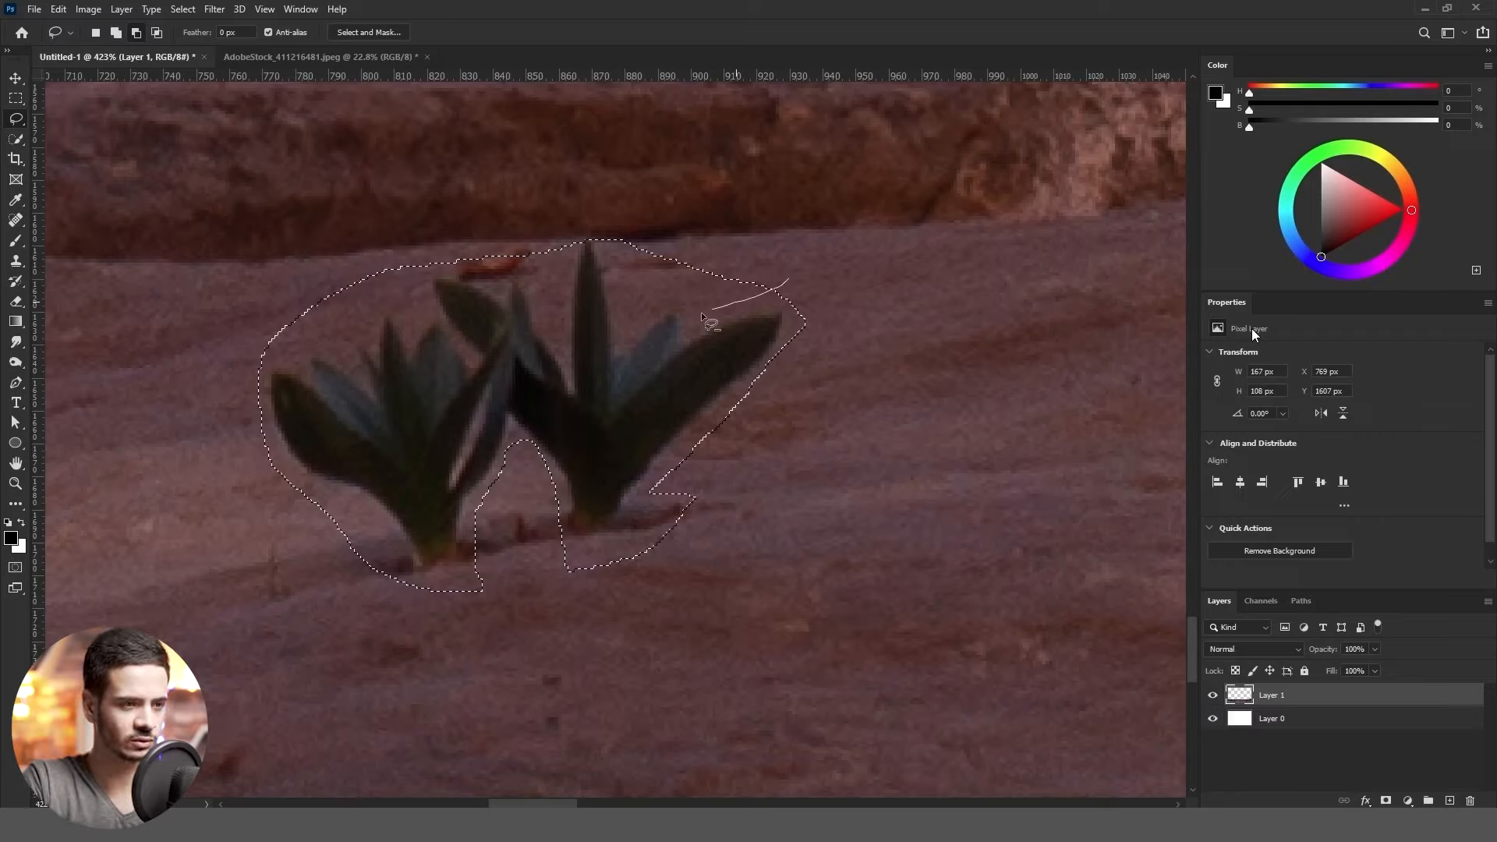
# Outline the green plants growing on Layer 1's foreground rock with the Lasso tool, adding to and subtracting from the selection
pyautogui.moveTo(704, 320); pyautogui.dragTo(686, 328)
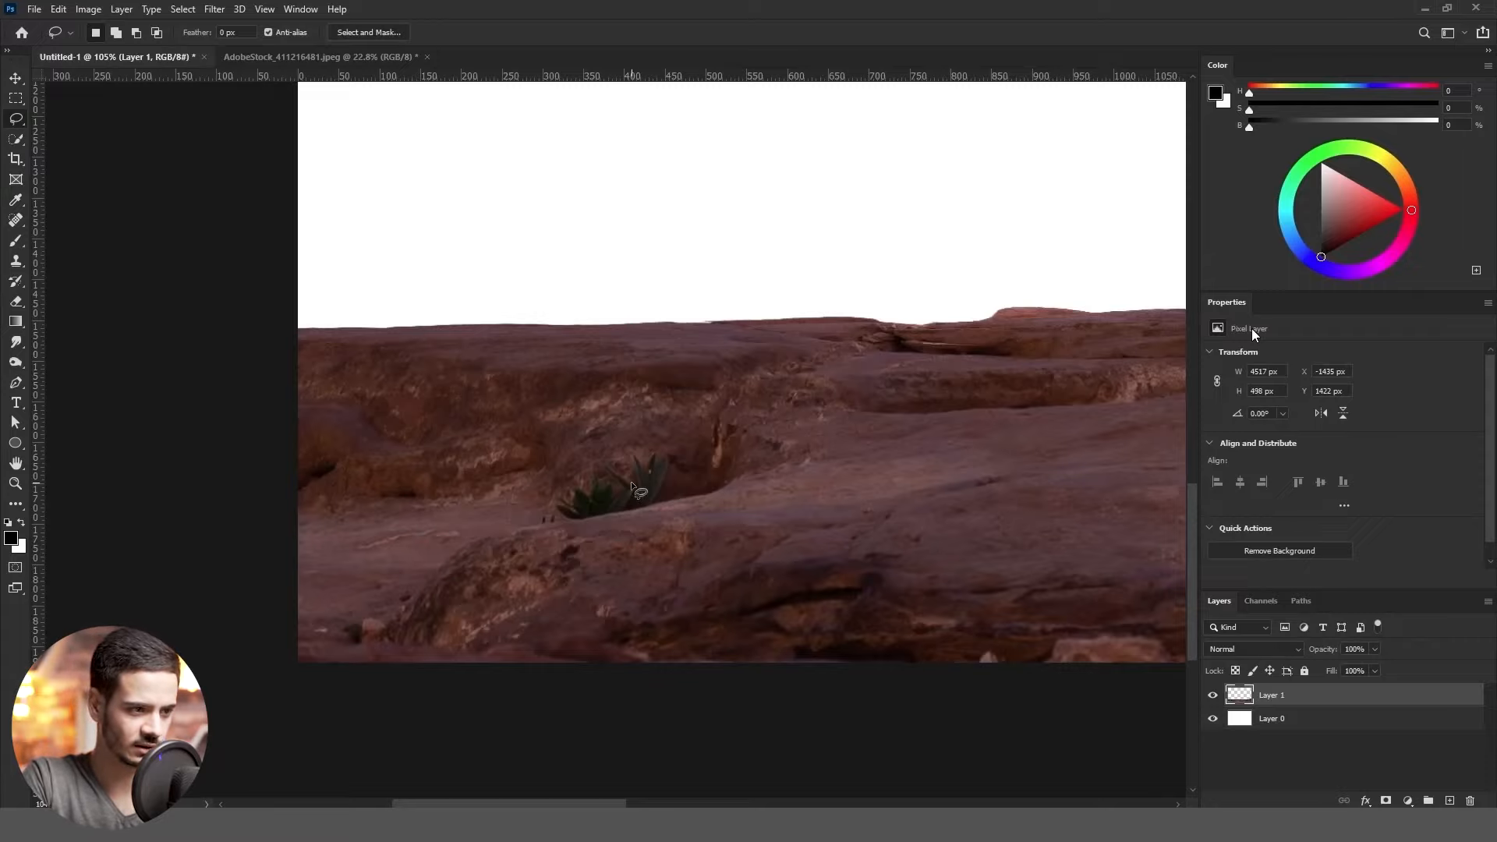
pyautogui.moveTo(484, 386)
pyautogui.mouseDown()
pyautogui.moveTo(624, 558)
pyautogui.moveTo(620, 257)
pyautogui.moveTo(483, 265)
pyautogui.mouseUp()
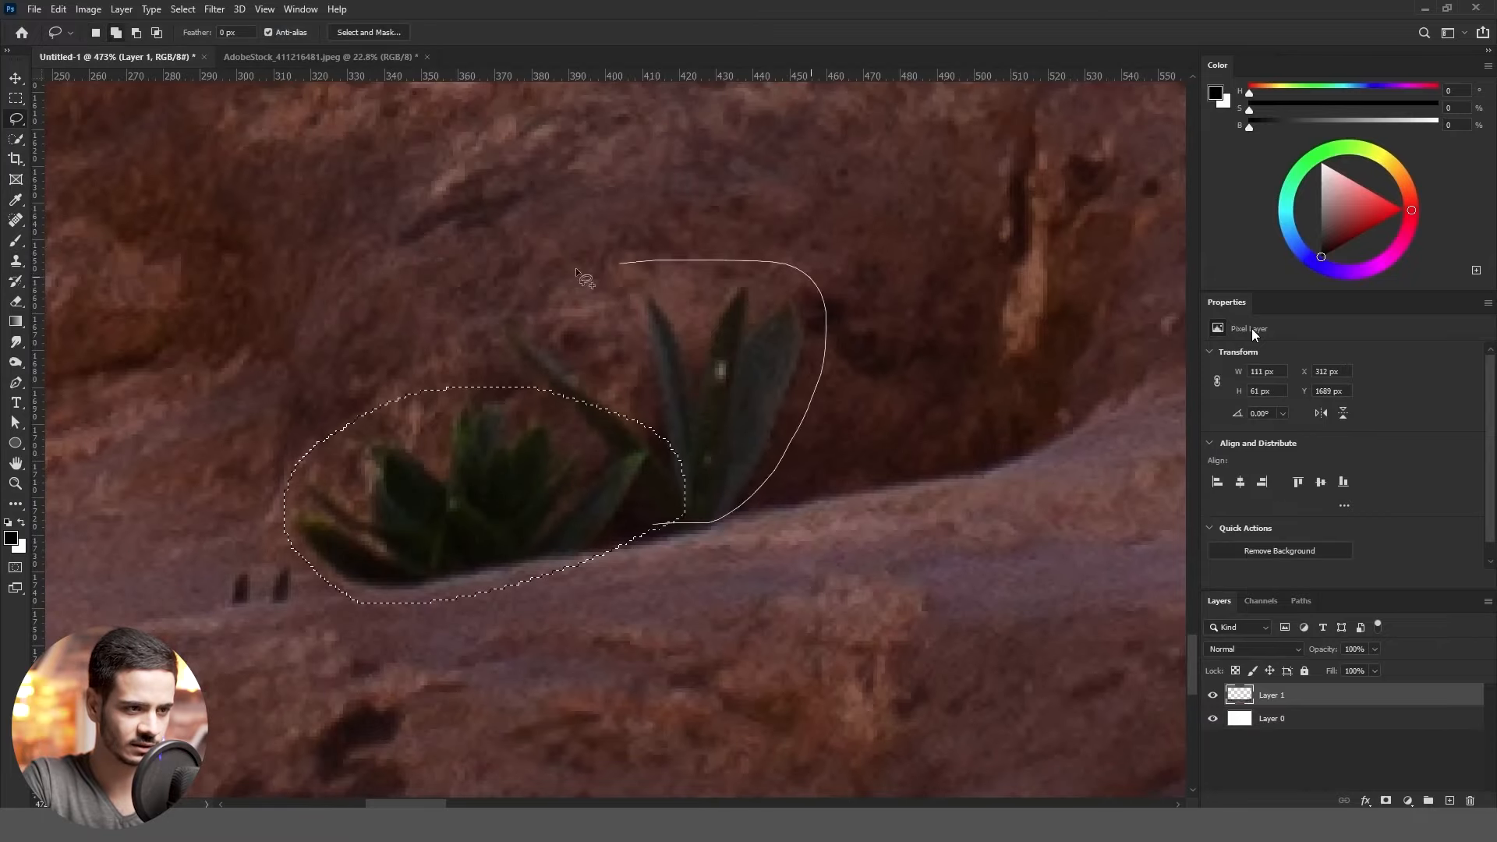
pyautogui.moveTo(627, 234)
pyautogui.mouseDown()
pyautogui.moveTo(430, 250)
pyautogui.moveTo(626, 234)
pyautogui.mouseUp()
pyautogui.moveTo(654, 243); pyautogui.dragTo(818, 257)
pyautogui.moveTo(431, 386)
pyautogui.mouseDown()
pyautogui.moveTo(363, 407)
pyautogui.moveTo(273, 467)
pyautogui.mouseUp()
pyautogui.moveTo(478, 357); pyautogui.dragTo(485, 387)
pyautogui.moveTo(683, 527); pyautogui.dragTo(567, 583)
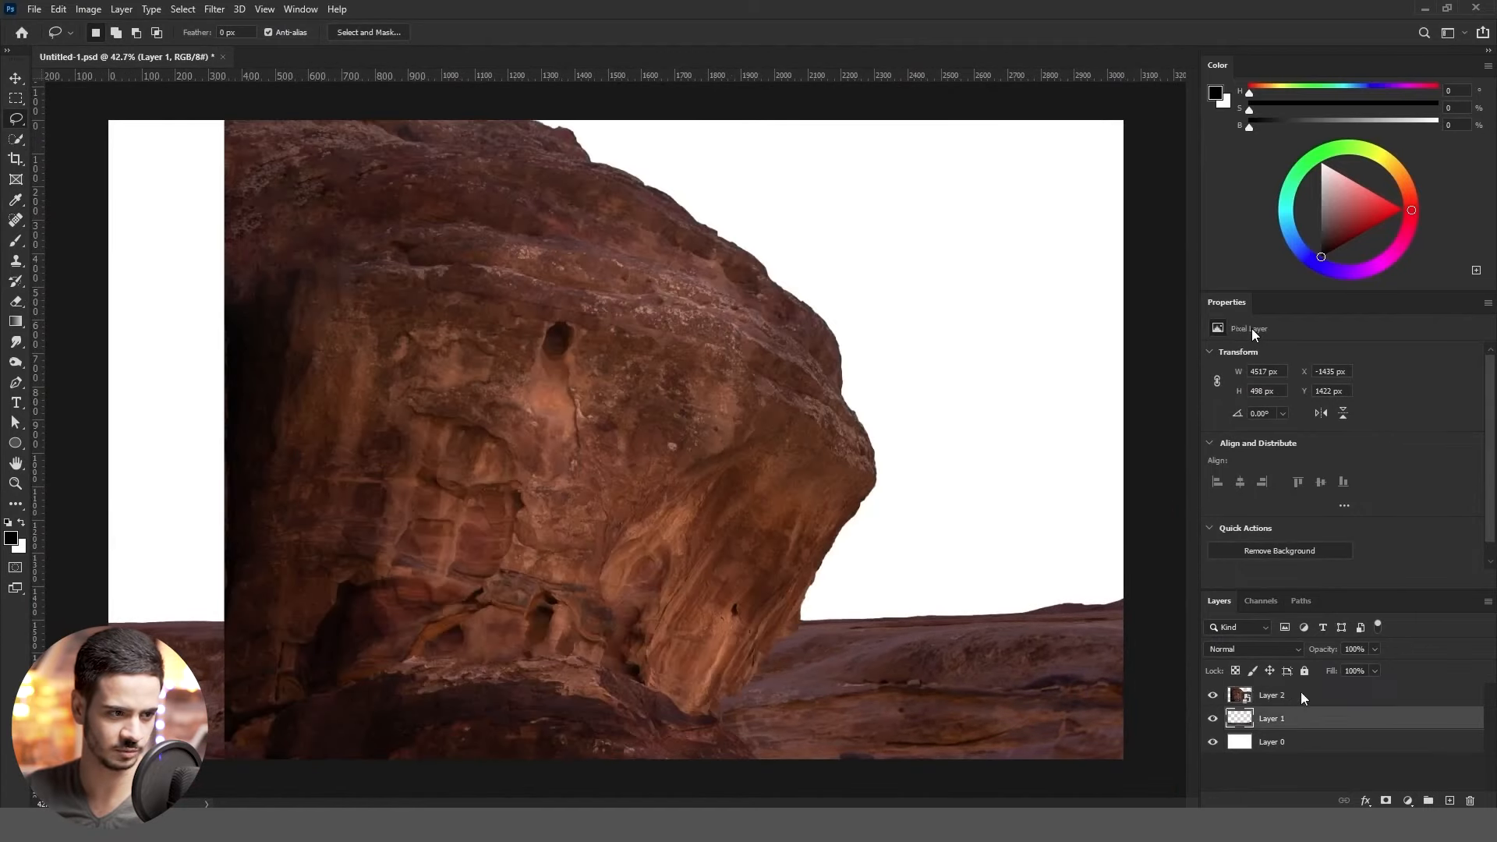
# Free-transform the large rock on Layer 2 to fit it against the canvas's left edge
pyautogui.click(1303, 696)
pyautogui.hotkey('ctrl', 't')
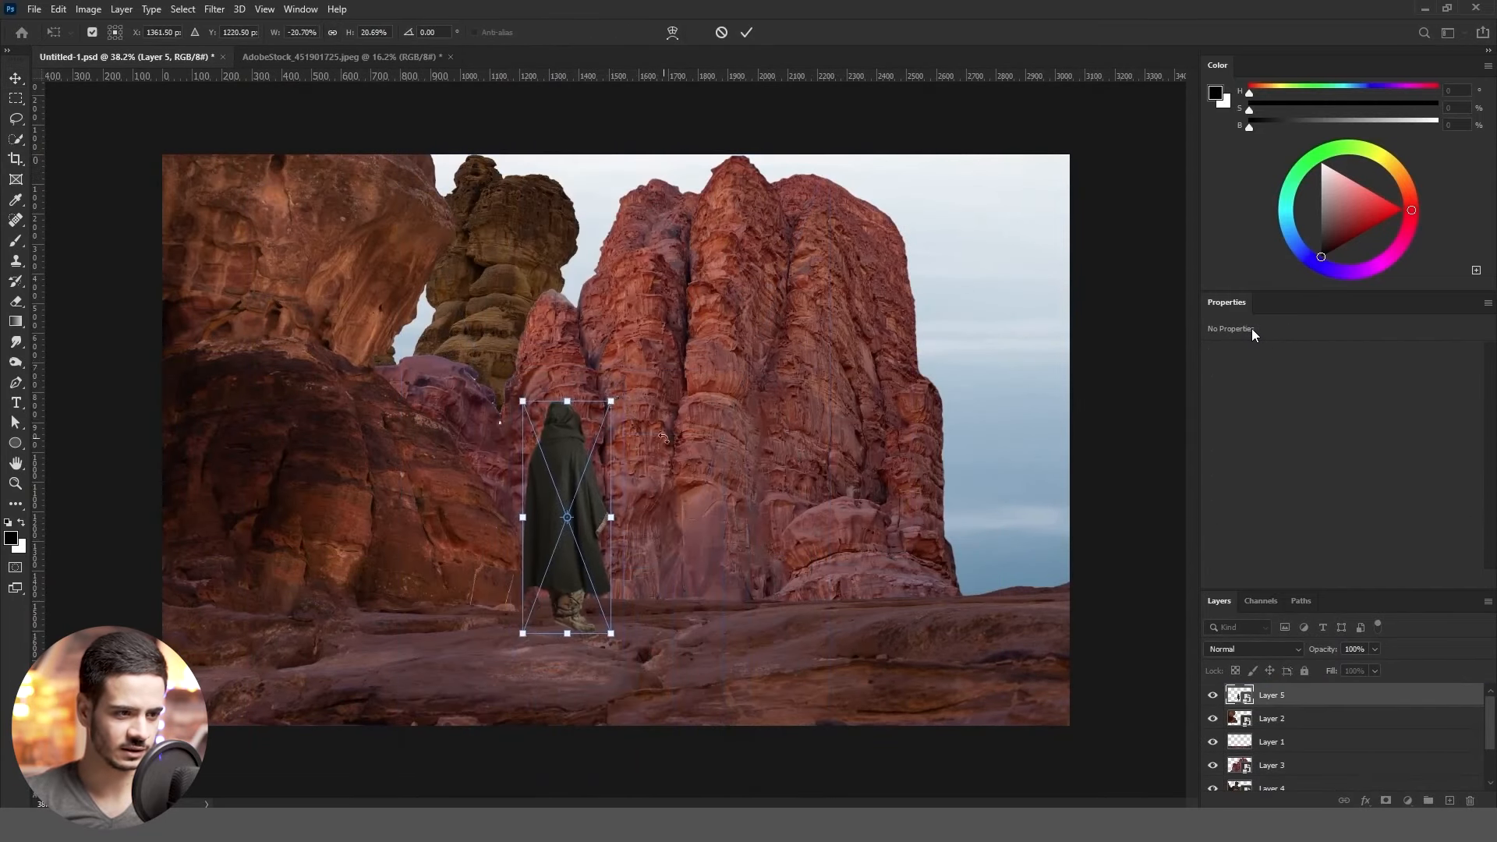
# Transform the cloaked figure standing on the rocky ground and reshape its boot with Puppet Warp
pyautogui.moveTo(541, 604); pyautogui.dragTo(596, 611)
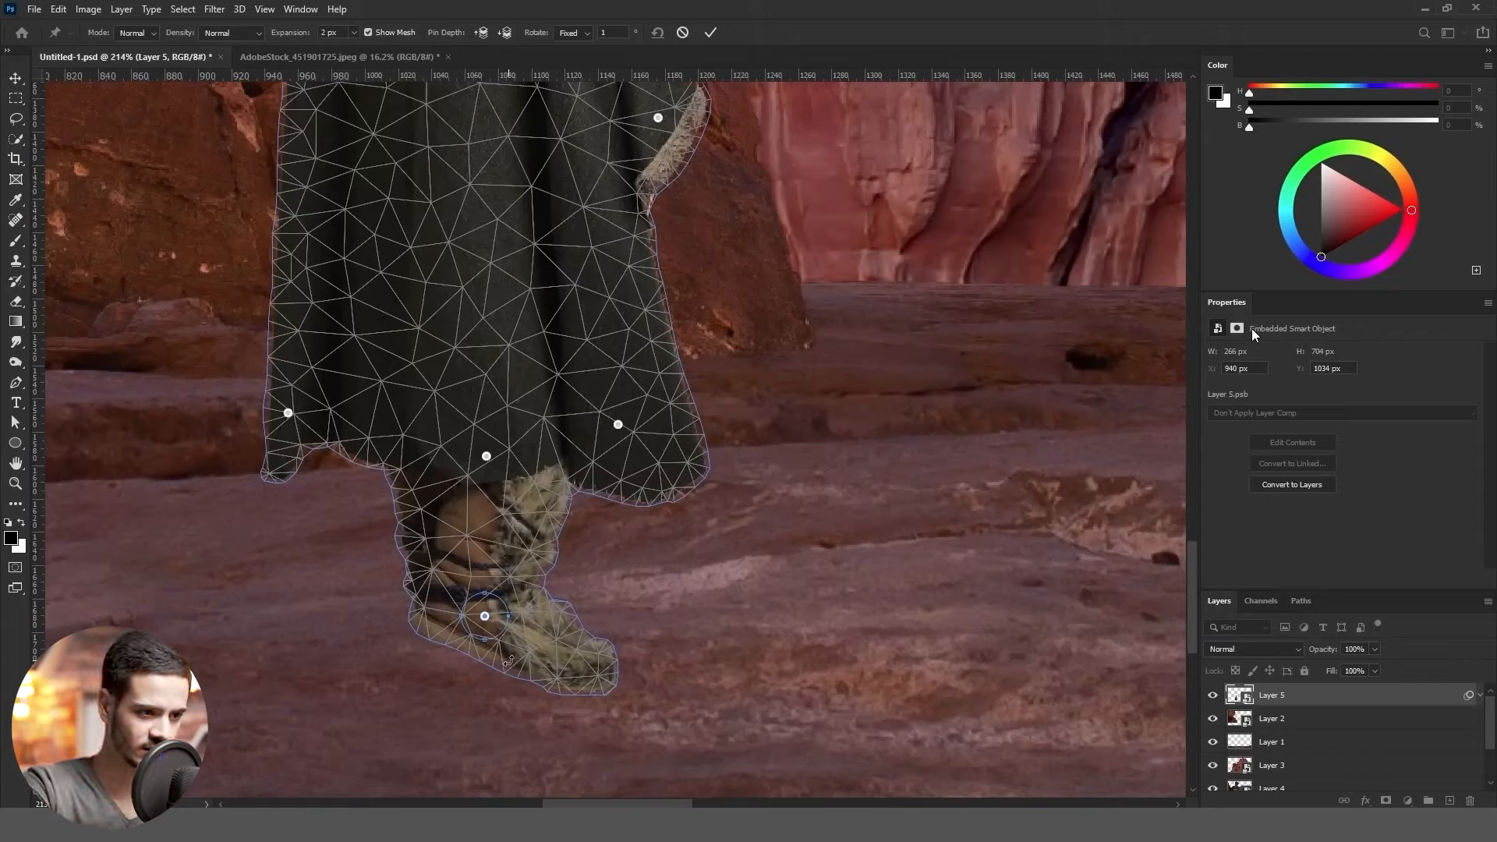
pyautogui.moveTo(508, 661); pyautogui.dragTo(492, 565)
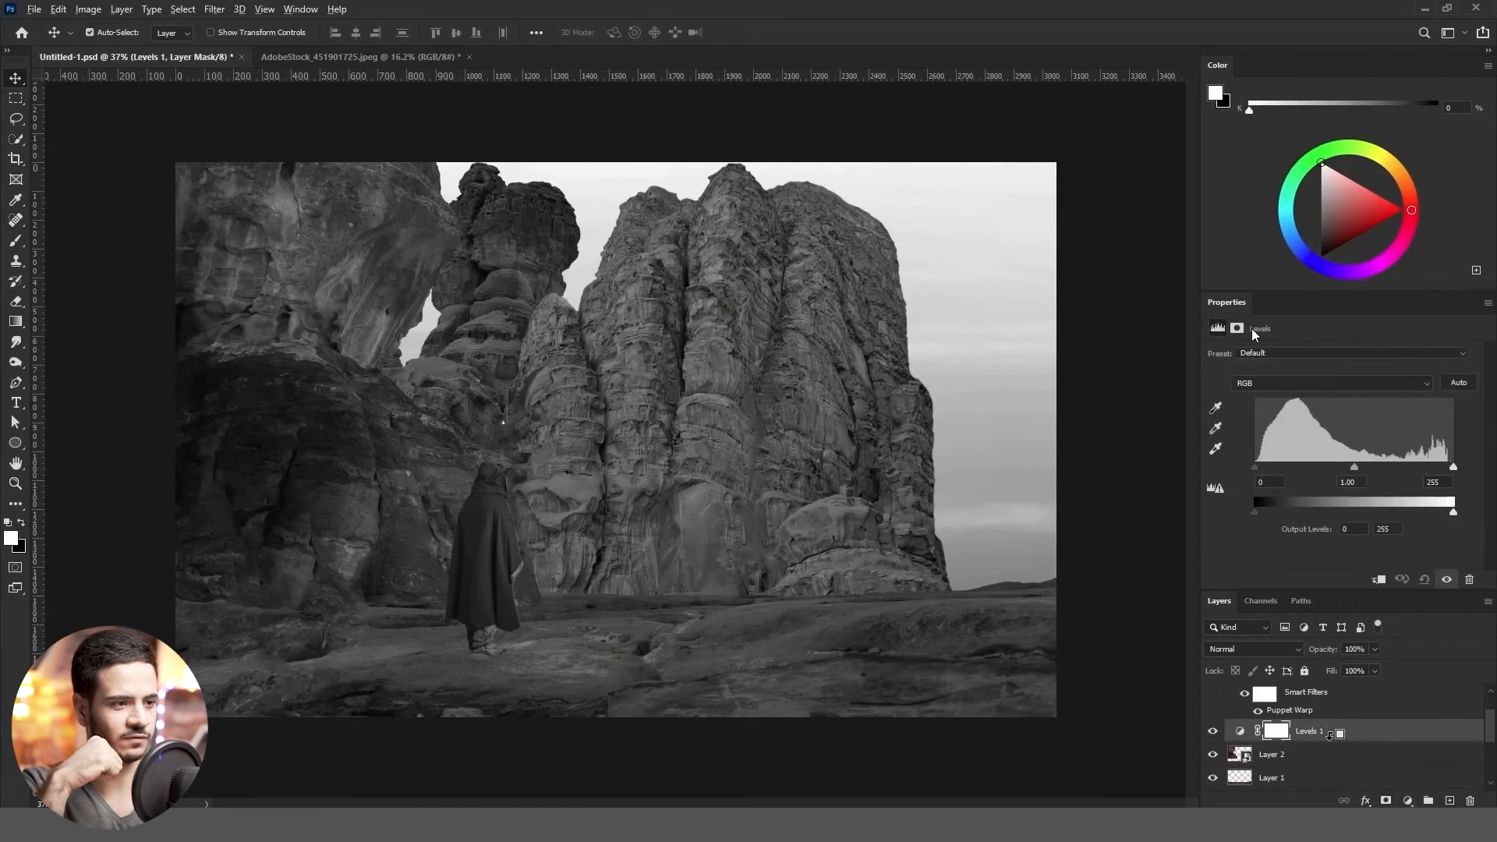
# Add a Hue/Saturation adjustment clipped to the large left rock and place it above Levels 1
pyautogui.click(1408, 801)
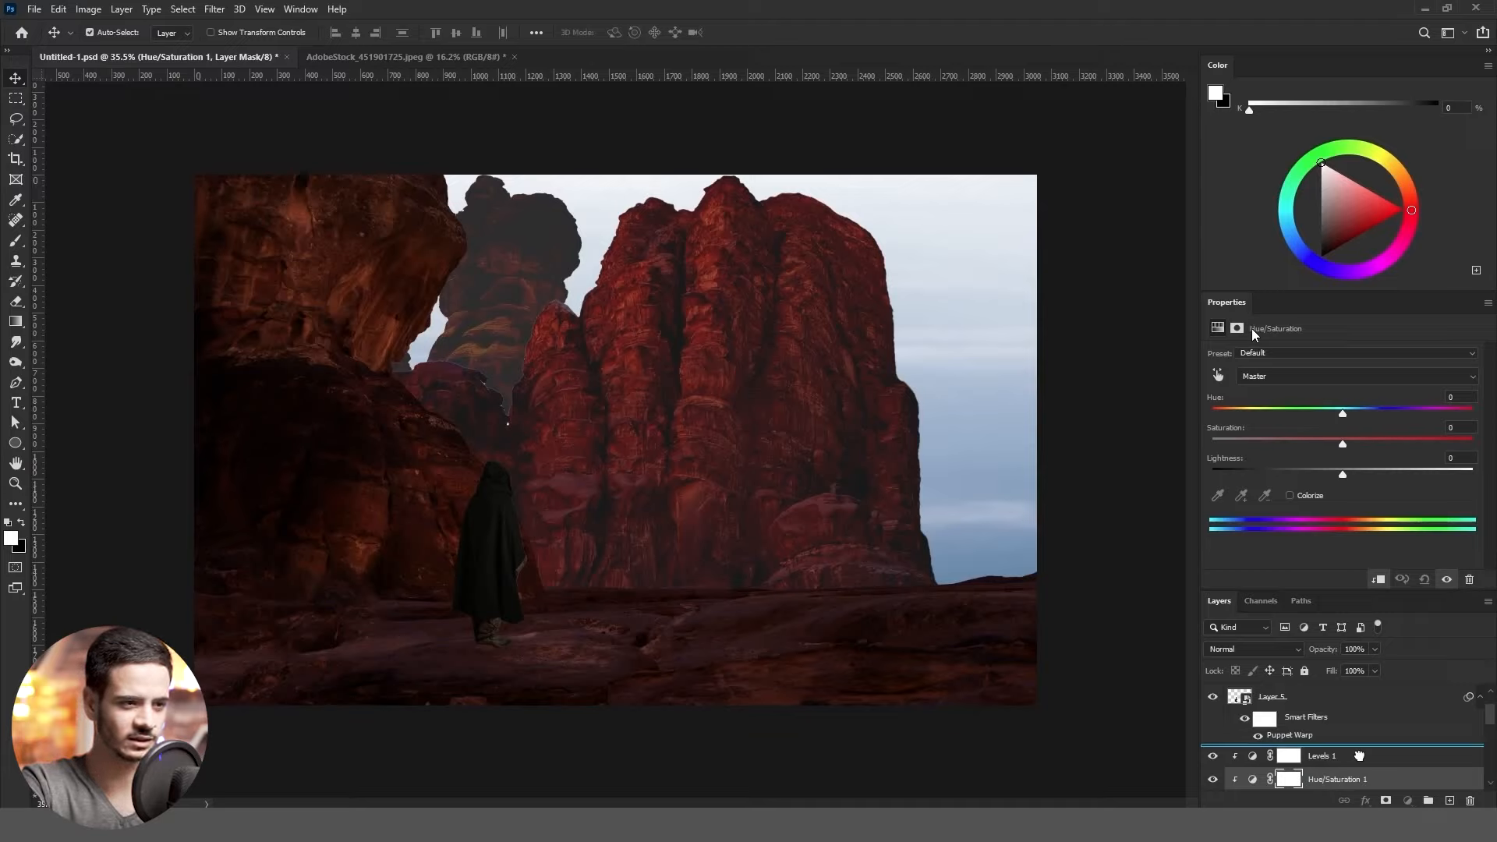
pyautogui.moveTo(1359, 755); pyautogui.dragTo(1359, 755)
pyautogui.moveTo(1359, 755); pyautogui.dragTo(1359, 753)
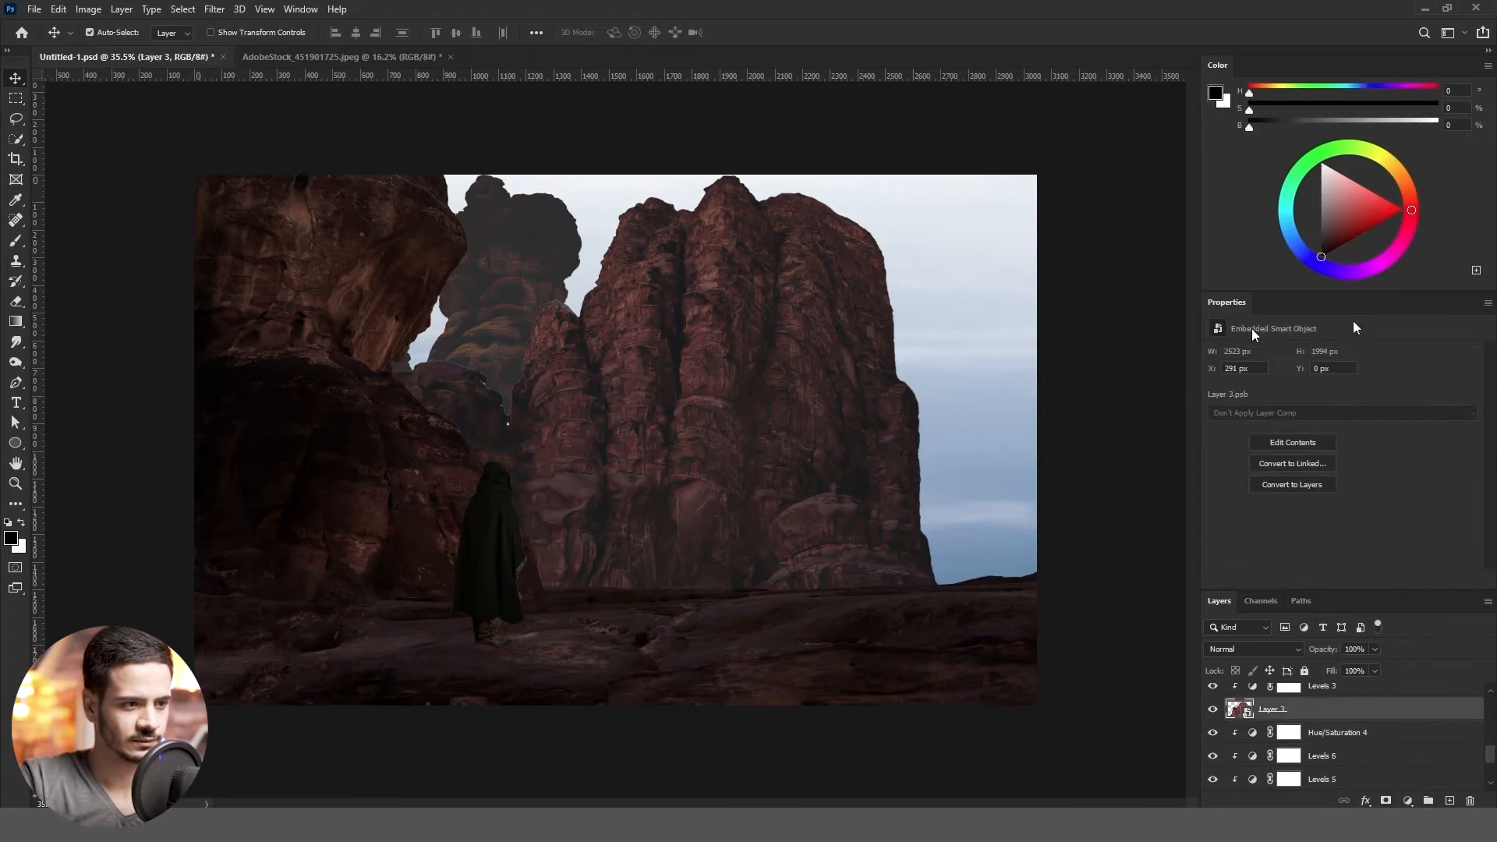
# Turn Layer 3's transparency into a layer mask and adjust the mask with Levels
pyautogui.click(302, 109)
pyautogui.click(1176, 307)
pyautogui.hotkey('ctrl', 'l')
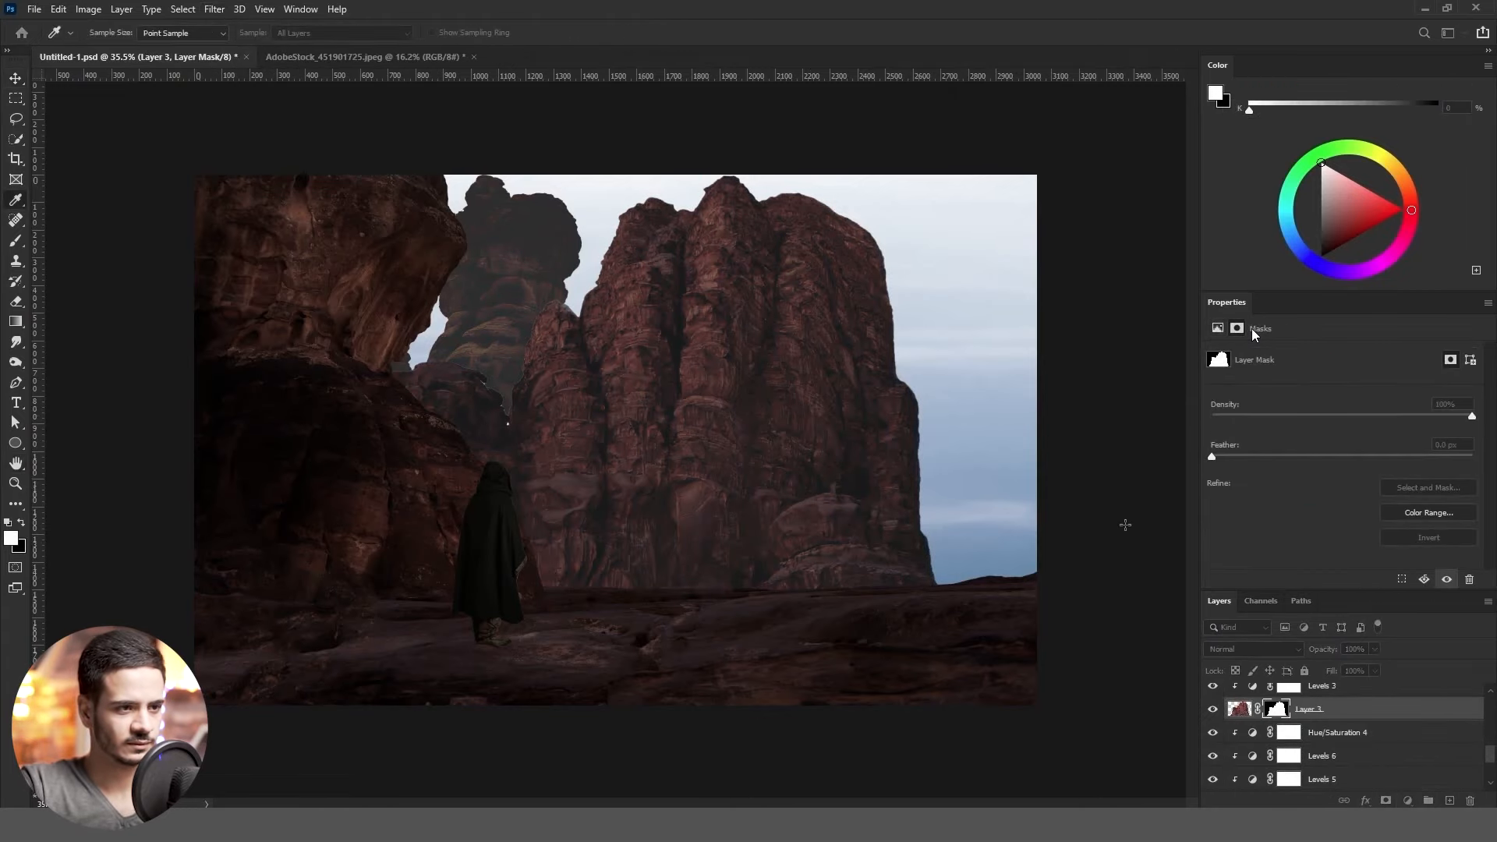
pyautogui.click(1326, 408)
# Paint black on Layer 3's mask with a very small brush to hide the stray light pixels beside the central rock
pyautogui.scroll(6, 412, 376)
pyautogui.press('b')
pyautogui.scroll(7, 670, 491)
pyautogui.scroll(3, 772, 582)
pyautogui.press('x')
pyautogui.press('[')
pyautogui.press('[')
pyautogui.press('[')
pyautogui.press('[')
pyautogui.press('[')
pyautogui.press('[')
pyautogui.press('[')
pyautogui.moveTo(782, 620); pyautogui.dragTo(785, 671)
pyautogui.moveTo(794, 475); pyautogui.dragTo(759, 477)
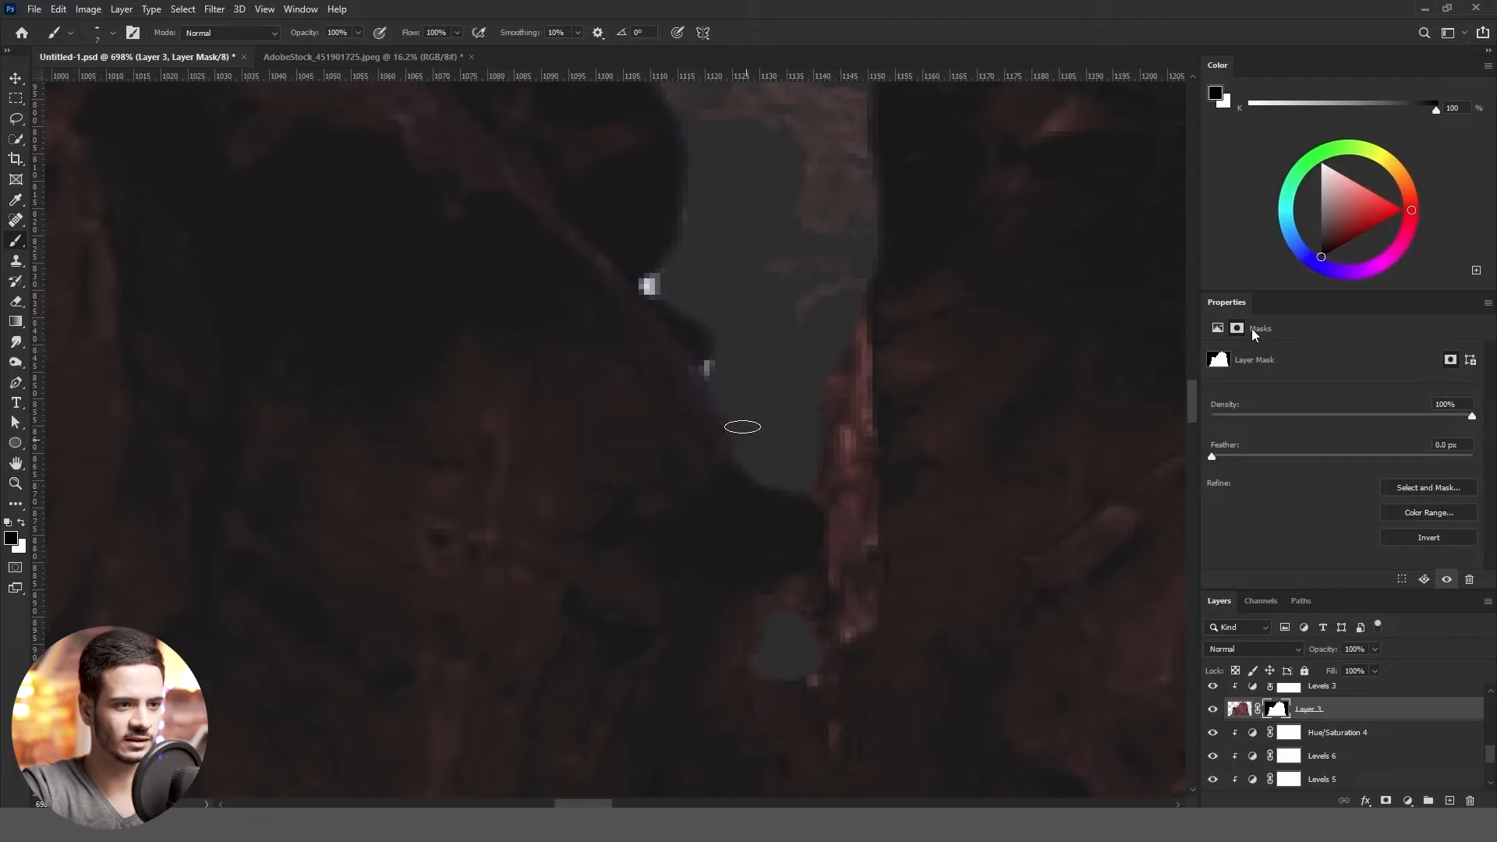
pyautogui.moveTo(706, 370); pyautogui.dragTo(649, 283)
pyautogui.scroll(-3, 649, 284)
pyautogui.scroll(-10, 525, 333)
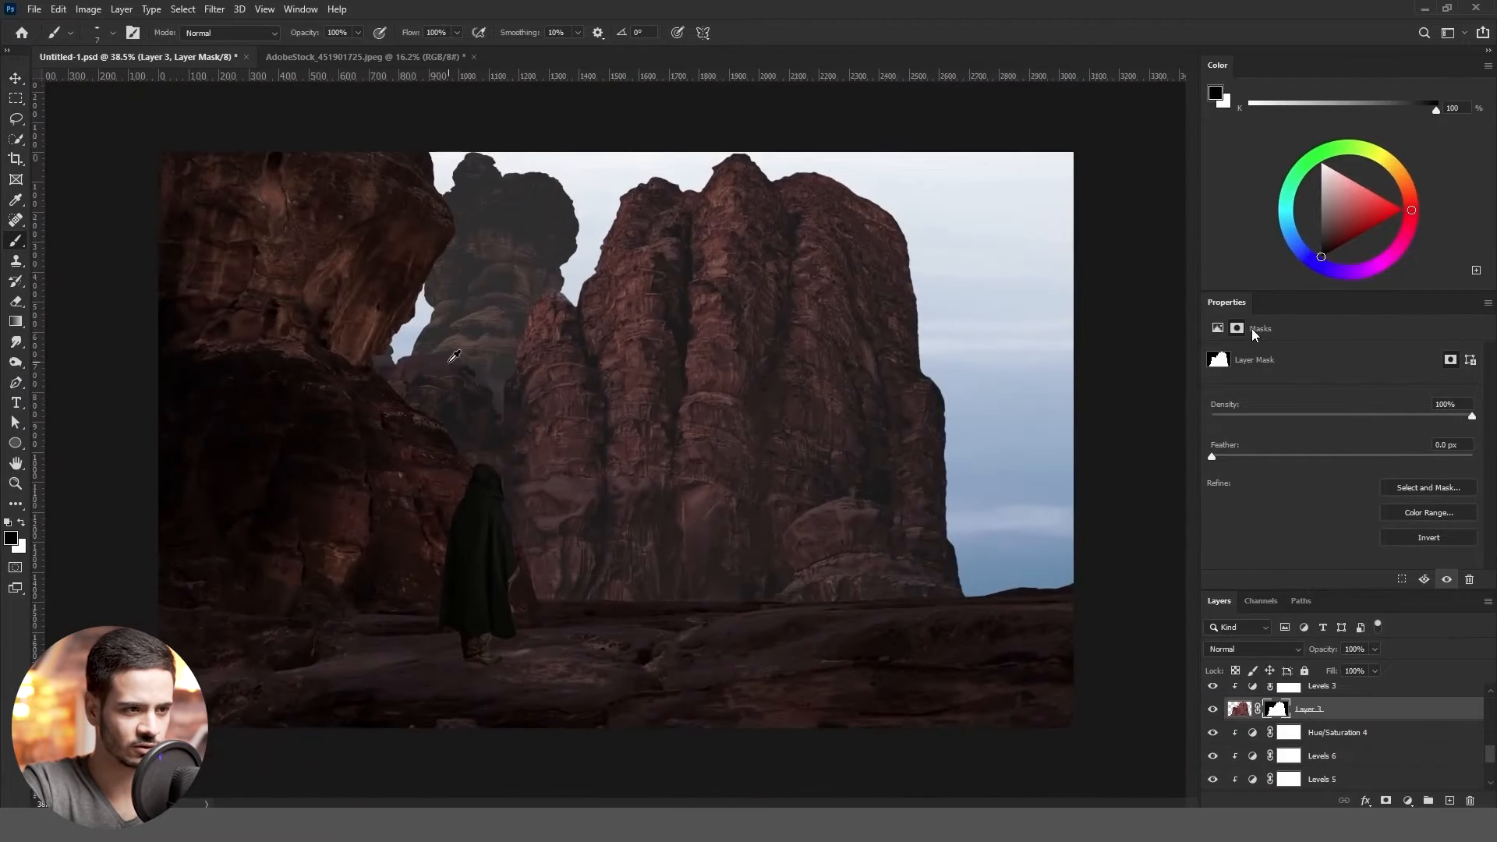
# Tint the ground and the large left rock bluish with clipped Color Balance adjustments in Color blend mode
pyautogui.press('v')
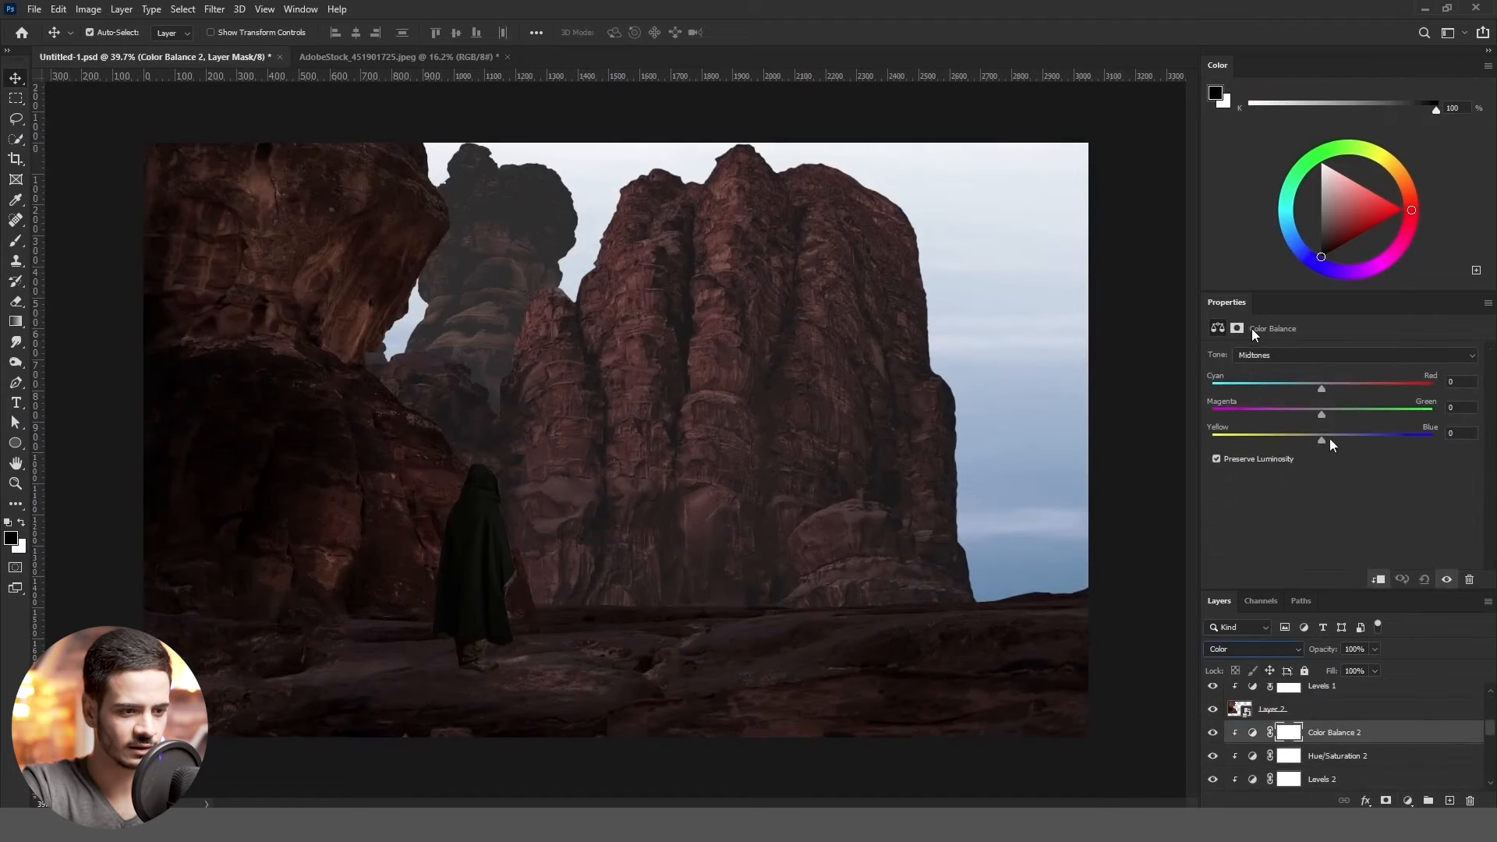
pyautogui.press('Tab')
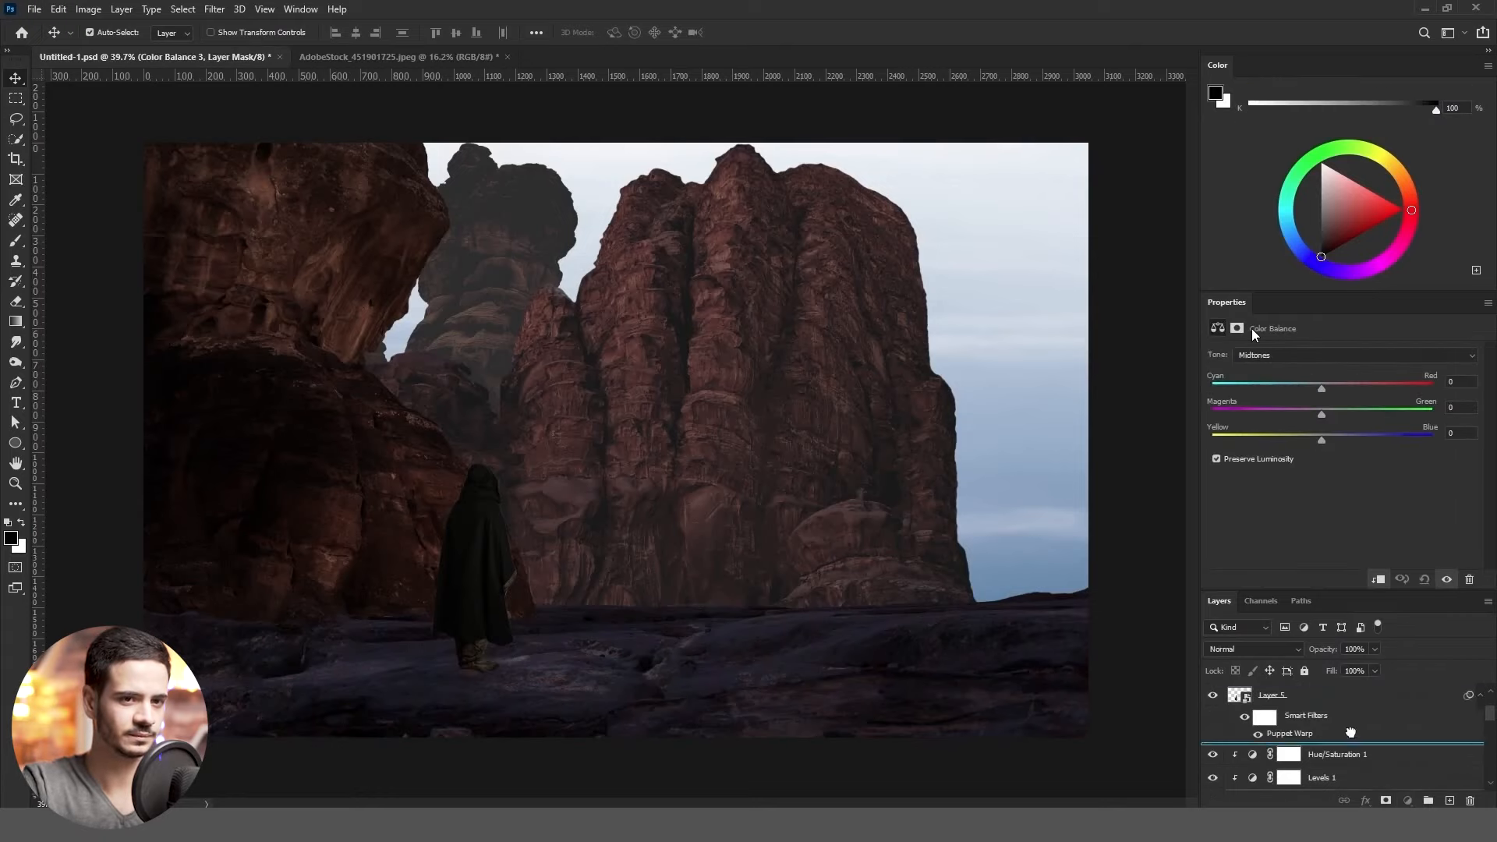
pyautogui.click(1466, 388)
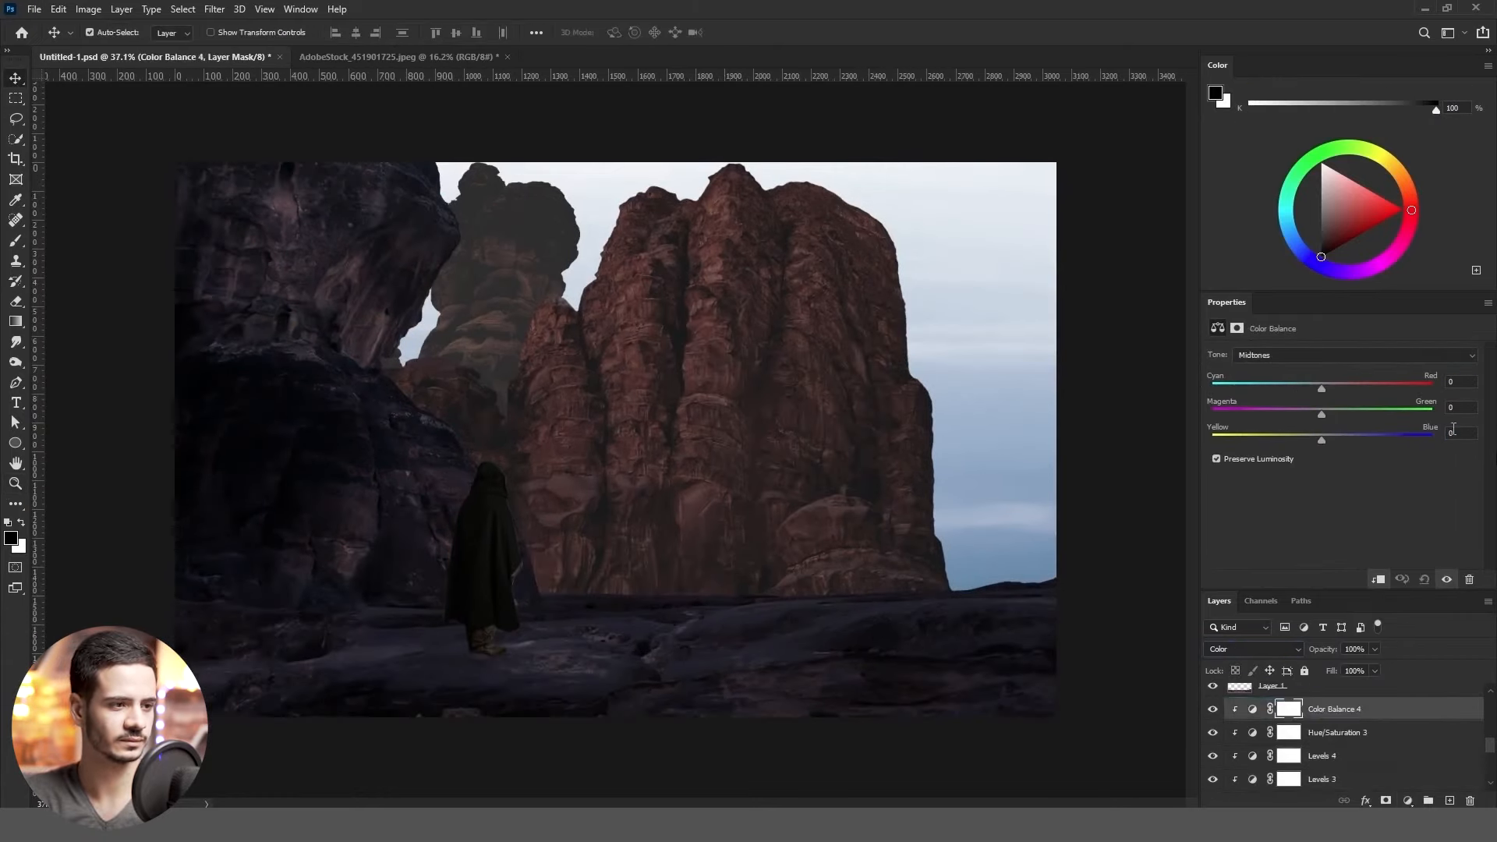
# Set the central mountain's Color Balance midtones to Cyan-Red -20 and Yellow-Blue +20
pyautogui.click(1453, 430)
pyautogui.hotkey('shift', 'Up')
pyautogui.hotkey('shift', 'Up')
pyautogui.hotkey('shift', 'Tab')
pyautogui.hotkey('shift', 'Tab')
pyautogui.hotkey('shift', 'Down')
pyautogui.hotkey('shift', 'Down')
pyautogui.hotkey('shift', 'Up')
pyautogui.press('Tab')
pyautogui.press('Tab')
pyautogui.hotkey('shift', 'Up')
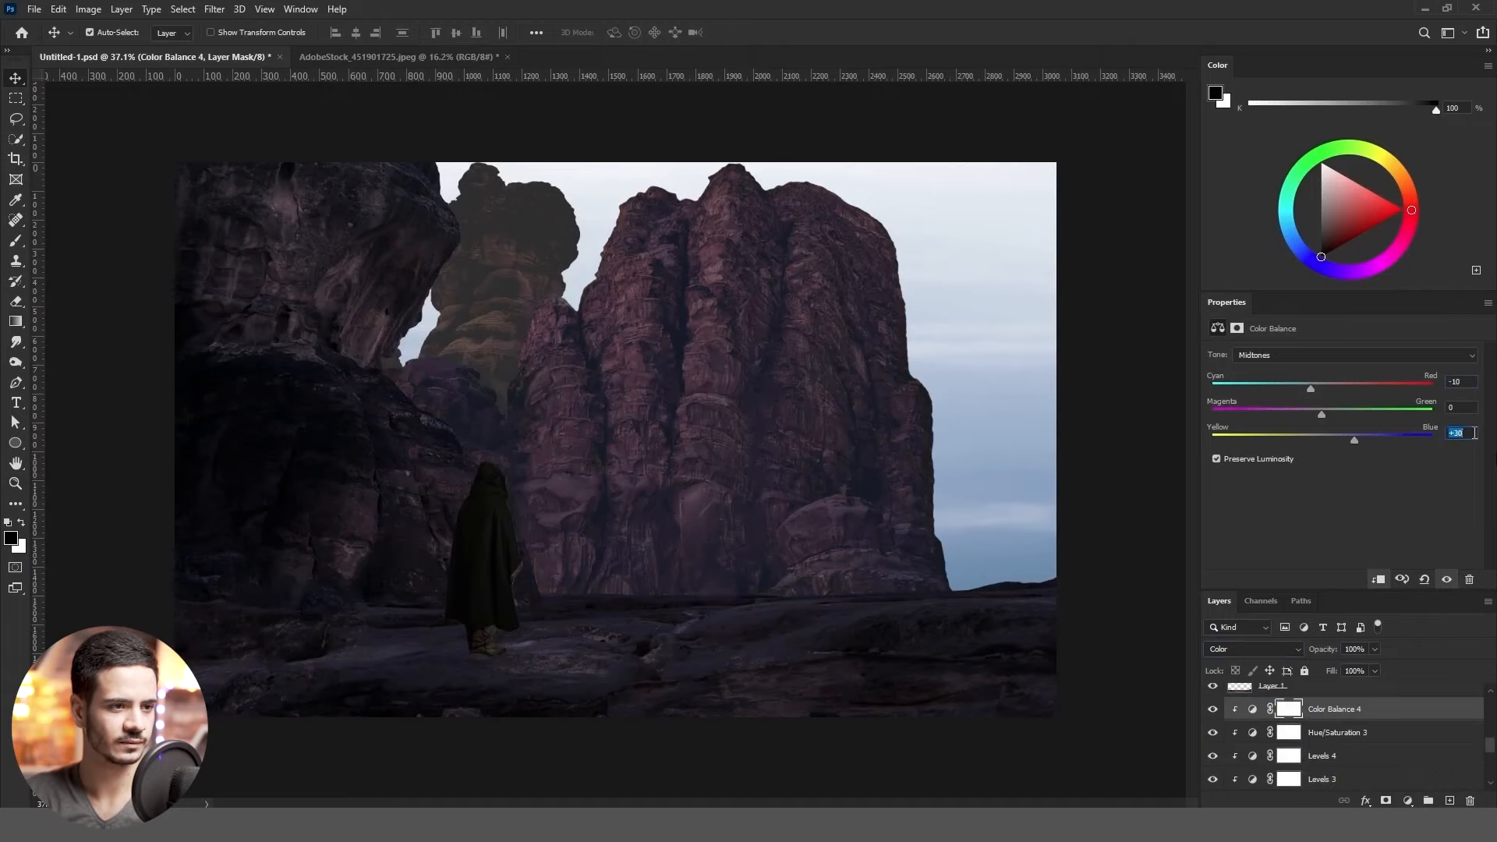
pyautogui.hotkey('shift', 'Down')
pyautogui.hotkey('shift', 'Tab')
pyautogui.hotkey('shift', 'Tab')
pyautogui.hotkey('shift', 'Down')
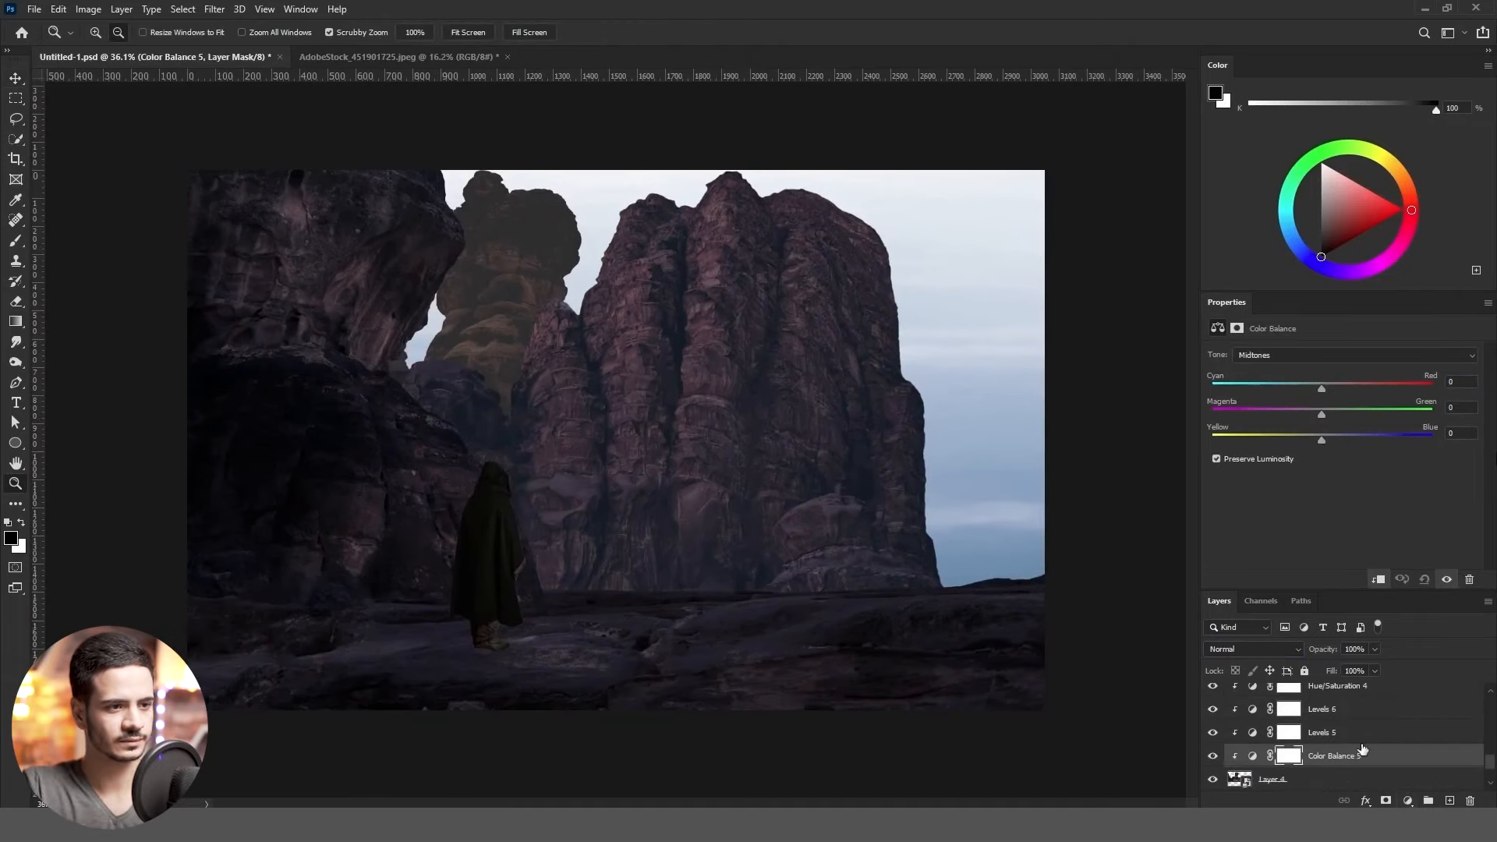
# Set the distant rock's Color Balance midtones to Cyan-Red -30 and Yellow-Blue +40, in Color blend mode
pyautogui.click(1464, 430)
pyautogui.hotkey('shift', 'Up')
pyautogui.hotkey('shift', 'Tab')
pyautogui.hotkey('shift', 'Tab')
pyautogui.hotkey('shift', 'Down')
pyautogui.hotkey('shift', 'Down')
pyautogui.hotkey('shift', 'Down')
pyautogui.press('Tab')
pyautogui.press('Tab')
pyautogui.hotkey('shift', 'Up')
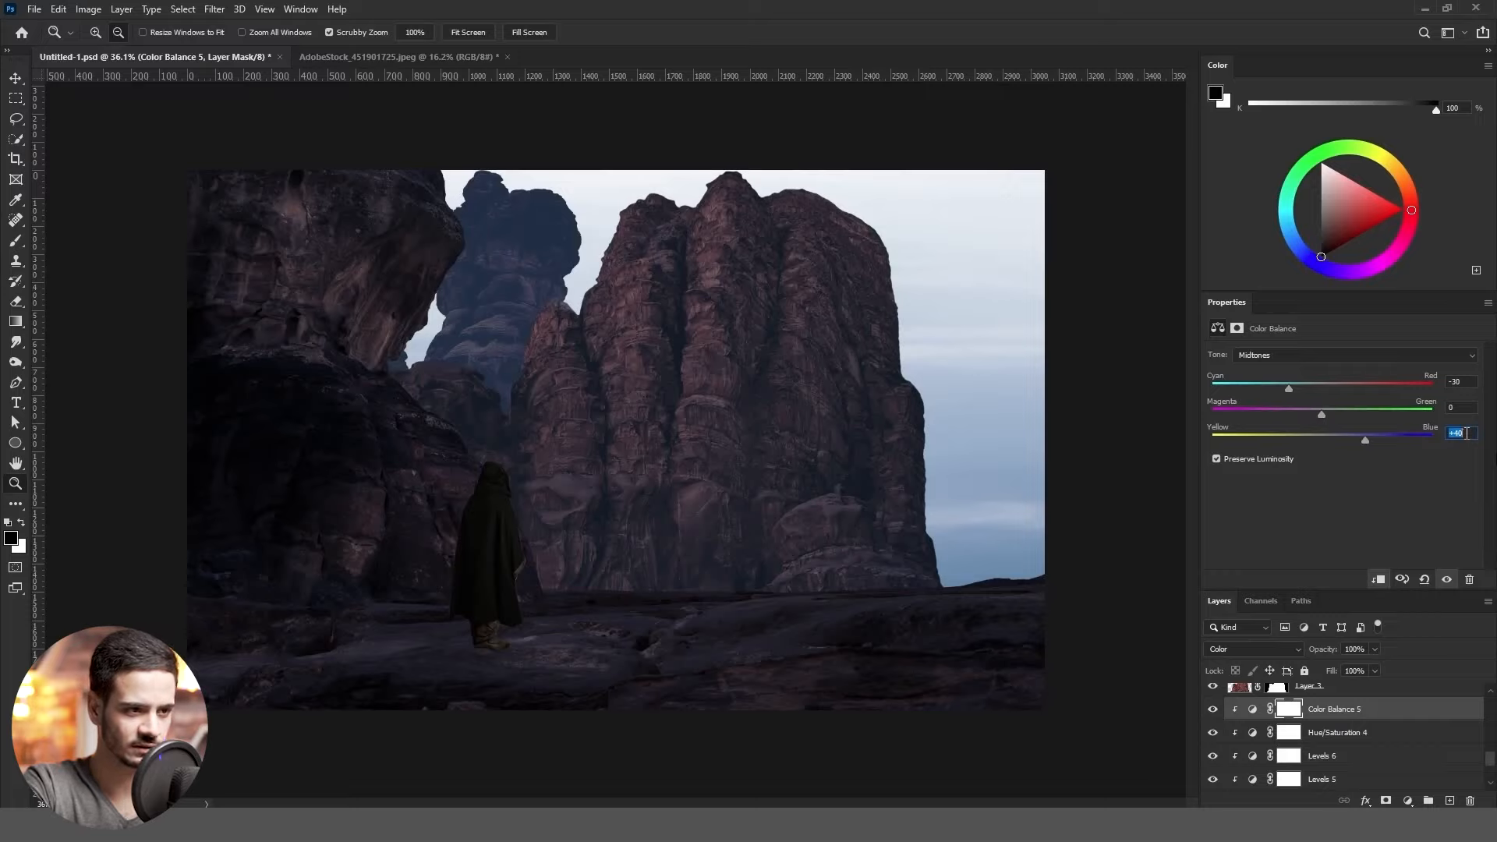
# Set the cloaked figure's Color Balance midtones to Cyan-Red -10, Magenta-Green +10 and Yellow-Blue +30
pyautogui.press('Tab')
pyautogui.hotkey('shift', 'Up')
pyautogui.hotkey('shift', 'Up')
pyautogui.hotkey('shift', 'Up')
pyautogui.hotkey('shift', 'Up')
pyautogui.press('Tab')
pyautogui.press('Tab')
pyautogui.hotkey('shift', 'Down')
pyautogui.press('Tab')
pyautogui.hotkey('shift', 'Down')
pyautogui.hotkey('shift', 'Down')
pyautogui.hotkey('shift', 'Down')
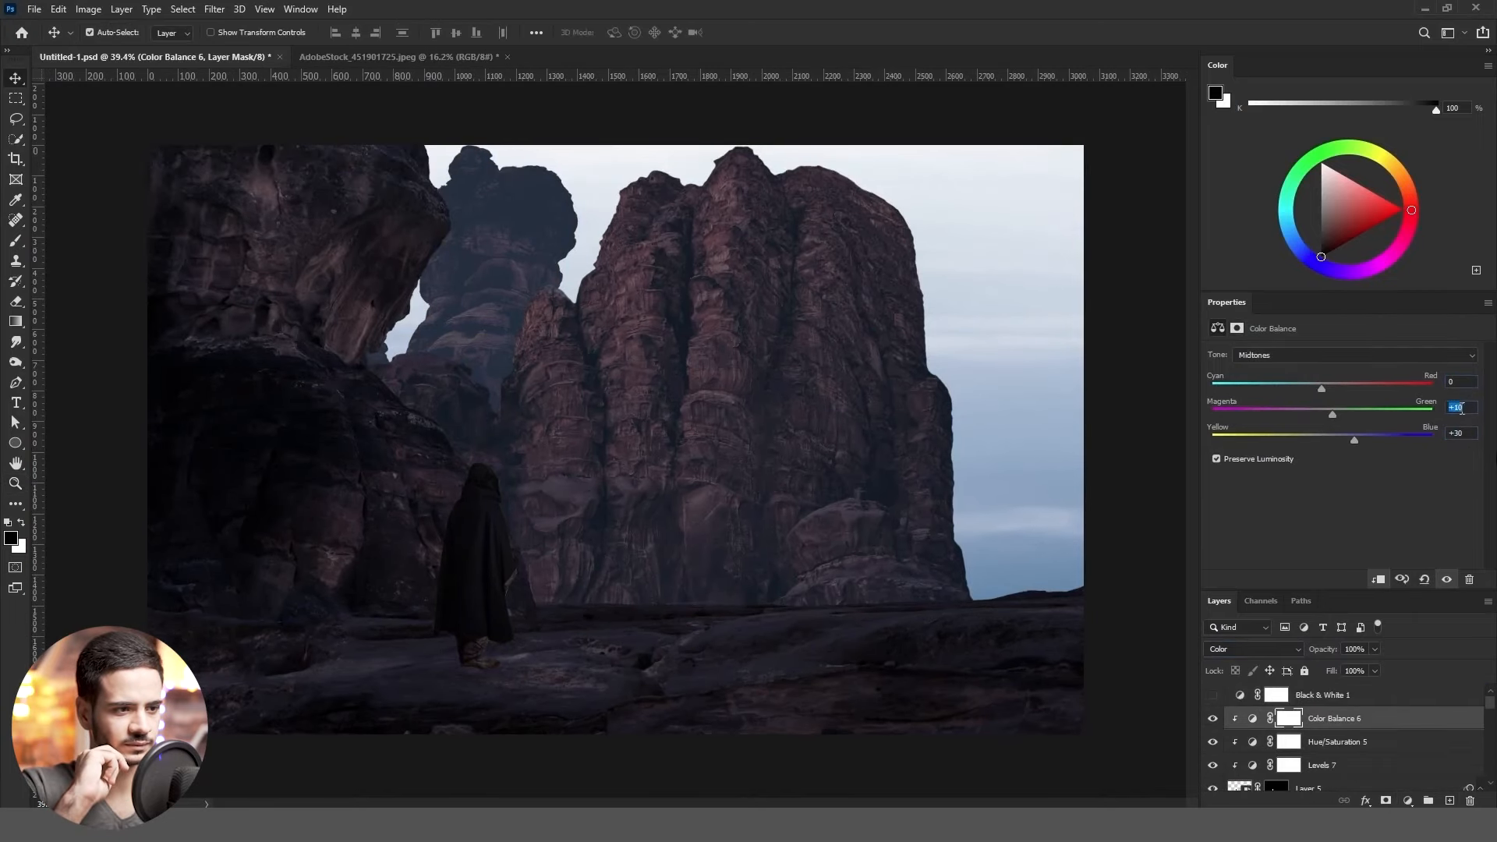
# Create a new layer over the cloaked figure and ready the Brush tool for shading around the boots
pyautogui.click(15, 484)
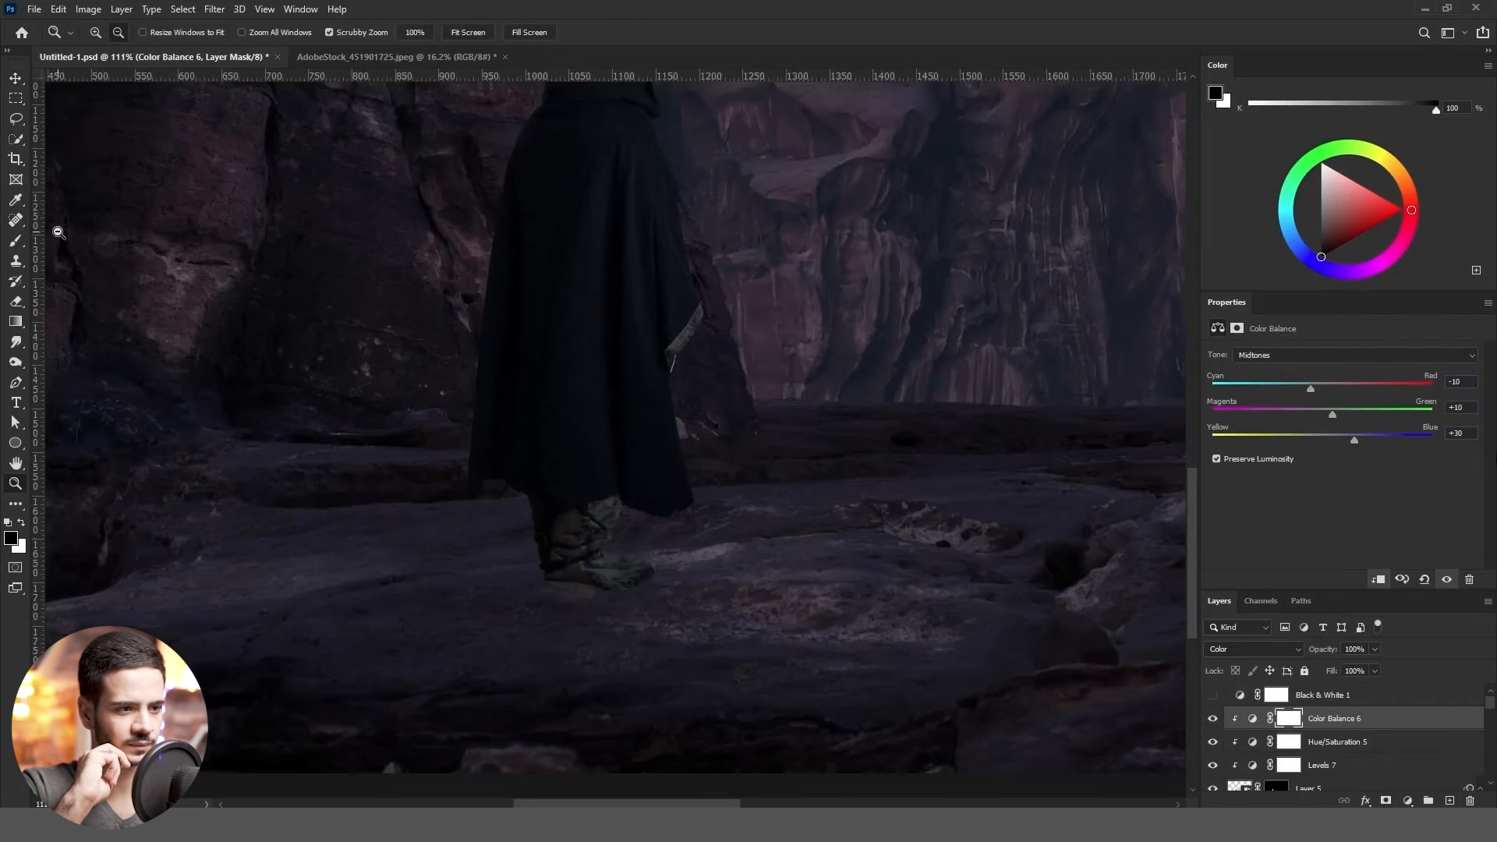
pyautogui.press('b')
pyautogui.hotkey('ctrl', 'shift', 'alt', 'n')
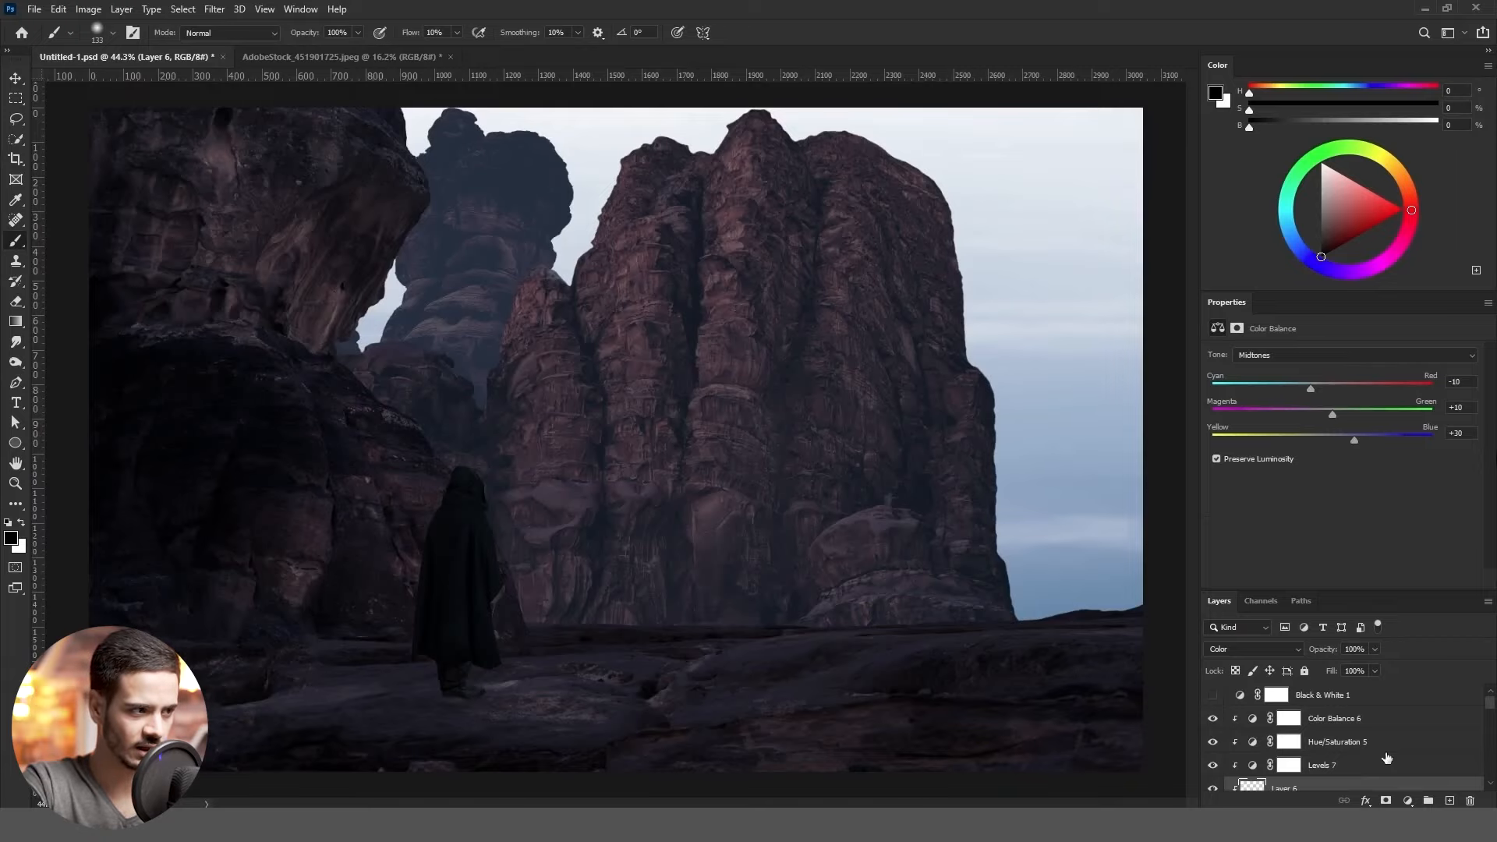
# Add an Exposure adjustment clipped to the cloaked figure above Color Balance 6, with exposure at +2.75
pyautogui.click(1384, 719)
pyautogui.click(1407, 801)
pyautogui.click(1403, 574)
pyautogui.keyDown('alt'); pyautogui.click(1346, 729); pyautogui.keyUp('alt')
pyautogui.moveTo(1344, 392); pyautogui.dragTo(1395, 394)
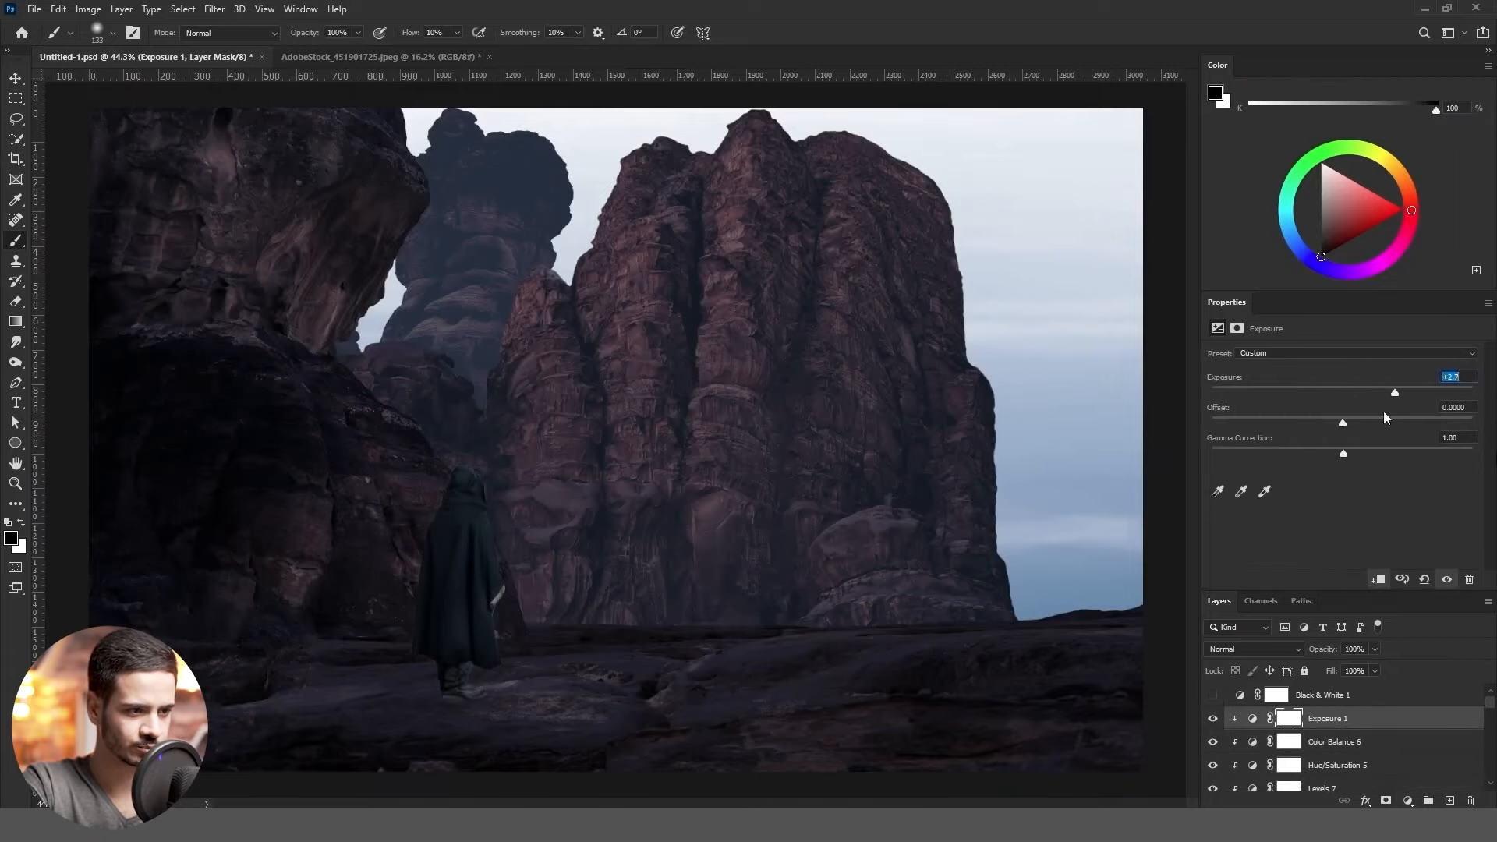
pyautogui.moveTo(569, 600); pyautogui.dragTo(540, 599)
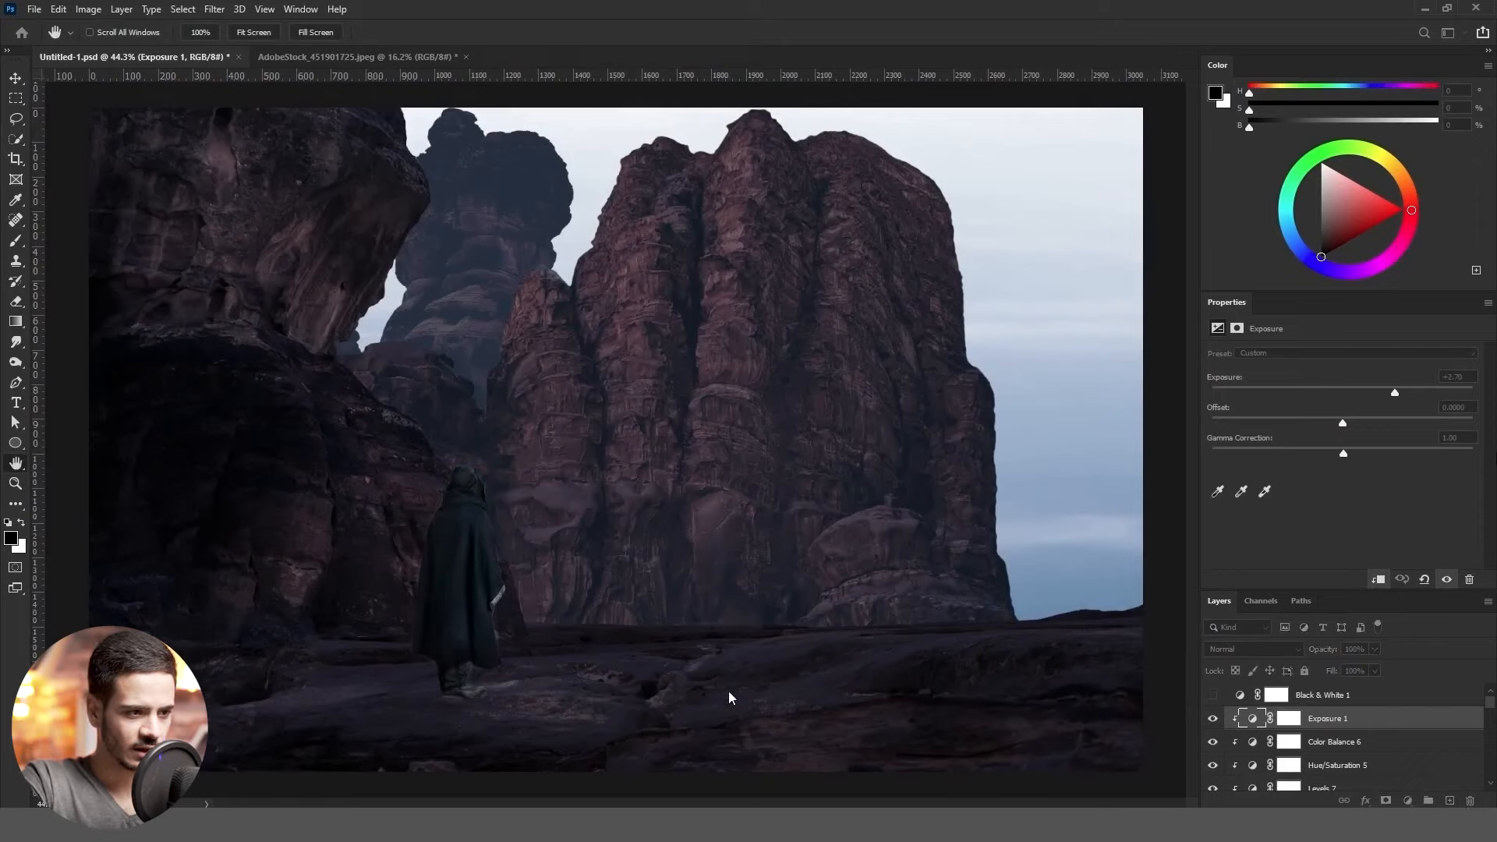
# Invert the Exposure adjustment's mask and reveal part of the figure with a white radial gradient
pyautogui.hotkey('ctrl', 'i')
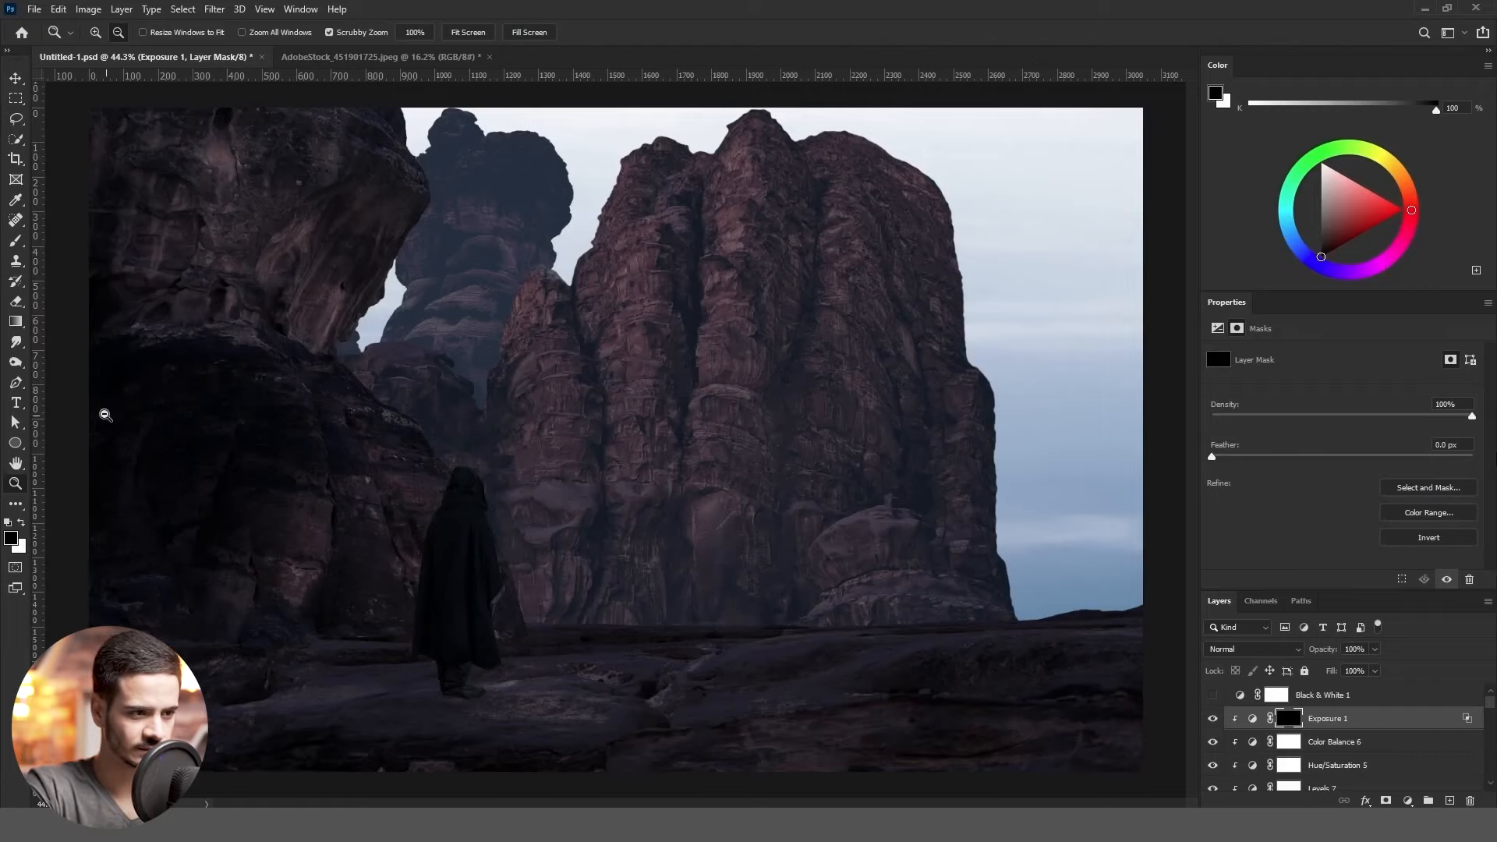
pyautogui.press('g')
pyautogui.press('x')
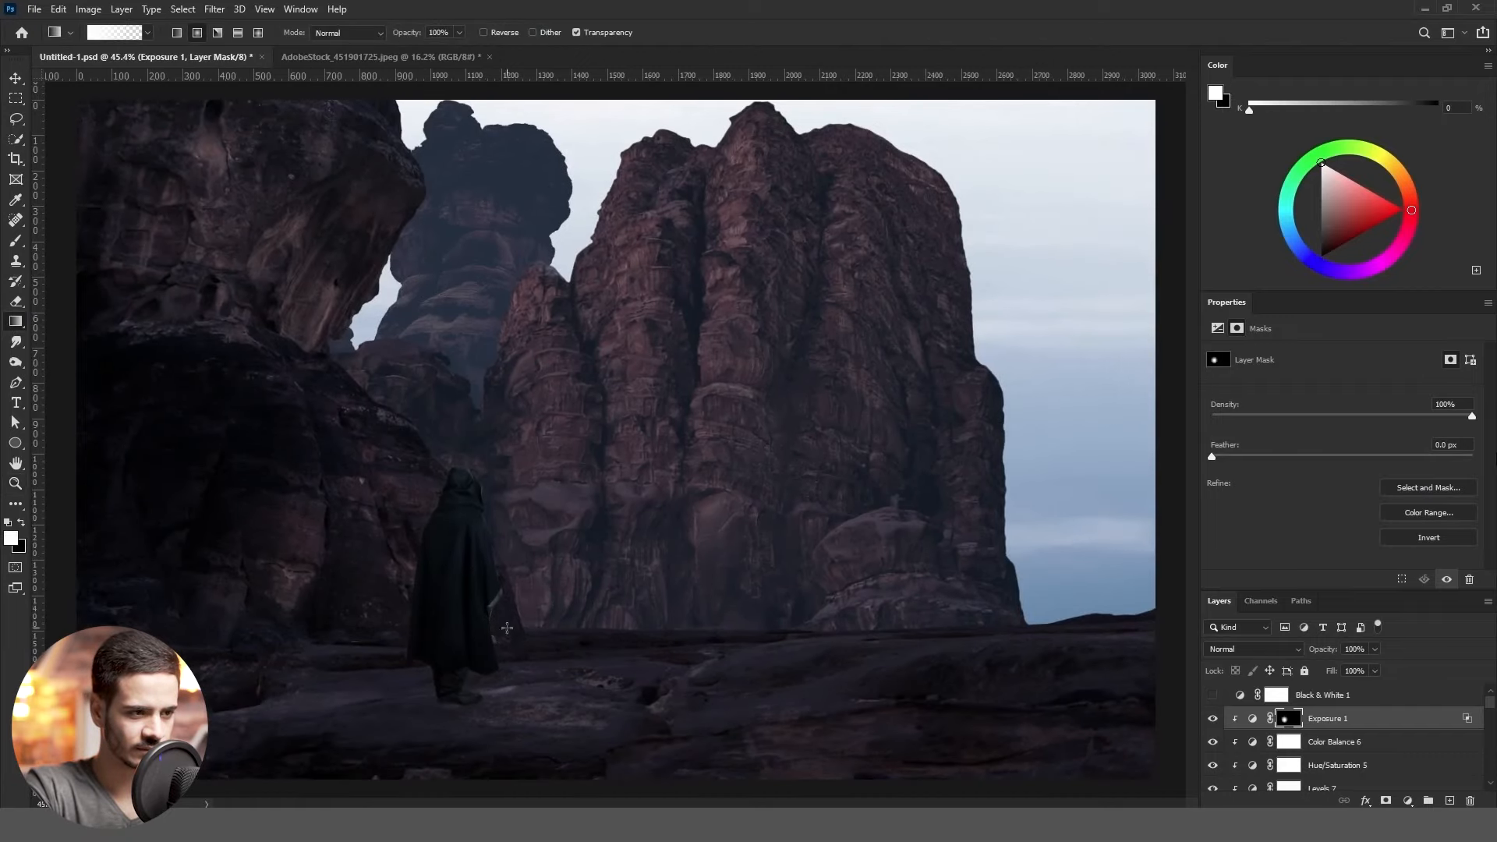
# Set the Exposure adjustment's opacity to 70% and open the Magenta-Green value of the figure's Color Balance
pyautogui.click(1359, 651)
pyautogui.write('70')
pyautogui.press('Return')
pyautogui.press('z')
pyautogui.moveTo(663, 488); pyautogui.dragTo(583, 503)
pyautogui.click(1334, 742)
pyautogui.click(1455, 408)
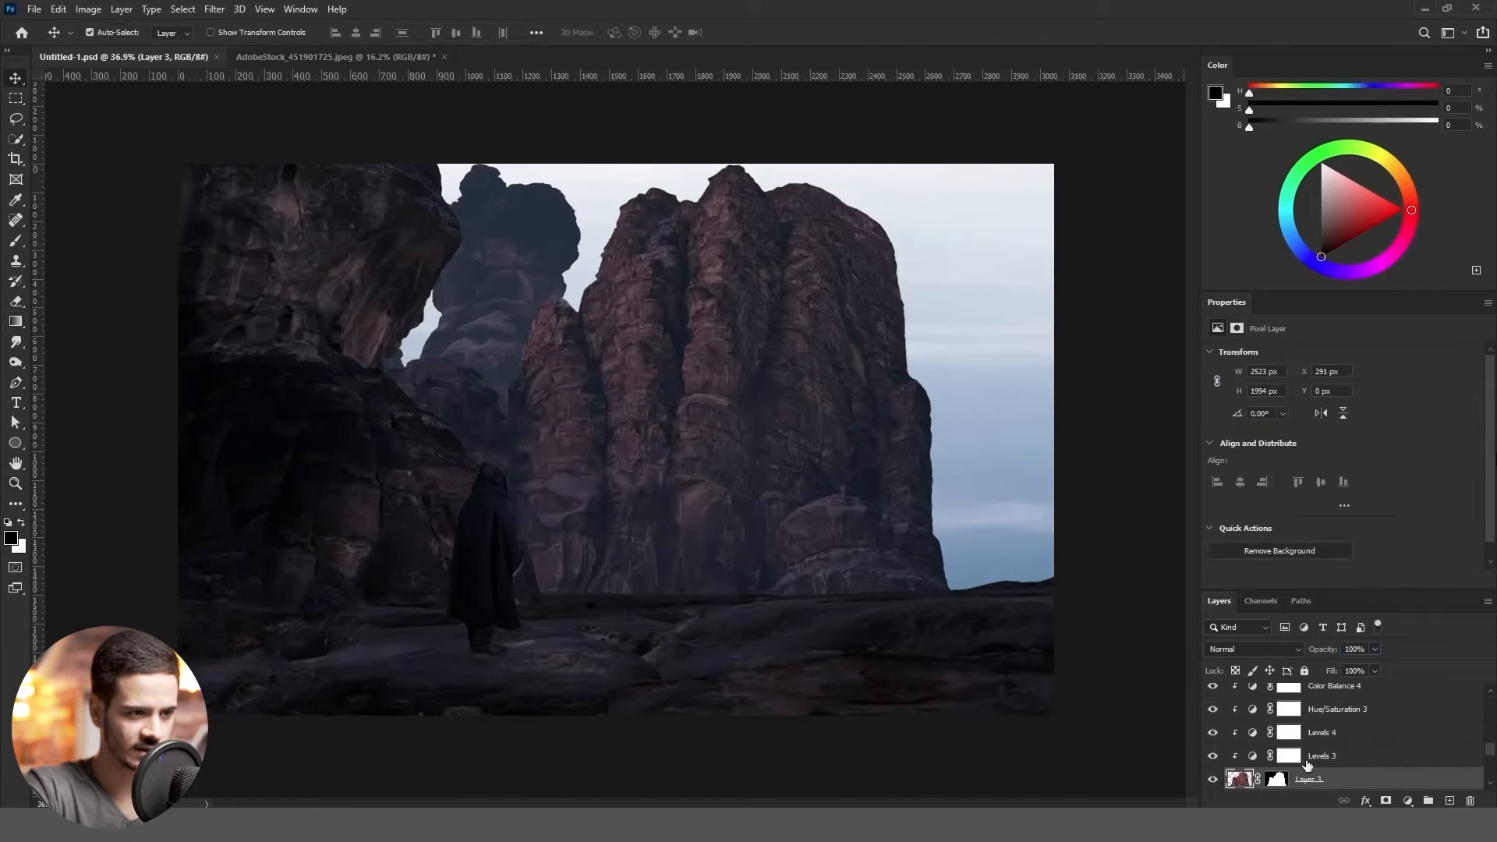
# Duplicate and merge the central mountain with its clipped adjustments into one layer, and set the Gradient tool to linear
pyautogui.keyDown('shift'); pyautogui.click(1370, 708); pyautogui.keyUp('shift')
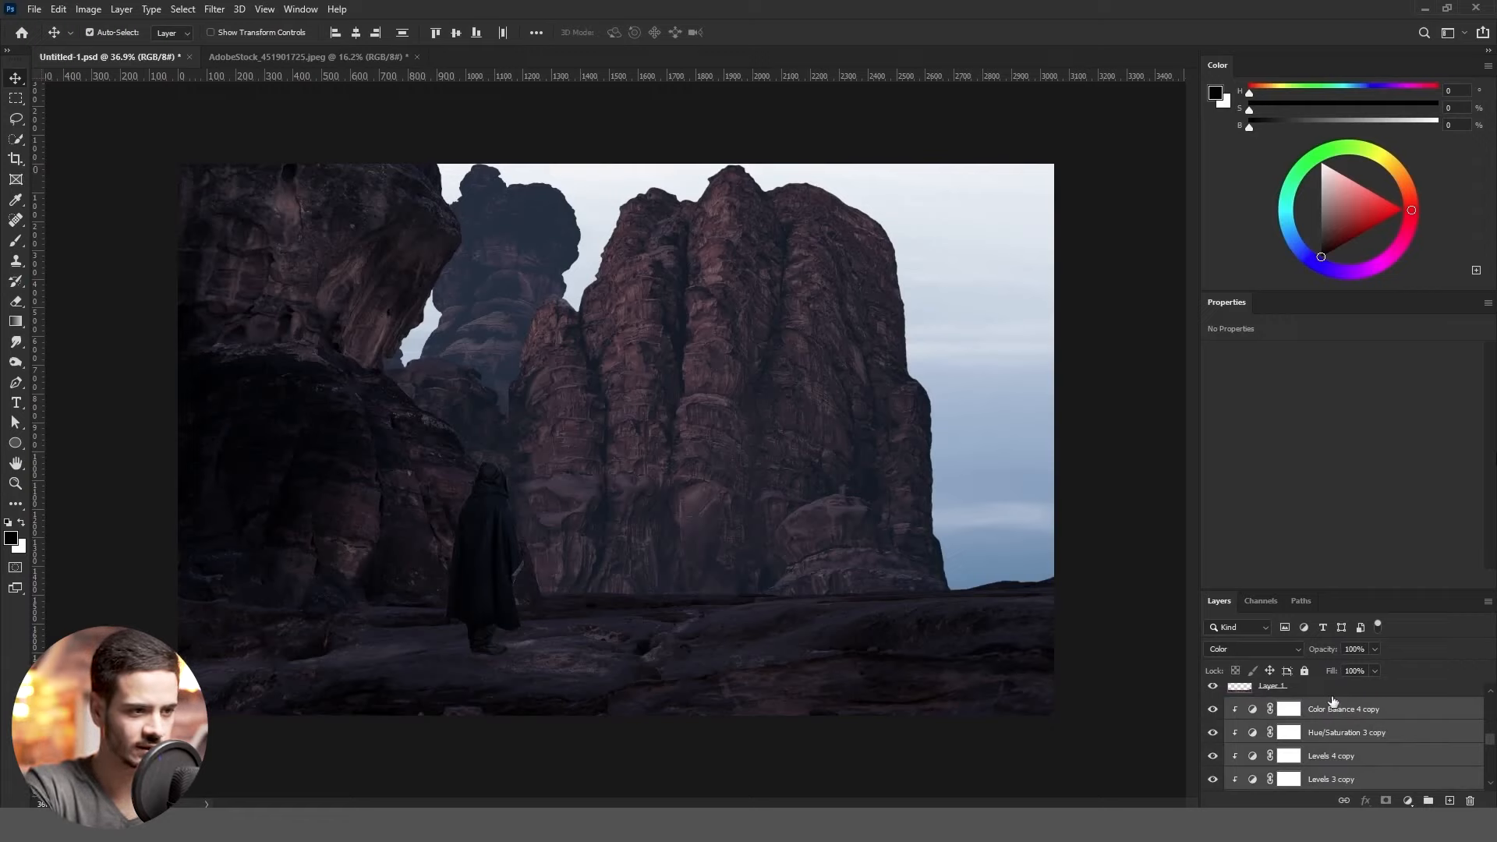
pyautogui.hotkey('ctrl', 'e')
pyautogui.press('g')
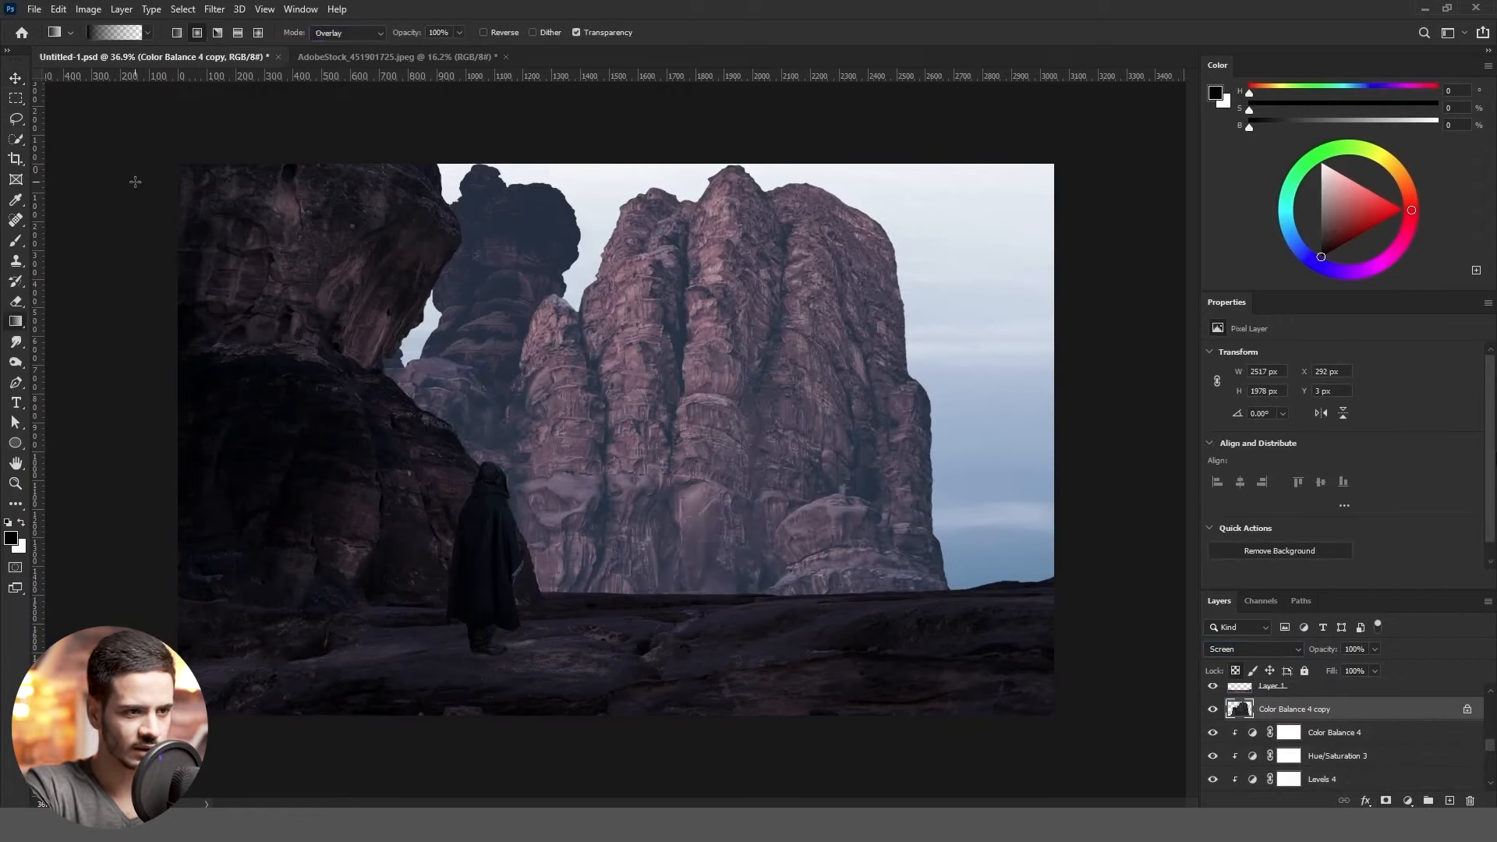
pyautogui.click(177, 33)
pyautogui.hotkey('ctrl', 'z')
# Try black linear gradients in Hard Light mode across the merged mountain copy and undo them
pyautogui.click(355, 33)
pyautogui.moveTo(733, 597); pyautogui.dragTo(733, 358)
pyautogui.click(366, 234)
pyautogui.hotkey('ctrl', 'z')
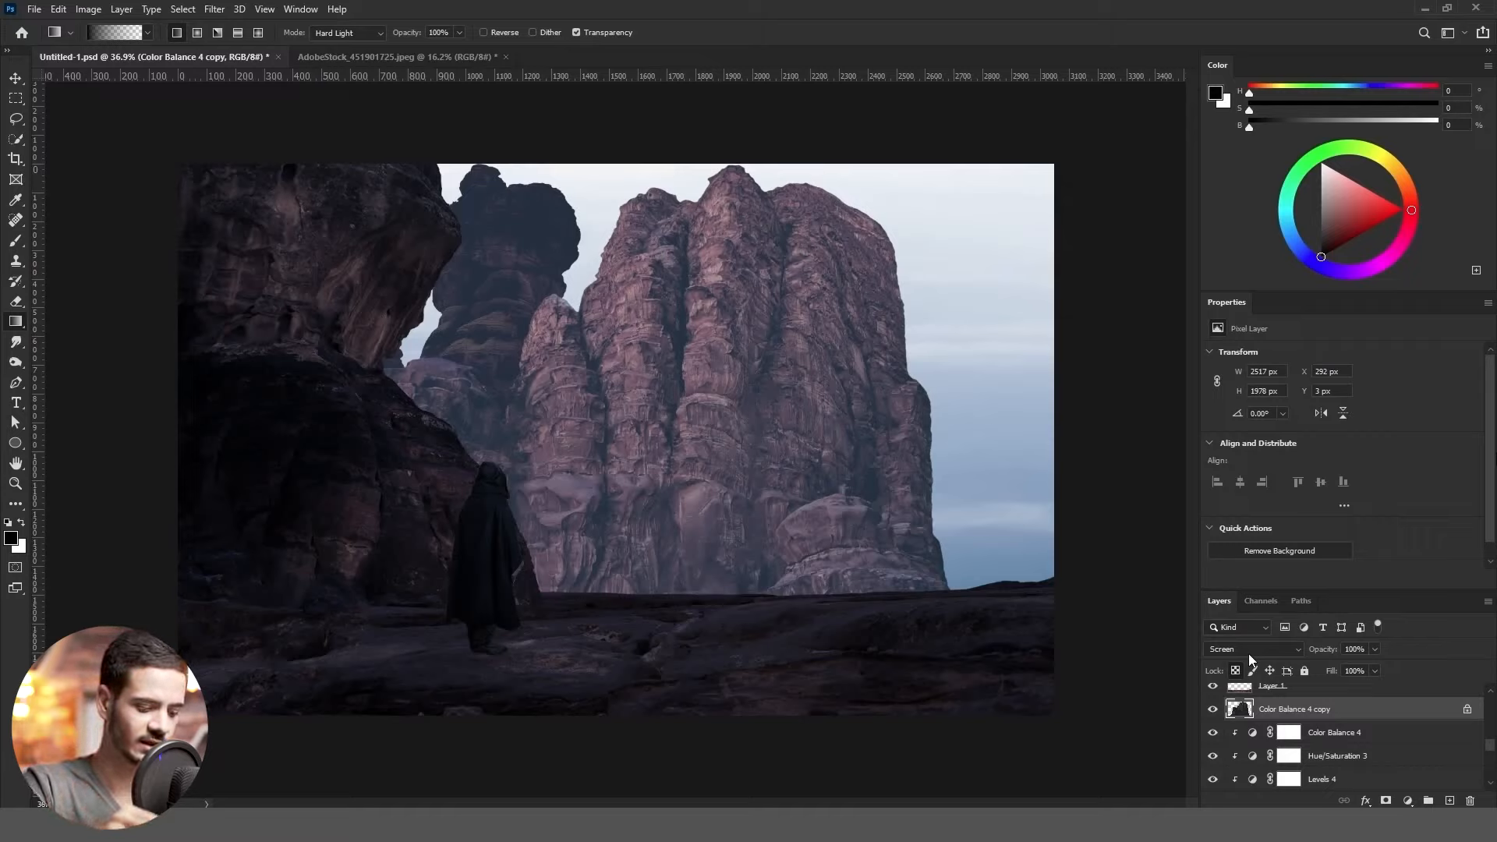
pyautogui.moveTo(616, 421); pyautogui.dragTo(647, 311)
pyautogui.hotkey('ctrl', 'z')
pyautogui.hotkey('ctrl', 'z')
# Unlock the merged mountain copy's transparent pixels, draw a linear gradient down it, and set the gradient mode to Overlay
pyautogui.click(1235, 670)
pyautogui.moveTo(717, 234); pyautogui.dragTo(699, 400)
pyautogui.click(343, 36)
pyautogui.click(331, 226)
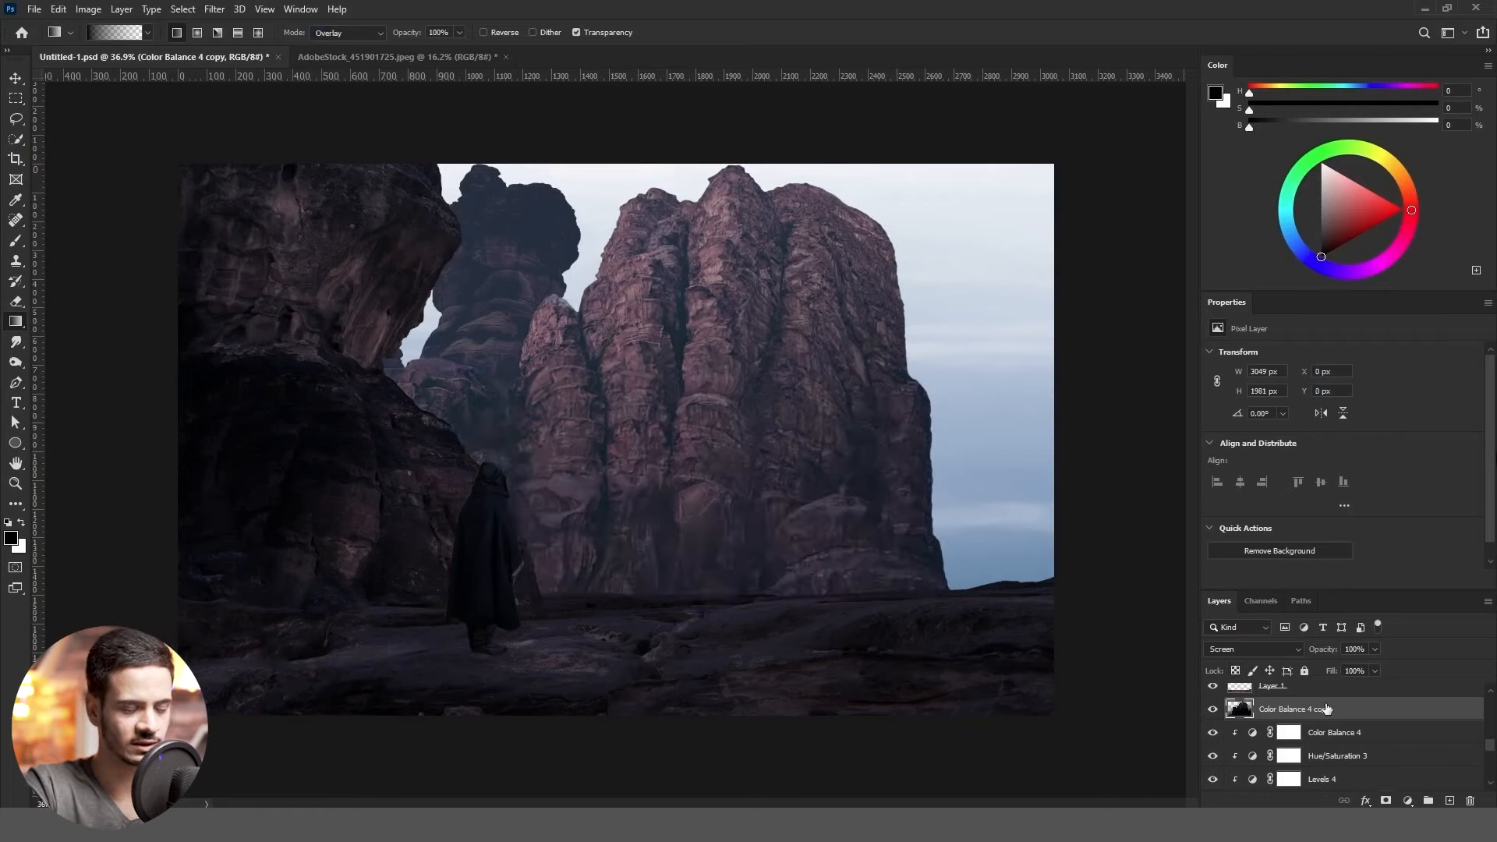
# Apply a warmer, brighter tonal adjustment to the merged mountain copy
pyautogui.press('i')
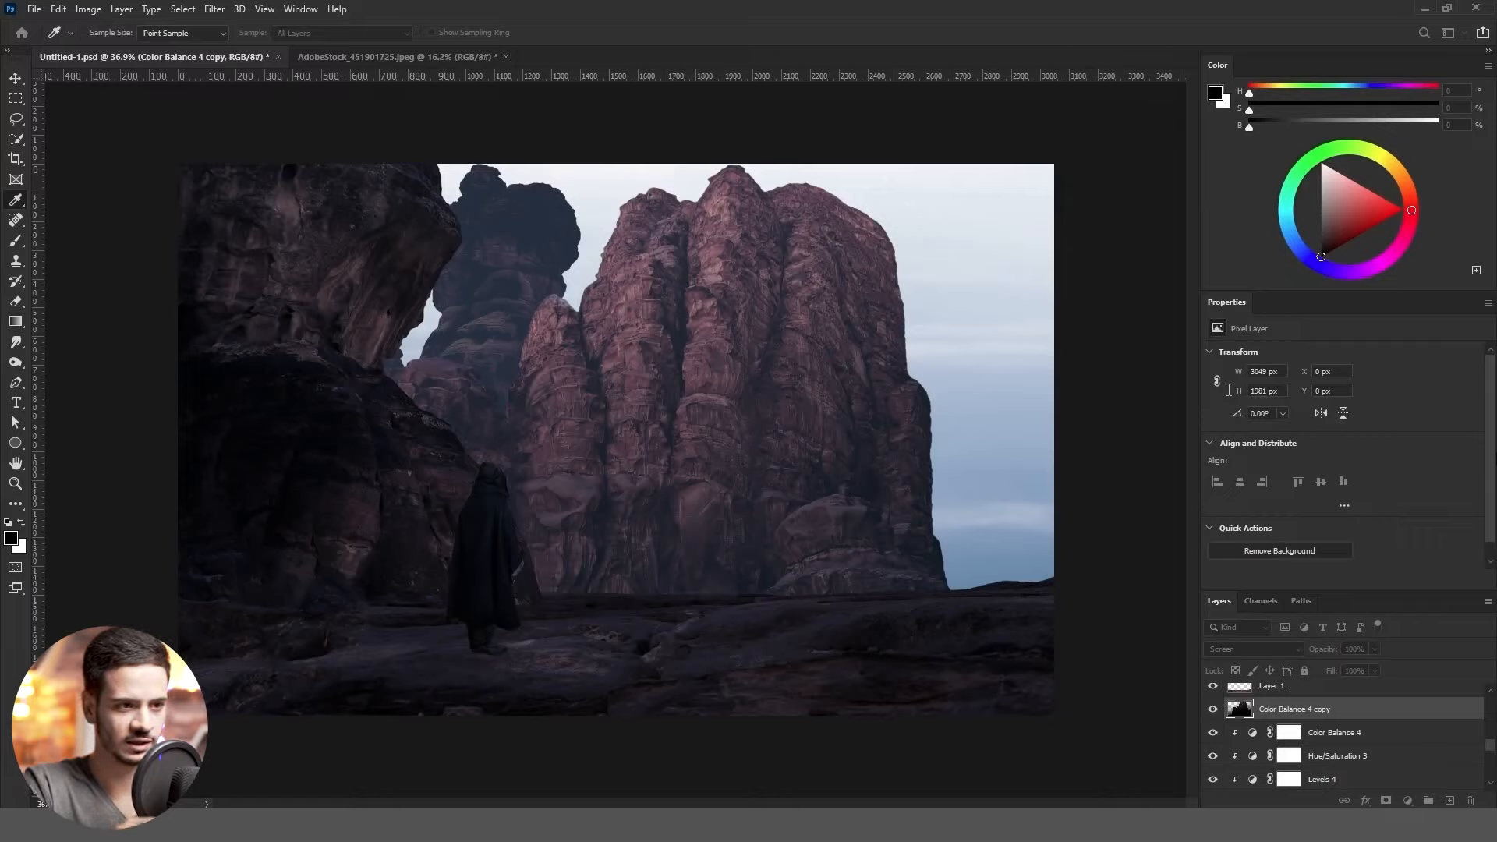
pyautogui.press('Return')
# Merge a second copy of the central mountain and its adjustments into one layer, and load its outline as a selection
pyautogui.scroll(-2, 1330, 748)
pyautogui.click(1330, 777)
pyautogui.scroll(2, 1377, 725)
pyautogui.keyDown('shift'); pyautogui.click(1377, 730); pyautogui.keyUp('shift')
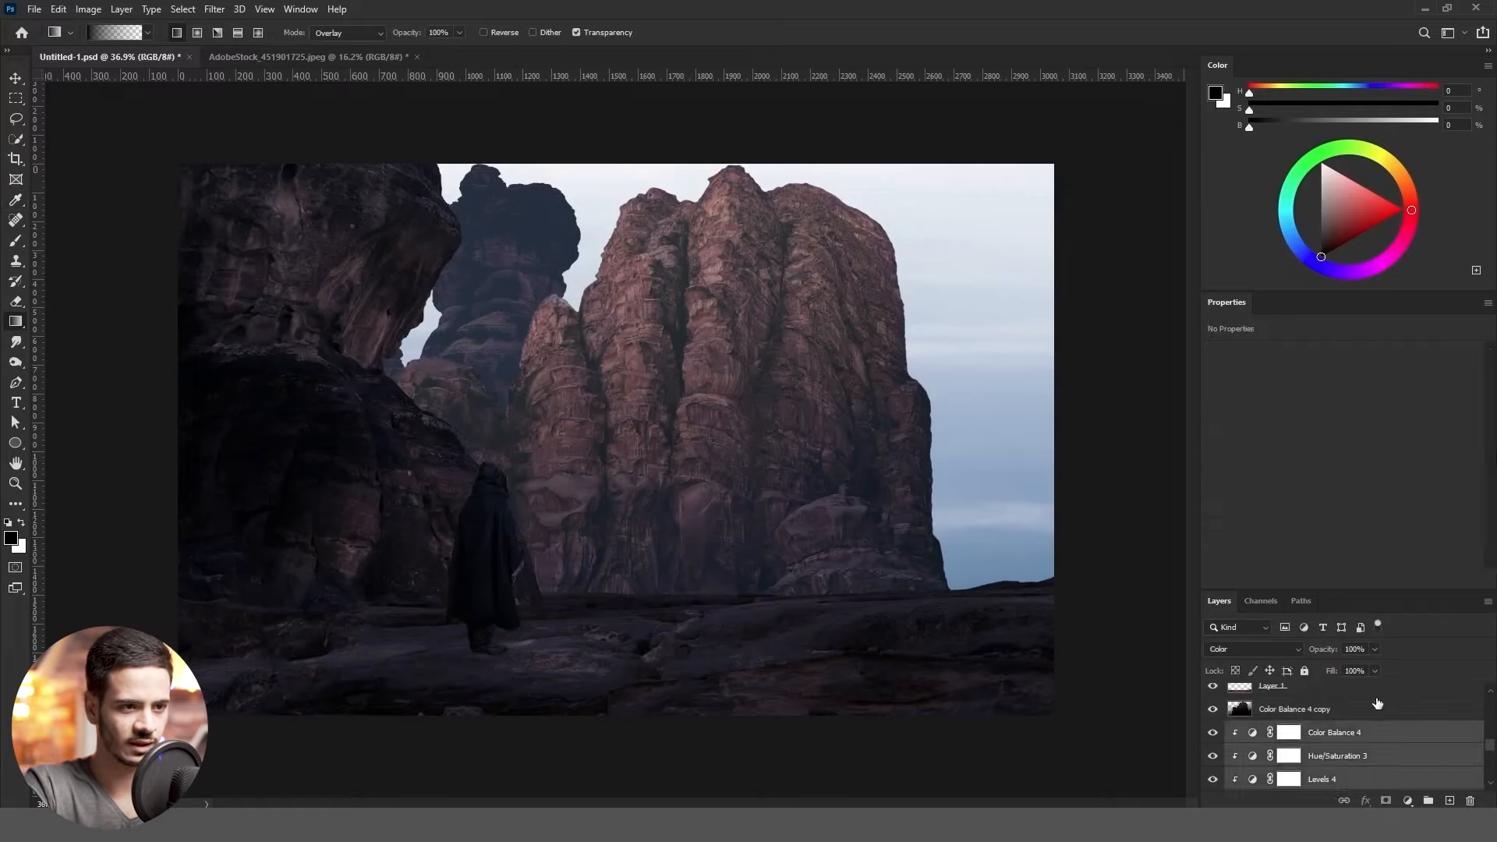
pyautogui.scroll(-3, 1374, 708)
pyautogui.hotkey('ctrl', 'e')
pyautogui.keyDown('ctrl'); pyautogui.click(1251, 704); pyautogui.keyUp('ctrl')
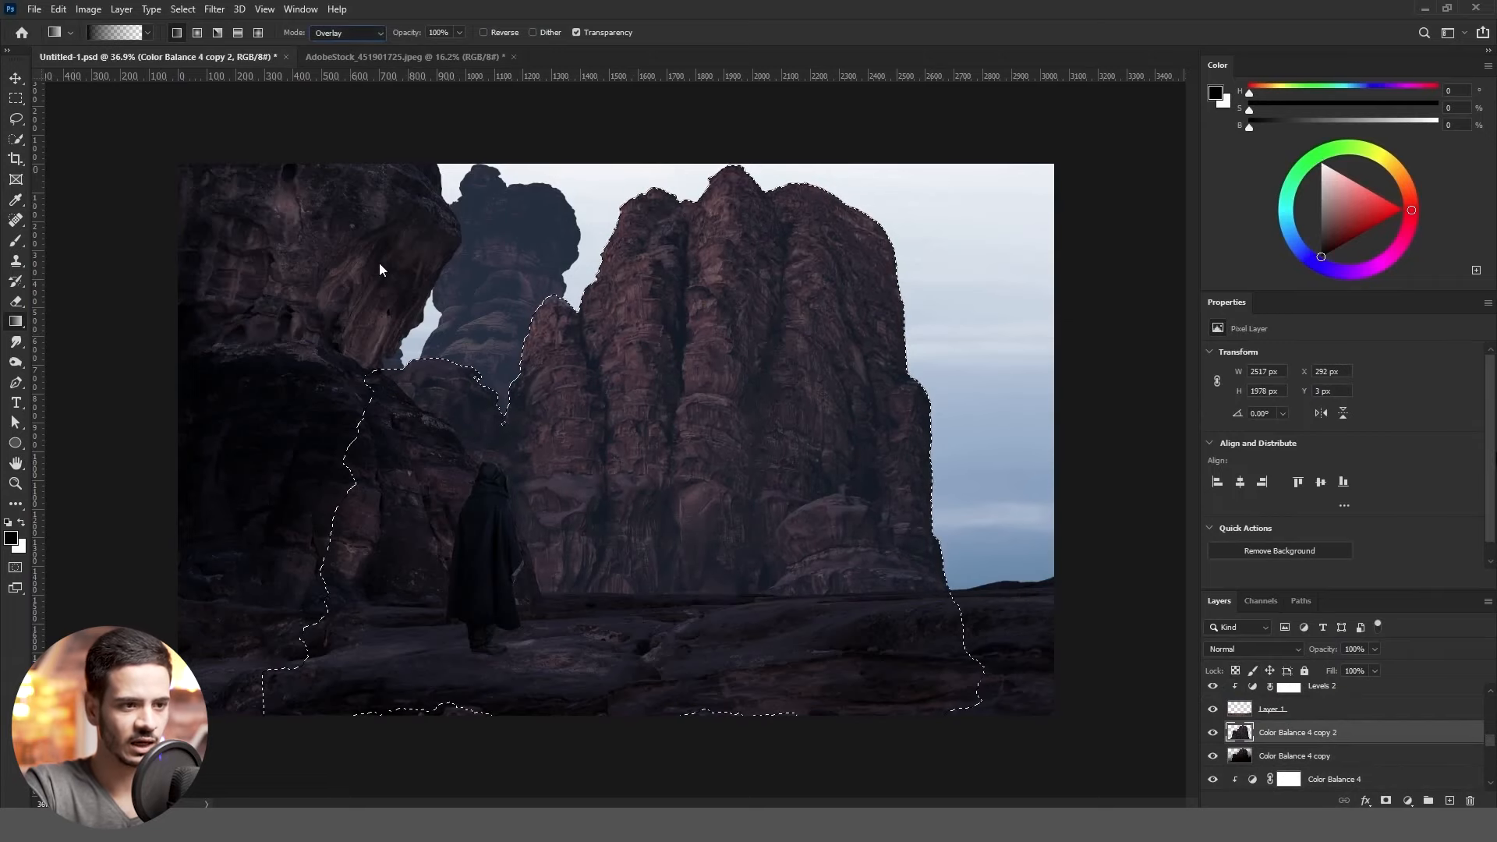
# Set the gradient for the merged mountain copy to Linear Light mode at 25% opacity
pyautogui.hotkey('alt', 'shift', 'a')
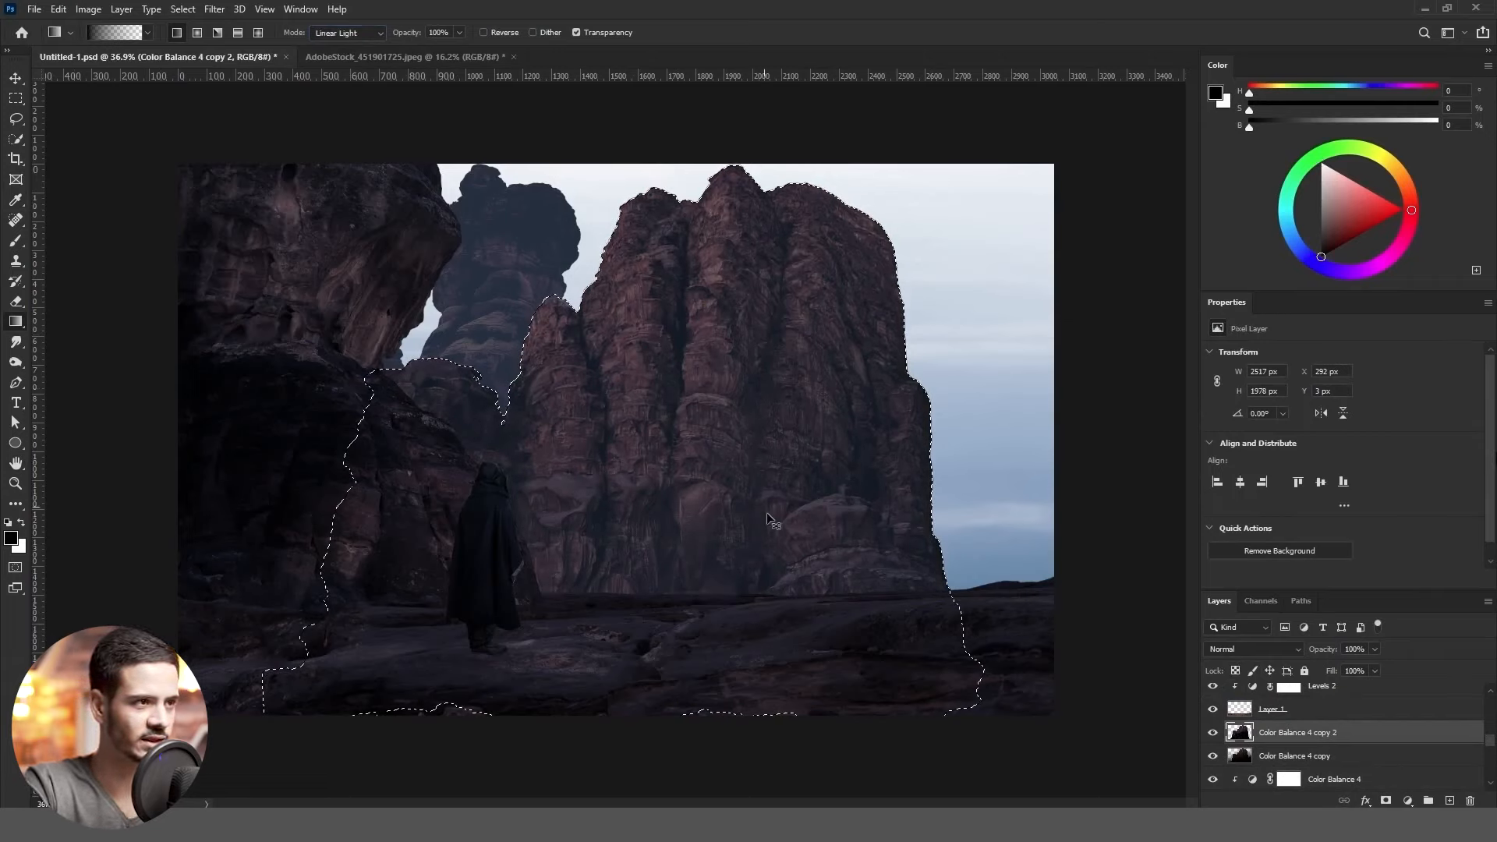
pyautogui.press('2')
pyautogui.press('5')
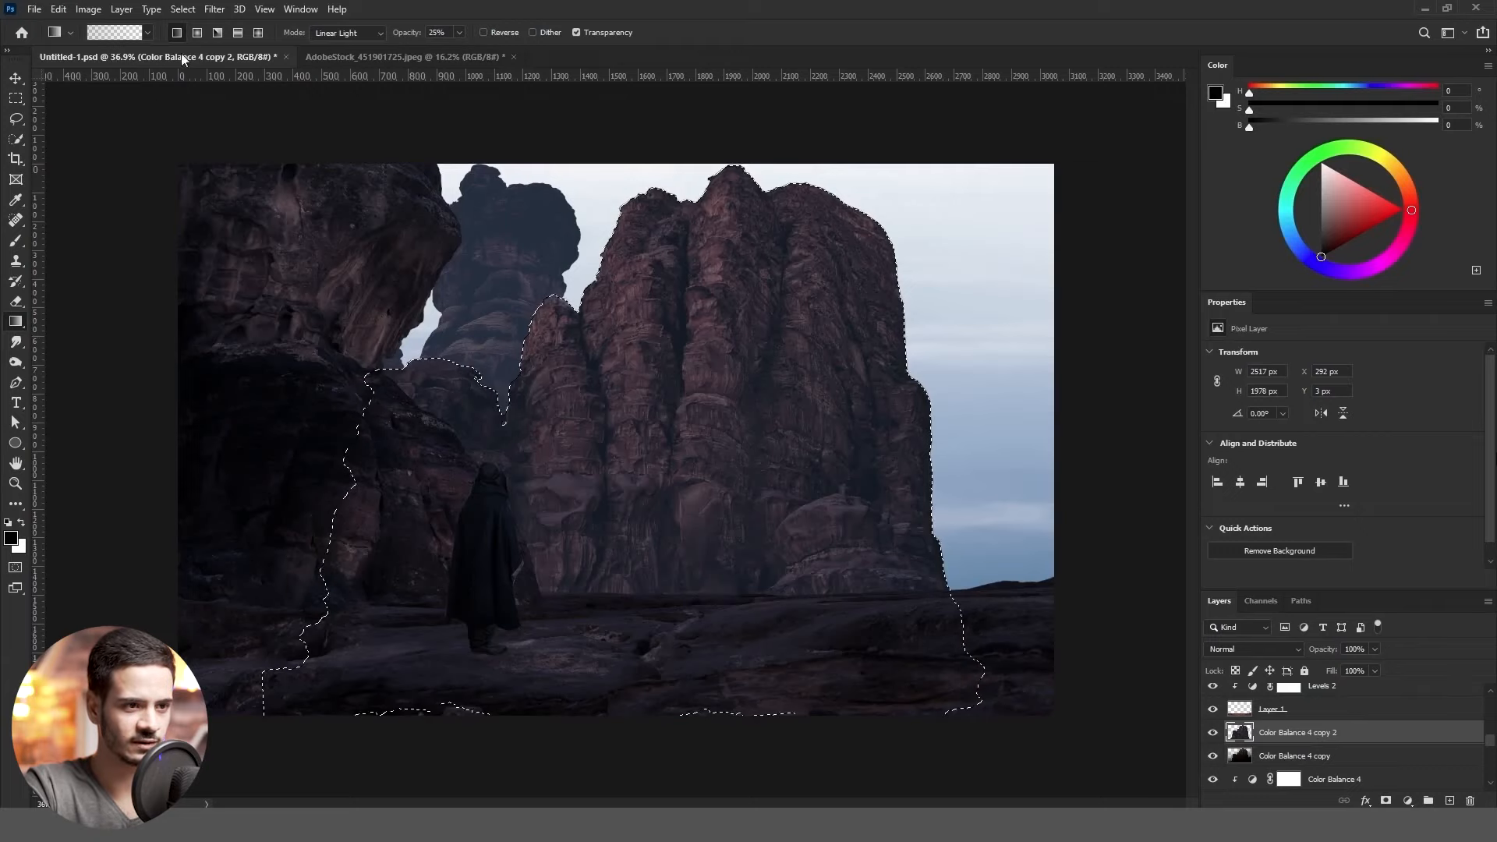
# Try a black brush stroke in Hard Light mode down the central mountain and undo it
pyautogui.press('b')
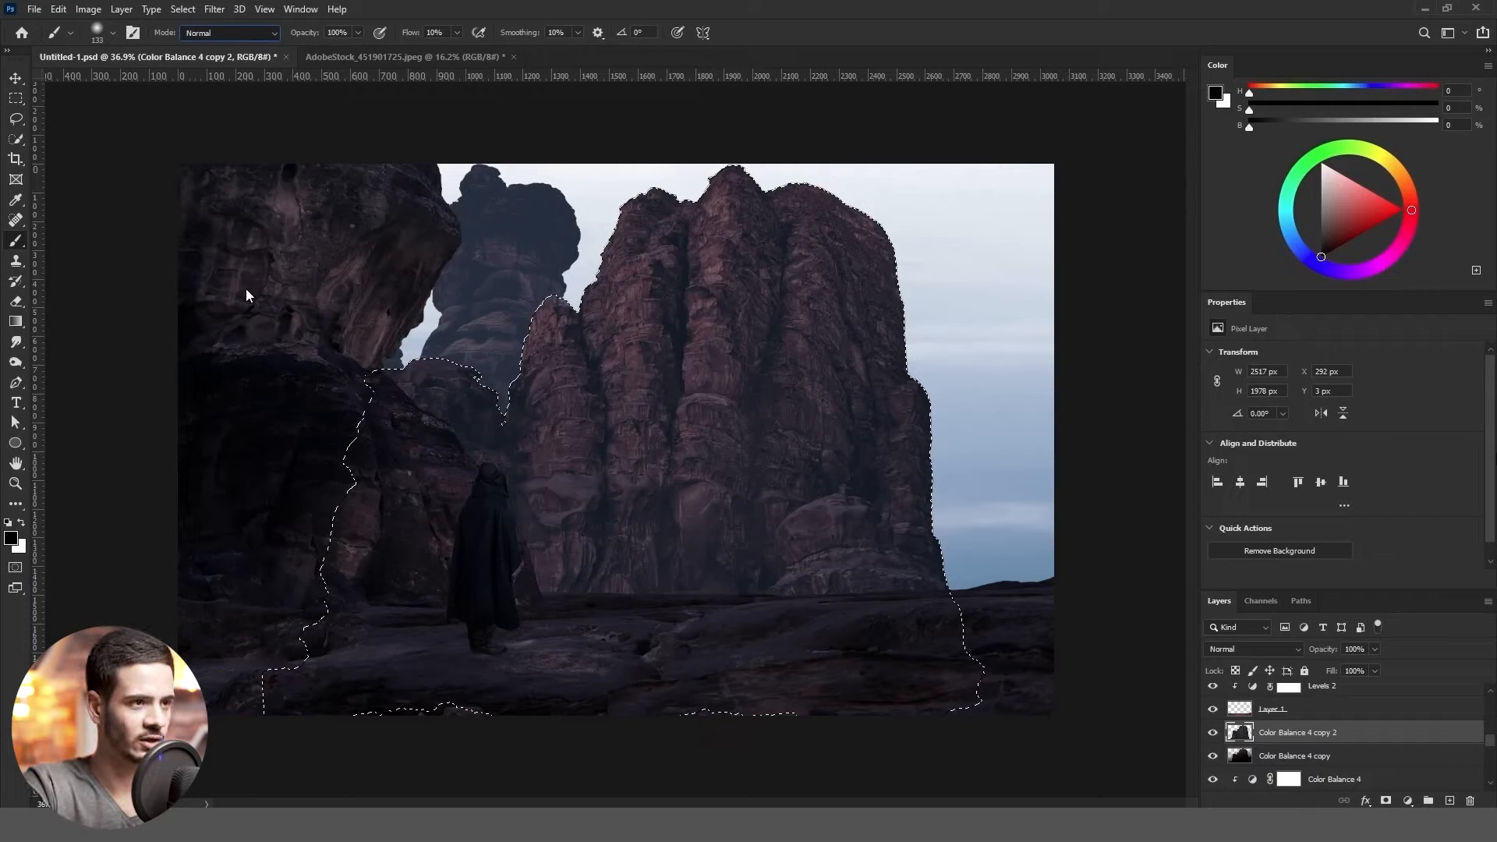
pyautogui.hotkey('shift', 'alt', 'h')
pyautogui.moveTo(753, 205)
pyautogui.mouseDown()
pyautogui.moveTo(735, 541)
pyautogui.moveTo(760, 249)
pyautogui.mouseUp()
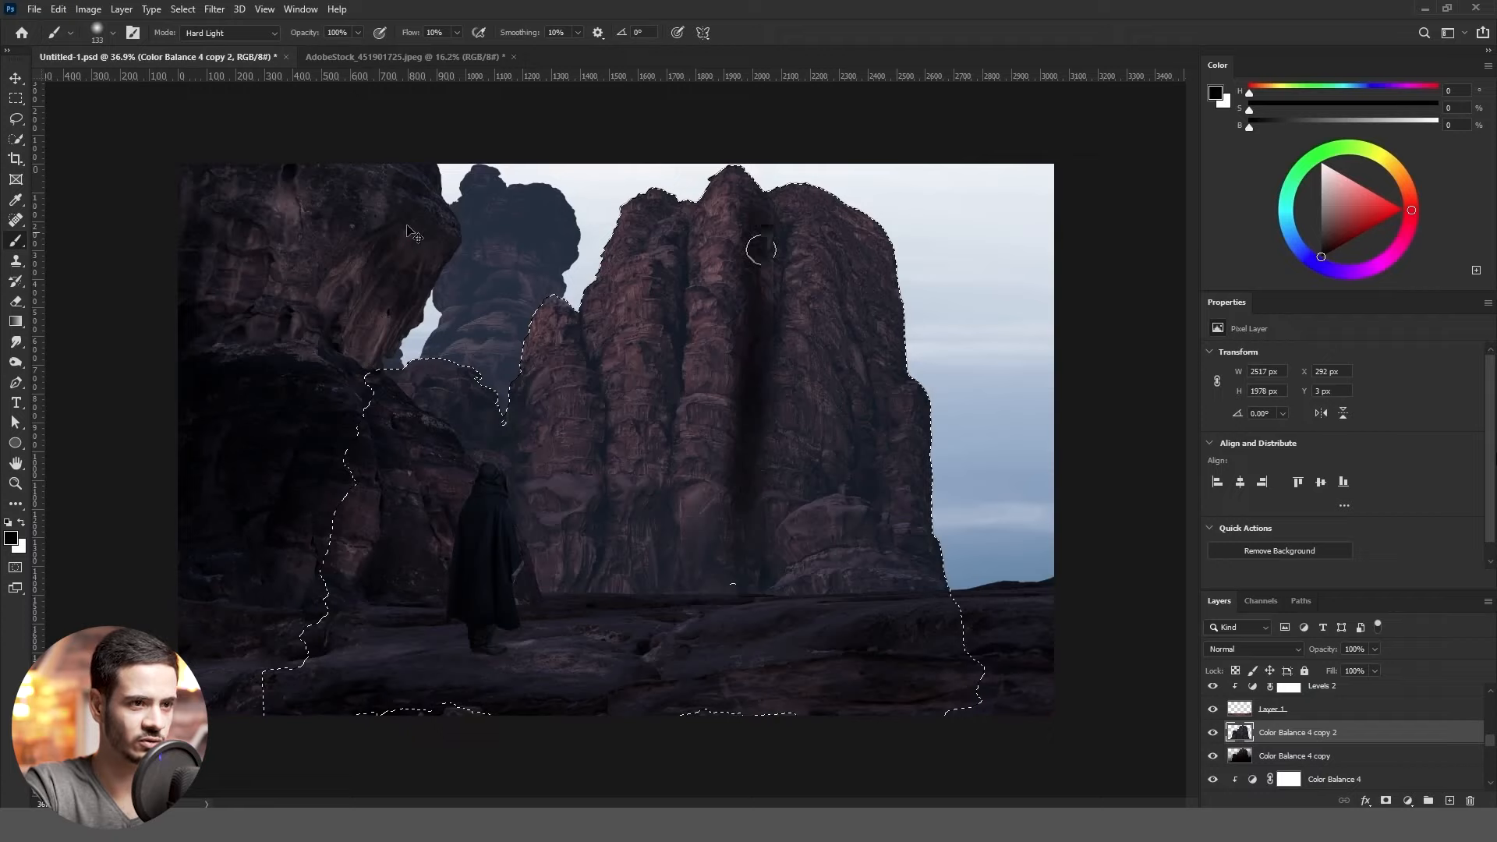
pyautogui.hotkey('ctrl', 'z')
# Paint black shadows down the central mountain in Linear Light mode at 10% opacity and 100% flow, and clear the selection
pyautogui.hotkey('shift', 'alt', 'j')
pyautogui.moveTo(784, 269); pyautogui.dragTo(741, 521)
pyautogui.hotkey('ctrl', 'z')
pyautogui.hotkey('shift', '0')
pyautogui.press('1')
pyautogui.moveTo(772, 206); pyautogui.dragTo(744, 573)
pyautogui.moveTo(675, 215)
pyautogui.mouseDown()
pyautogui.moveTo(671, 354)
pyautogui.moveTo(655, 241)
pyautogui.moveTo(638, 588)
pyautogui.moveTo(591, 424)
pyautogui.moveTo(550, 511)
pyautogui.moveTo(440, 438)
pyautogui.mouseUp()
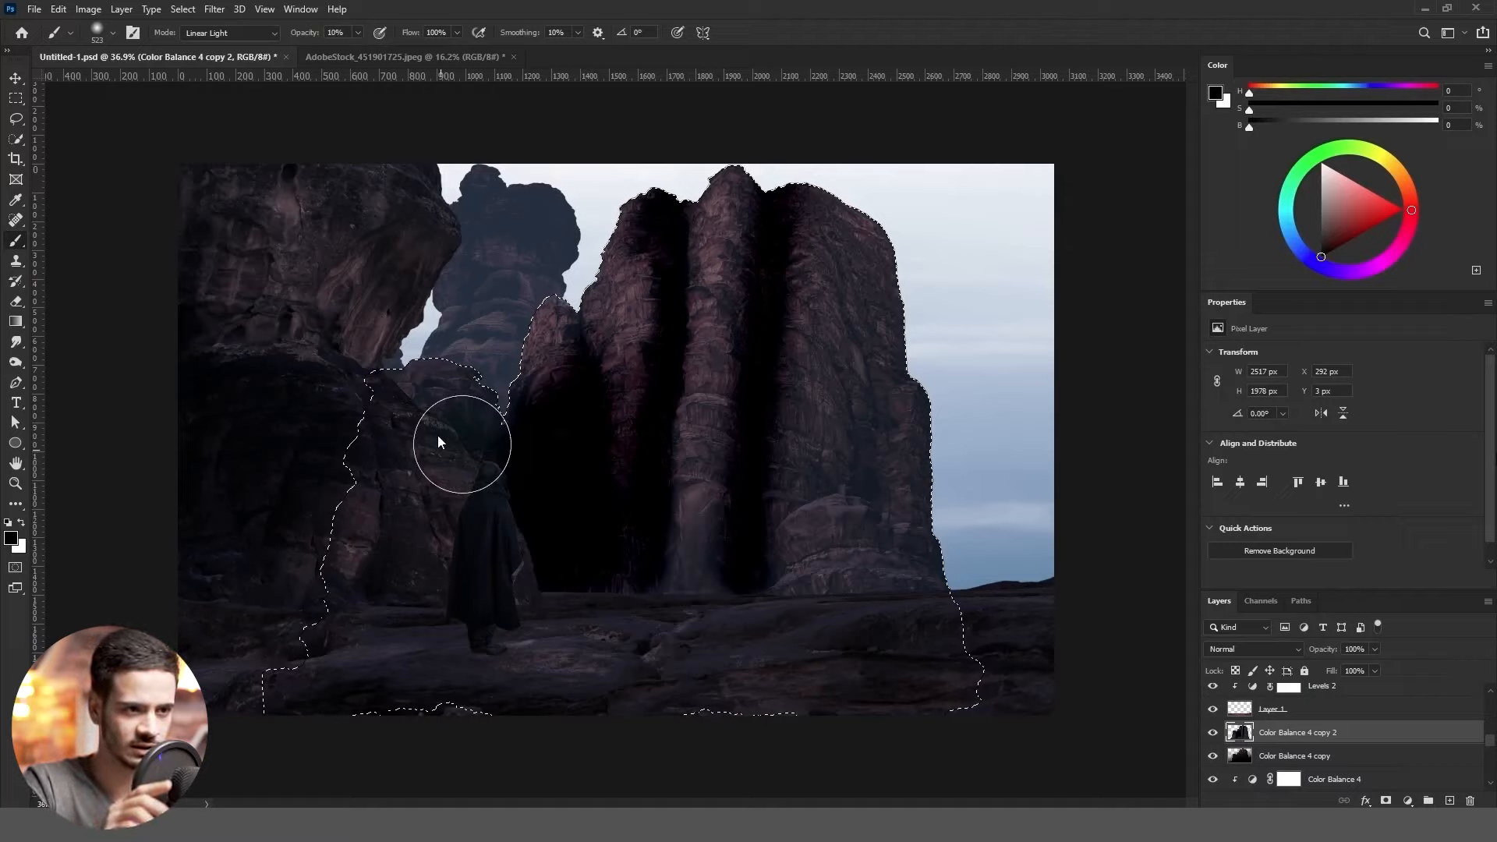
pyautogui.moveTo(856, 221)
pyautogui.mouseDown()
pyautogui.moveTo(795, 608)
pyautogui.moveTo(709, 351)
pyautogui.mouseUp()
pyautogui.hotkey('ctrl', 'd')
# Darken the tones of the shaded mountain copy and set its blending mode to Screen
pyautogui.press('i')
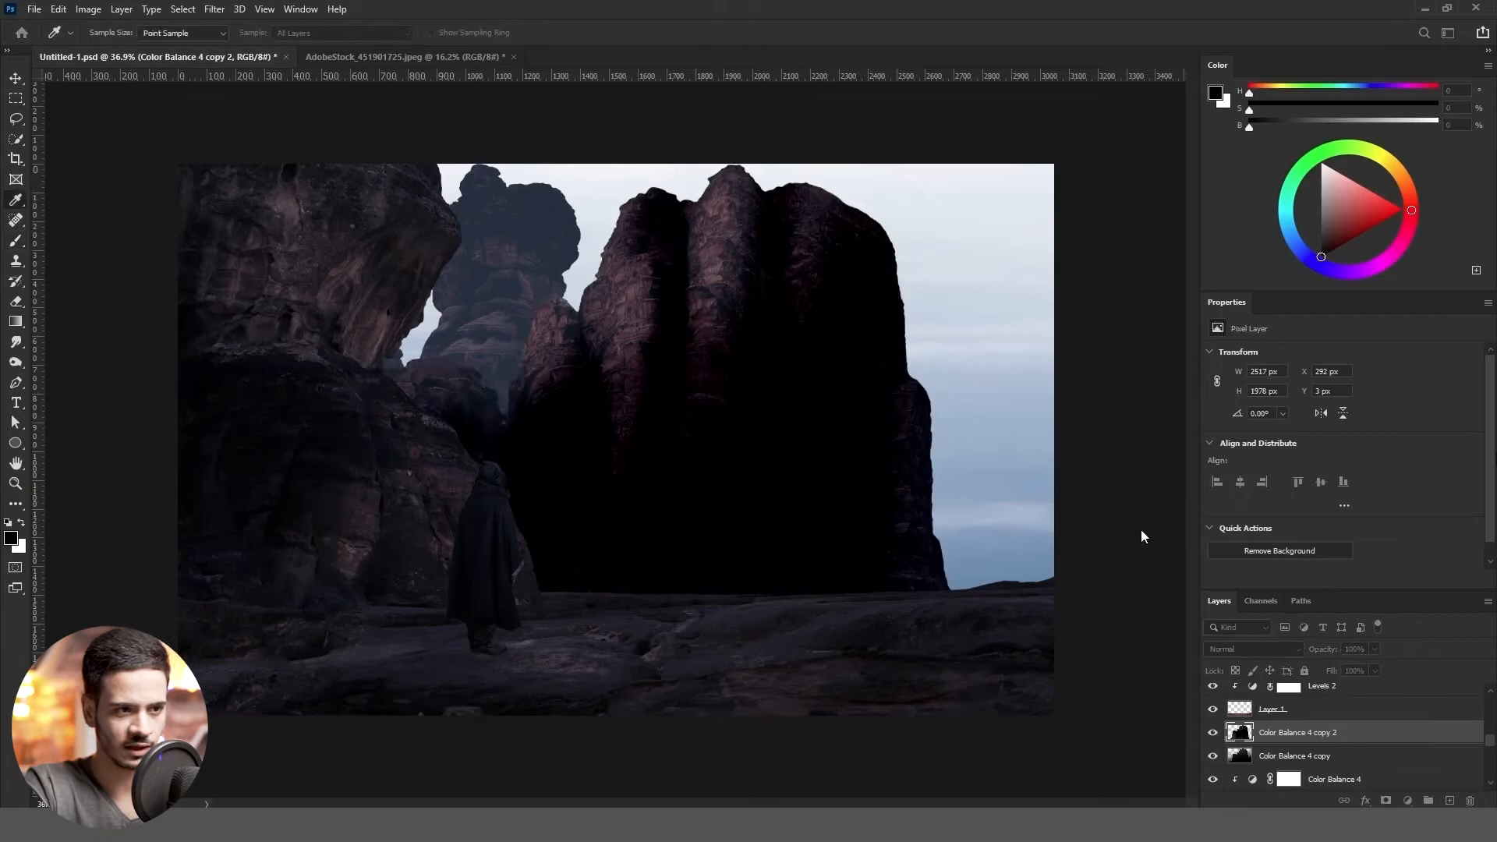
pyautogui.moveTo(1141, 531); pyautogui.dragTo(1127, 531)
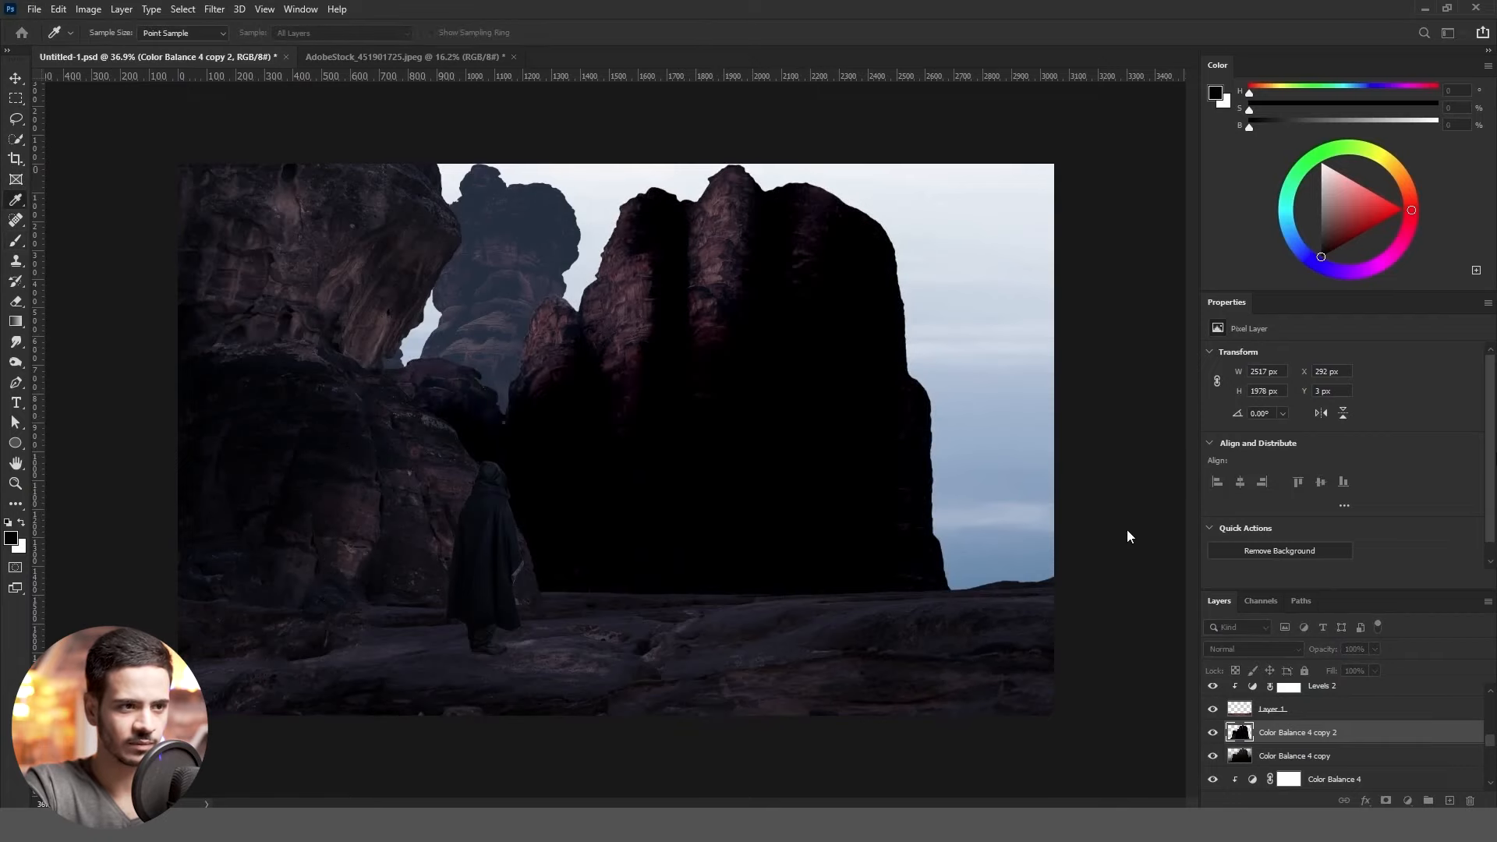
pyautogui.press('Return')
pyautogui.hotkey('alt', 'shift', 's')
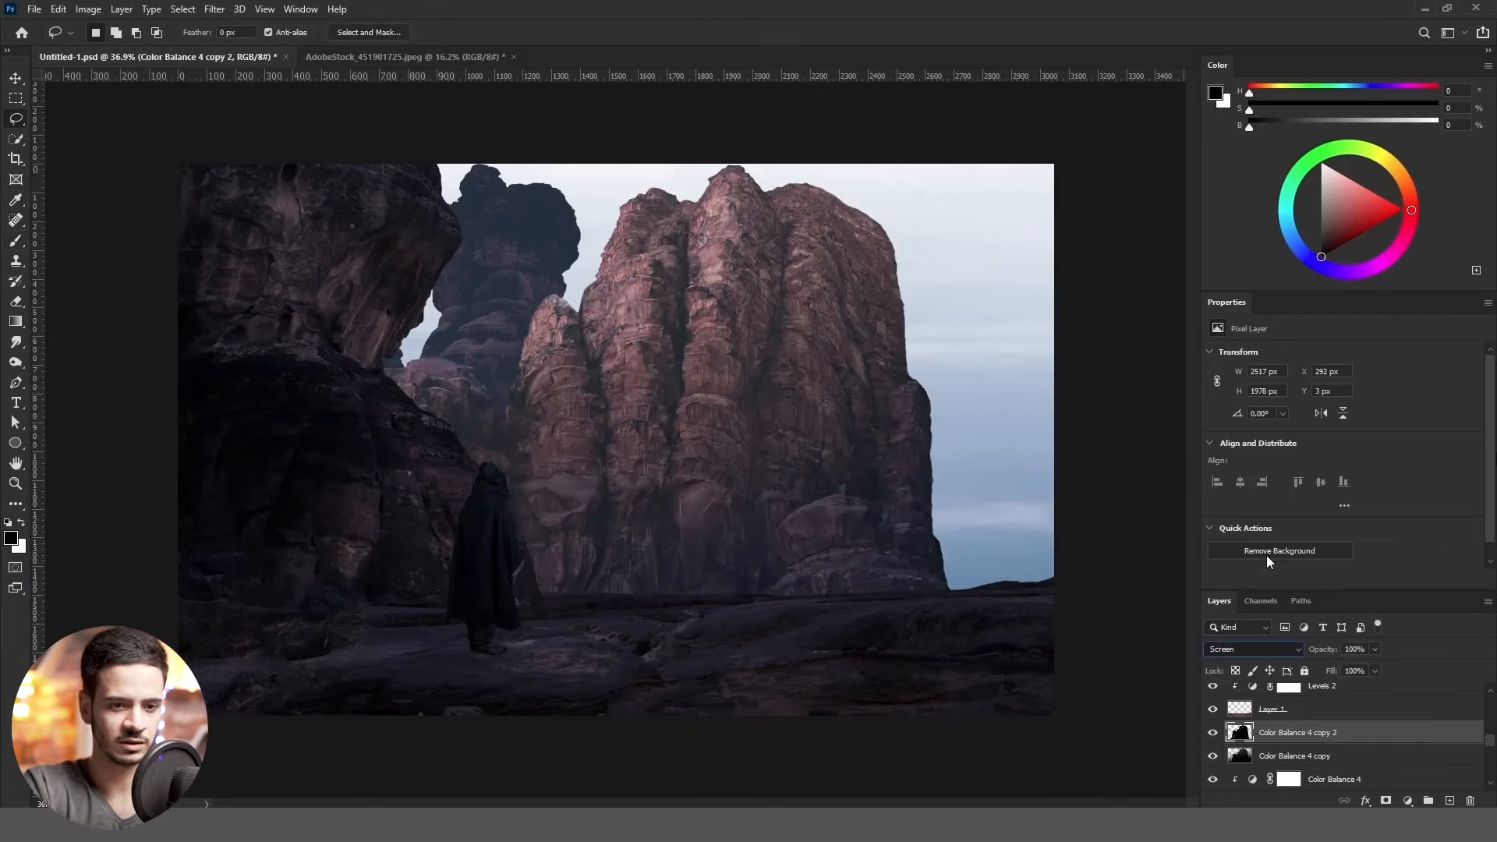
pyautogui.moveTo(776, 428); pyautogui.dragTo(660, 340)
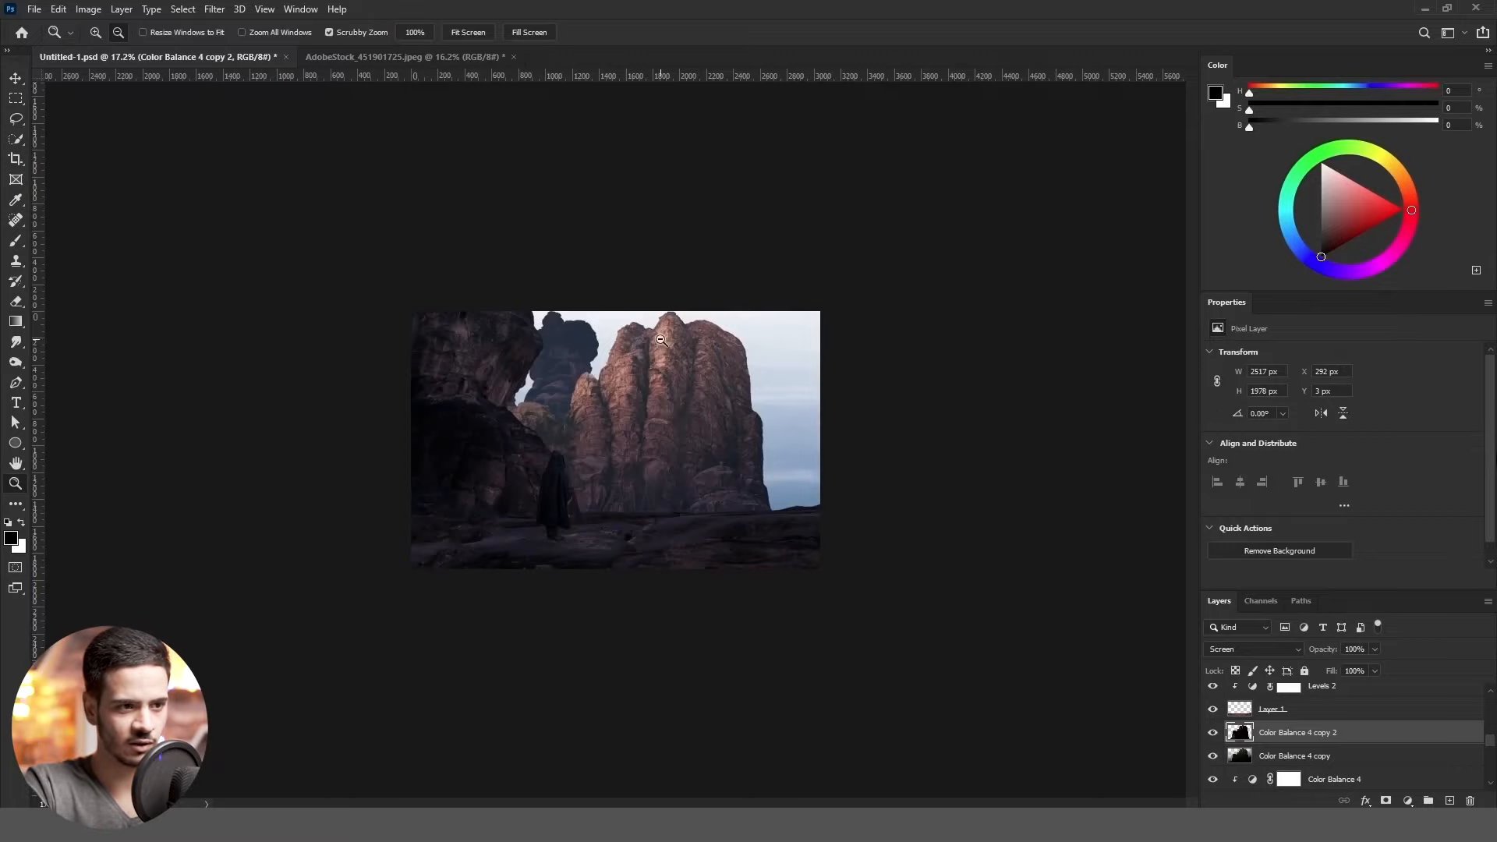
pyautogui.moveTo(616, 456); pyautogui.dragTo(731, 460)
# Erase the screened mountain copy where it overlaps the dark rocks beside the central mountain
pyautogui.press('e')
pyautogui.moveTo(438, 343); pyautogui.dragTo(437, 461)
pyautogui.moveTo(328, 270)
pyautogui.mouseDown()
pyautogui.moveTo(357, 481)
pyautogui.moveTo(345, 344)
pyautogui.moveTo(345, 570)
pyautogui.mouseUp()
# Select the mountain copy below and erase it around the cloaked figure with an eraser tip rotated to -90°
pyautogui.hotkey('alt', '[')
pyautogui.moveTo(525, 597); pyautogui.dragTo(455, 596)
pyautogui.hotkey('shift', 'Right')
pyautogui.hotkey('shift', 'Right')
pyautogui.hotkey('shift', 'Right')
pyautogui.hotkey('shift', 'Right')
pyautogui.hotkey('shift', 'Right')
pyautogui.hotkey('shift', 'Right')
pyautogui.moveTo(471, 412); pyautogui.dragTo(574, 425)
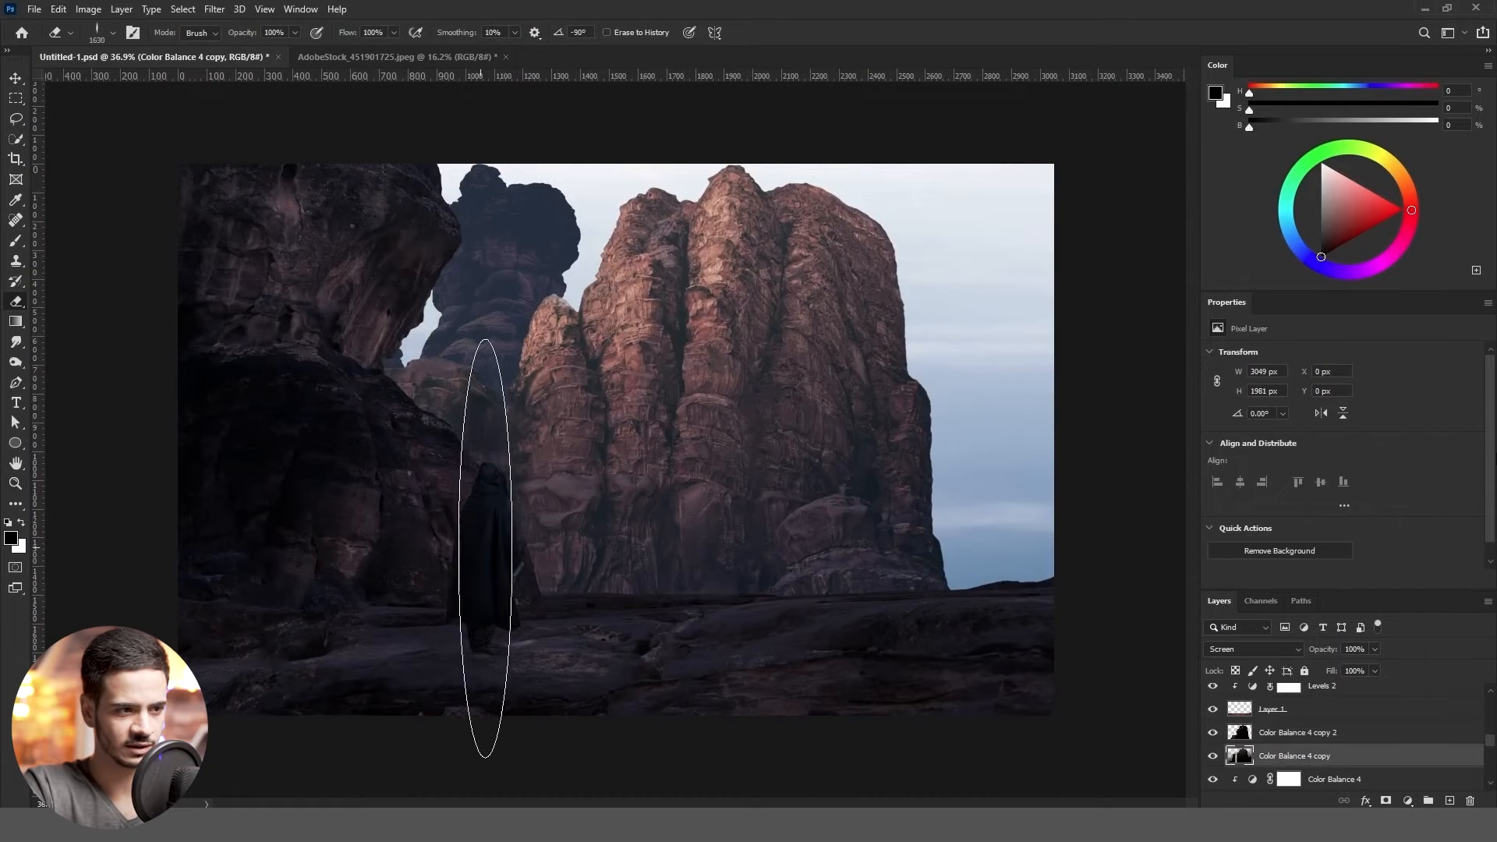
pyautogui.moveTo(489, 550); pyautogui.dragTo(525, 646)
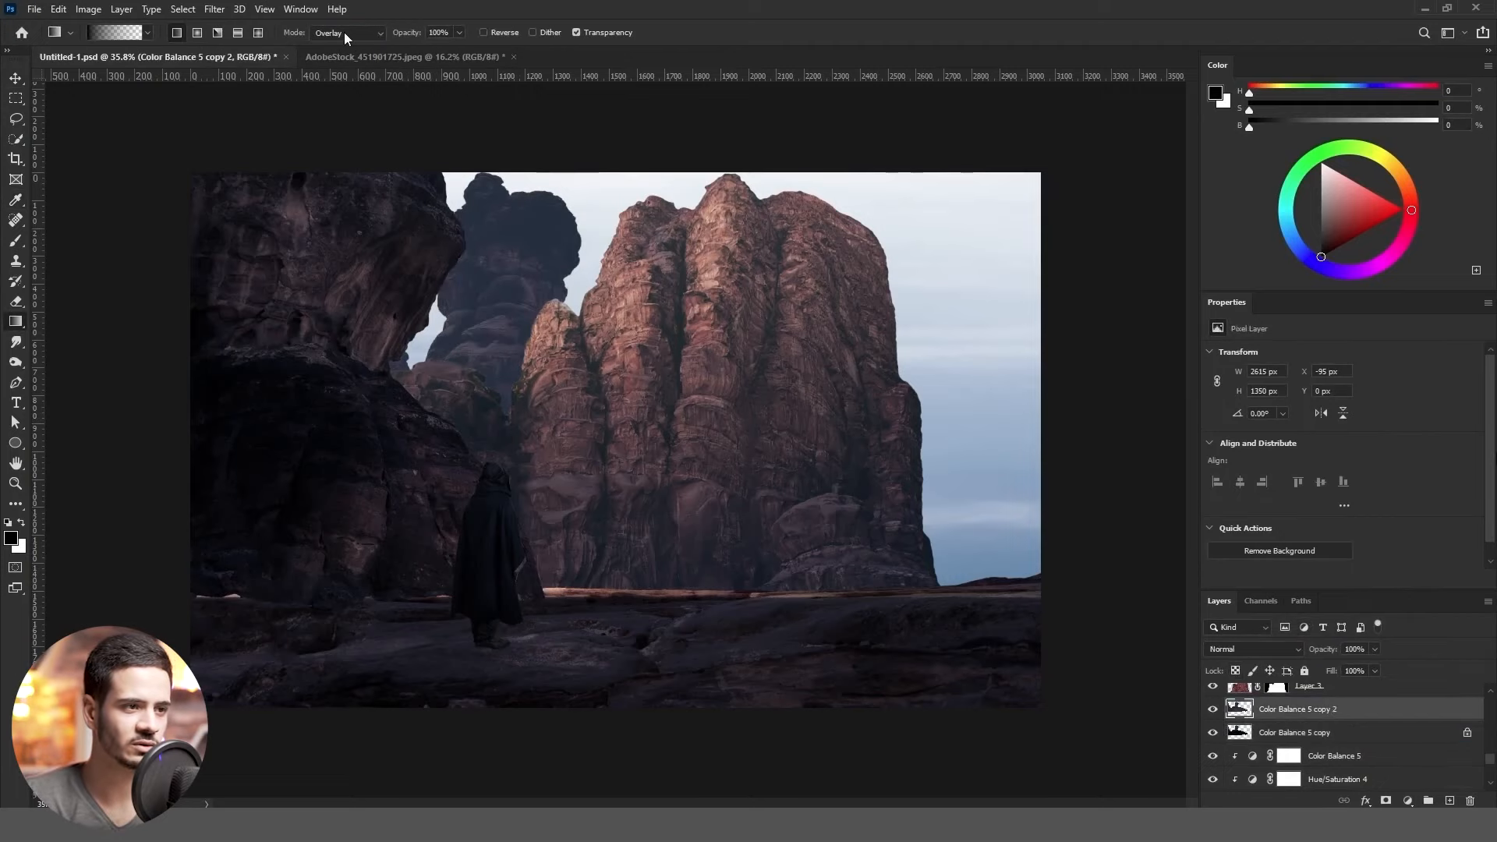
# Set the gradient opacity to 25% and try Linear Dodge (Add), Color Dodge and Screen blending on the distant rock's copy
pyautogui.click(439, 32)
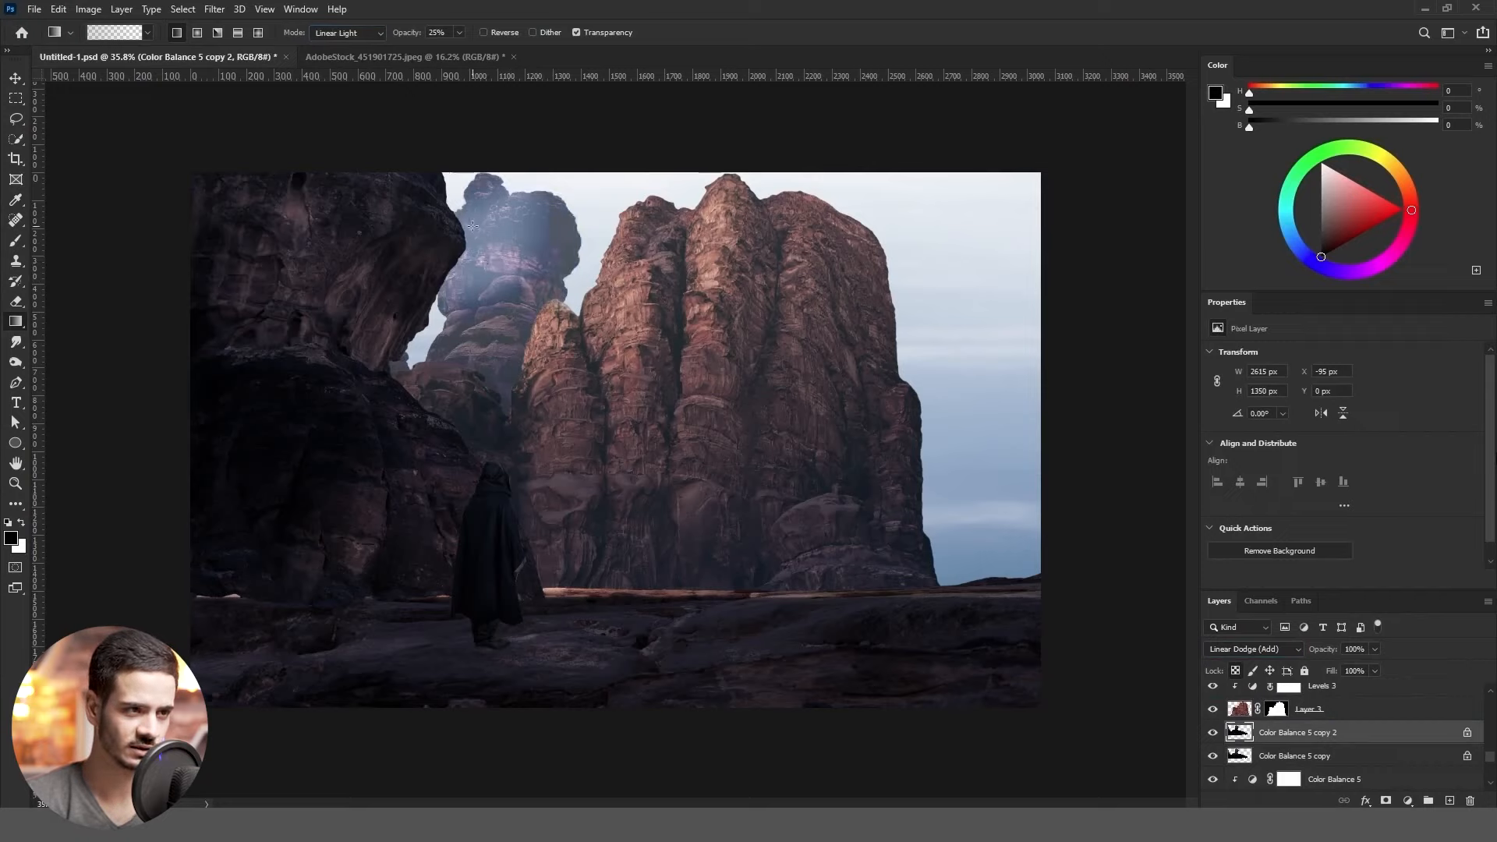
pyautogui.press('i')
pyautogui.click(1205, 421)
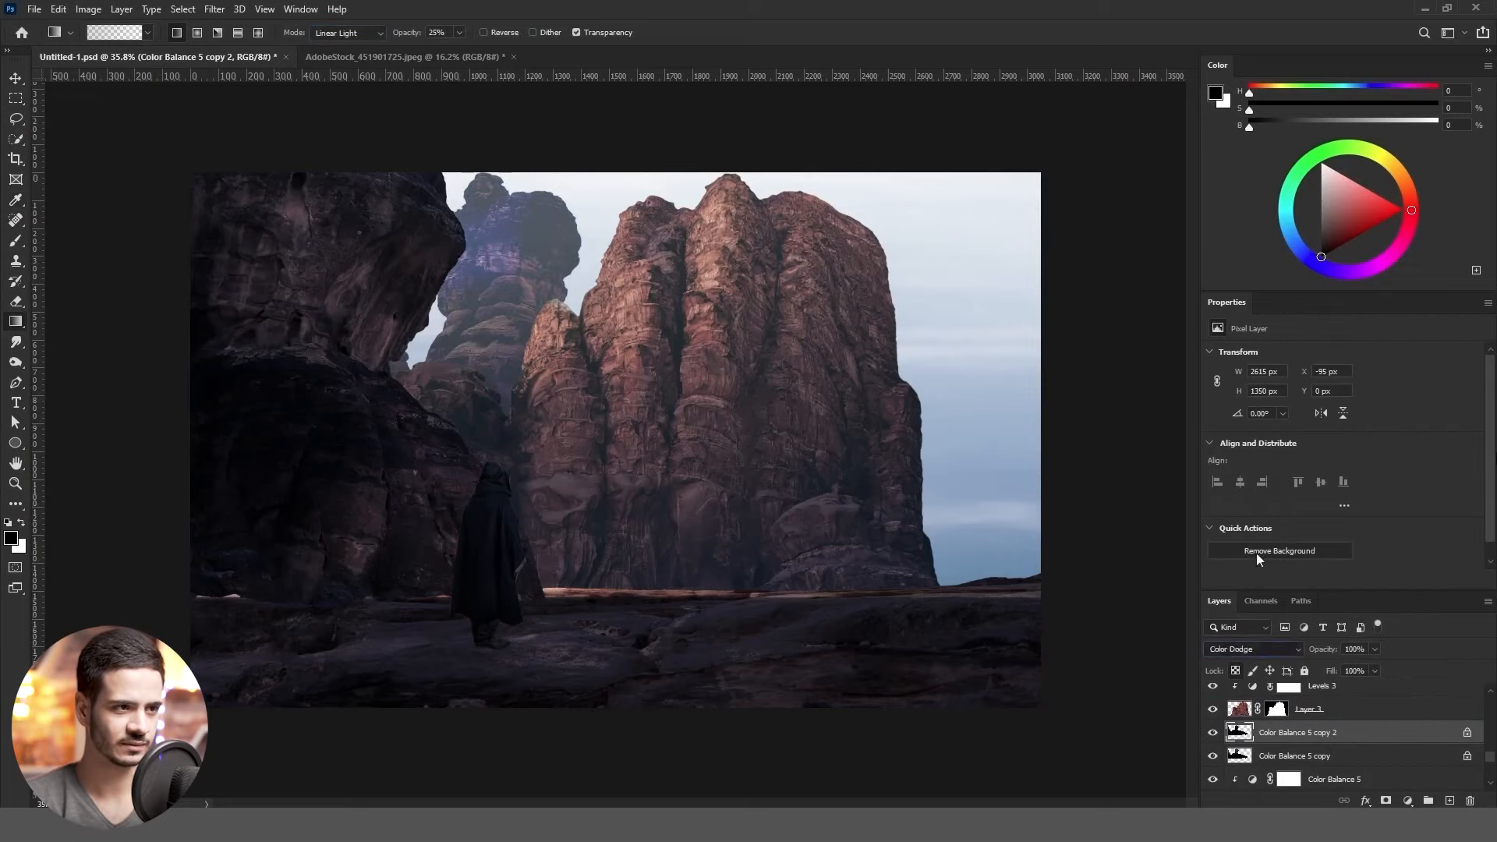
pyautogui.doubleClick(1239, 732)
pyautogui.click(1205, 415)
pyautogui.click(1240, 649)
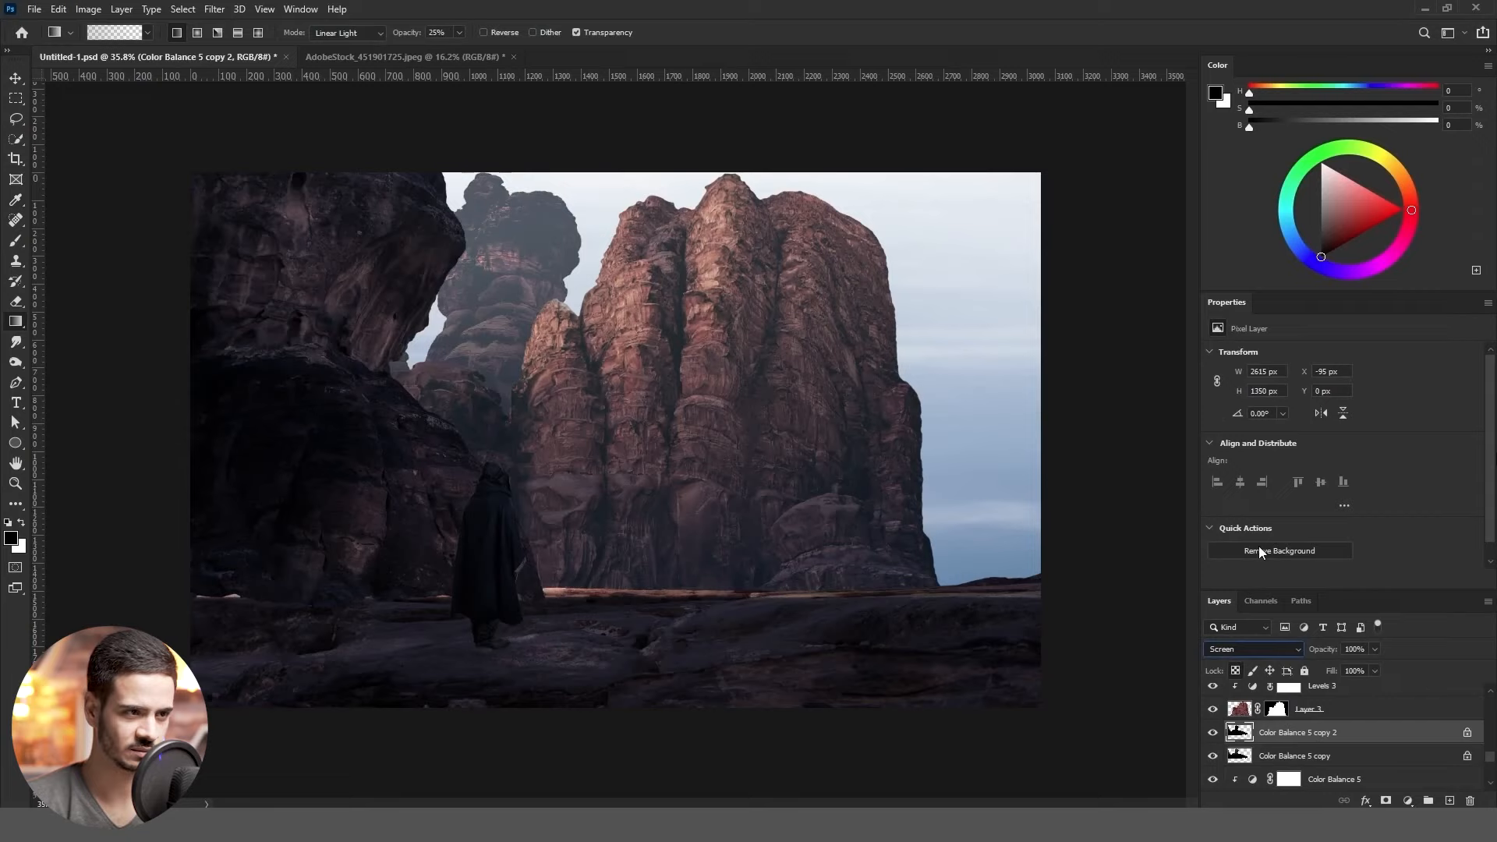
pyautogui.click(1259, 546)
# Duplicate the distant rock's copy, try another blending mode on the duplicate, and delete the trial layers
pyautogui.hotkey('ctrl', 'j')
pyautogui.click(1254, 648)
pyautogui.click(1259, 585)
pyautogui.press('Delete')
pyautogui.press('Delete')
# Duplicate the distant rock's merged copy, set it to Linear Dodge (Add), and adjust its blending options
pyautogui.hotkey('ctrl', 'j')
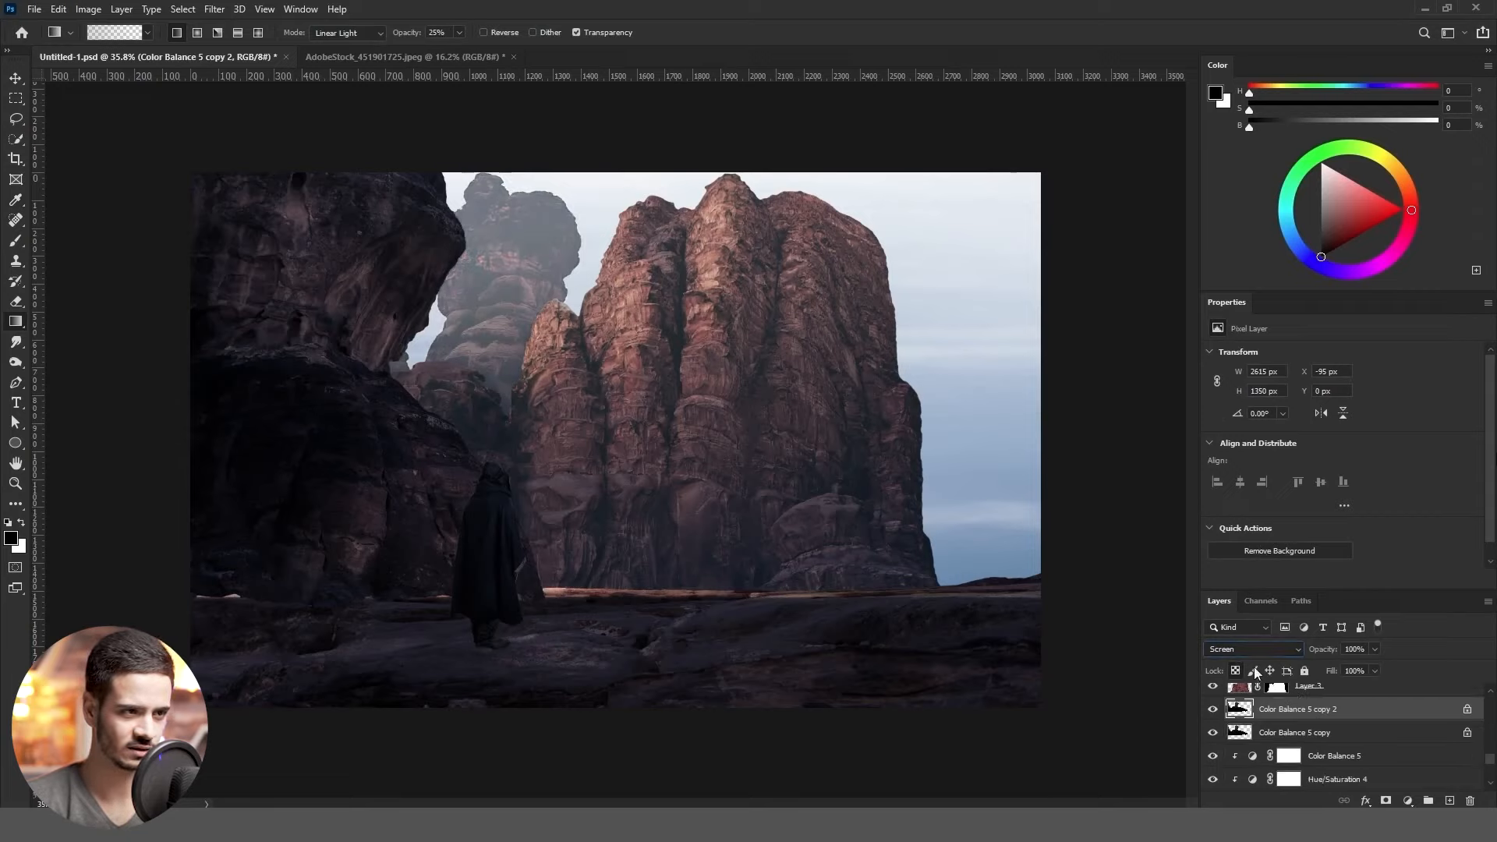
pyautogui.click(1254, 650)
pyautogui.click(1271, 577)
pyautogui.doubleClick(1240, 709)
pyautogui.moveTo(1286, 535)
pyautogui.mouseDown()
pyautogui.moveTo(1165, 536)
pyautogui.moveTo(1219, 537)
pyautogui.moveTo(1203, 536)
pyautogui.mouseUp()
pyautogui.click(1376, 301)
# Hide the new distant rock copy with a black layer mask and reveal one side with a white gradient
pyautogui.keyDown('alt'); pyautogui.click(1386, 801); pyautogui.keyUp('alt')
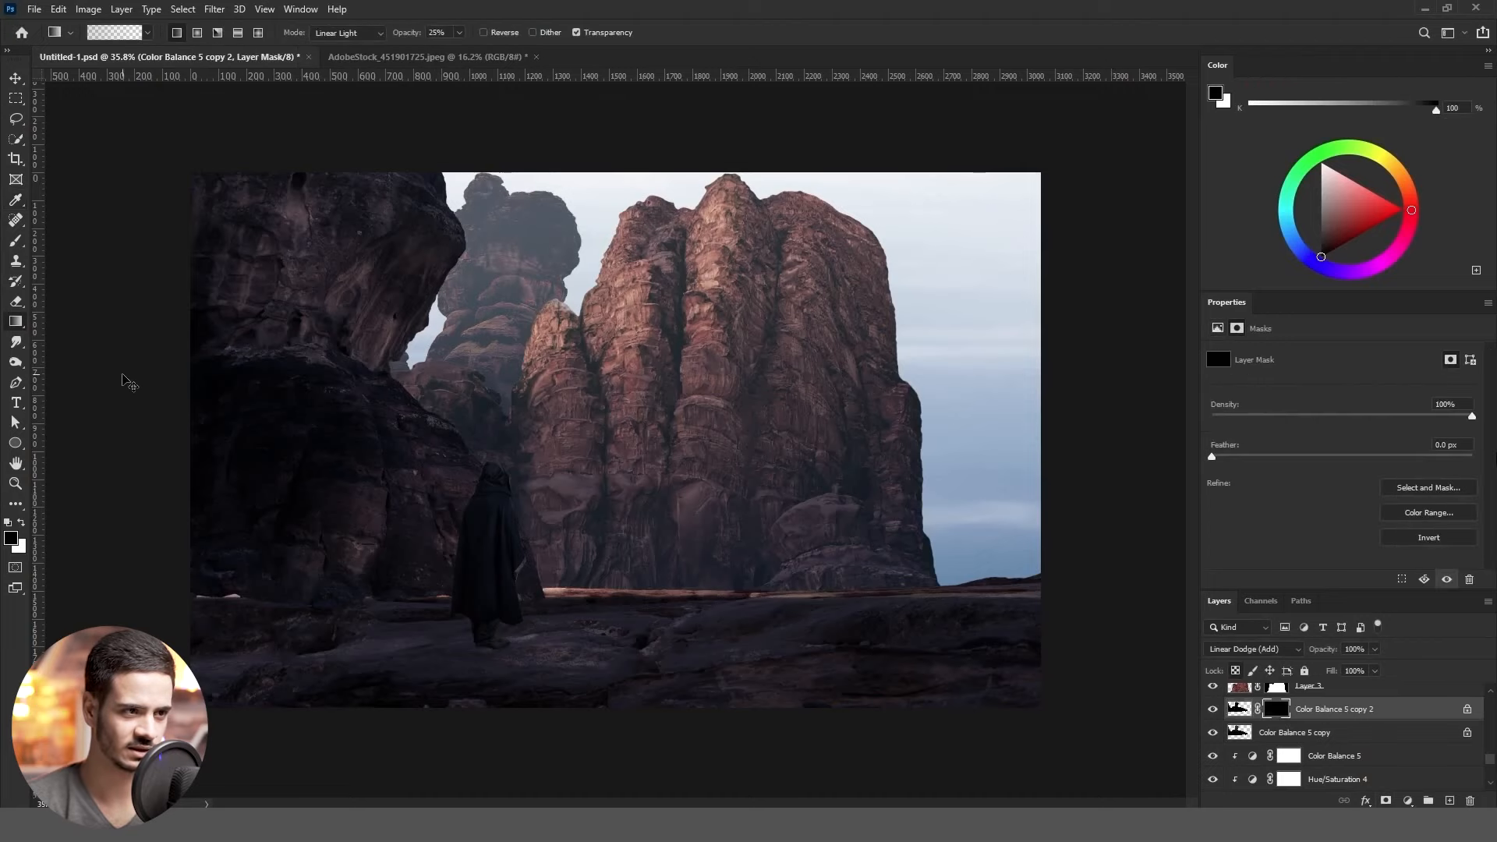
pyautogui.press('x')
pyautogui.moveTo(409, 33); pyautogui.dragTo(554, 57)
pyautogui.click(348, 33)
pyautogui.click(331, 48)
pyautogui.moveTo(475, 381); pyautogui.dragTo(531, 380)
pyautogui.scroll(-4, 556, 382)
pyautogui.scroll(4, 557, 382)
# Set the distant rock's Color Balance midtones to -30 for Cyan–Red and +40 for Yellow–Blue, and save the document
pyautogui.press('v')
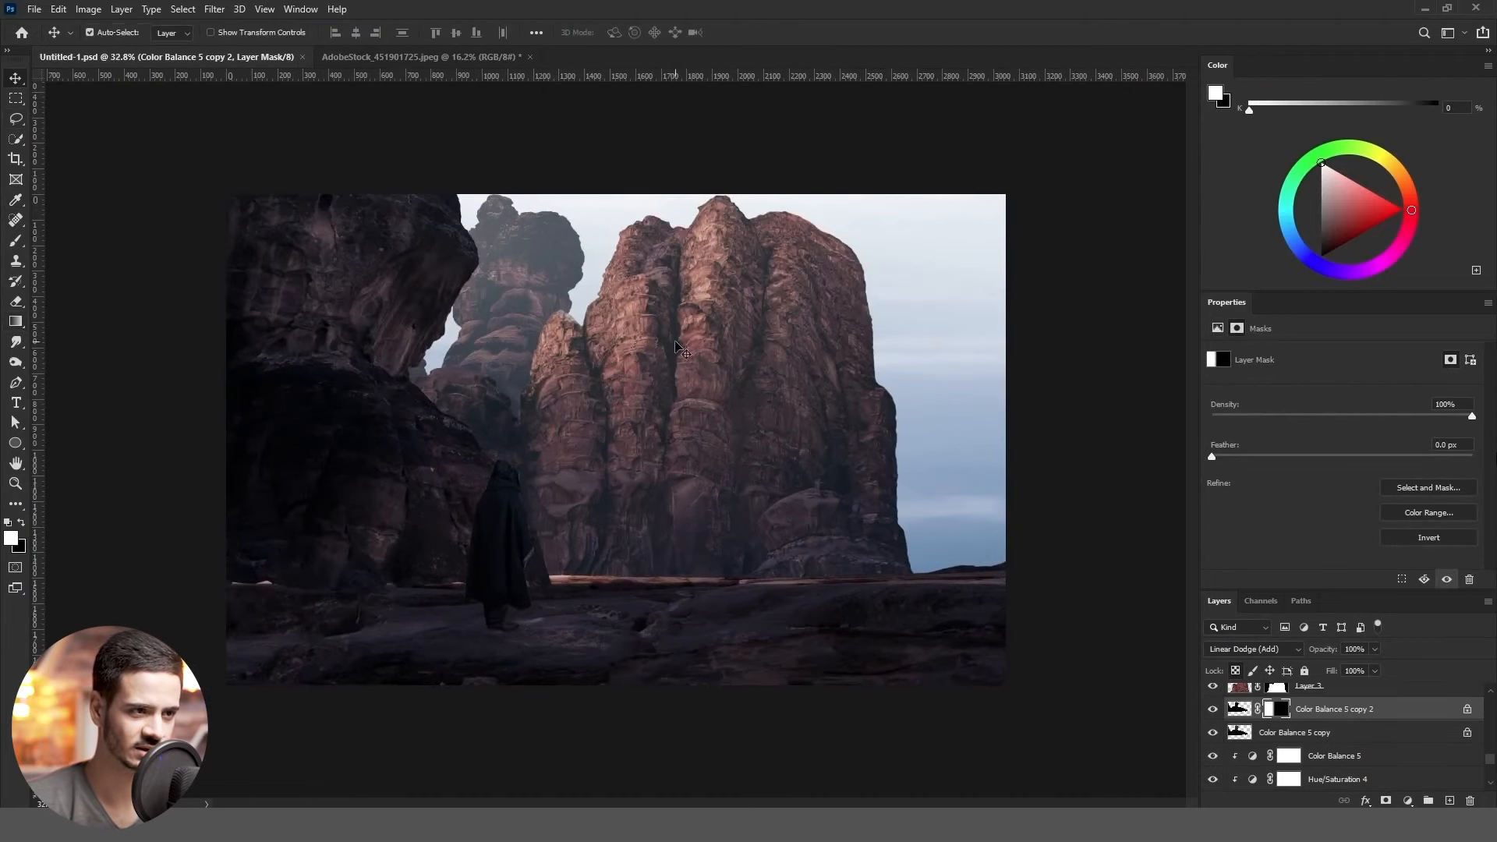
pyautogui.click(1253, 756)
pyautogui.click(1461, 433)
pyautogui.hotkey('shift', 'Up')
pyautogui.click(1465, 382)
pyautogui.hotkey('shift', 'Down')
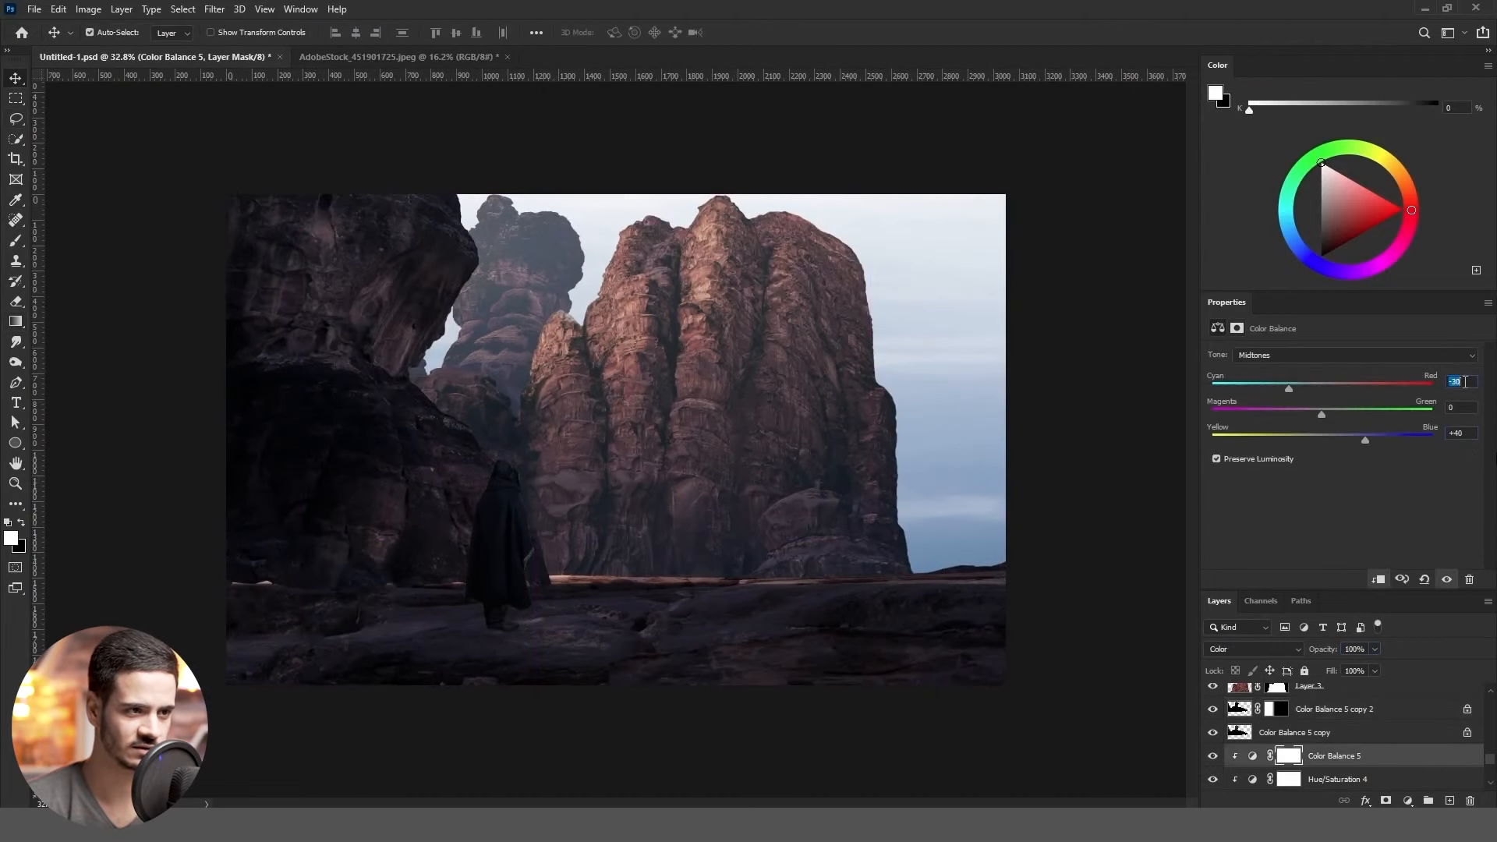
pyautogui.click(1468, 432)
pyautogui.hotkey('ctrl', 's')
pyautogui.scroll(2, 1376, 737)
pyautogui.click(1376, 763)
pyautogui.doubleClick(1396, 765)
pyautogui.click(266, 437)
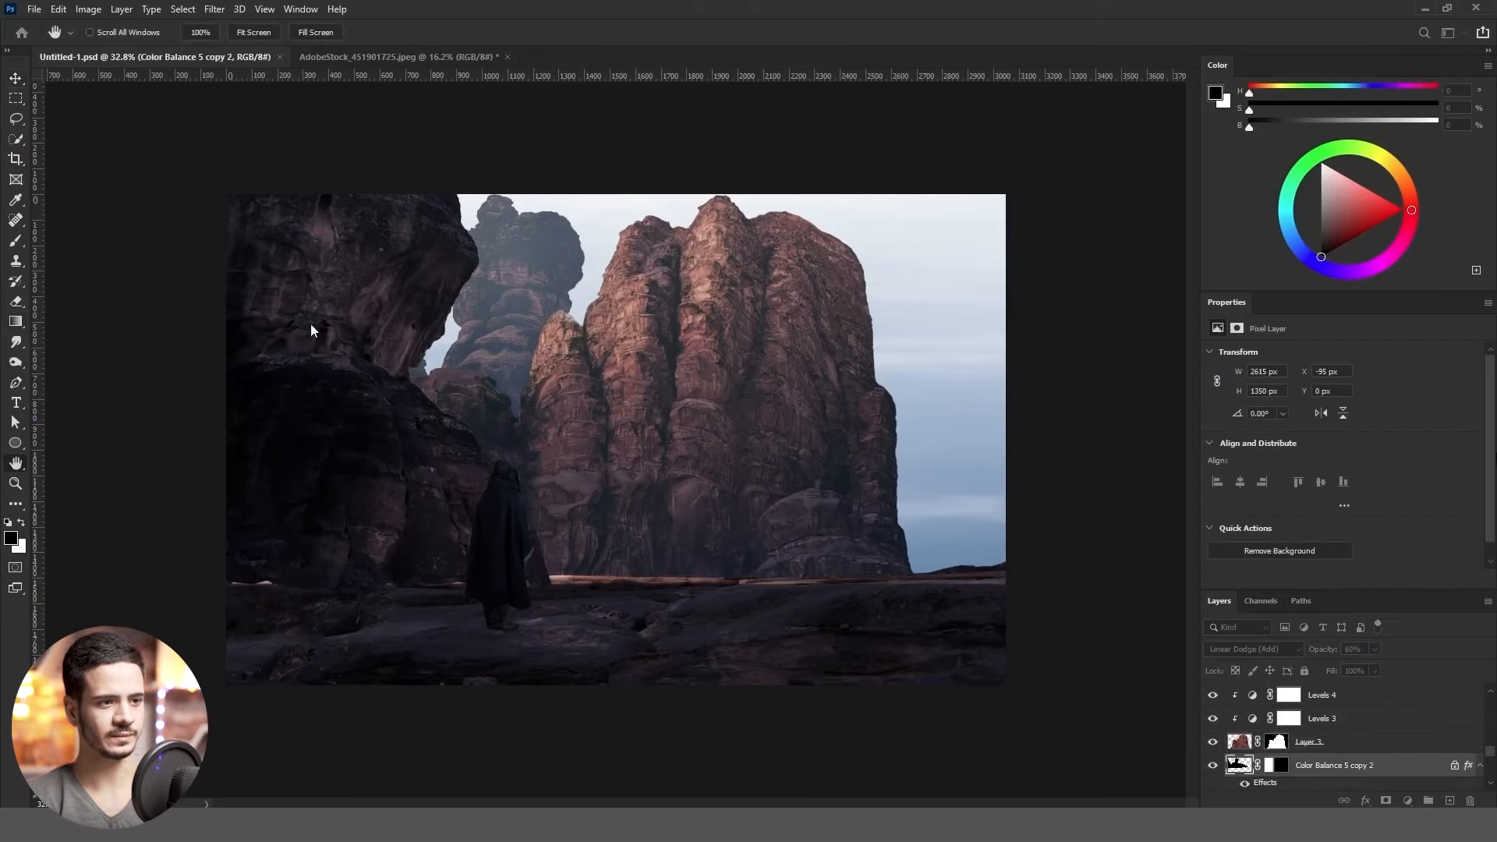
pyautogui.press('Escape')
# Add an Inner Glow effect to the central mountain layer
pyautogui.doubleClick(1384, 743)
pyautogui.click(266, 437)
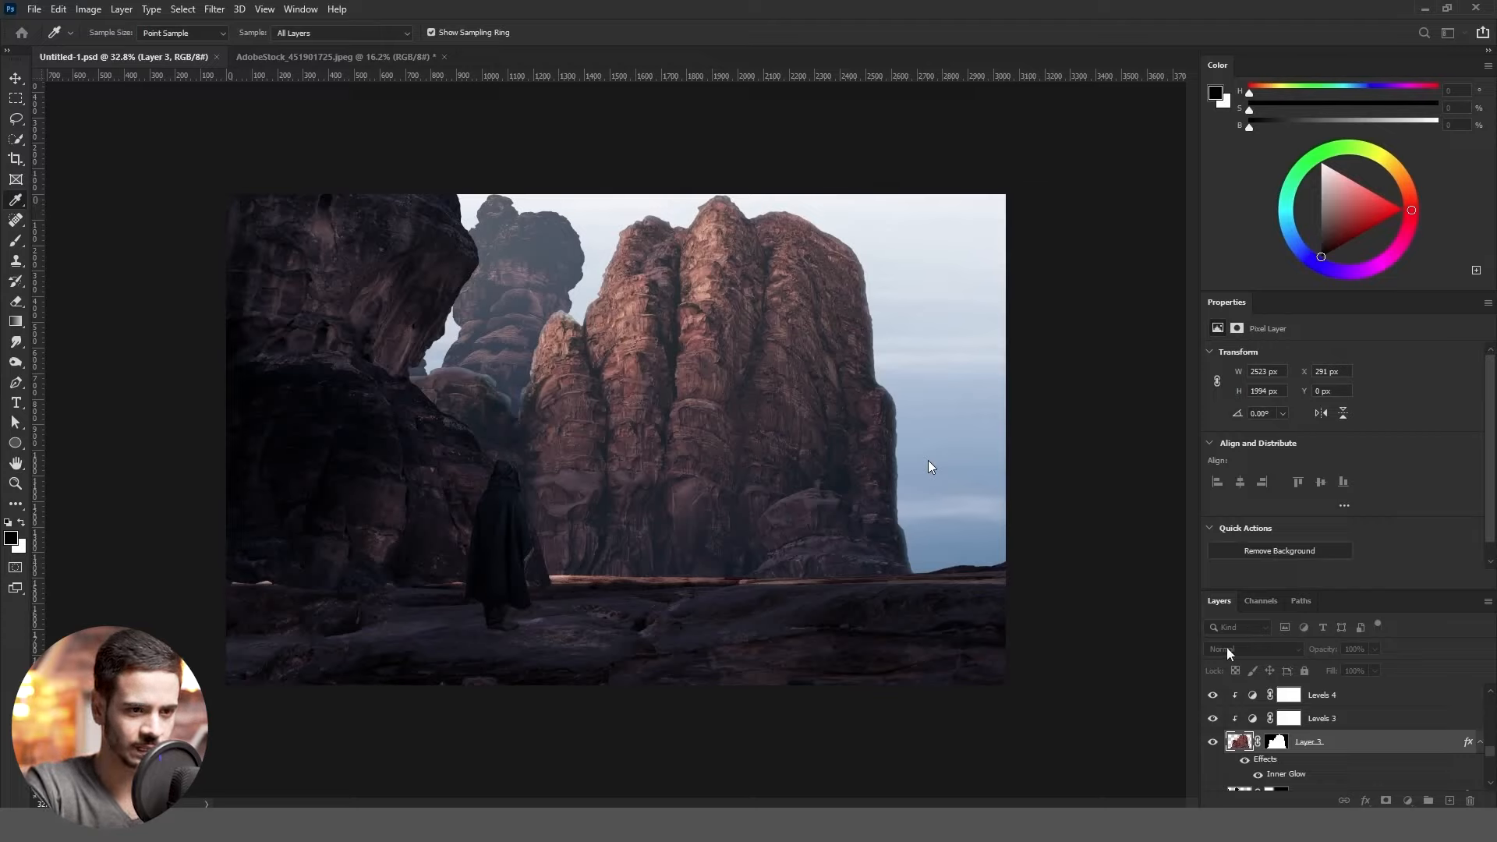
pyautogui.click(553, 348)
pyautogui.click(254, 430)
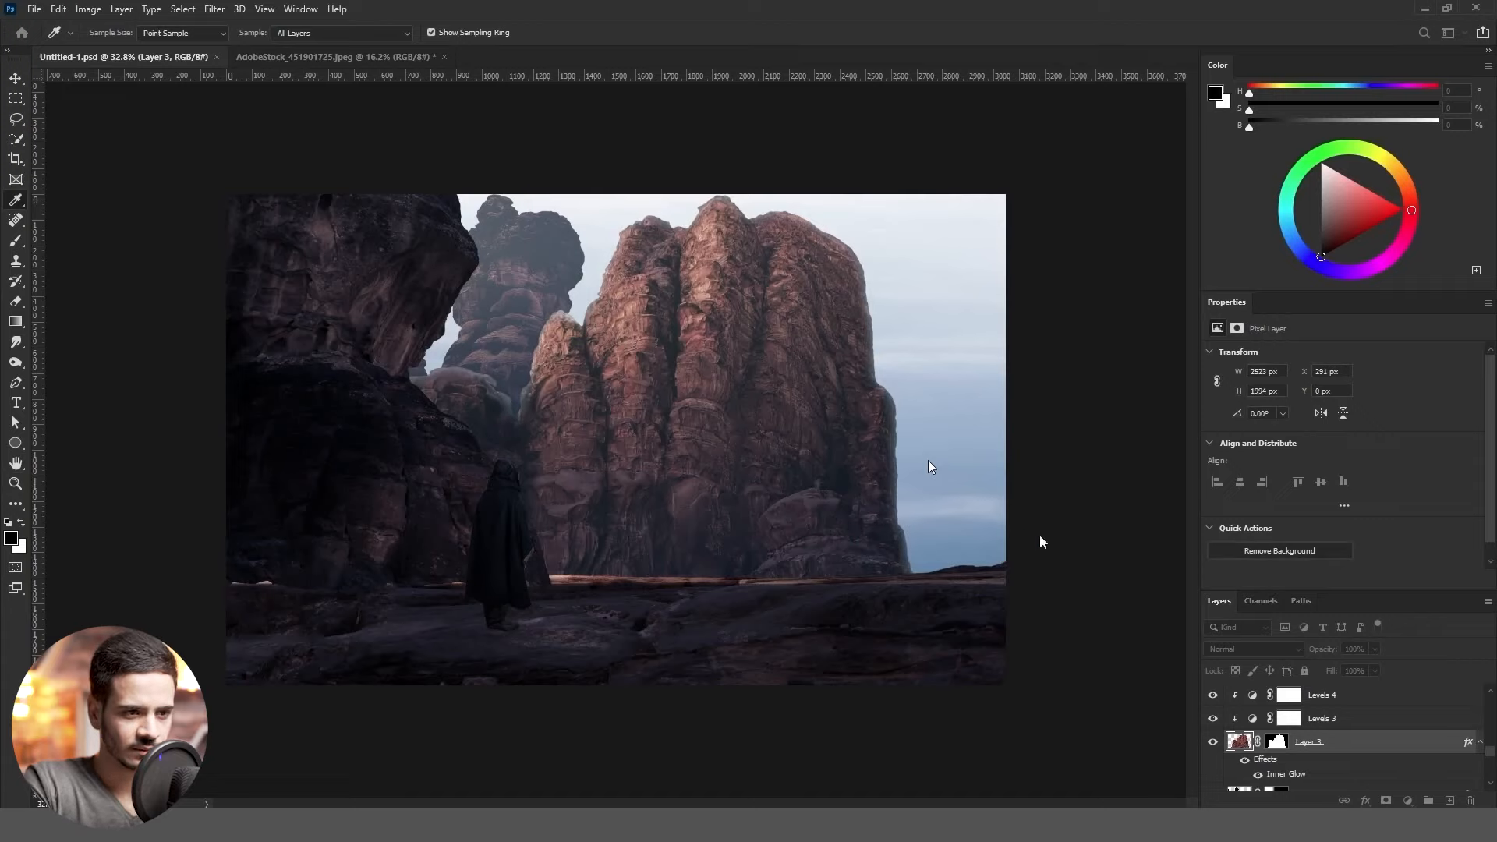
pyautogui.click(551, 349)
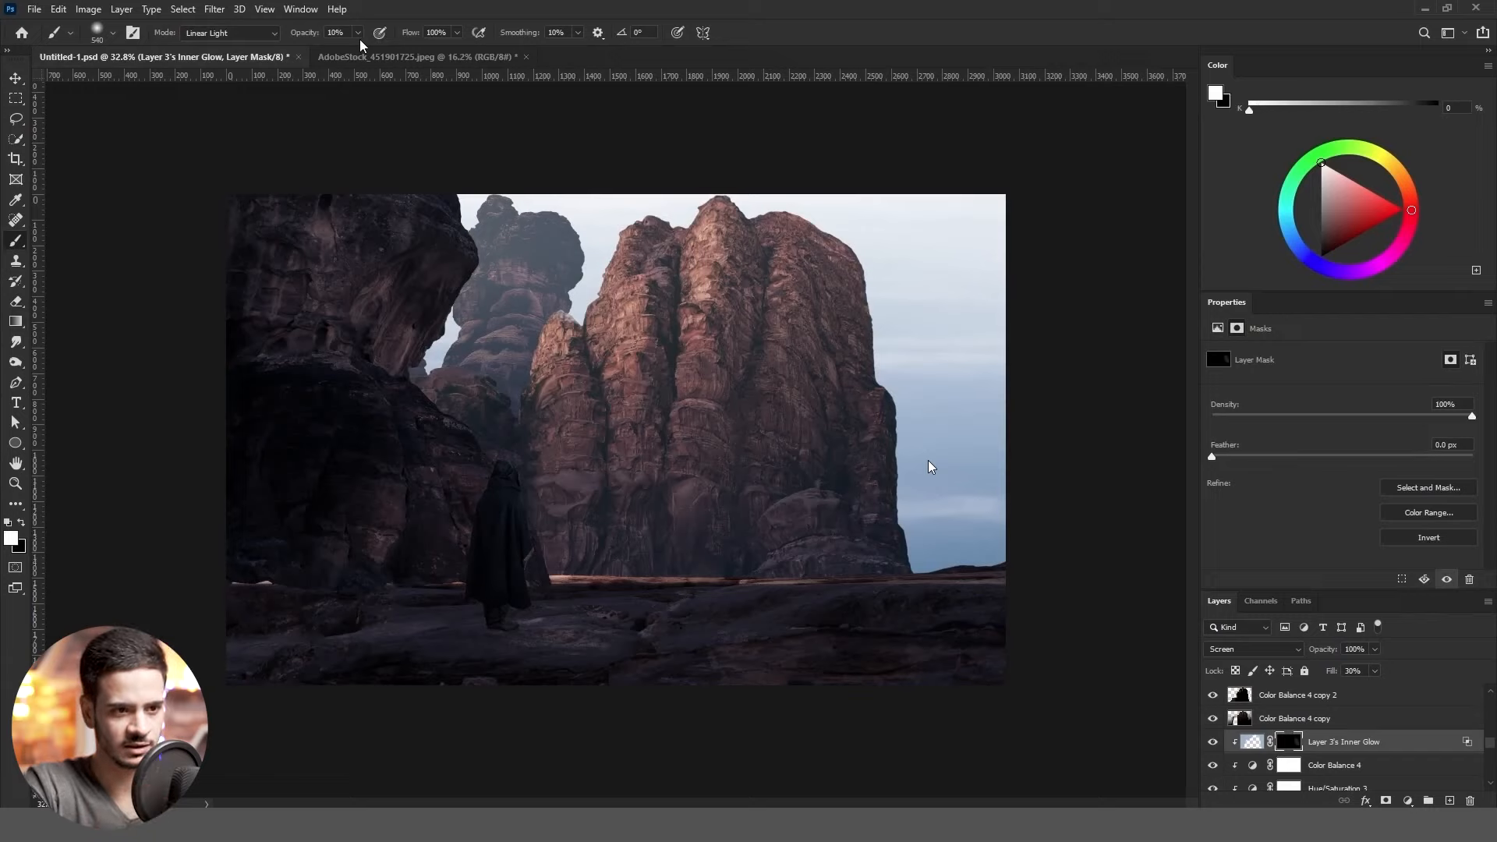
# Paint white on the mountain glow's mask along the rock edges, using a Normal mode brush at 100% opacity
pyautogui.moveTo(359, 37); pyautogui.dragTo(453, 42)
pyautogui.click(237, 36)
pyautogui.click(210, 48)
pyautogui.moveTo(867, 343); pyautogui.dragTo(873, 468)
pyautogui.moveTo(609, 295); pyautogui.dragTo(638, 253)
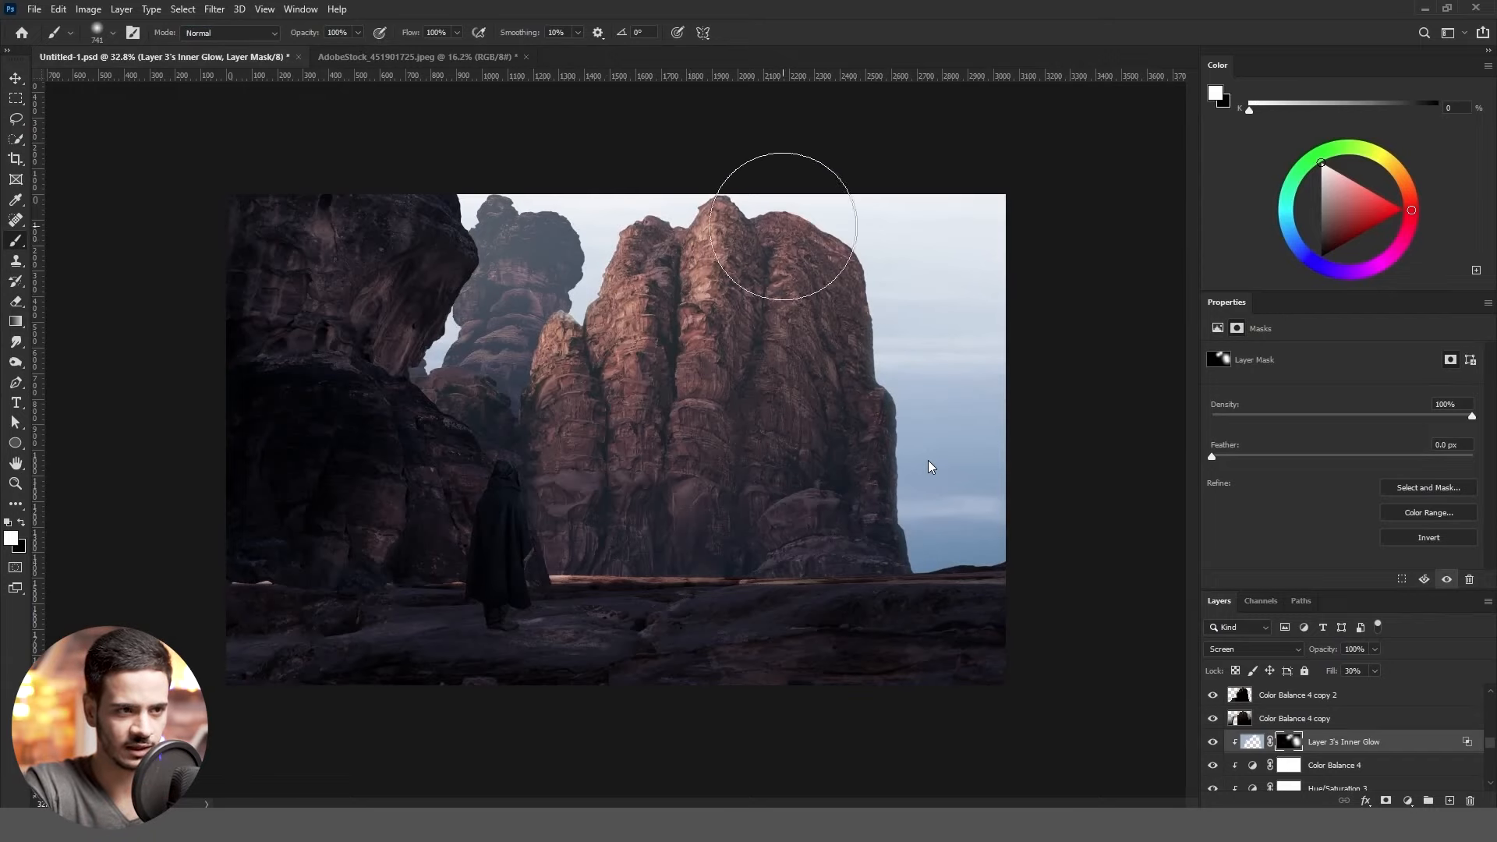
# Add an Inner Glow effect to the distant rock layer
pyautogui.doubleClick(1442, 732)
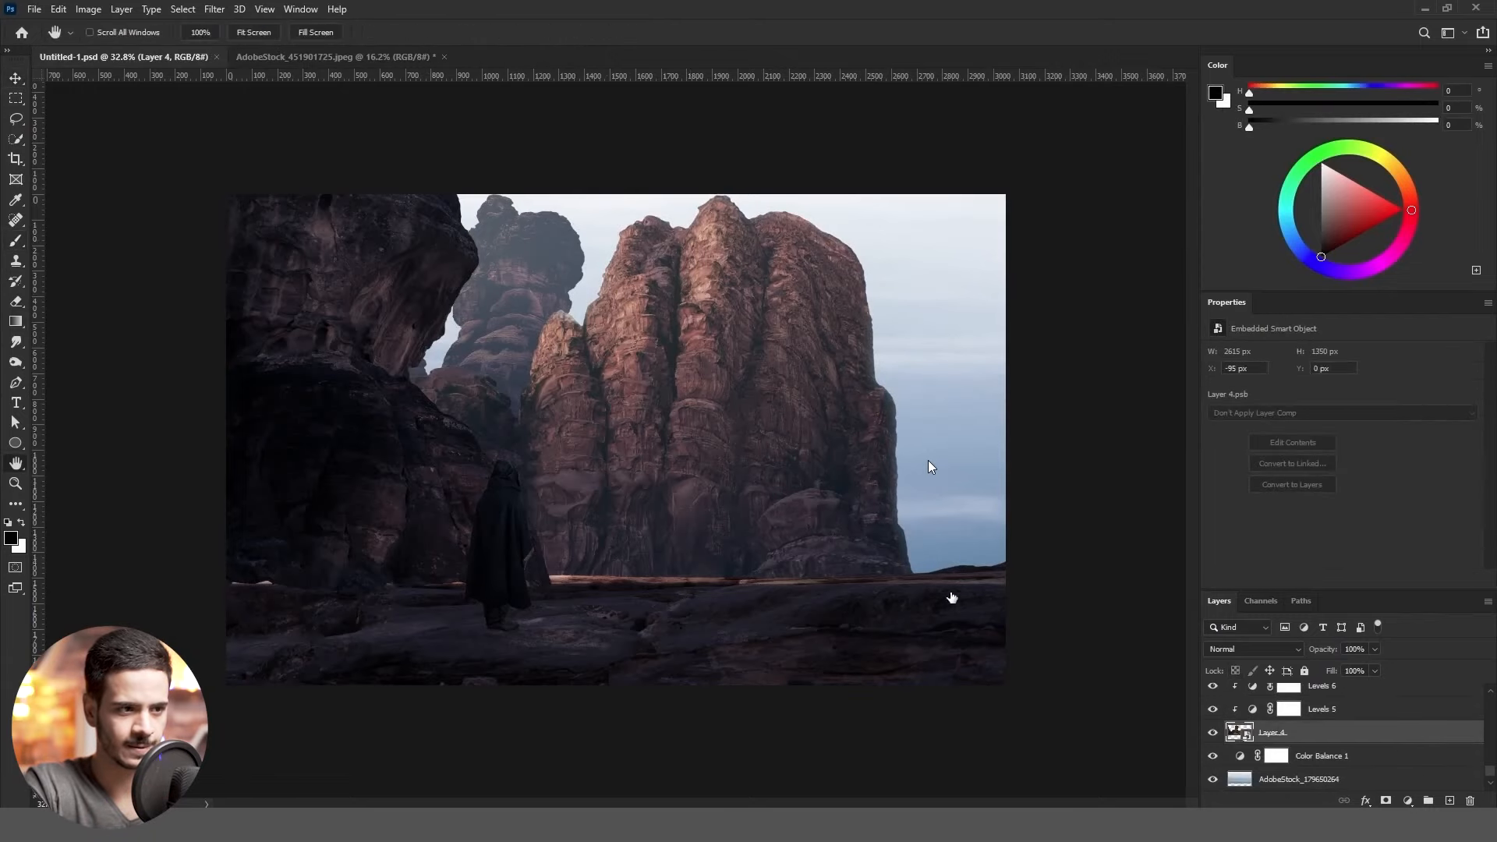
pyautogui.click(410, 339)
pyautogui.doubleClick(1453, 729)
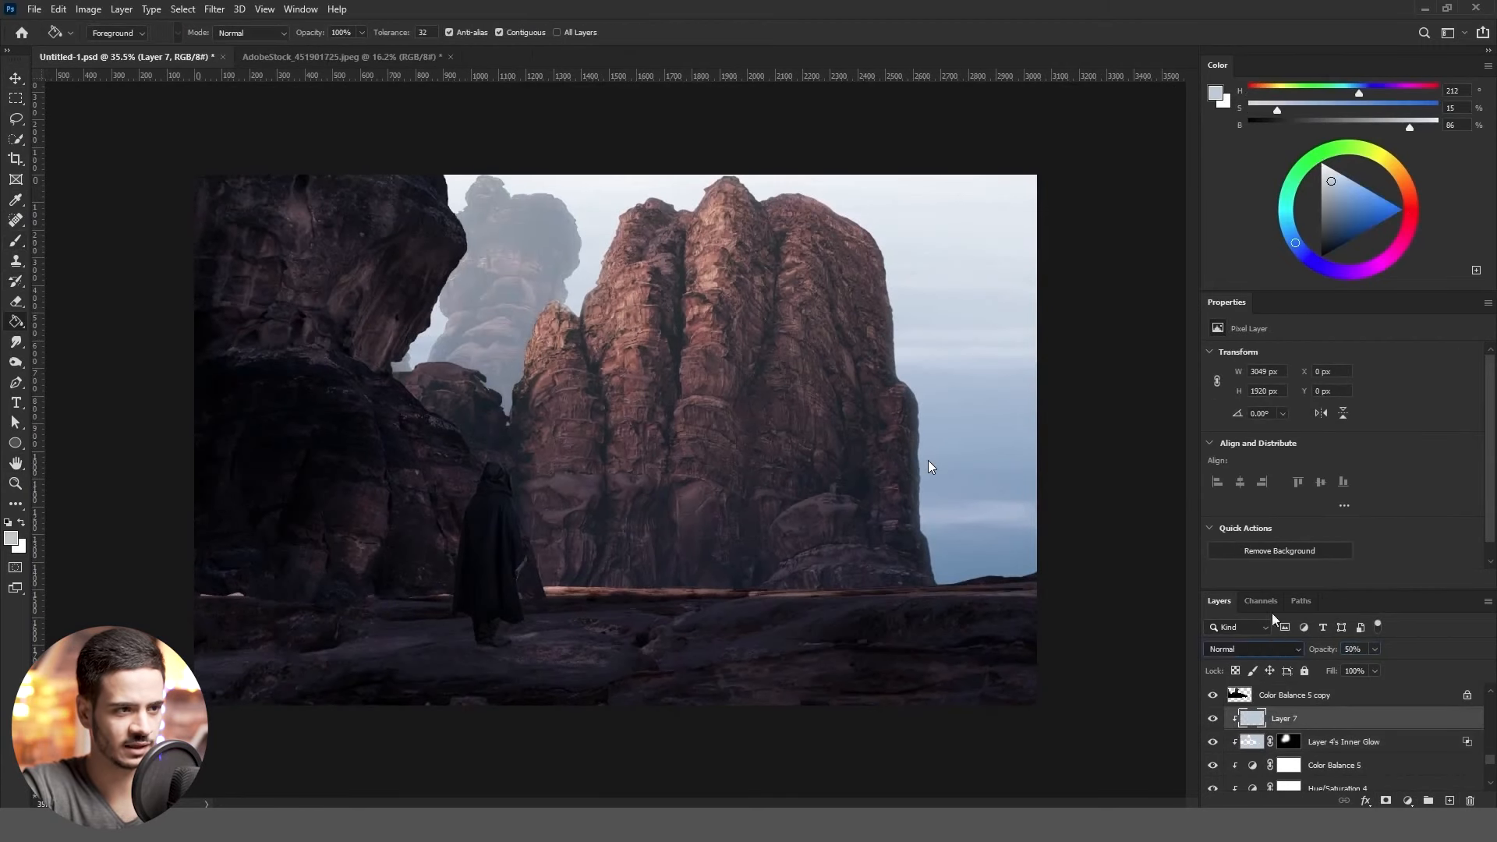
# Change the blending mode of the haze fill over the distant rock and set its opacity to 25%
pyautogui.click(1261, 552)
pyautogui.click(1353, 649)
pyautogui.write('25')
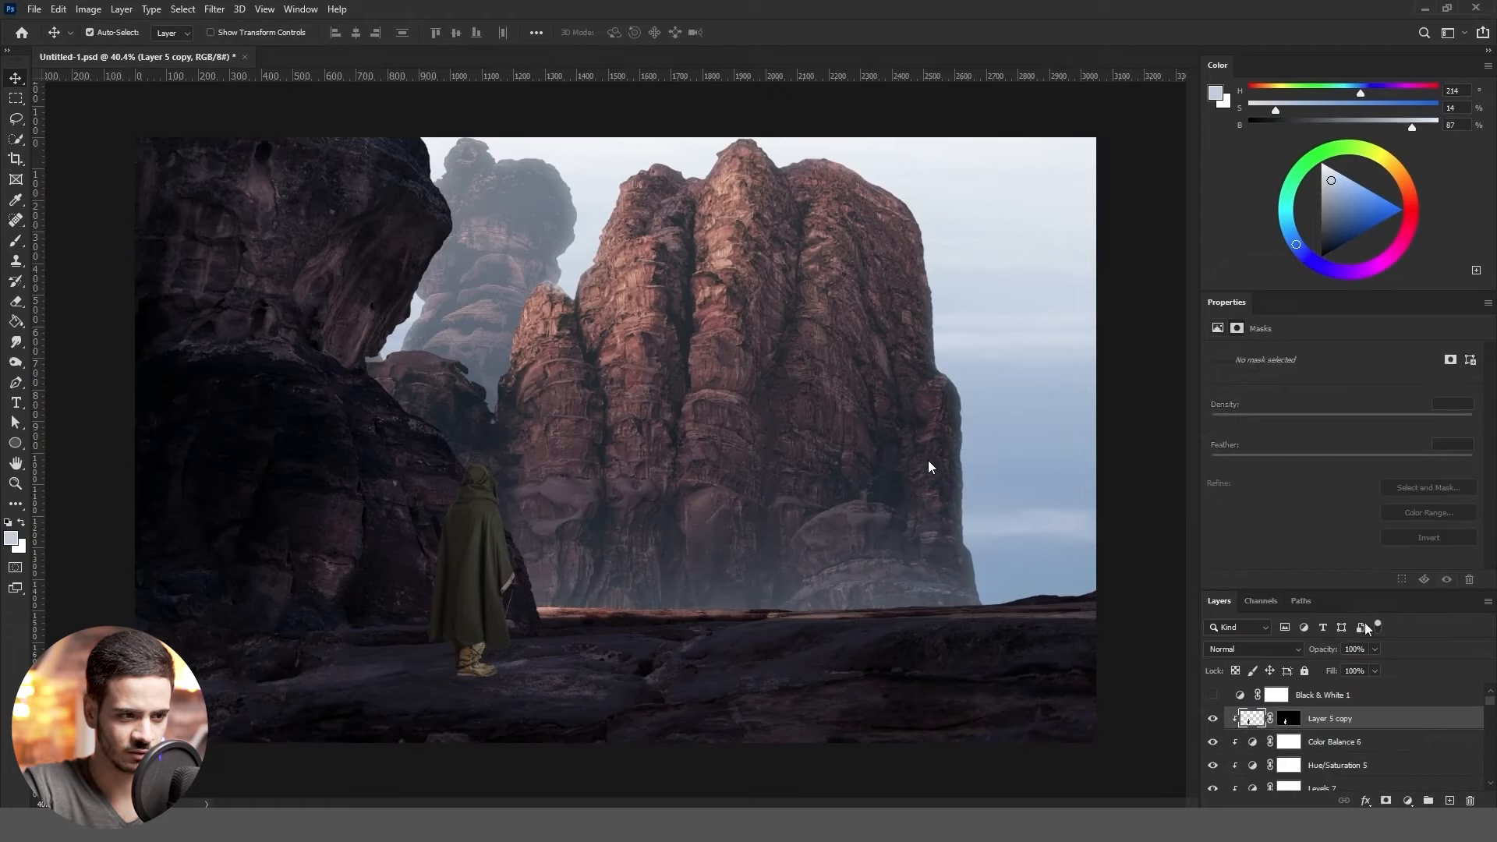
# Draw vertical black and white gradients on the mask of the clipped cloaked figure copy to shape its lighting
pyautogui.moveTo(448, 426); pyautogui.dragTo(452, 549)
pyautogui.press('b')
pyautogui.press('x')
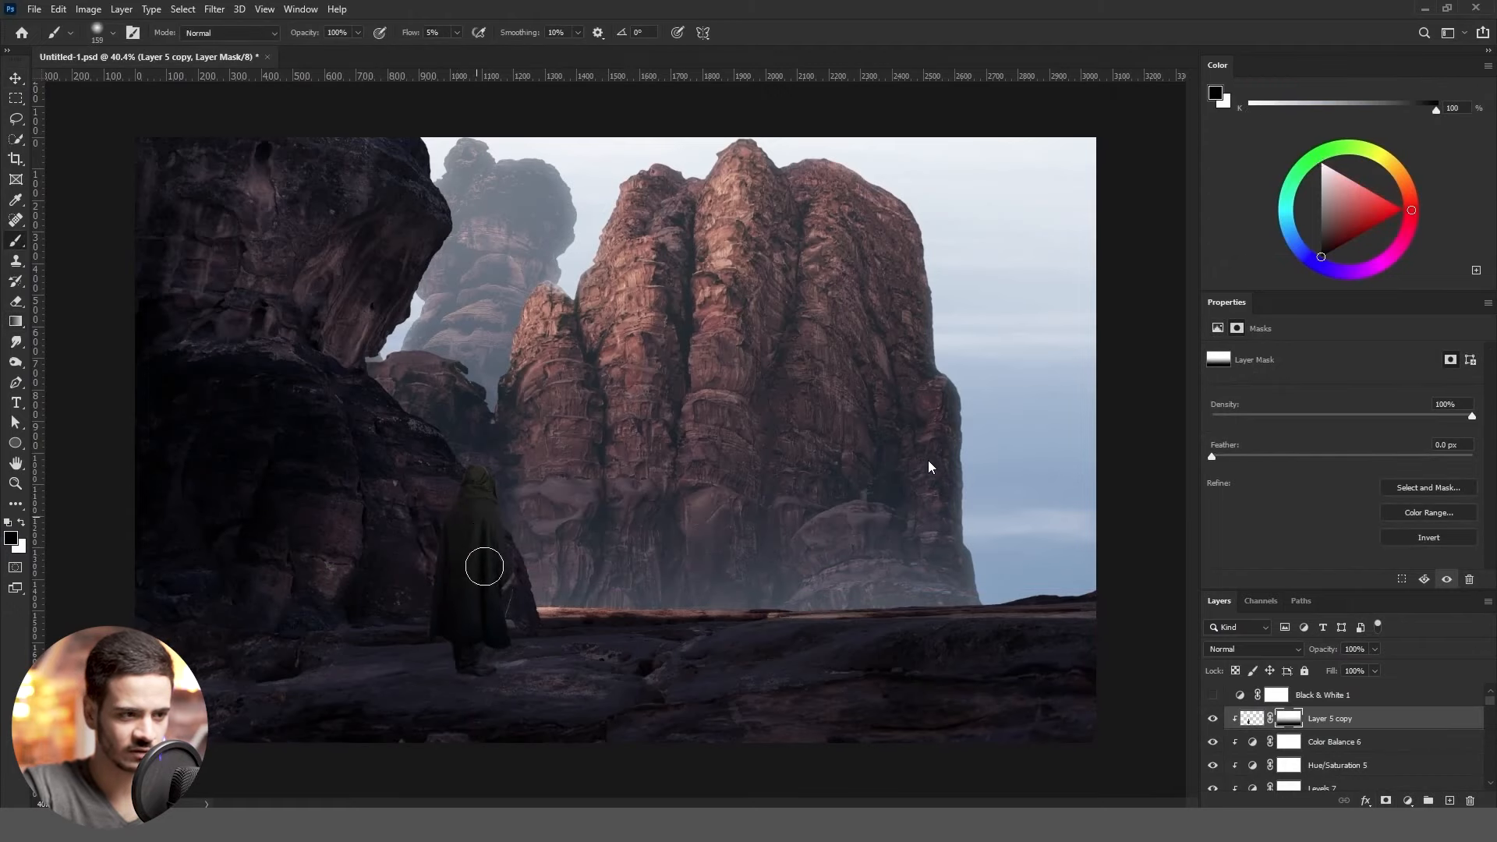
pyautogui.press('x')
pyautogui.press('x')
pyautogui.press('x')
pyautogui.press('x')
pyautogui.press('g')
pyautogui.press('x')
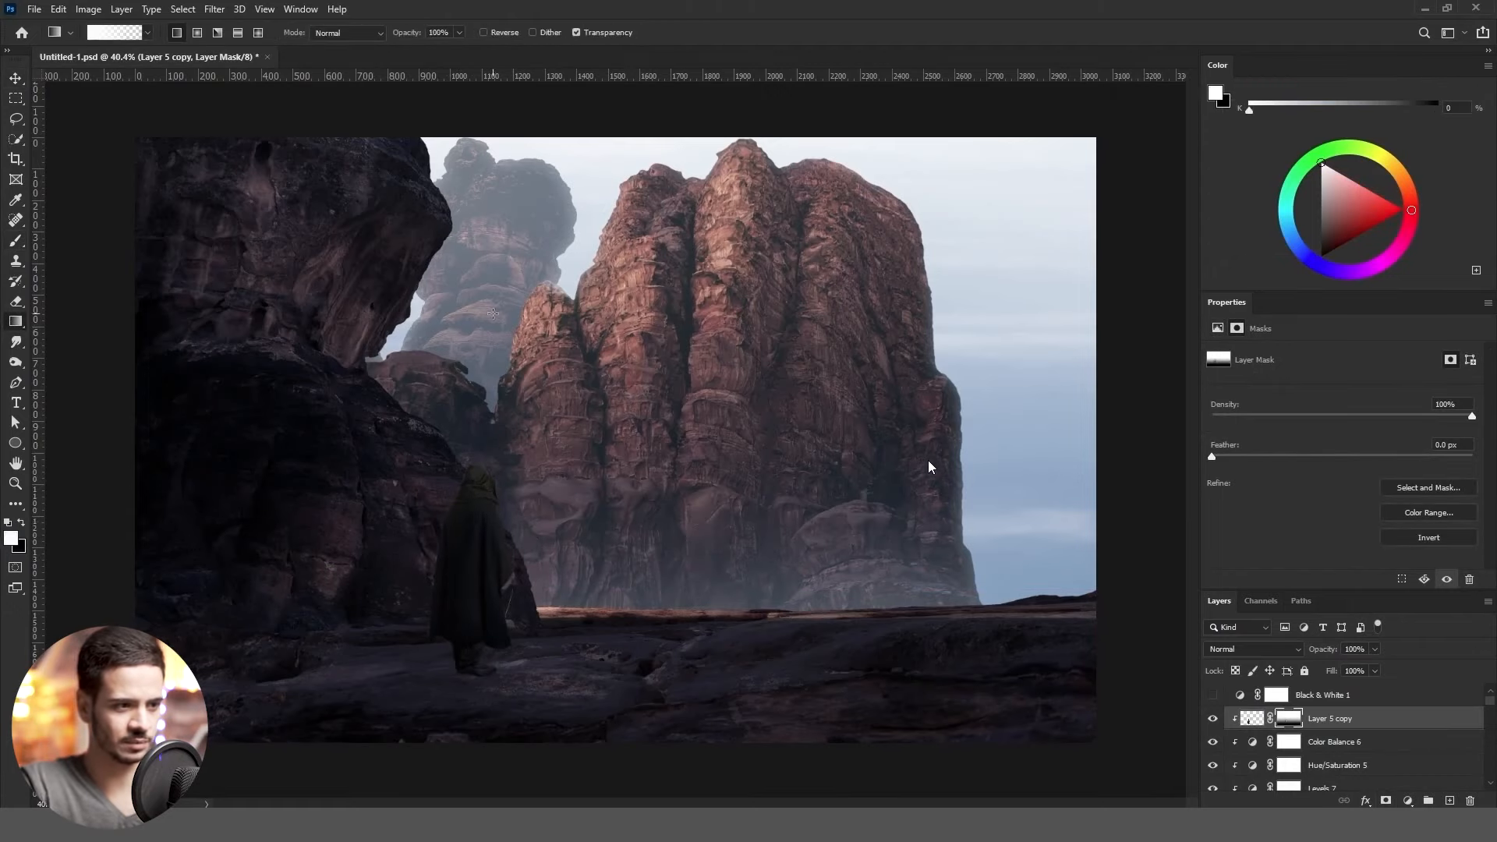
pyautogui.moveTo(485, 372); pyautogui.dragTo(485, 538)
# Apply a Levels adjustment to the cloaked figure copy and open its Hue/Saturation settings
pyautogui.click(1252, 718)
pyautogui.click(1254, 649)
pyautogui.hotkey('ctrl', 'l')
pyautogui.press('Return')
pyautogui.hotkey('ctrl', 'u')
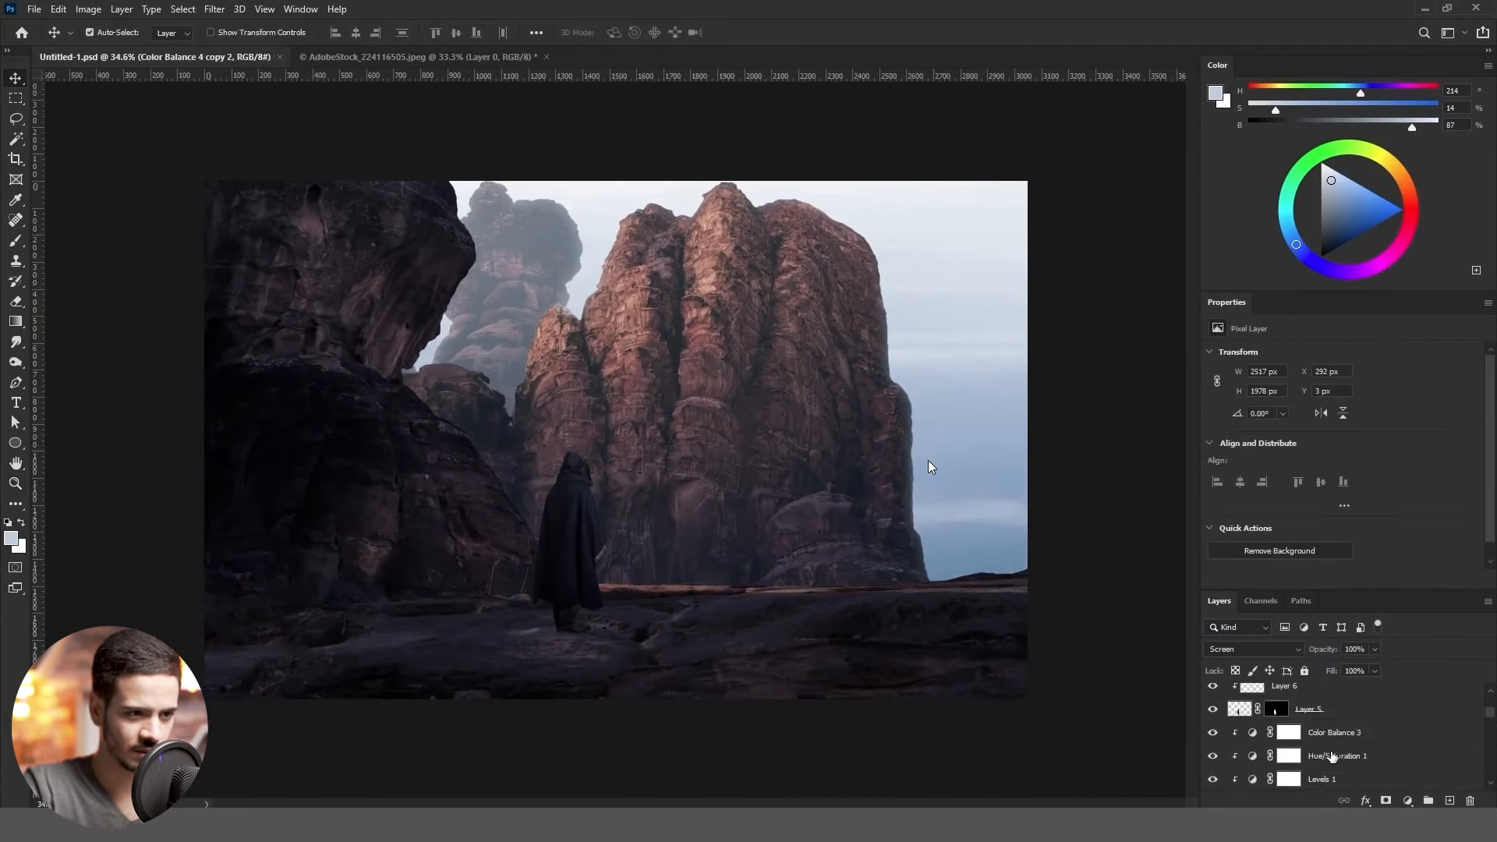
# Move and transform the cloud layer so it sits over the distant rock tower
pyautogui.scroll(3, 1332, 756)
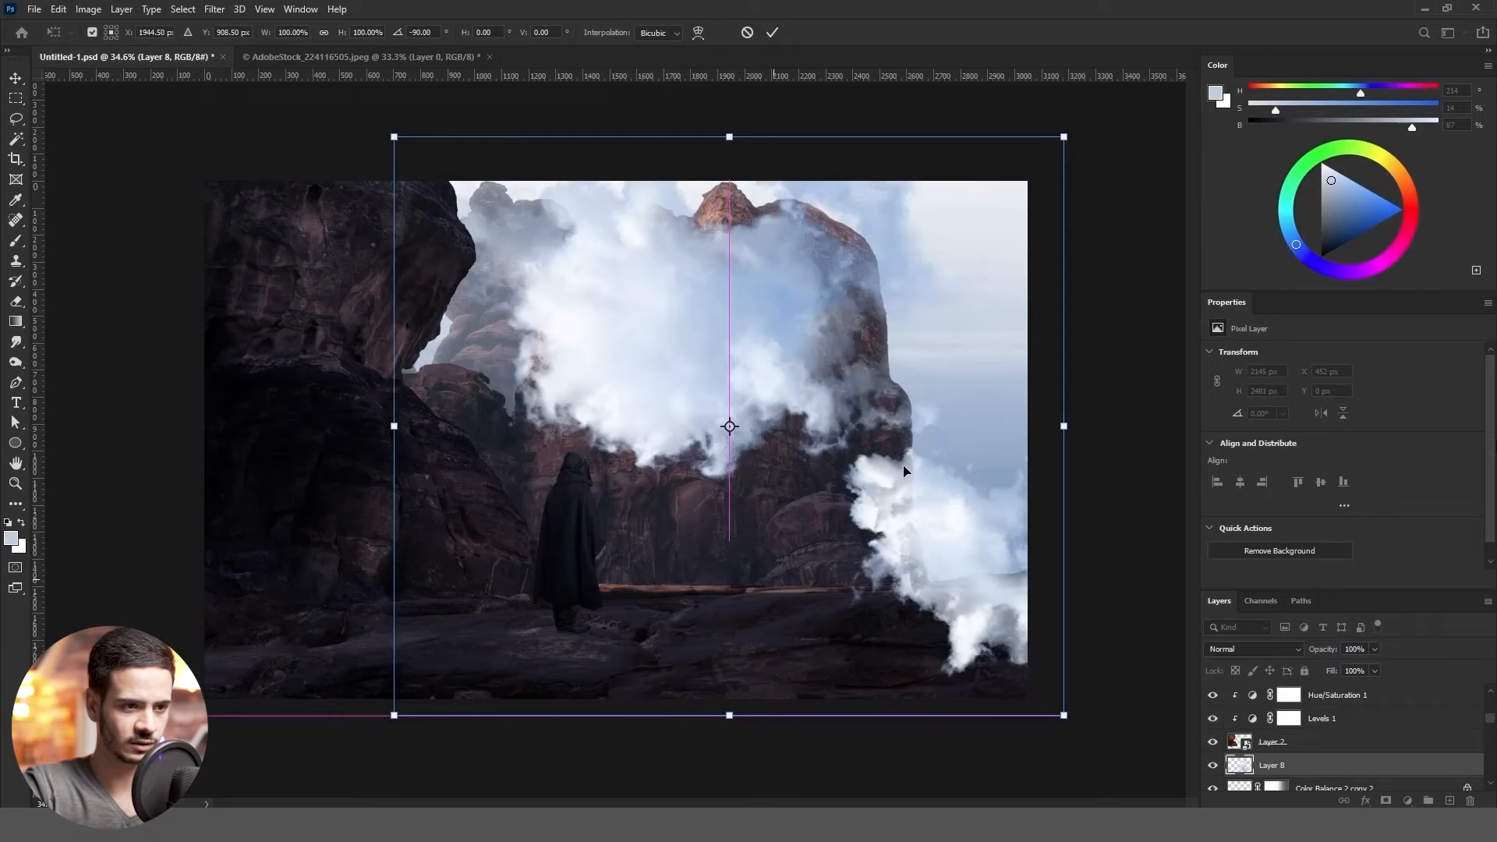
pyautogui.moveTo(904, 472); pyautogui.dragTo(686, 387)
pyautogui.hotkey('ctrl', 't')
pyautogui.moveTo(982, 368); pyautogui.dragTo(973, 489)
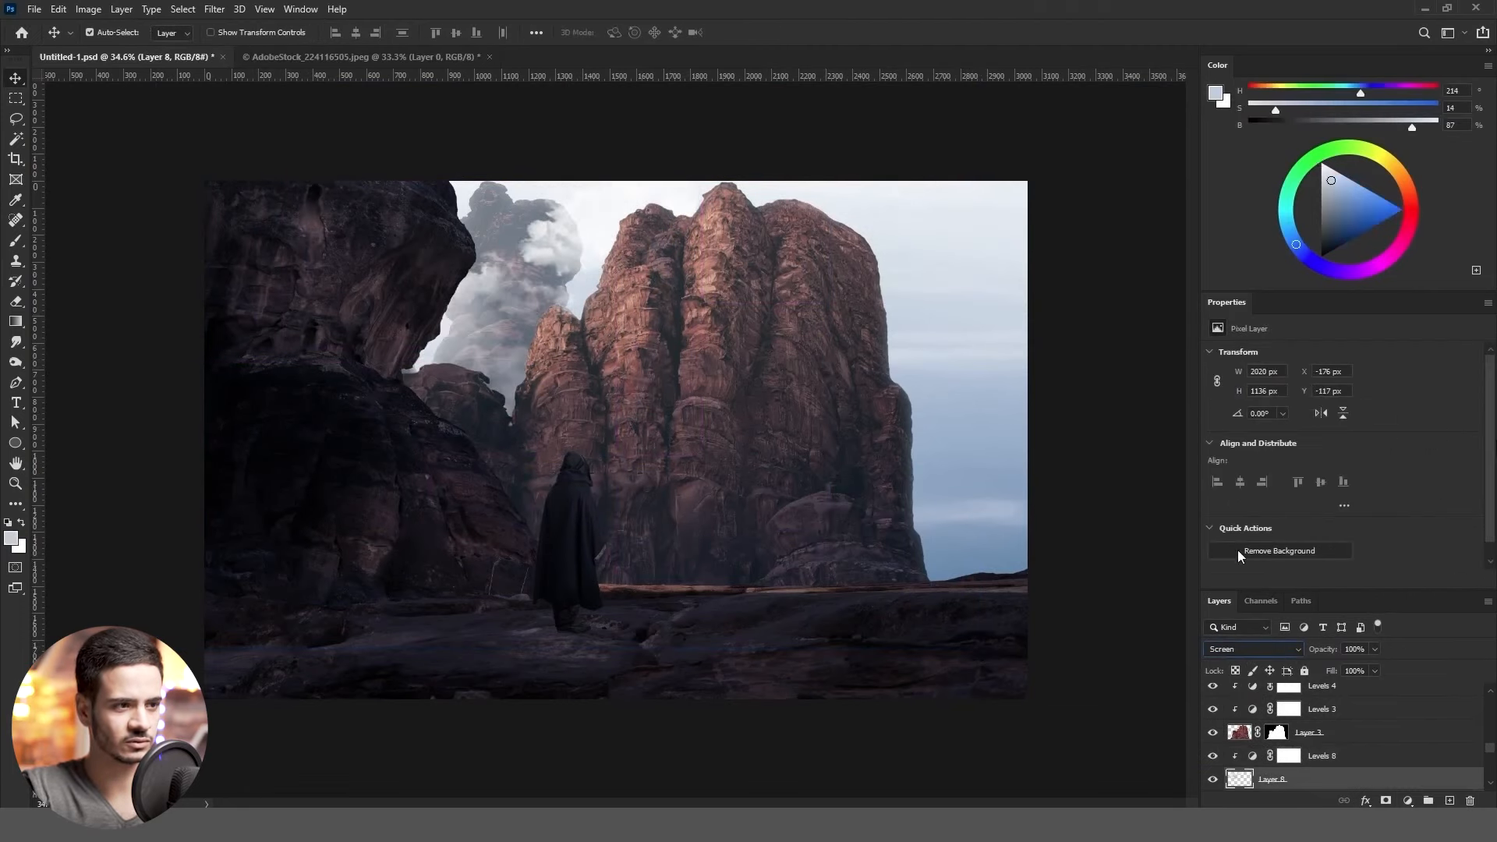
# Add a layer mask to the cloud layer and paint black at 5% flow to fade the cloud near the distant rock's peak
pyautogui.click(1294, 763)
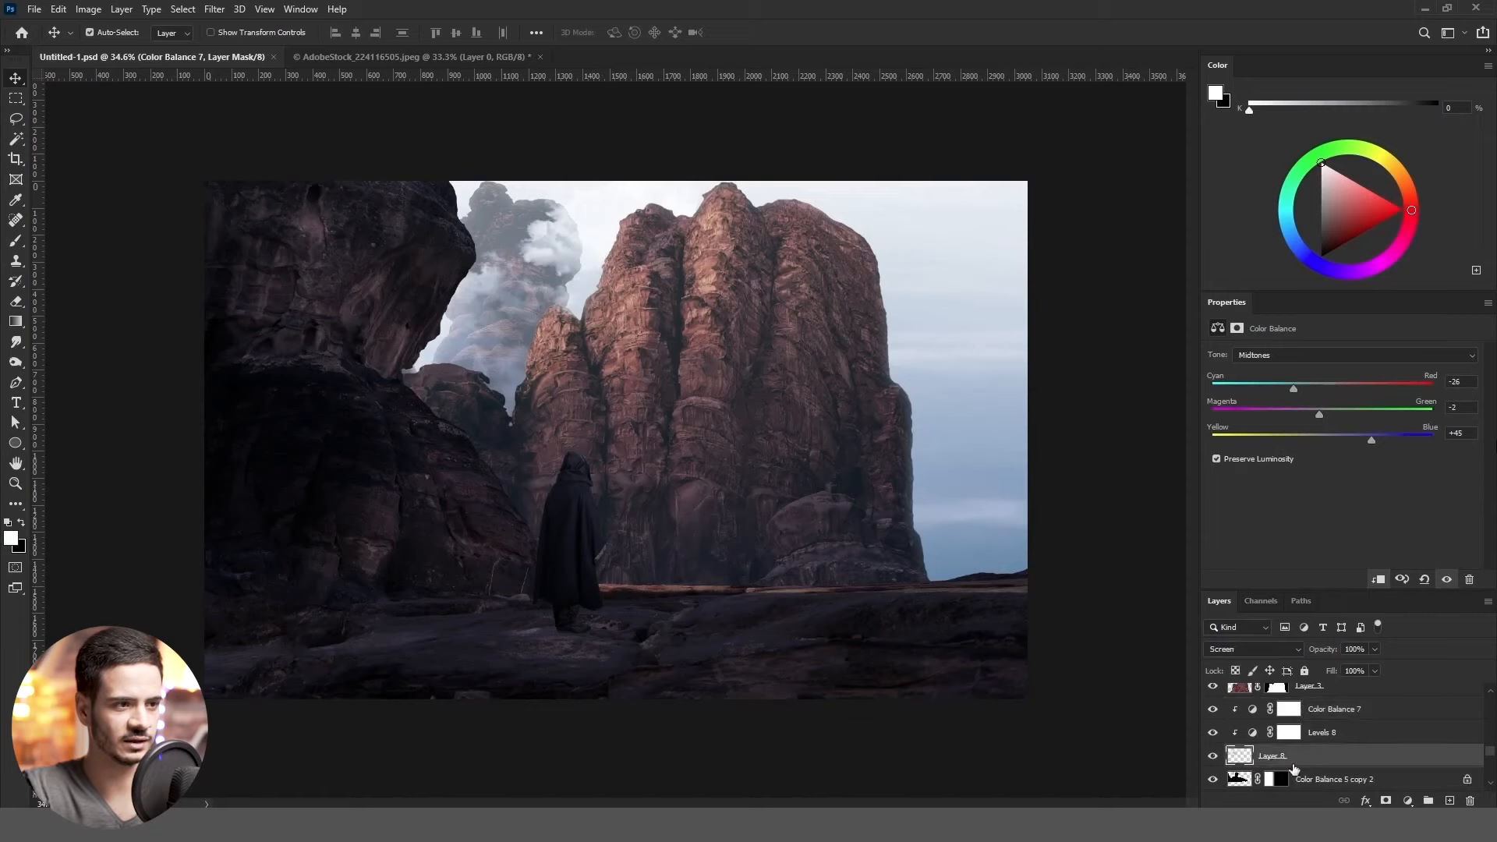
pyautogui.click(1385, 800)
pyautogui.press('b')
pyautogui.press('x')
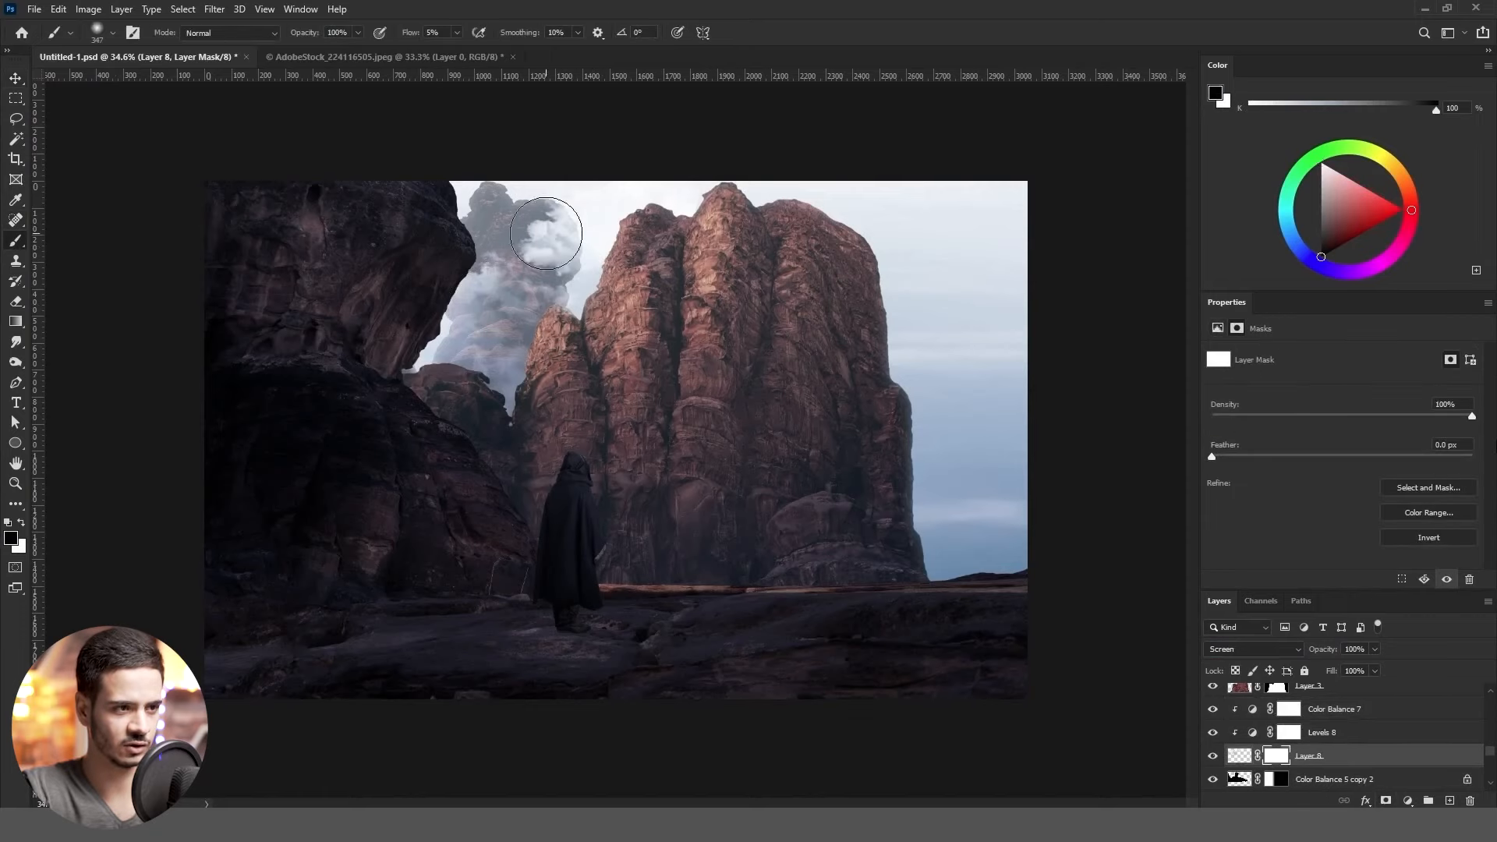
pyautogui.moveTo(545, 235)
pyautogui.mouseDown()
pyautogui.moveTo(559, 276)
pyautogui.moveTo(548, 269)
pyautogui.moveTo(566, 241)
pyautogui.mouseUp()
pyautogui.press('x')
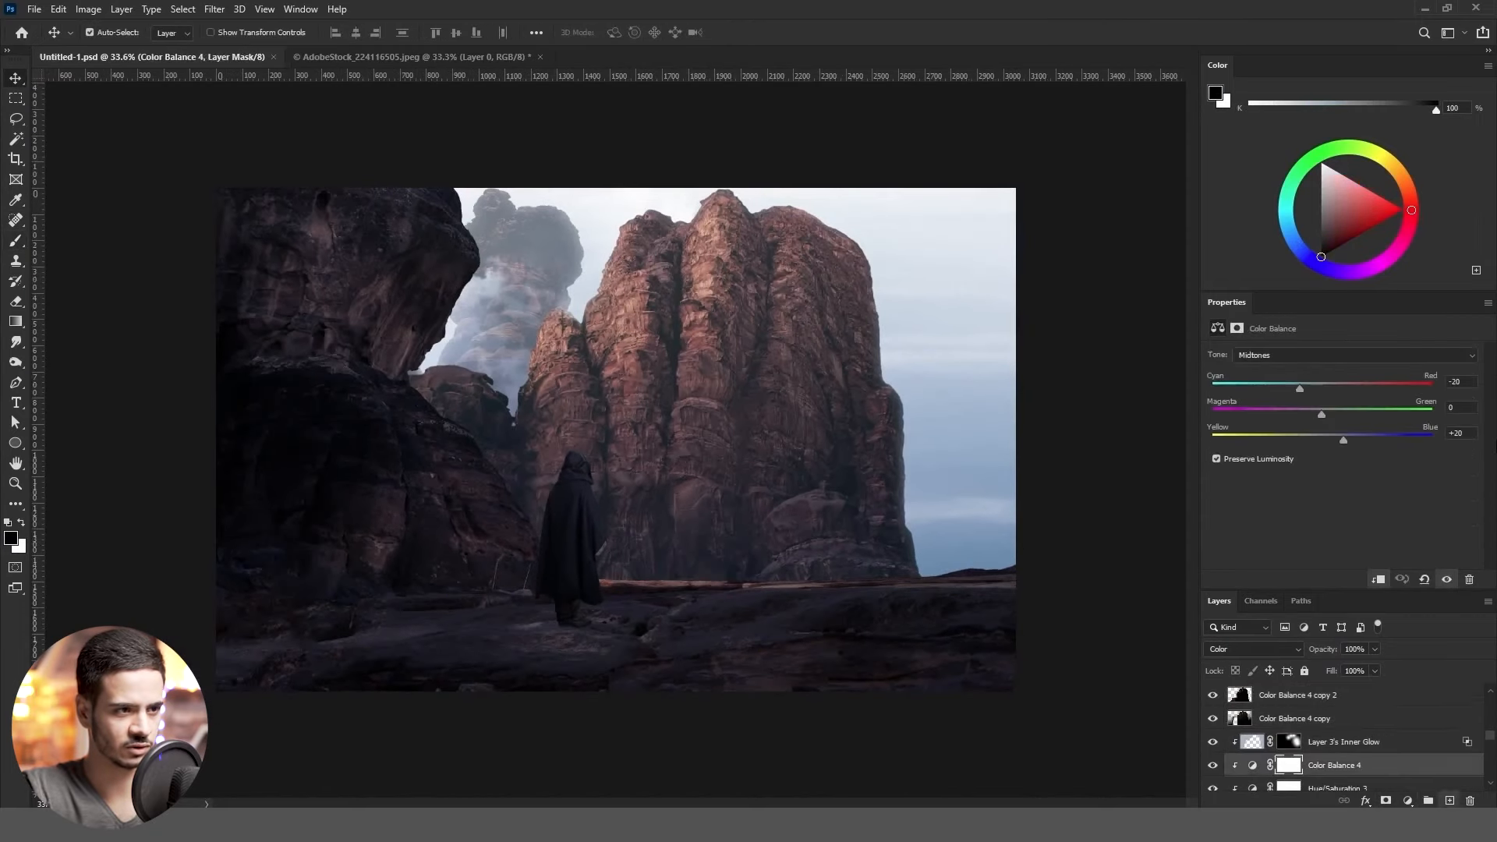
# Fill a new layer clipped to the large rock with light blue haze in Screen mode at 20% opacity and adjust its tonal blending
pyautogui.press('g')
pyautogui.click(662, 460)
pyautogui.click(1357, 650)
pyautogui.write('20')
pyautogui.doubleClick(1350, 767)
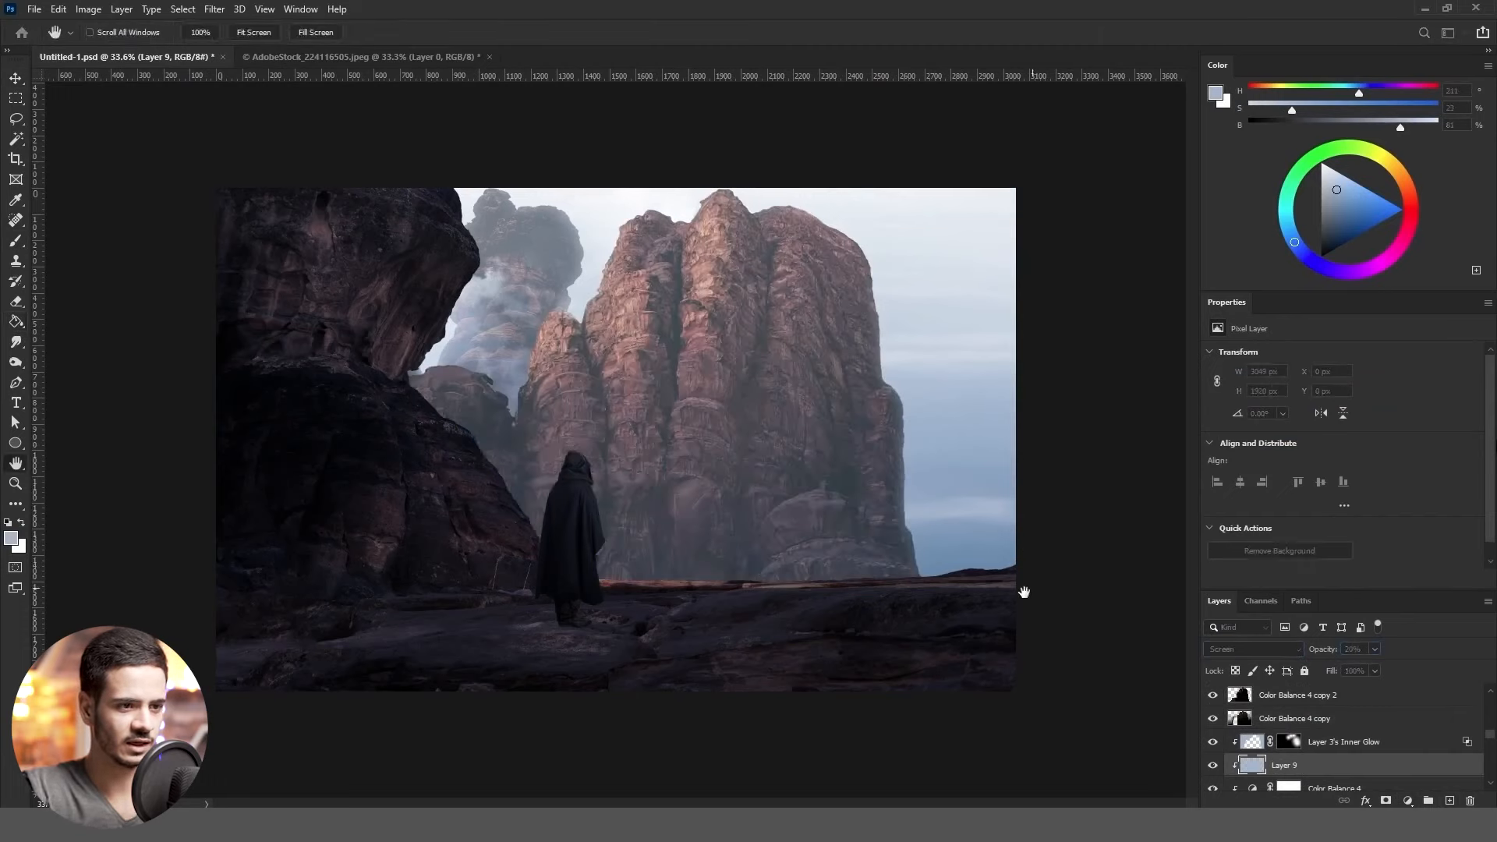
pyautogui.moveTo(475, 738); pyautogui.dragTo(427, 738)
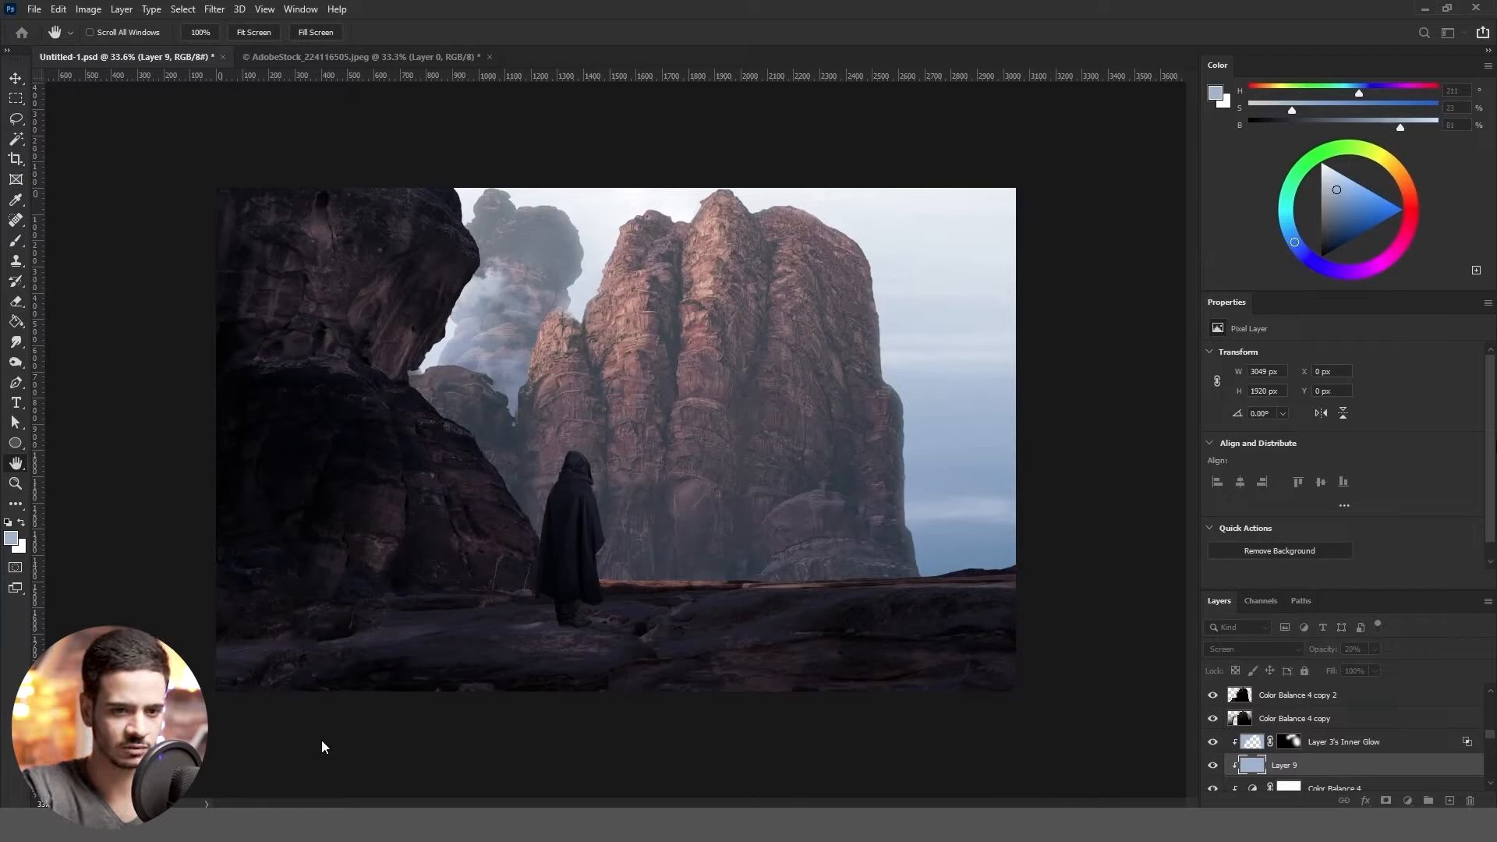
pyautogui.click(658, 457)
# Compare the large rock with and without the blue haze layer and add a layer mask
pyautogui.click(1214, 765)
pyautogui.click(1214, 765)
pyautogui.scroll(-1, 681, 512)
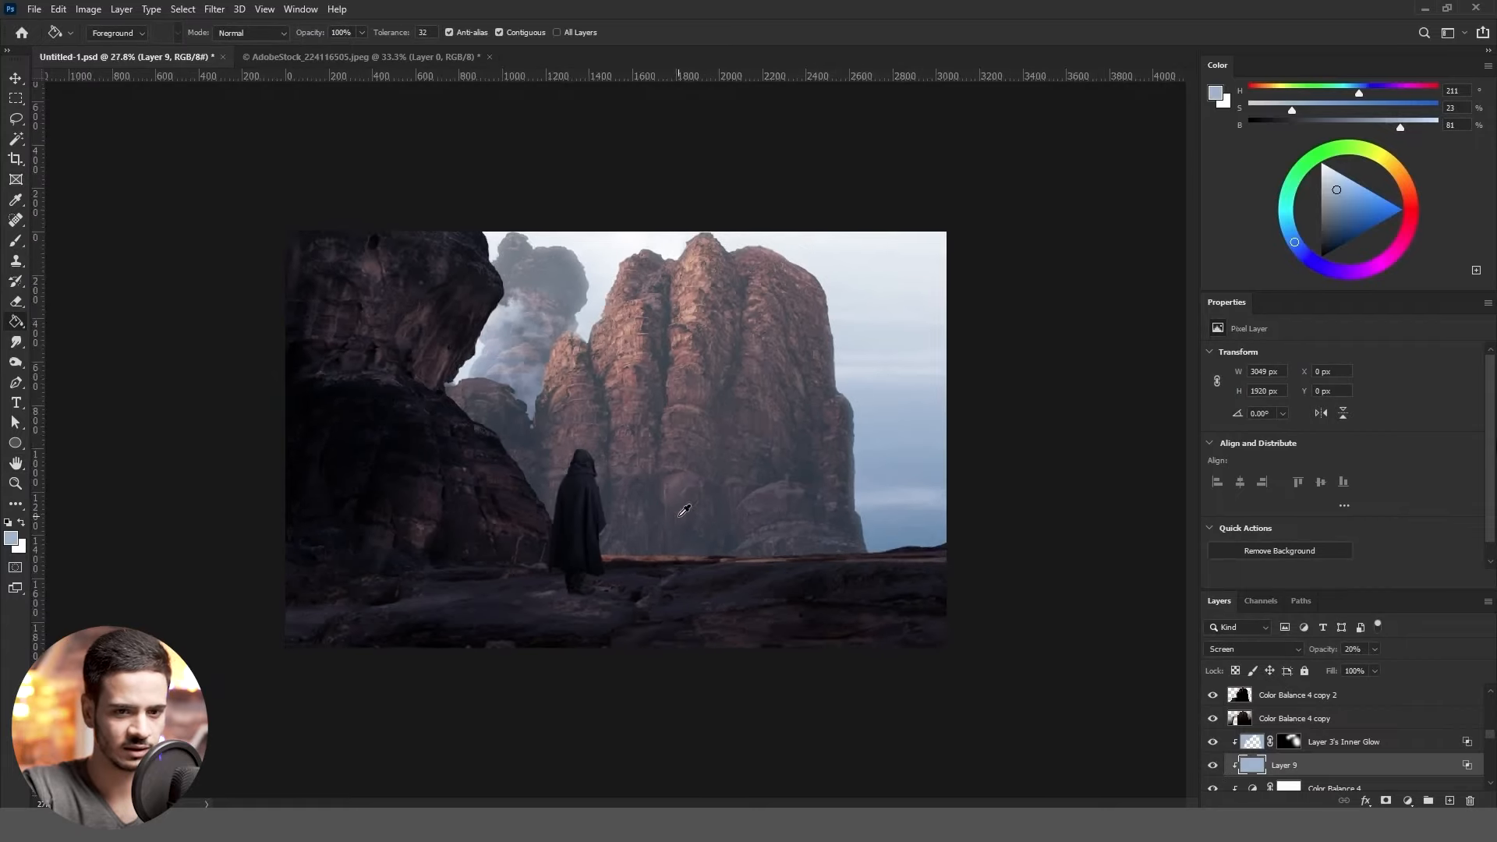
pyautogui.scroll(1, 681, 511)
pyautogui.hotkey('shift', 'g')
pyautogui.click(1386, 801)
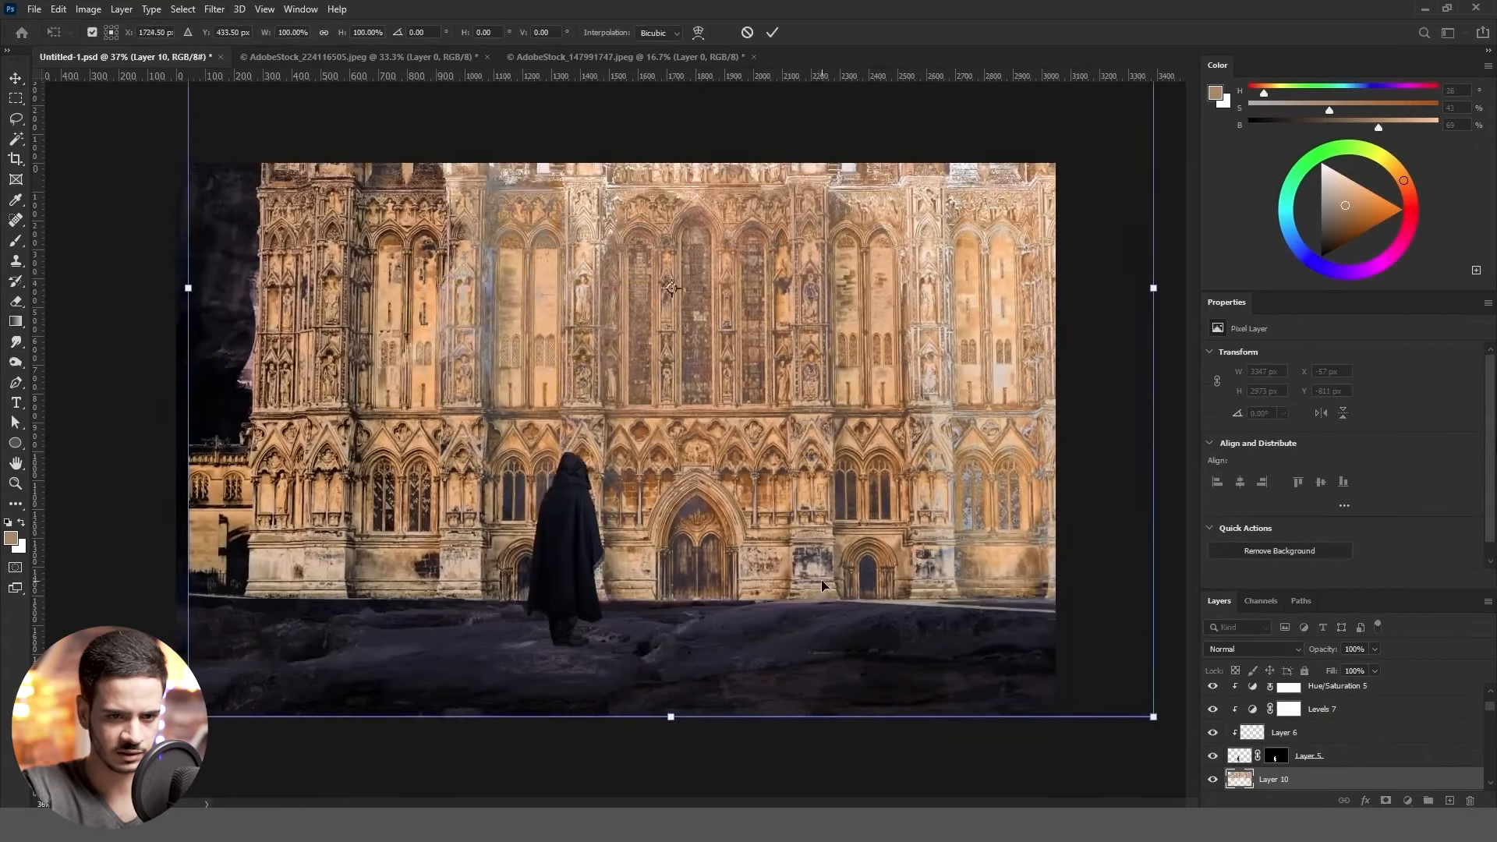
# Commit the cathedral facade's placement over the large rock and hide it with a black layer mask
pyautogui.press('Return')
pyautogui.click(1386, 801)
pyautogui.hotkey('ctrl', 'i')
# Paint white on the facade's mask to reveal the doorway, carved arches and windows on the large rock
pyautogui.press('b')
pyautogui.press('x')
pyautogui.click(758, 449)
pyautogui.hotkey('ctrl', 'z')
pyautogui.click(719, 461)
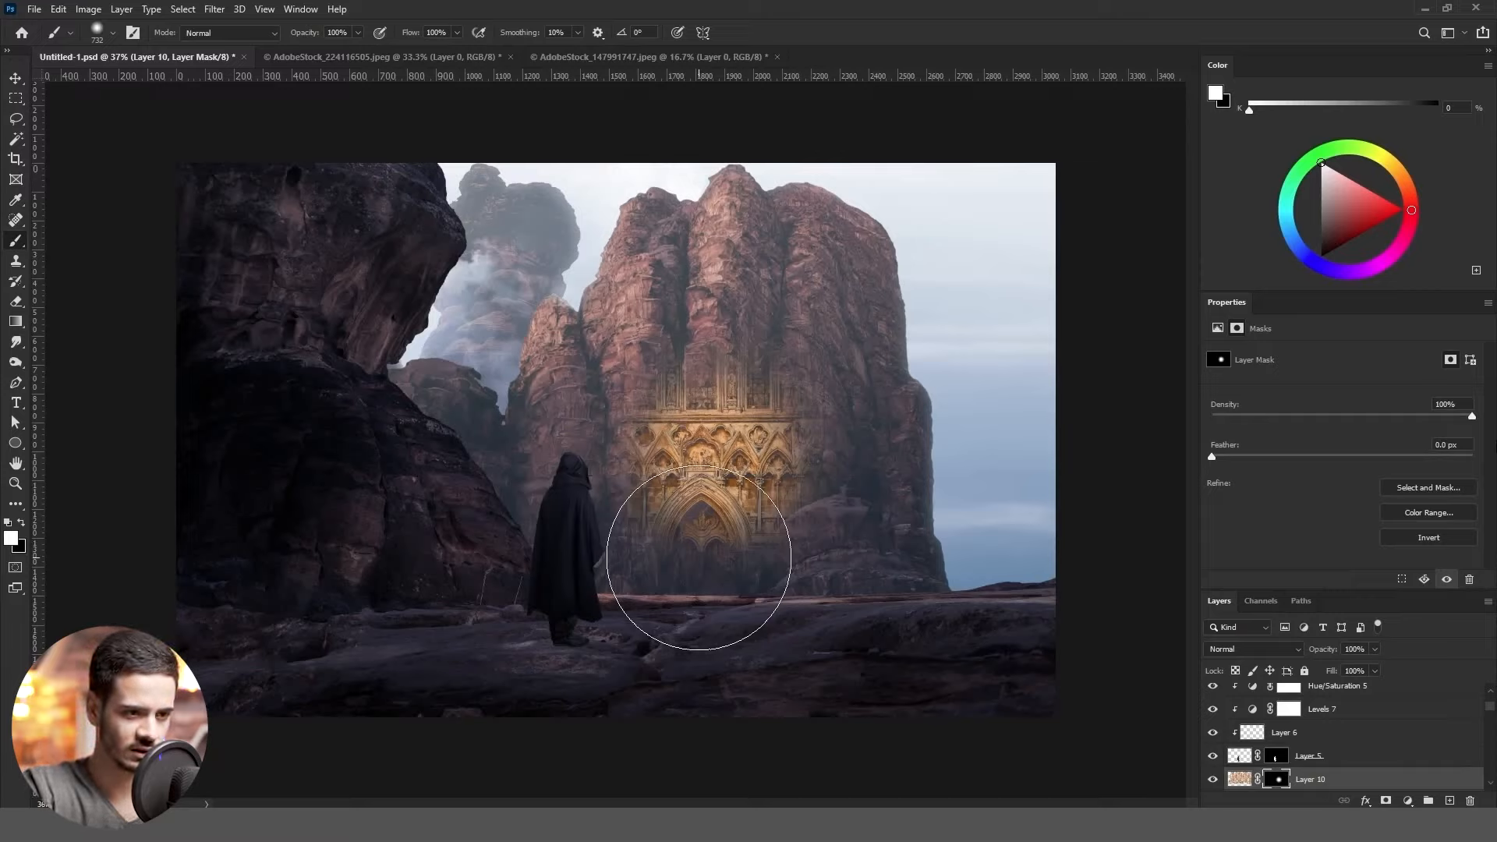
pyautogui.moveTo(692, 511); pyautogui.dragTo(631, 515)
pyautogui.moveTo(702, 558); pyautogui.dragTo(714, 355)
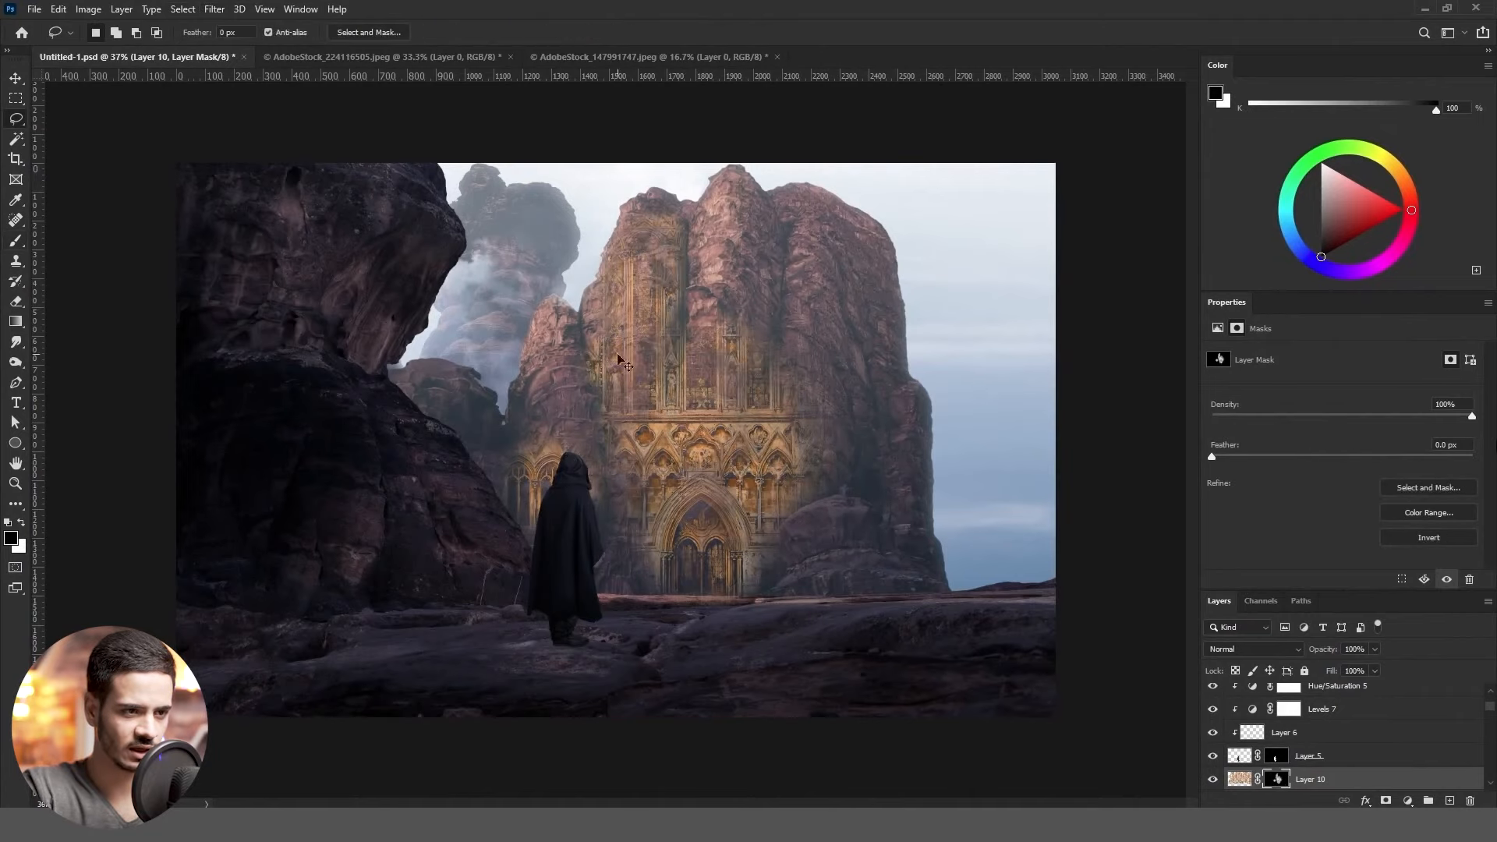
# Strengthen the revealed areas of the cathedral facade by adjusting its layer mask with Levels
pyautogui.hotkey('ctrl', 'l')
pyautogui.moveTo(1135, 531); pyautogui.dragTo(1236, 530)
pyautogui.click(1368, 418)
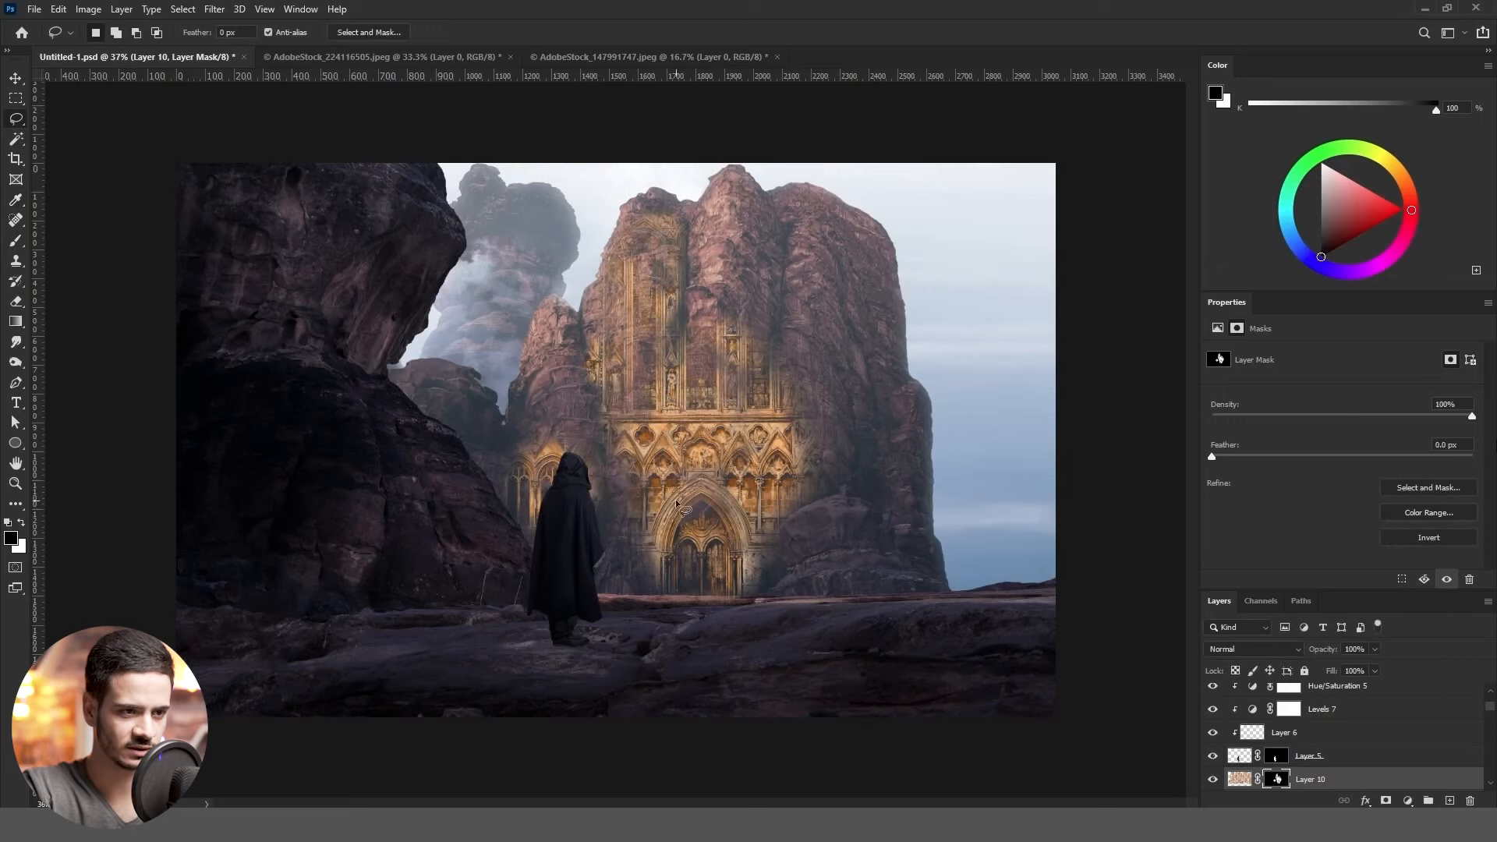
# Clip Levels adjustments to the cathedral facade, raising the output black level to 20
pyautogui.click(1239, 780)
pyautogui.hotkey('ctrl', 'l')
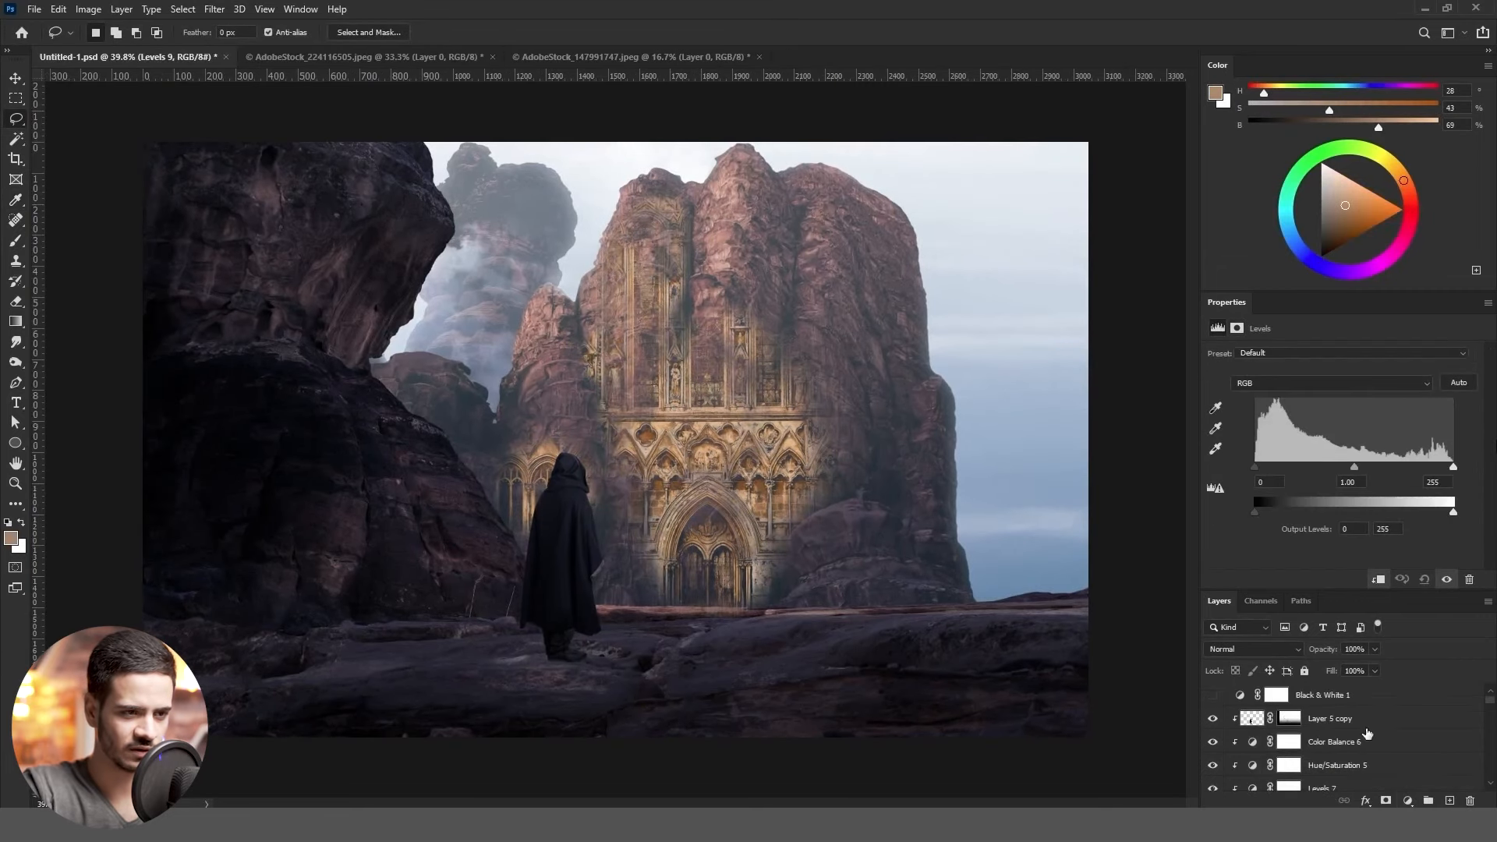
pyautogui.moveTo(1384, 467)
pyautogui.mouseDown()
pyautogui.moveTo(1369, 466)
pyautogui.moveTo(1401, 466)
pyautogui.mouseUp()
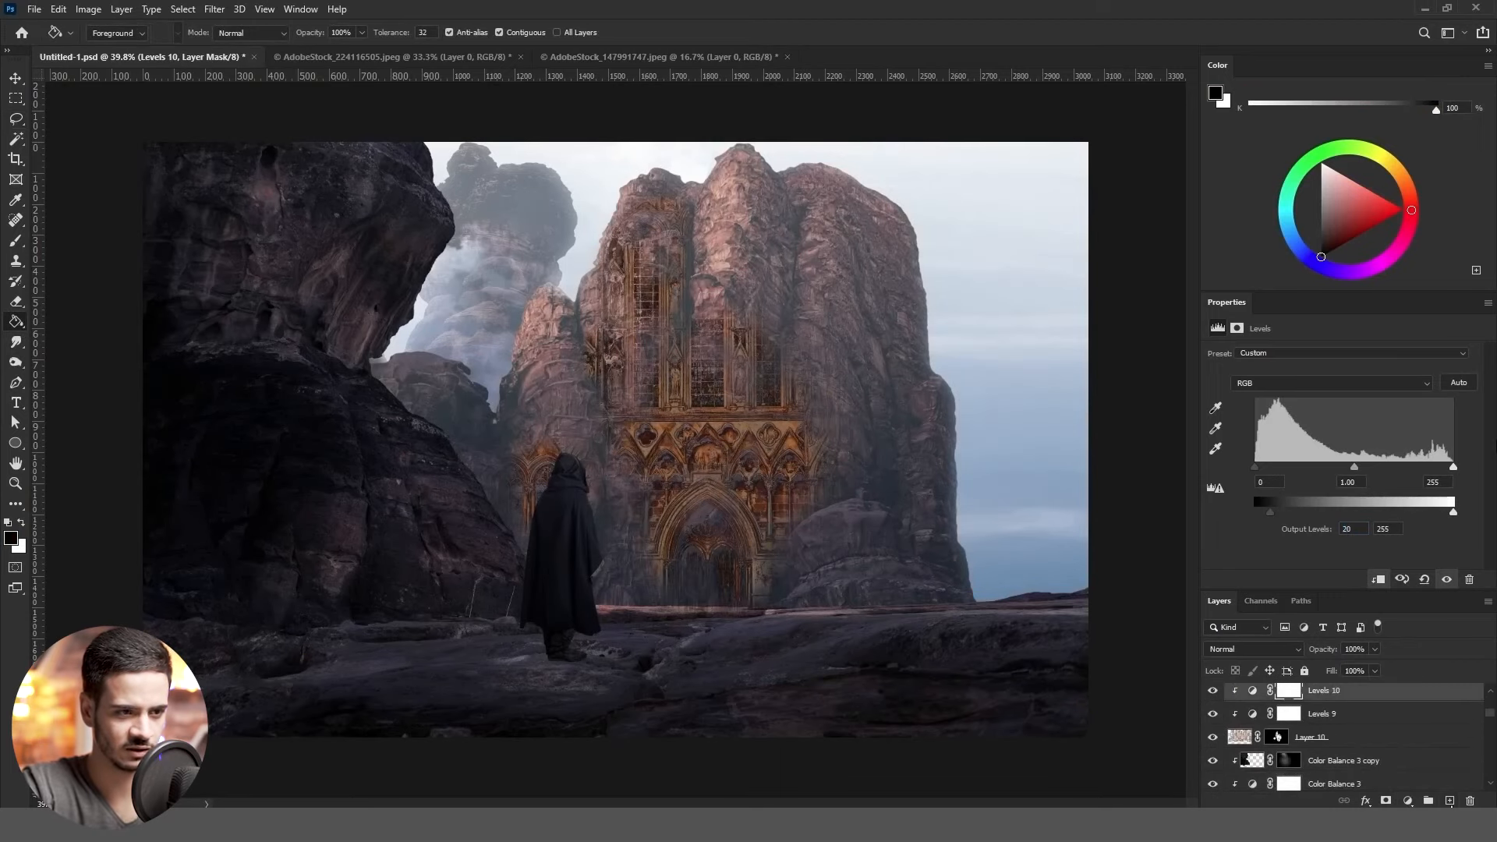
# Clip a bluish fill at 20% opacity to the facade and add a Color Balance adjustment in Color mode beneath it
pyautogui.moveTo(1331, 718); pyautogui.dragTo(1331, 698)
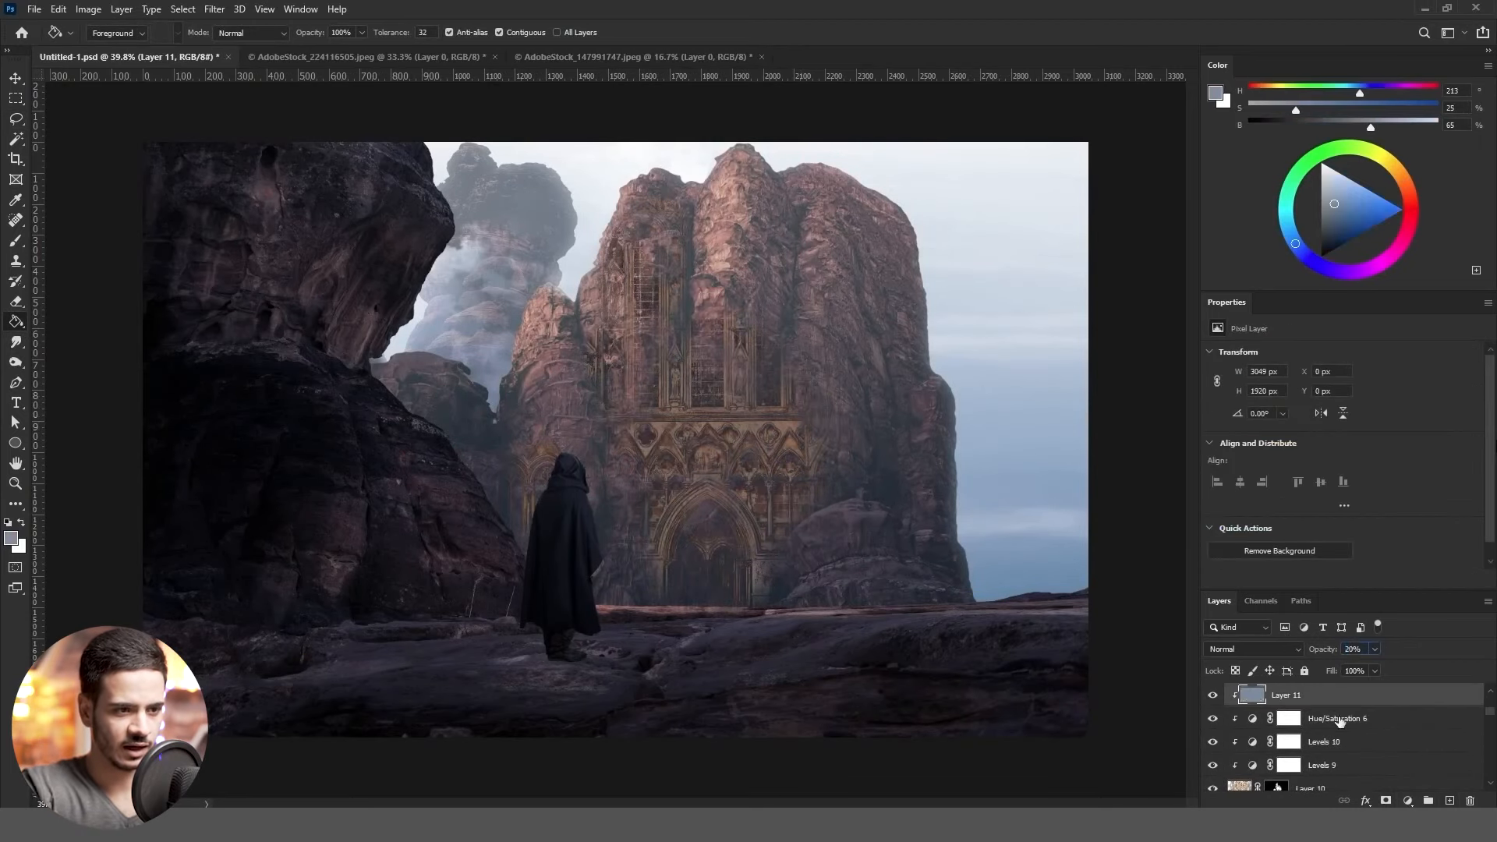
pyautogui.click(1337, 718)
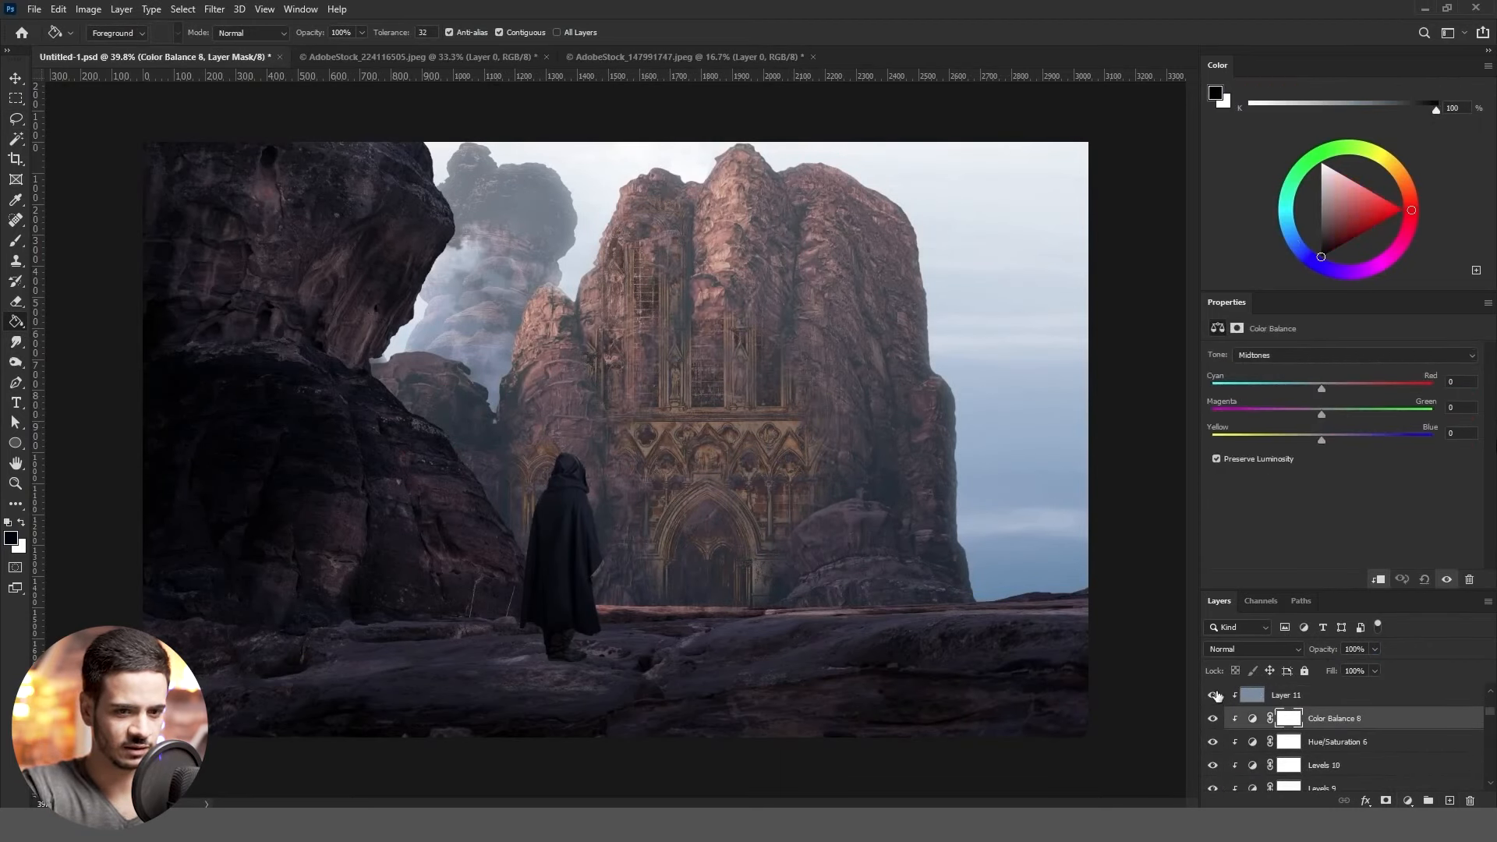
pyautogui.click(1214, 695)
pyautogui.click(1253, 650)
pyautogui.click(1246, 791)
# Set the facade's Color Balance midtones to -30 Cyan-Red and +40 Yellow-Blue, and show the bluish fill layer again
pyautogui.click(1460, 435)
pyautogui.hotkey('shift', 'Up')
pyautogui.hotkey('shift', 'Up')
pyautogui.hotkey('shift', 'Up')
pyautogui.hotkey('shift', 'Up')
pyautogui.click(1463, 383)
pyautogui.hotkey('shift', 'Down')
pyautogui.hotkey('shift', 'Down')
pyautogui.click(1462, 408)
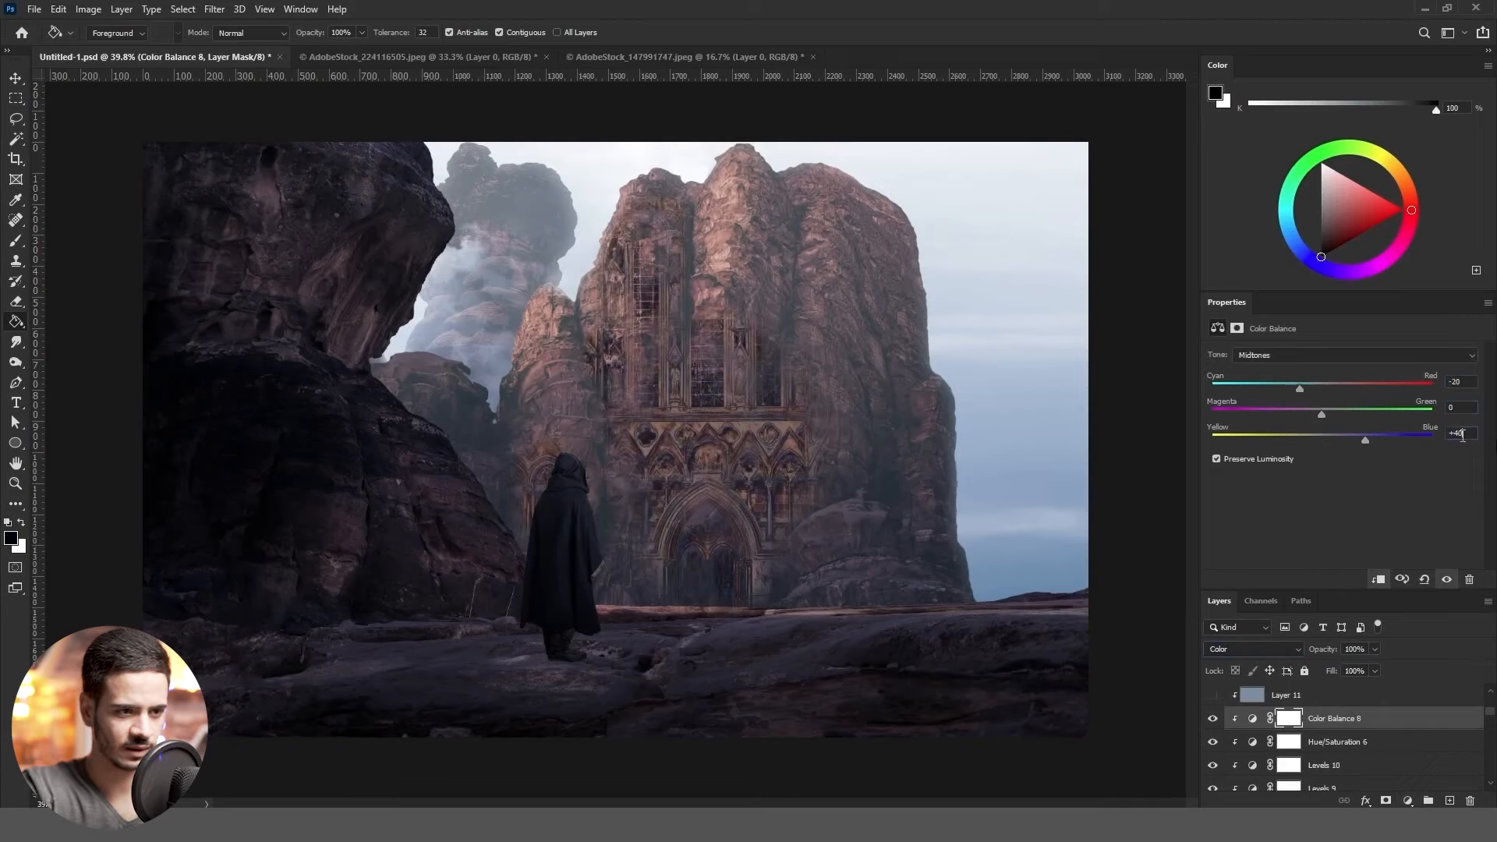
pyautogui.click(1463, 382)
pyautogui.hotkey('shift', 'Down')
pyautogui.click(1213, 695)
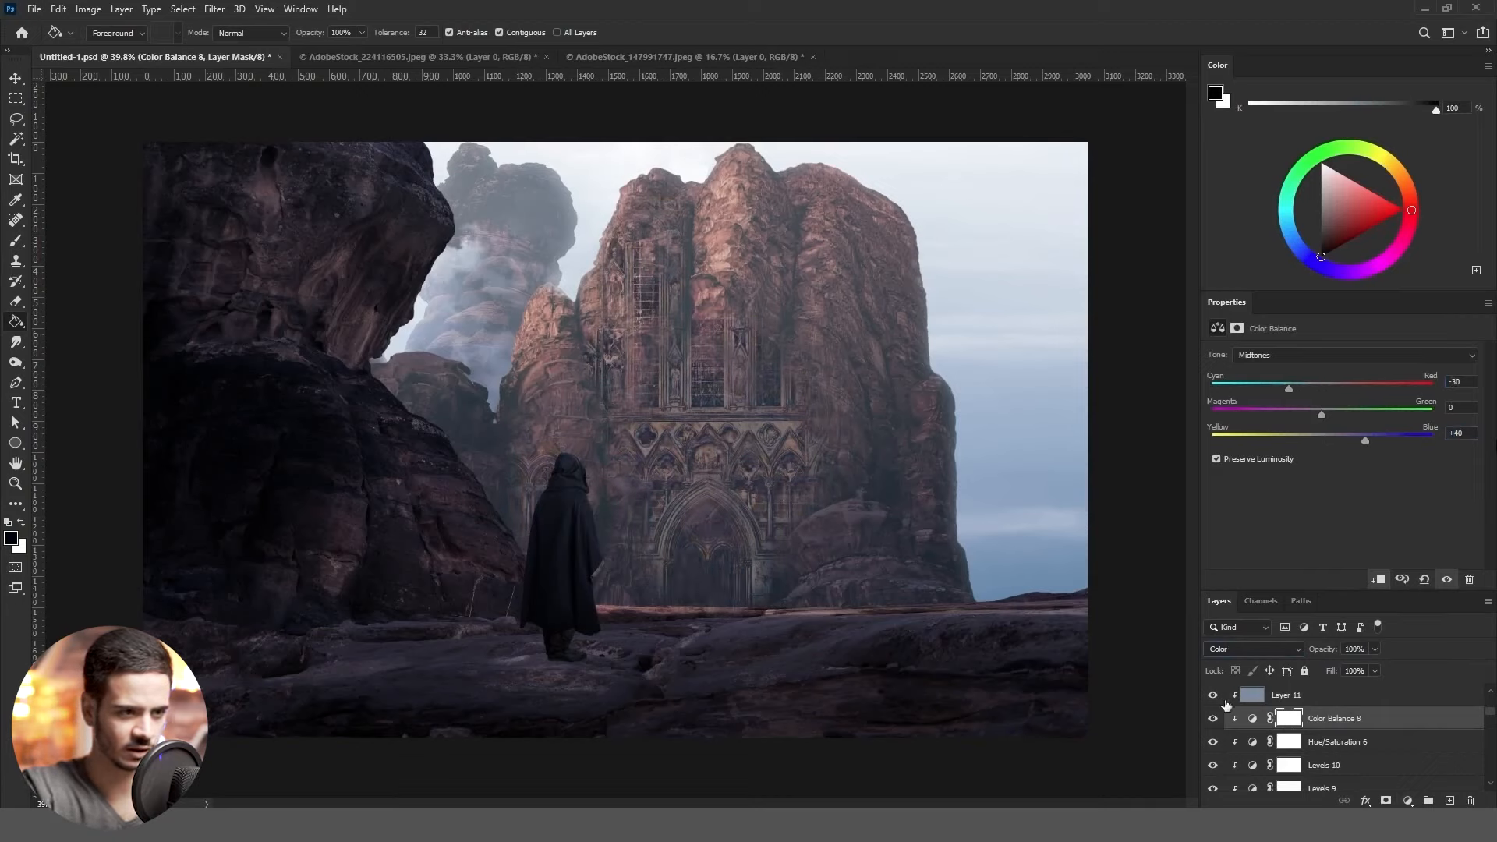
# Paint white and black on the facade's mask to extend the tall windows upward and blend the facade's side into the rock
pyautogui.scroll(-2, 1252, 729)
pyautogui.click(1276, 764)
pyautogui.press('b')
pyautogui.press('x')
pyautogui.moveTo(708, 336)
pyautogui.mouseDown()
pyautogui.moveTo(705, 269)
pyautogui.moveTo(745, 195)
pyautogui.moveTo(758, 231)
pyautogui.moveTo(637, 327)
pyautogui.mouseUp()
pyautogui.press('x')
pyautogui.press('x')
pyautogui.press('x')
pyautogui.moveTo(807, 259)
pyautogui.mouseDown()
pyautogui.moveTo(834, 312)
pyautogui.moveTo(834, 257)
pyautogui.mouseUp()
pyautogui.press('x')
pyautogui.press('x')
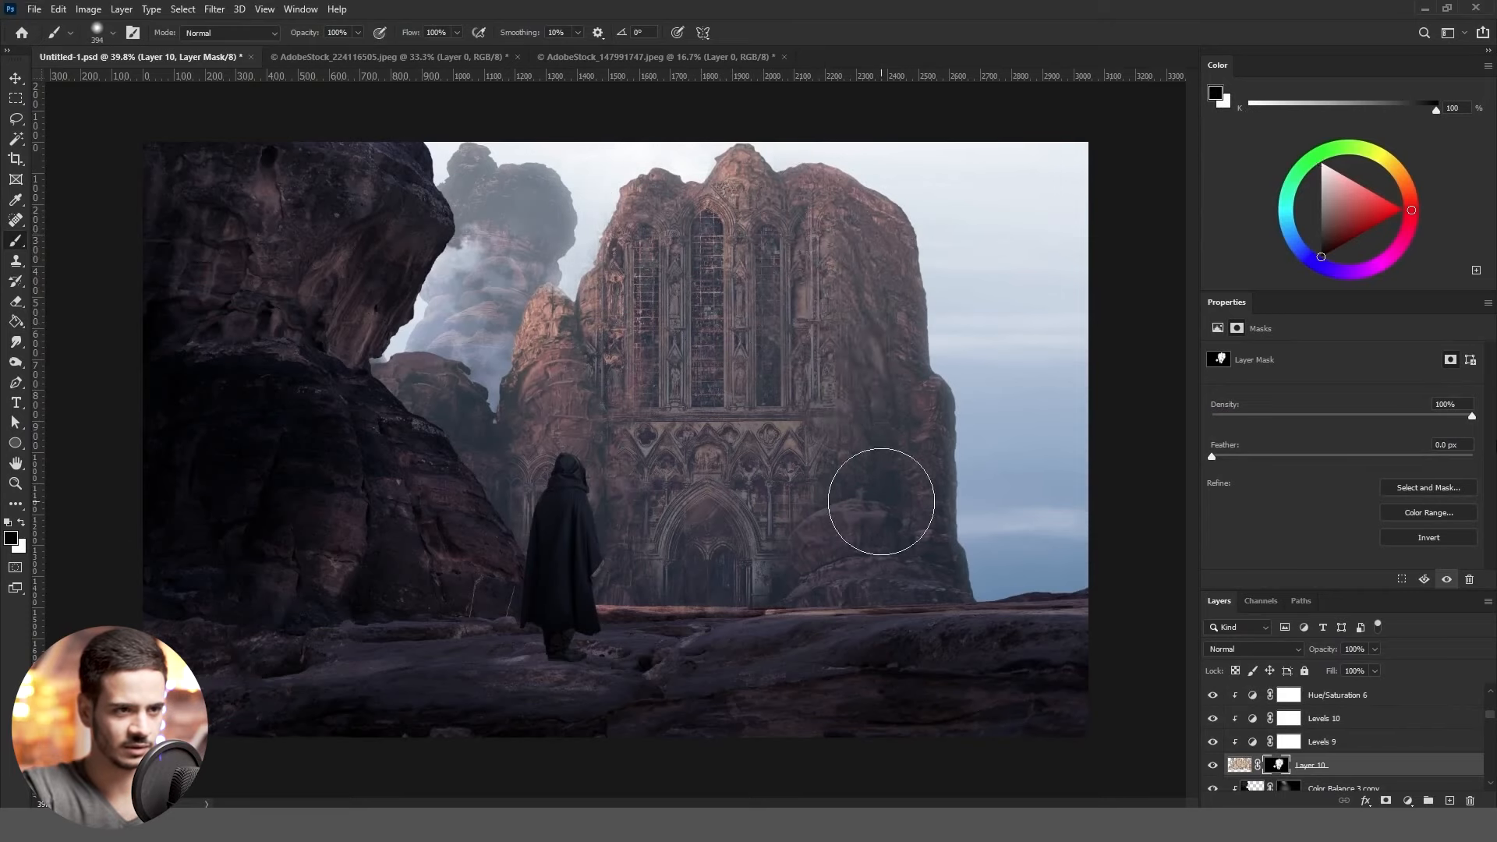
pyautogui.moveTo(881, 501); pyautogui.dragTo(877, 351)
# Set the output black level of the facade's upper Levels adjustment to 15
pyautogui.click(1369, 714)
pyautogui.moveTo(1285, 513); pyautogui.dragTo(1266, 508)
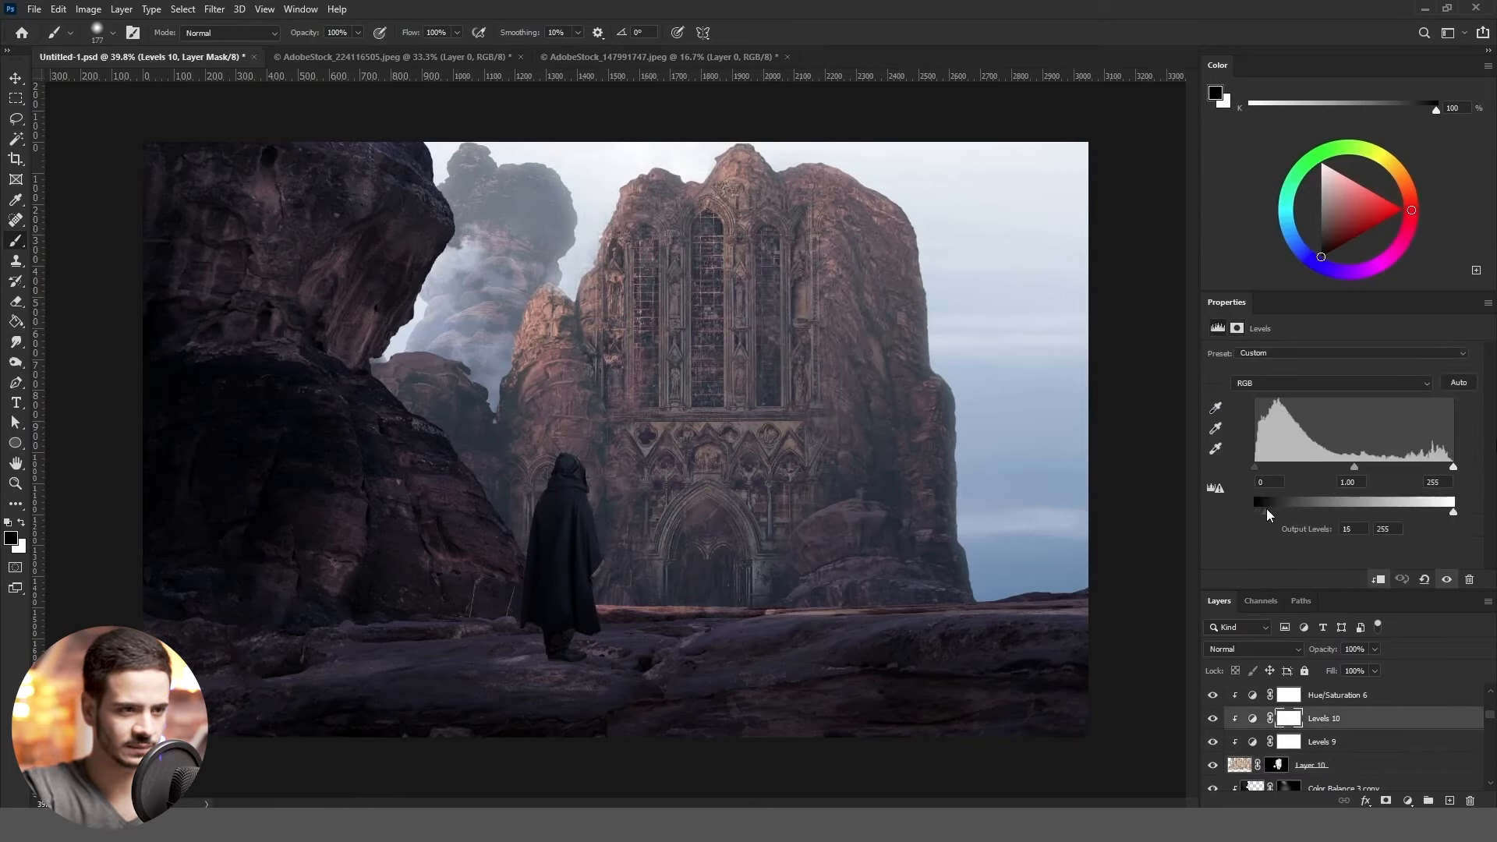
pyautogui.click(1363, 742)
# Repaint the facade's mask around the arched doorway with black and white to refine how the door shows
pyautogui.click(1277, 765)
pyautogui.press('x')
pyautogui.press('x')
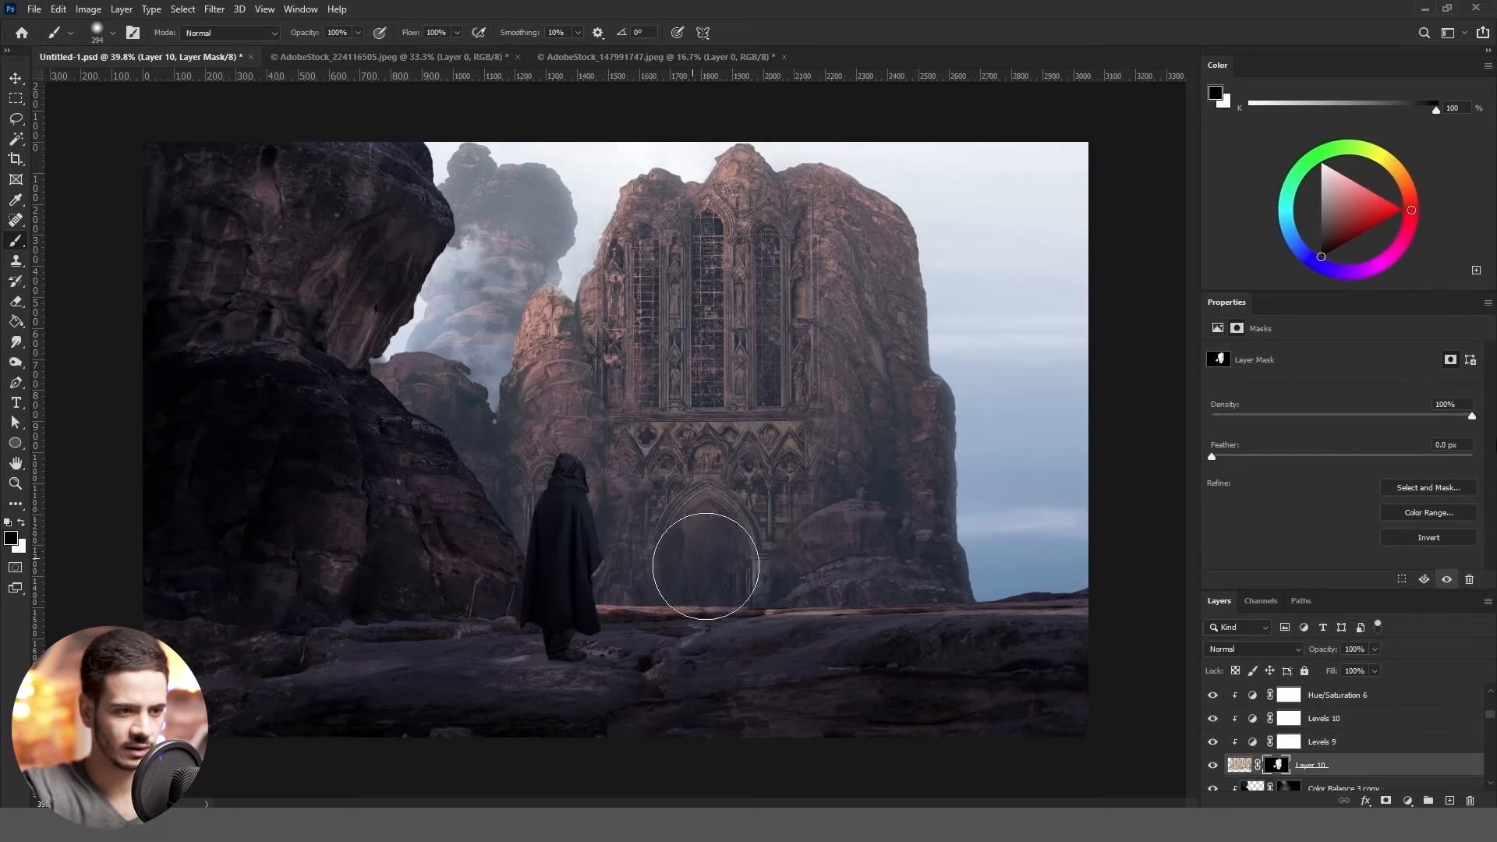
pyautogui.press('x')
pyautogui.moveTo(705, 565); pyautogui.dragTo(718, 563)
pyautogui.press('x')
pyautogui.scroll(-1, 672, 613)
# Adjust the cathedral facade image's tonal blending with the rock
pyautogui.click(1240, 765)
pyautogui.hotkey('ctrl', 'l')
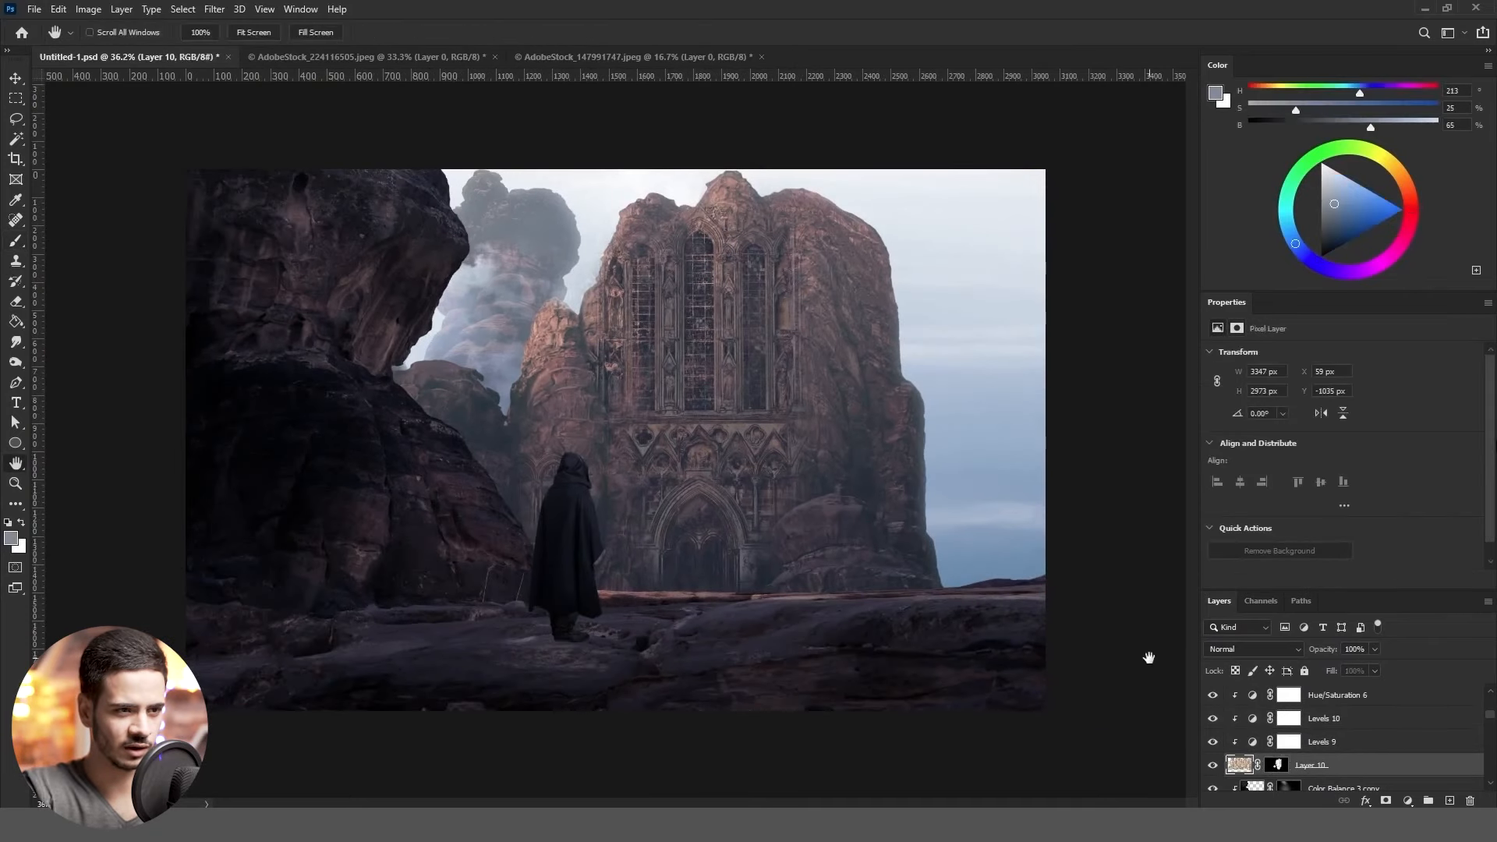
pyautogui.moveTo(372, 722); pyautogui.dragTo(289, 697)
pyautogui.click(548, 491)
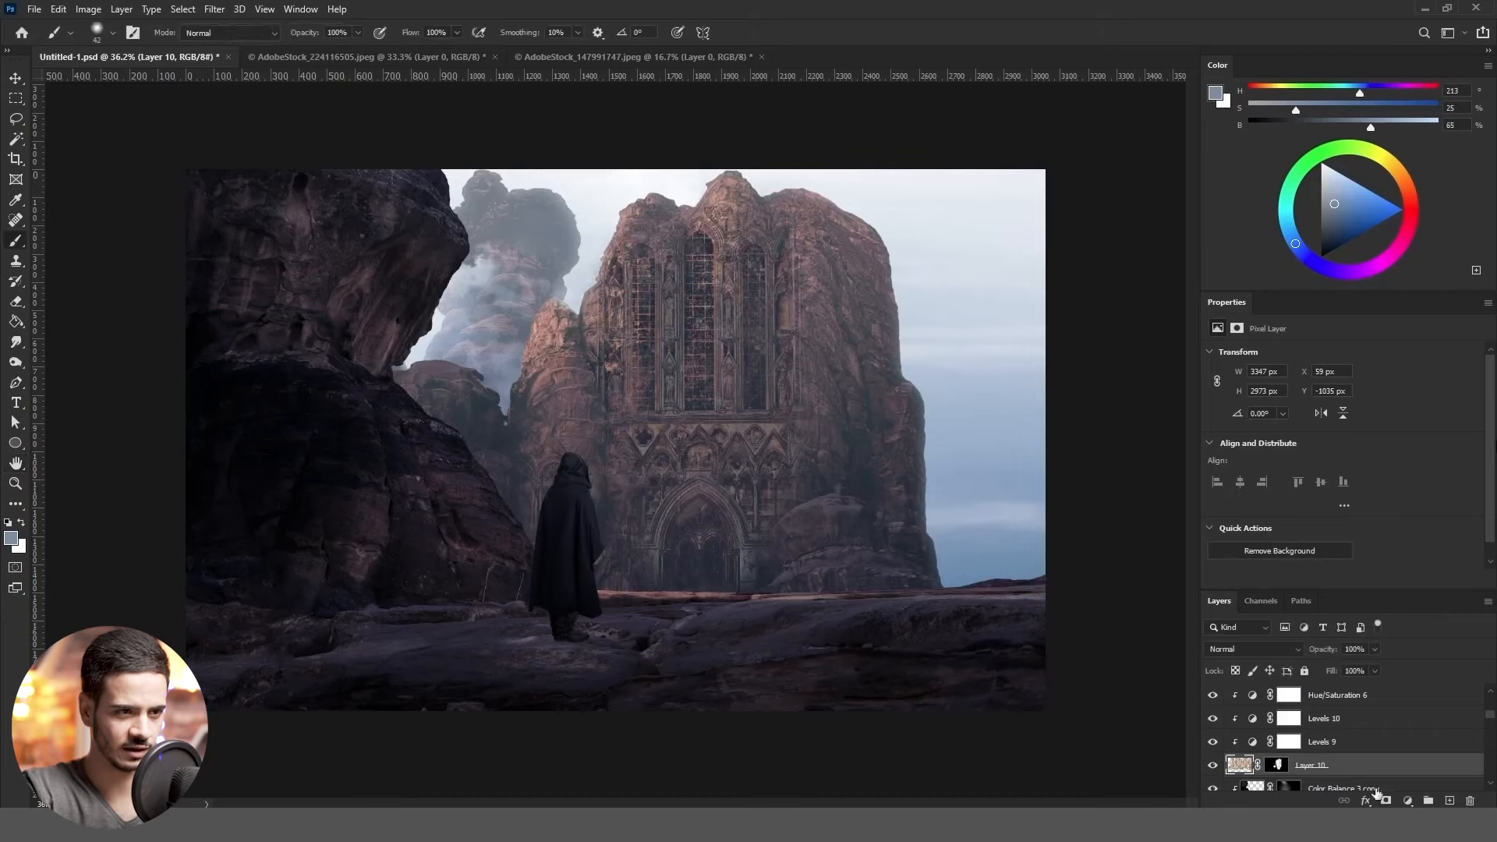
# Duplicate the facade layer together with its clipped adjustments and merge the duplicates into one layer
pyautogui.scroll(3, 1374, 745)
pyautogui.keyDown('shift'); pyautogui.click(1374, 740); pyautogui.keyUp('shift')
pyautogui.moveTo(1374, 741); pyautogui.dragTo(1363, 718)
pyautogui.hotkey('ctrl', 'z')
pyautogui.scroll(2, 1349, 737)
pyautogui.keyDown('shift'); pyautogui.click(1349, 737); pyautogui.keyUp('shift')
pyautogui.hotkey('ctrl', 'j')
pyautogui.hotkey('ctrl', 'e')
# Set the merged facade copy to Screen mode at 60% opacity
pyautogui.click(1255, 649)
pyautogui.click(1244, 355)
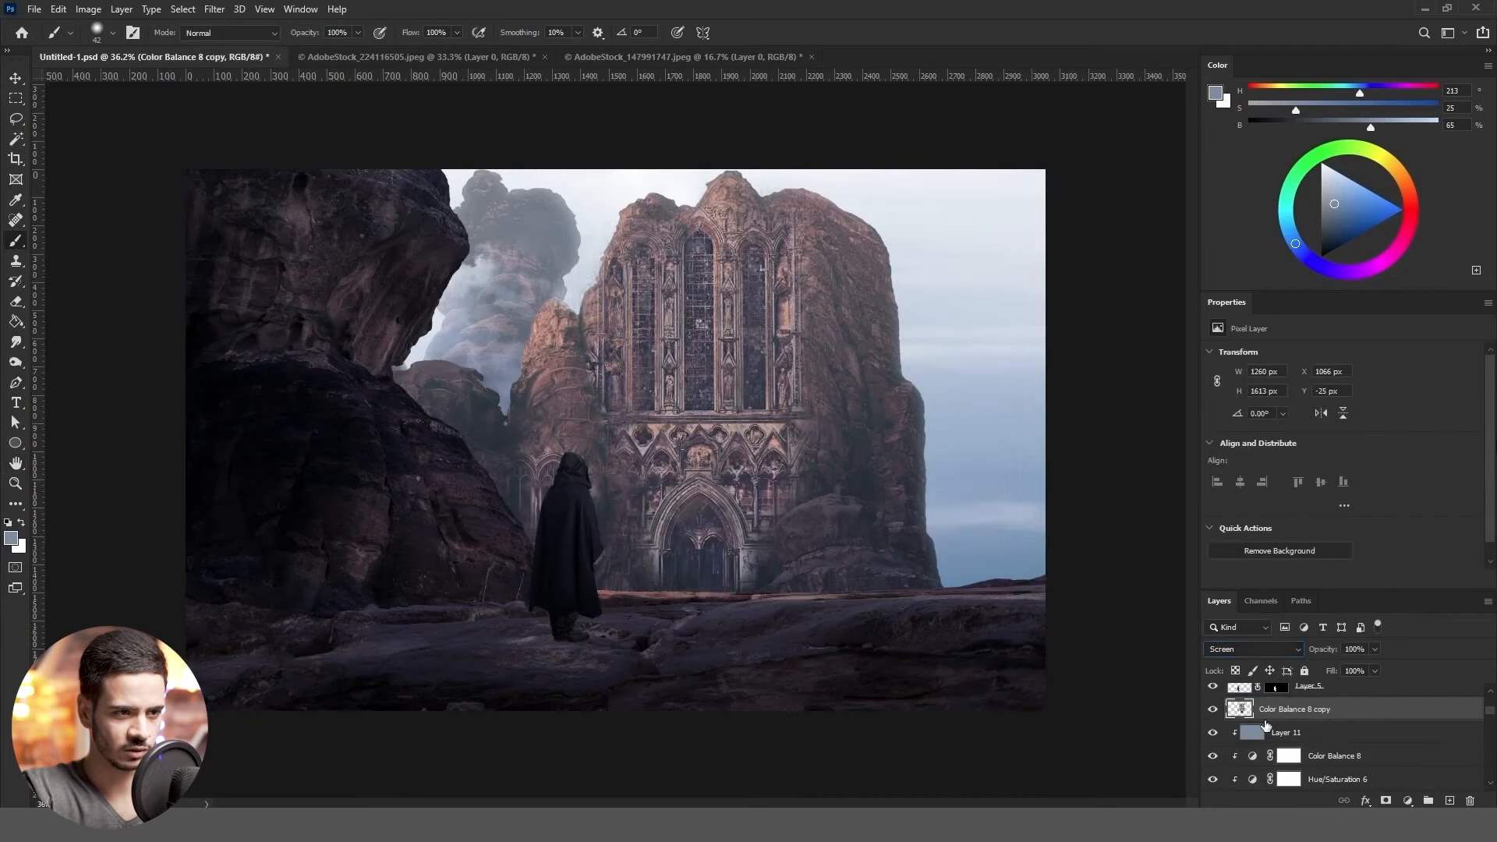
pyautogui.click(1354, 646)
pyautogui.write('60')
pyautogui.press('Return')
# Lock the merged facade copy's transparent pixels and darken its lower part with a black gradient
pyautogui.press('g')
pyautogui.click(1385, 801)
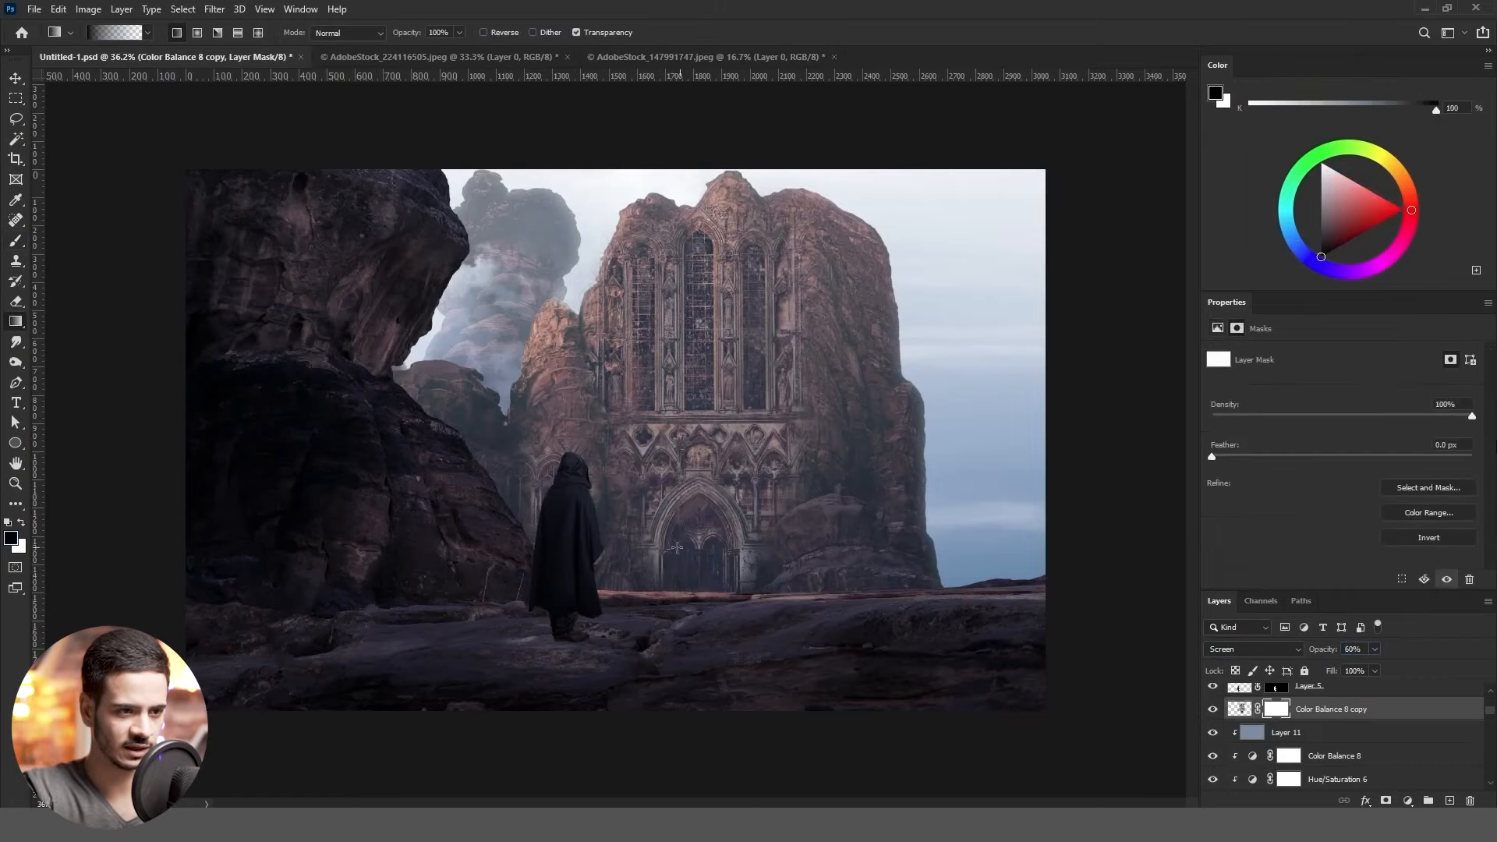
pyautogui.hotkey('ctrl', 'z')
pyautogui.press('/')
pyautogui.press('d')
pyautogui.press('i')
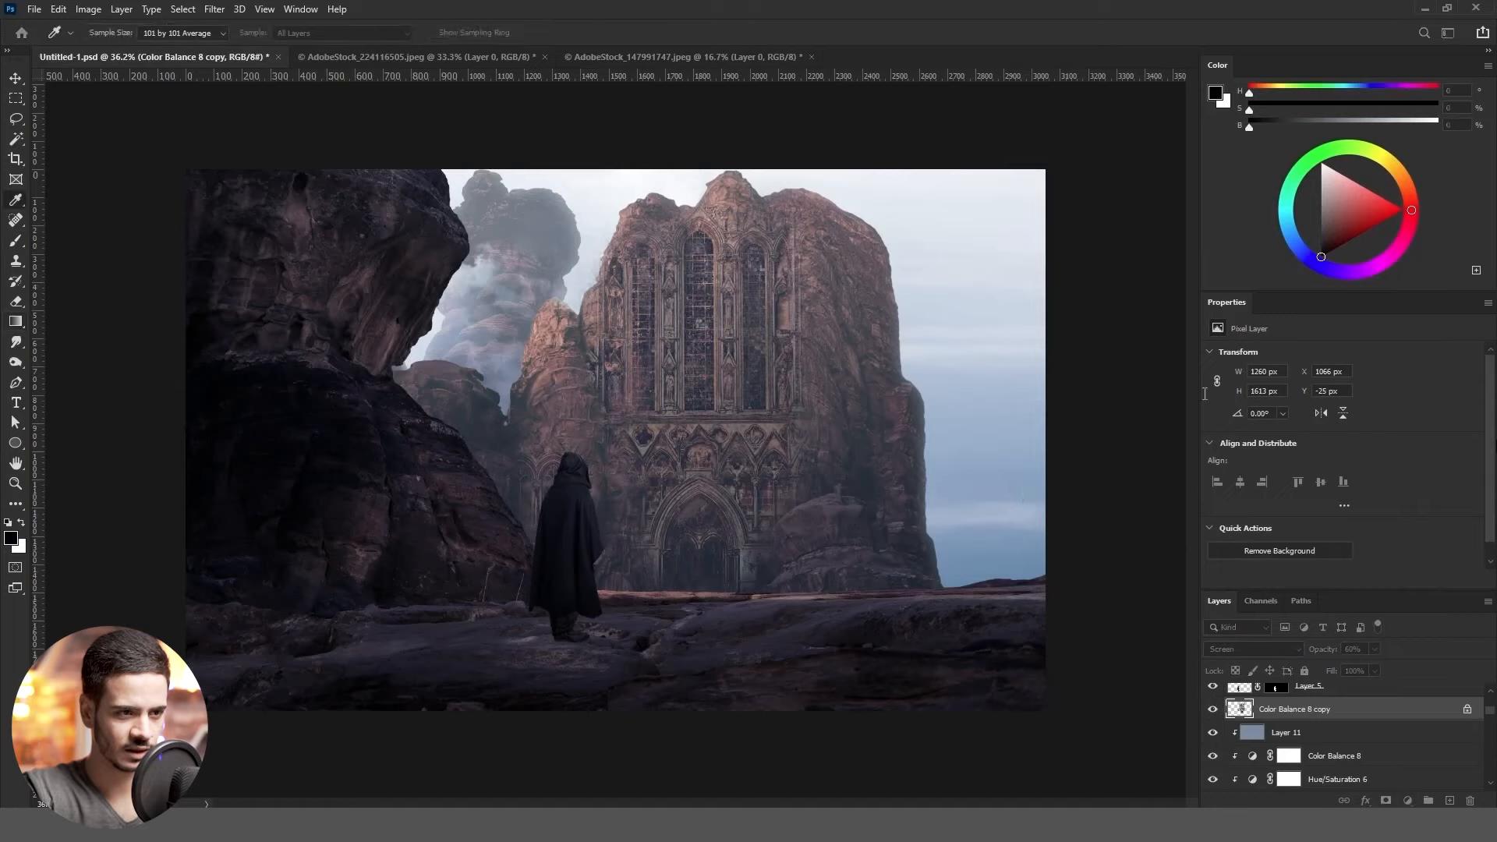
pyautogui.press('g')
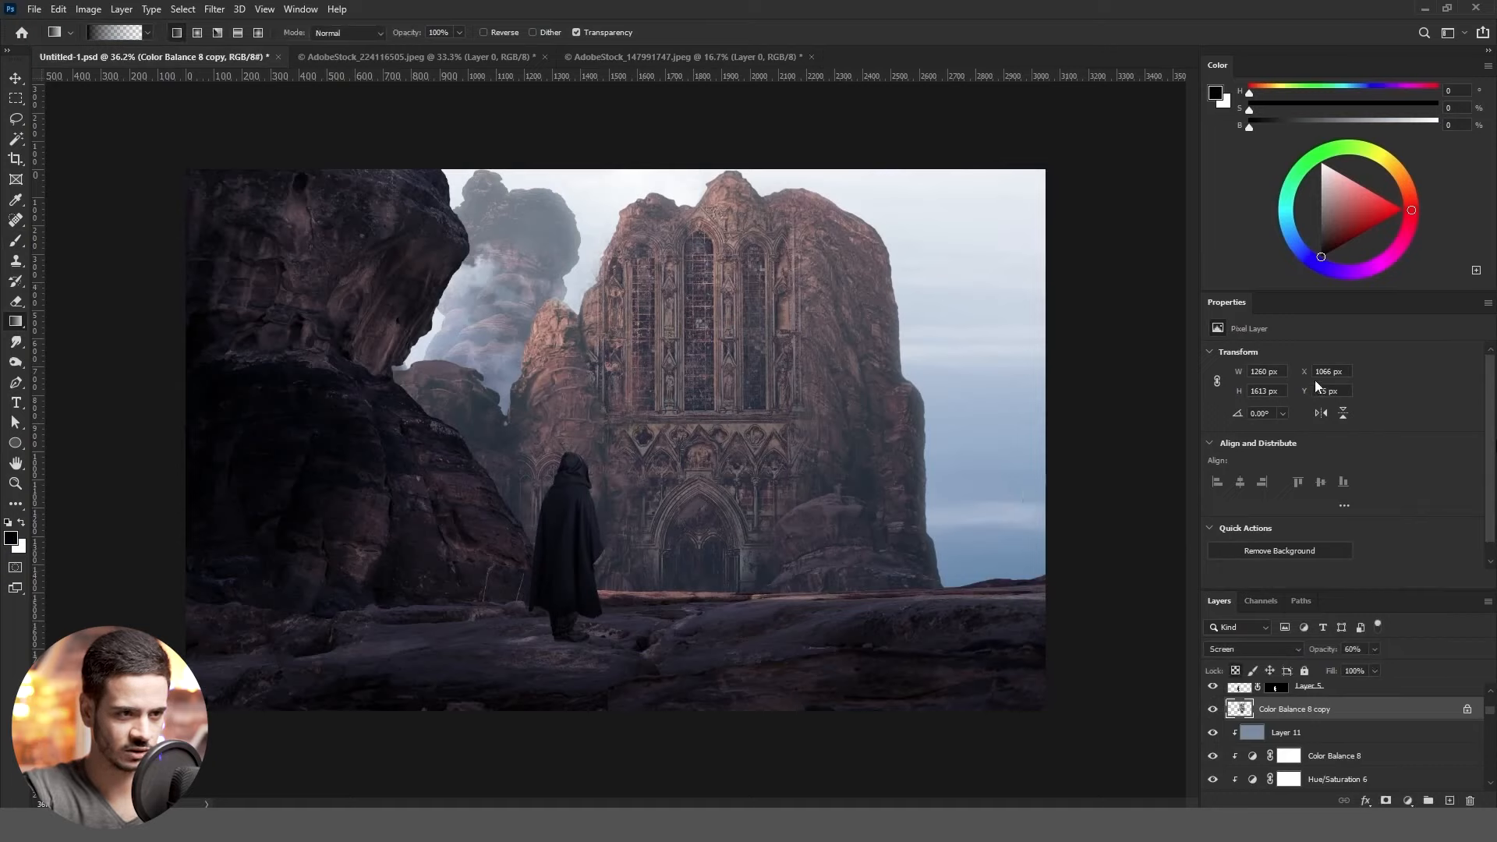
# Make a second merged copy of the facade and its adjustments, and set it to Linear Dodge (Add)
pyautogui.click(1313, 735)
pyautogui.scroll(-1, 1347, 734)
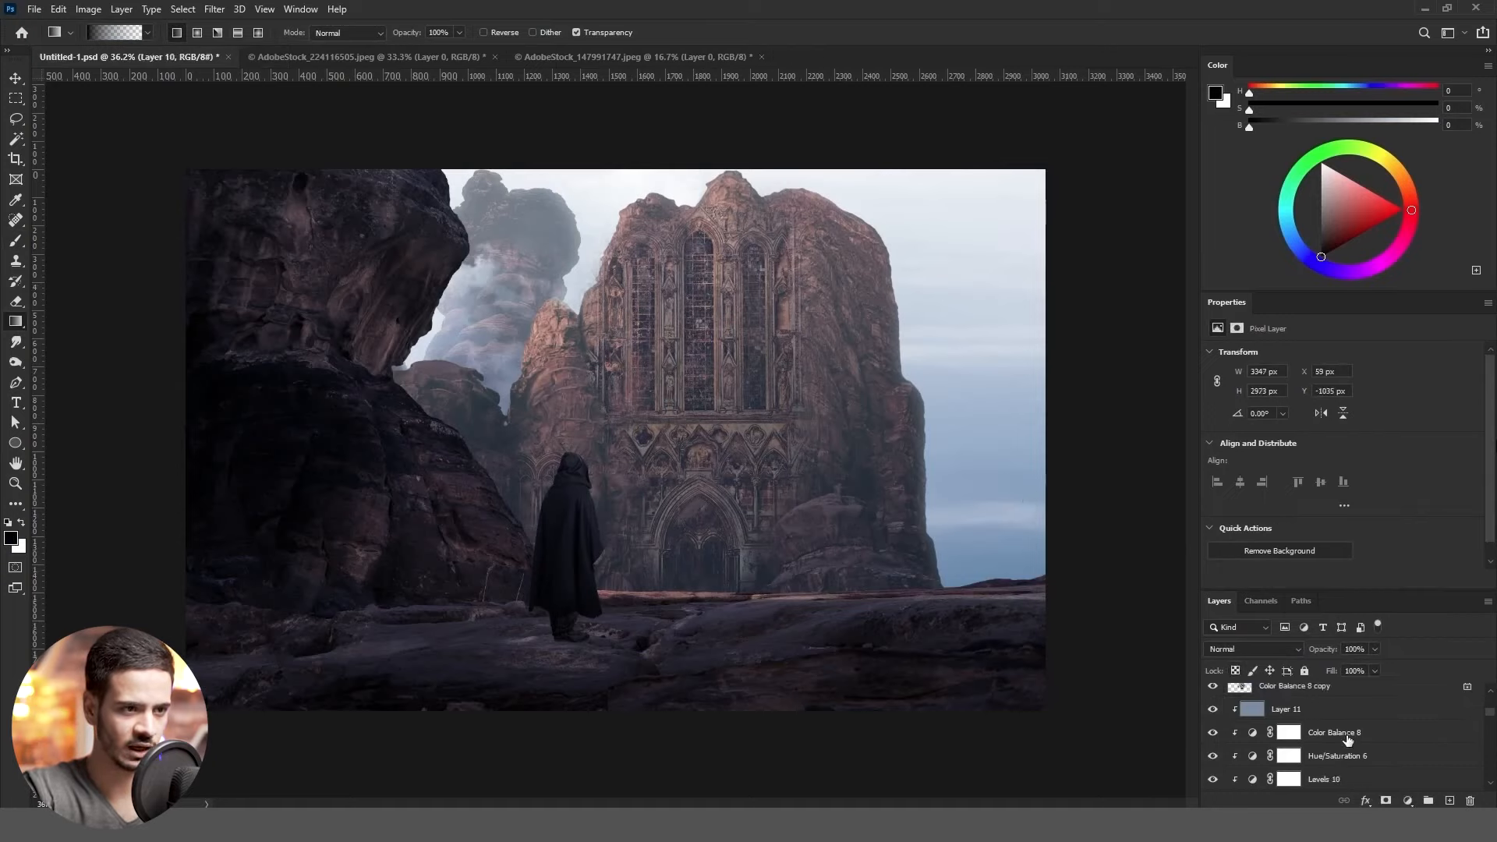
pyautogui.keyDown('shift'); pyautogui.click(1346, 733); pyautogui.keyUp('shift')
pyautogui.hotkey('ctrl', 'j')
pyautogui.hotkey('ctrl', 'e')
pyautogui.click(1257, 547)
# Darken the second merged facade copy with Levels so only its highlights glow
pyautogui.hotkey('ctrl', 'l')
pyautogui.moveTo(1222, 532); pyautogui.dragTo(1253, 530)
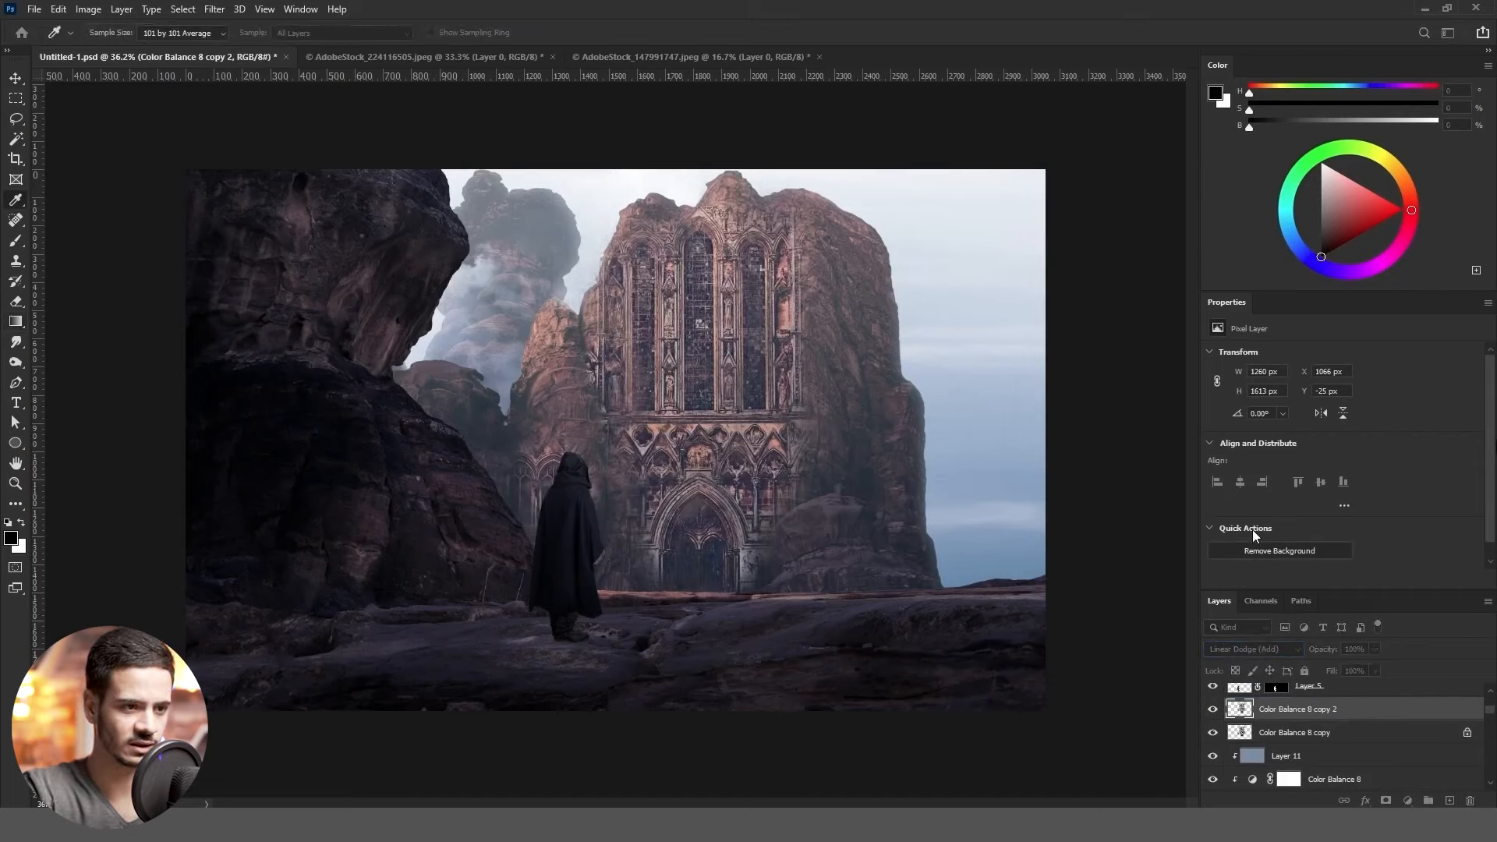
pyautogui.click(1290, 455)
# Lock the second facade copy's transparent pixels and draw an upward gradient over it in Linear Light mode at 25% opacity
pyautogui.press('/')
pyautogui.hotkey('shift', 'alt', 'j')
pyautogui.press('x')
pyautogui.moveTo(788, 444); pyautogui.dragTo(794, 331)
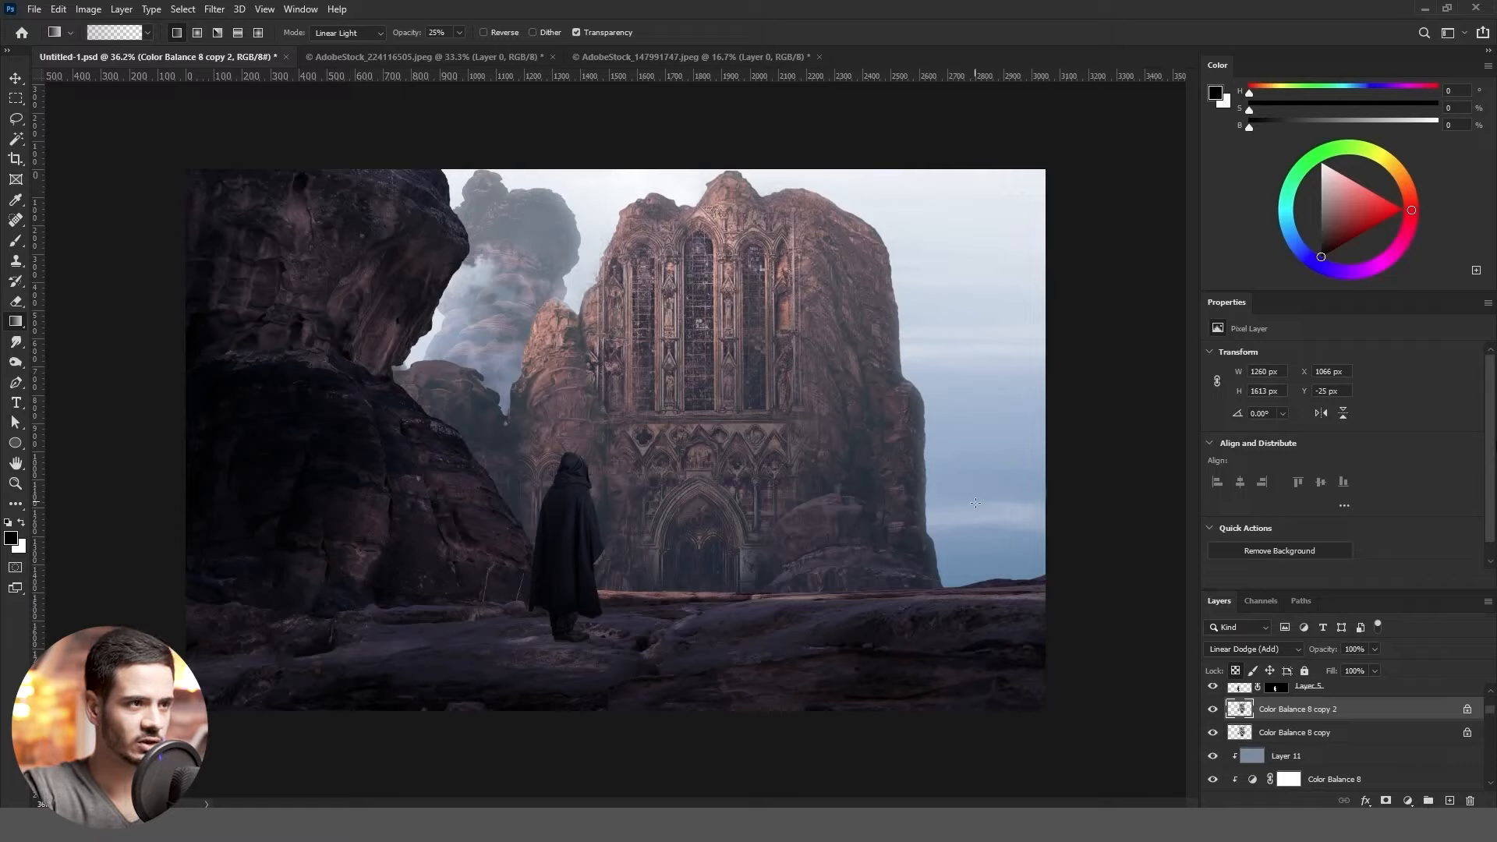
pyautogui.press('i')
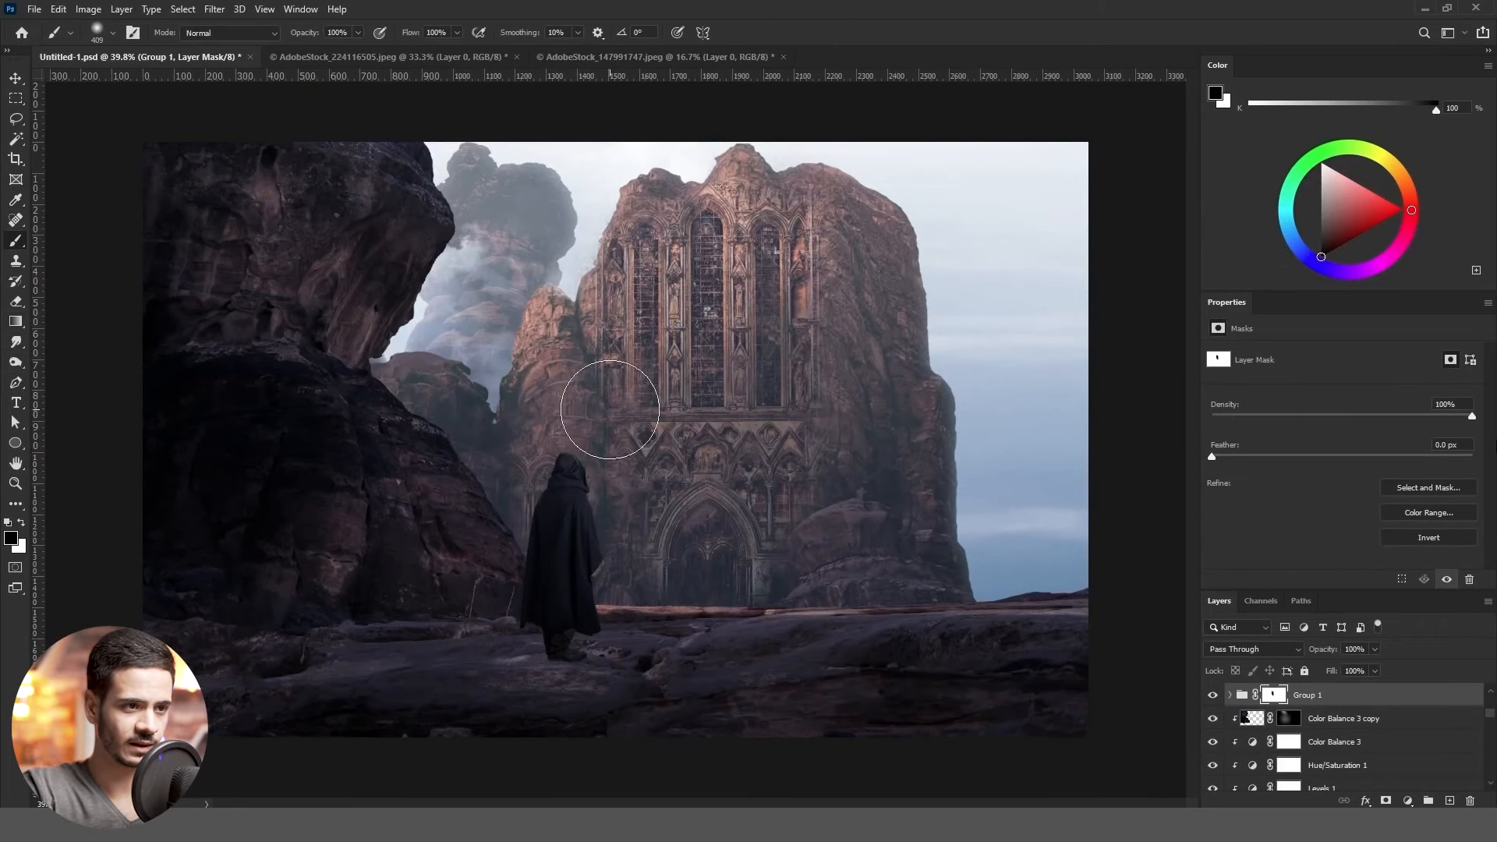
# Paint black on the facade group's mask at the doorway, and darken the three tall windows on a new layer beneath the group
pyautogui.moveTo(705, 590); pyautogui.dragTo(719, 595)
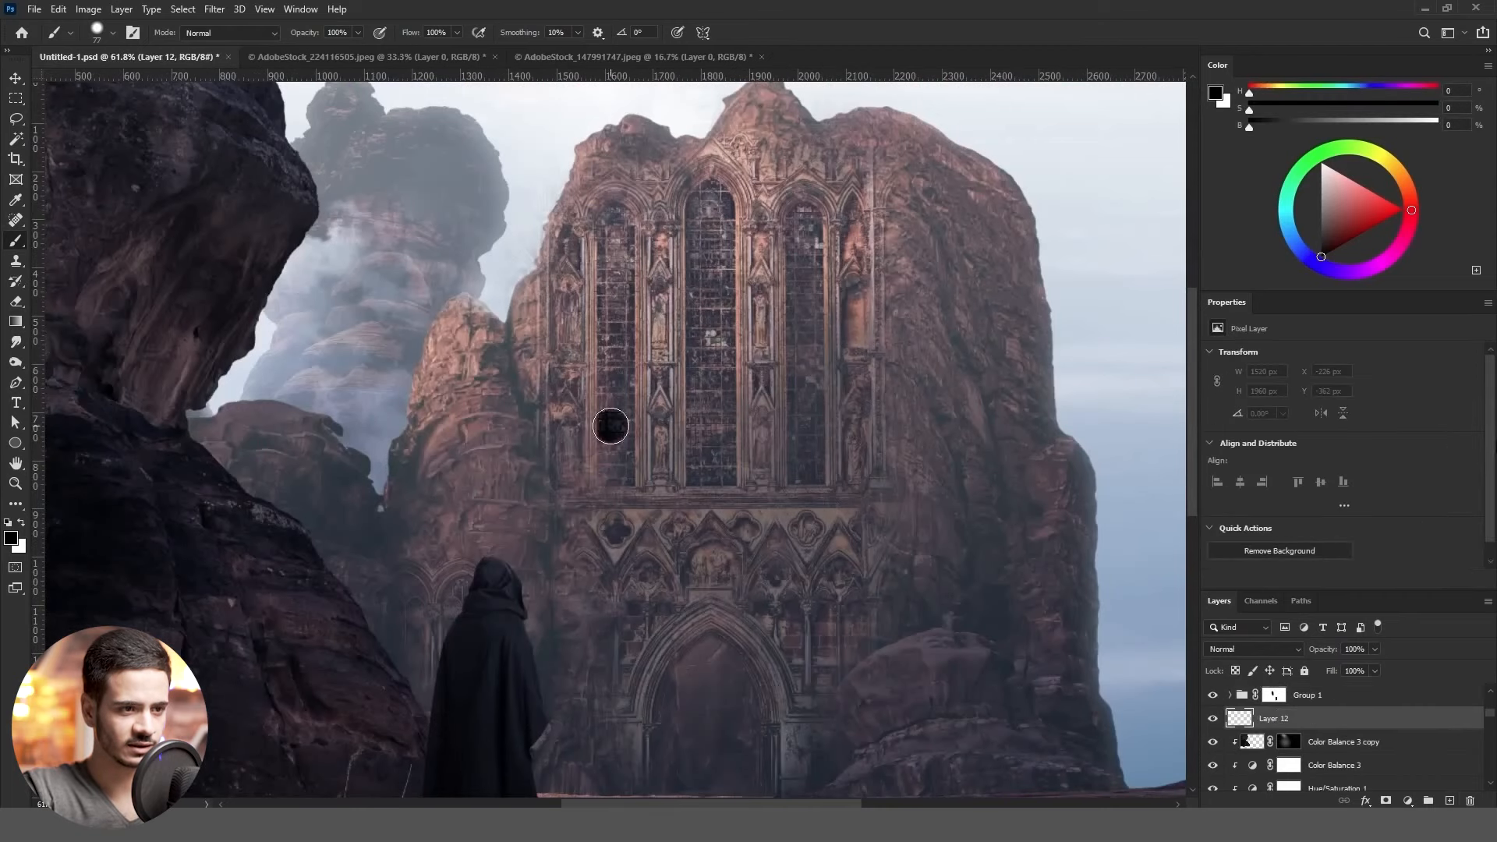
pyautogui.moveTo(613, 339); pyautogui.dragTo(616, 466)
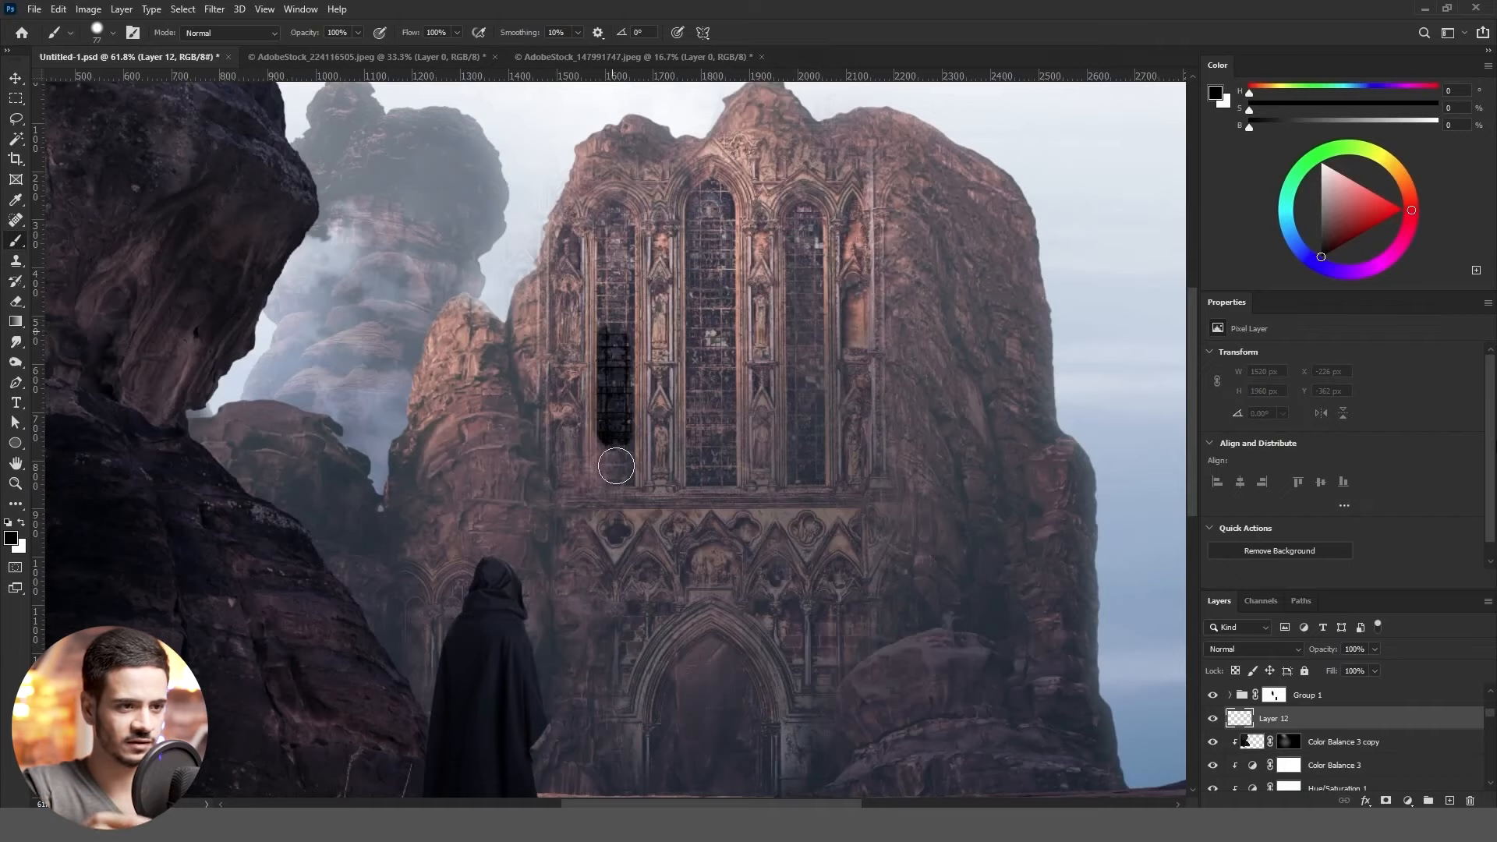
pyautogui.moveTo(616, 466); pyautogui.dragTo(616, 234)
pyautogui.moveTo(706, 296); pyautogui.dragTo(705, 476)
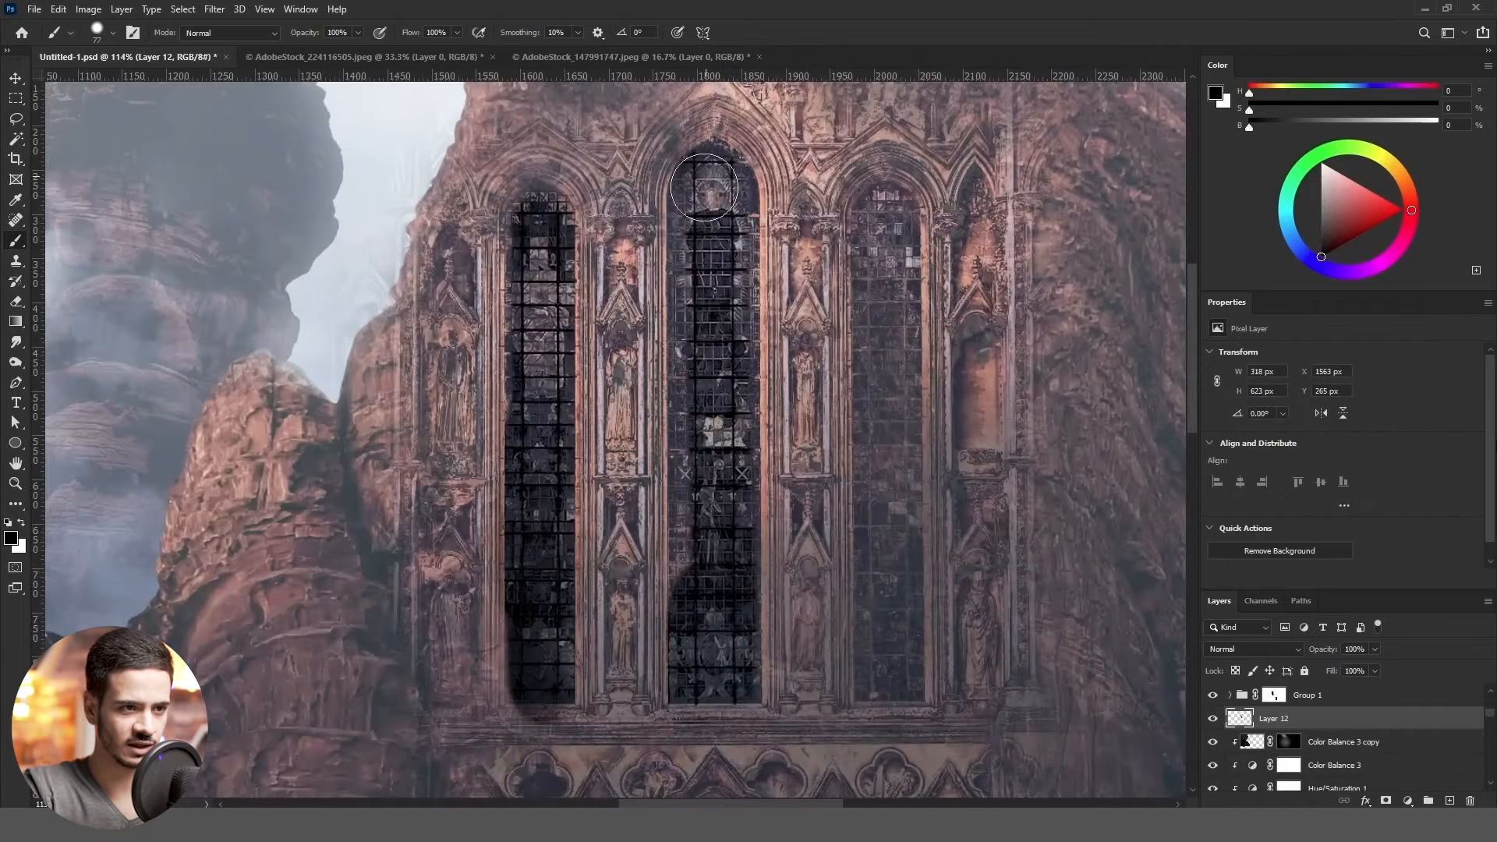
pyautogui.moveTo(869, 647)
pyautogui.mouseDown()
pyautogui.moveTo(868, 687)
pyautogui.moveTo(904, 663)
pyautogui.mouseUp()
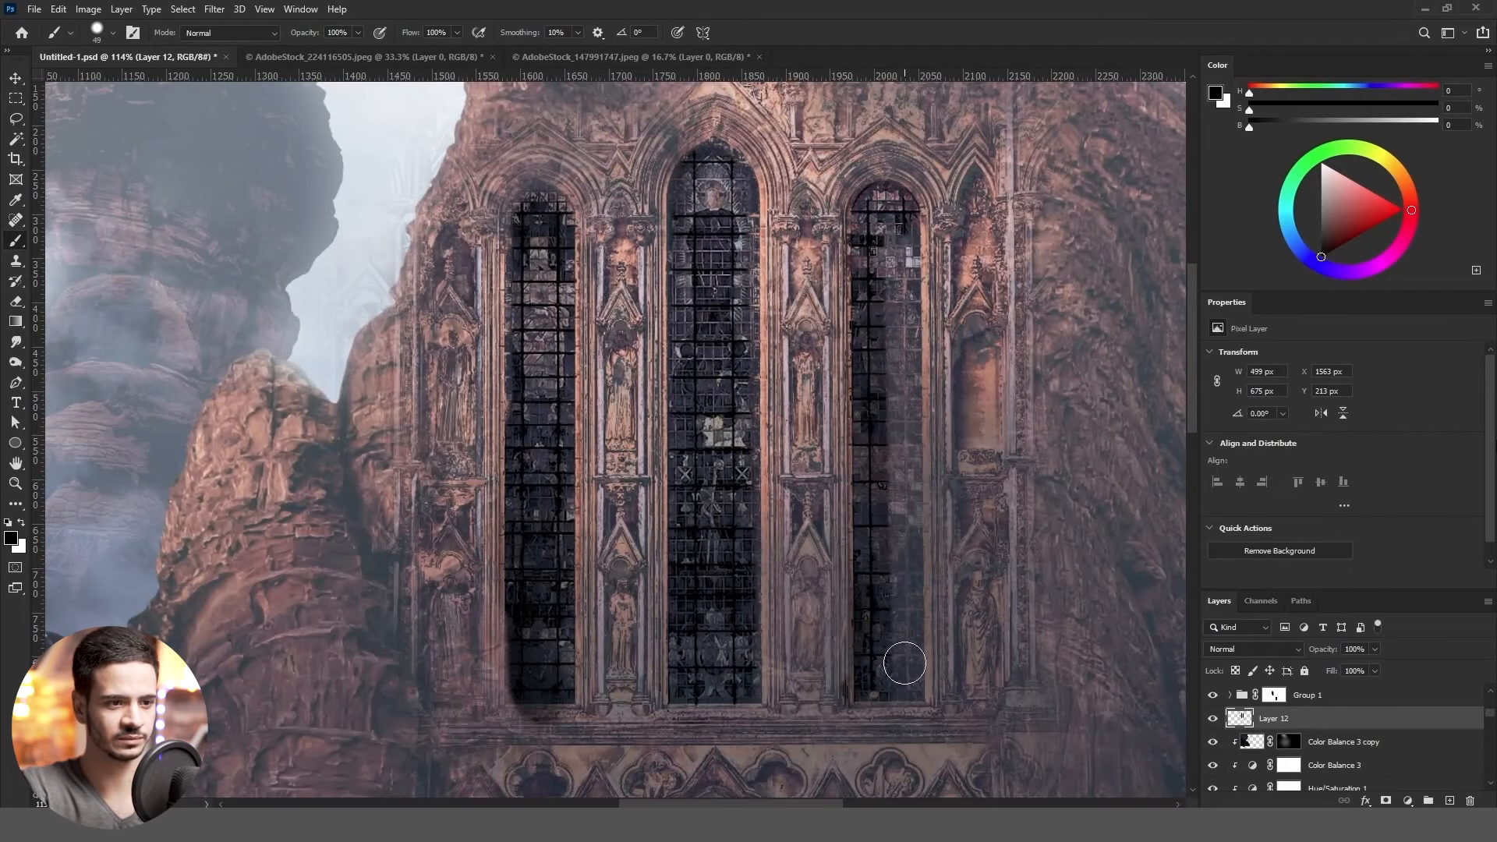
pyautogui.moveTo(904, 663); pyautogui.dragTo(886, 678)
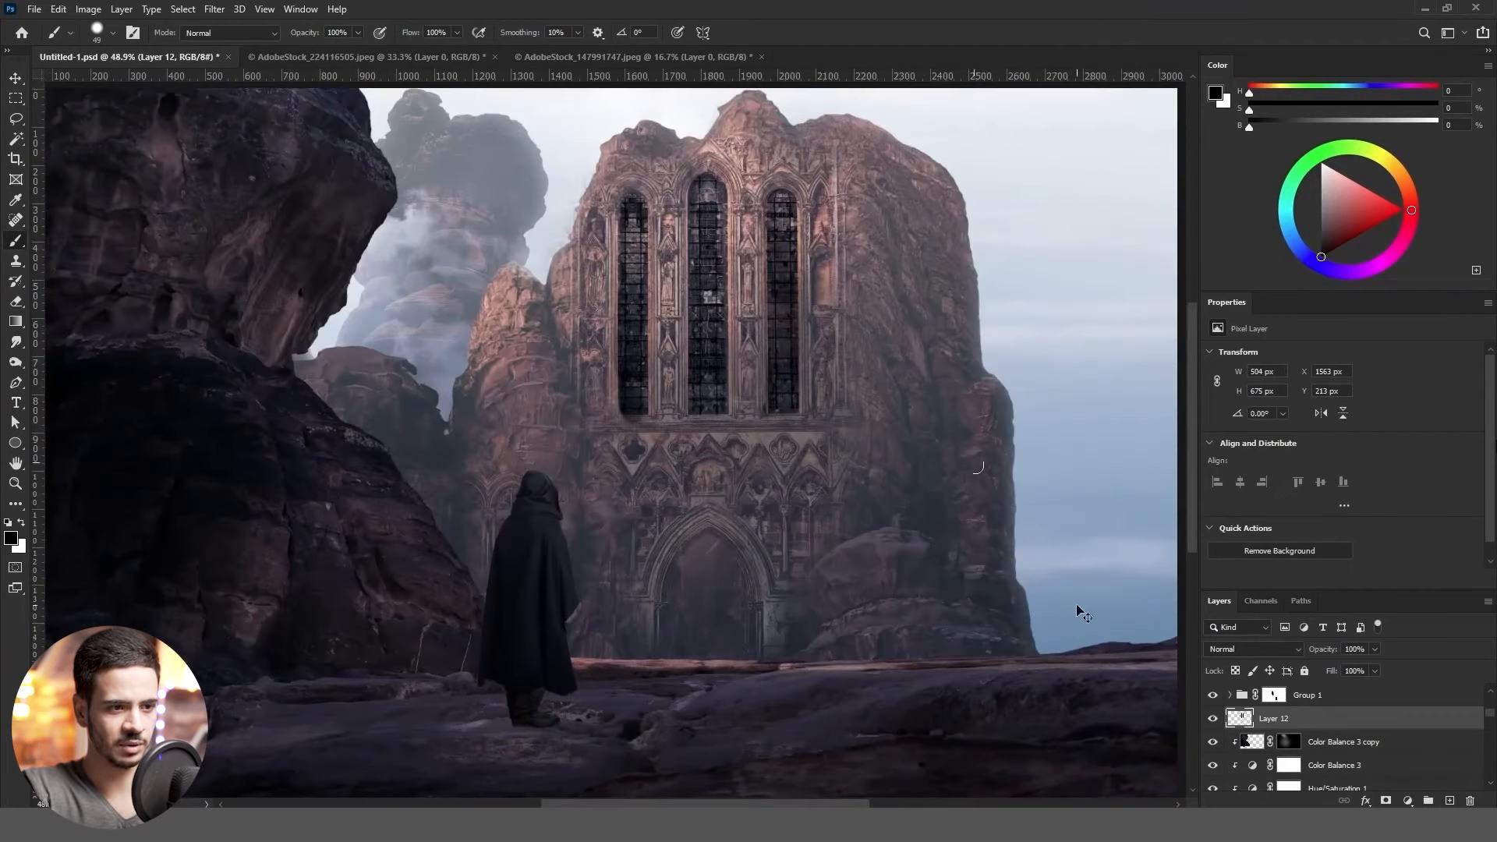
# Lift the black window shading to a hazy bluish tone with Levels
pyautogui.hotkey('ctrl', 'l')
pyautogui.moveTo(1079, 611); pyautogui.dragTo(1131, 616)
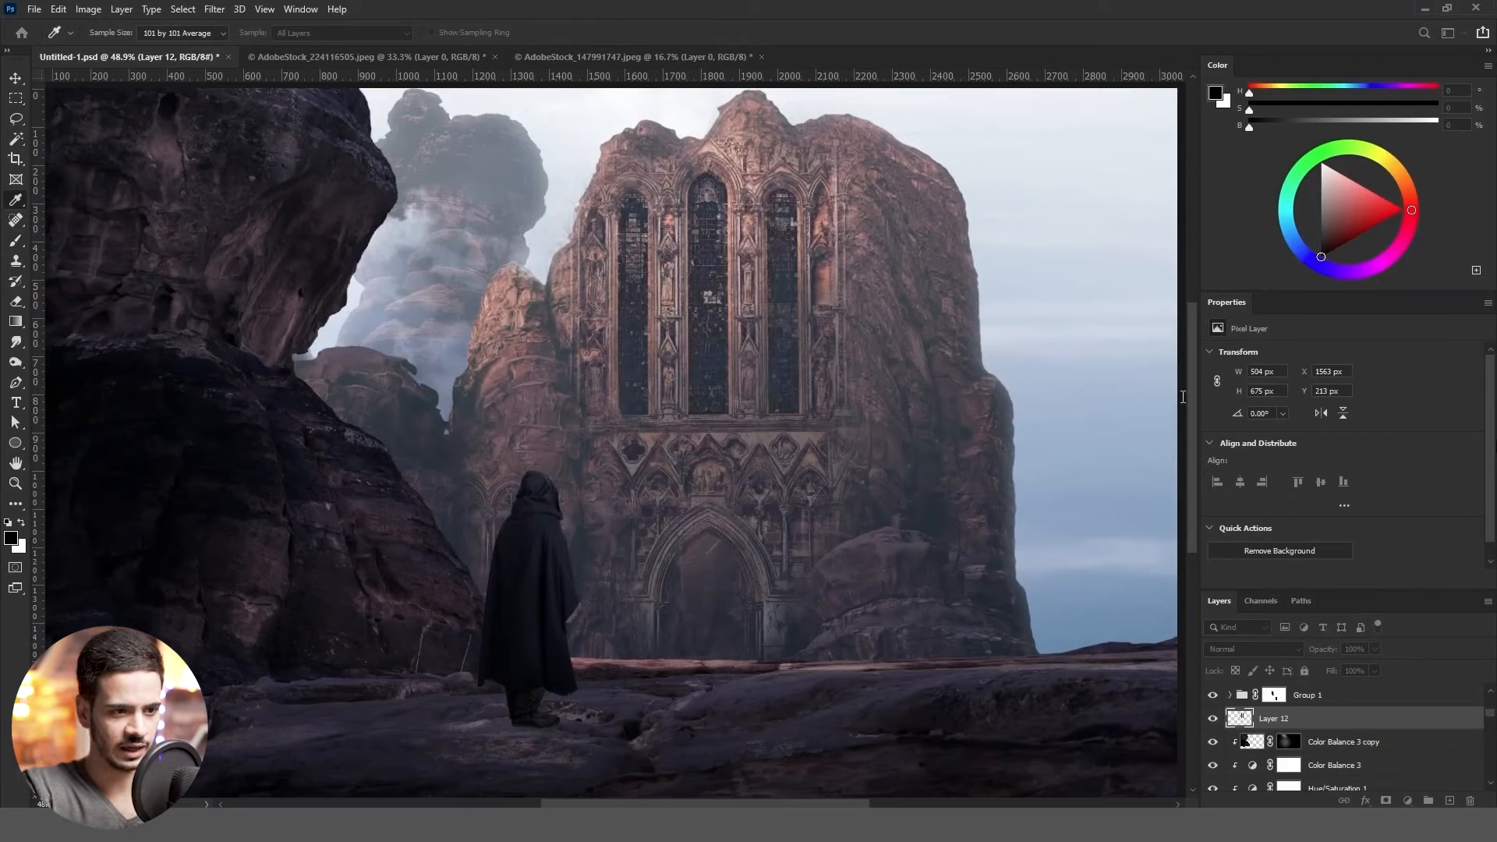
pyautogui.click(1344, 394)
# Paint the arched doorway's opening solid black on a new layer and erase the excess around its edges
pyautogui.click(1450, 801)
pyautogui.moveTo(708, 624)
pyautogui.mouseDown()
pyautogui.moveTo(688, 621)
pyautogui.moveTo(725, 652)
pyautogui.moveTo(679, 655)
pyautogui.mouseUp()
pyautogui.press('e')
pyautogui.moveTo(783, 626); pyautogui.dragTo(527, 616)
pyautogui.moveTo(759, 600); pyautogui.dragTo(758, 635)
pyautogui.hotkey('shift', 'Right')
pyautogui.hotkey('shift', 'Right')
pyautogui.hotkey('shift', 'Right')
pyautogui.hotkey('shift', 'Right')
pyautogui.hotkey('shift', 'Right')
pyautogui.hotkey('shift', 'Right')
pyautogui.moveTo(652, 616)
pyautogui.mouseDown()
pyautogui.moveTo(647, 660)
pyautogui.moveTo(686, 668)
pyautogui.mouseUp()
# Lift and tint the black doorway fill with Levels to match the surrounding haze
pyautogui.hotkey('ctrl', 'l')
pyautogui.click(681, 567)
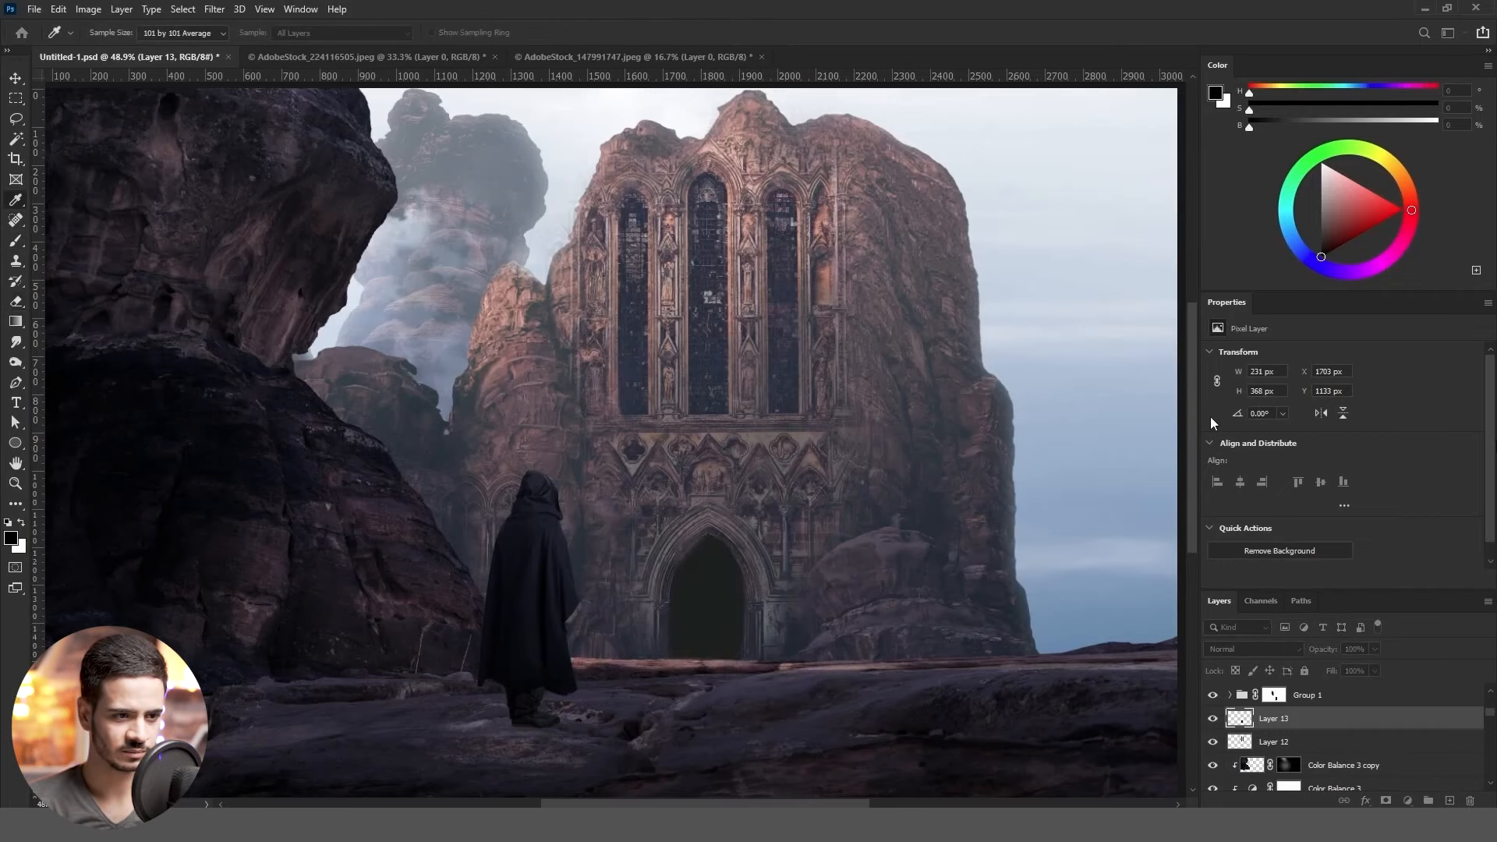
pyautogui.click(1328, 380)
# Add a layer mask shaped from the doorway fill and paint along the arch's inner edge to refine it
pyautogui.keyDown('ctrl'); pyautogui.click(1239, 718); pyautogui.keyUp('ctrl')
pyautogui.click(1385, 800)
pyautogui.press('b')
pyautogui.scroll(10, 694, 563)
pyautogui.moveTo(754, 429); pyautogui.dragTo(617, 600)
pyautogui.press('x')
pyautogui.hotkey('ctrl', '2')
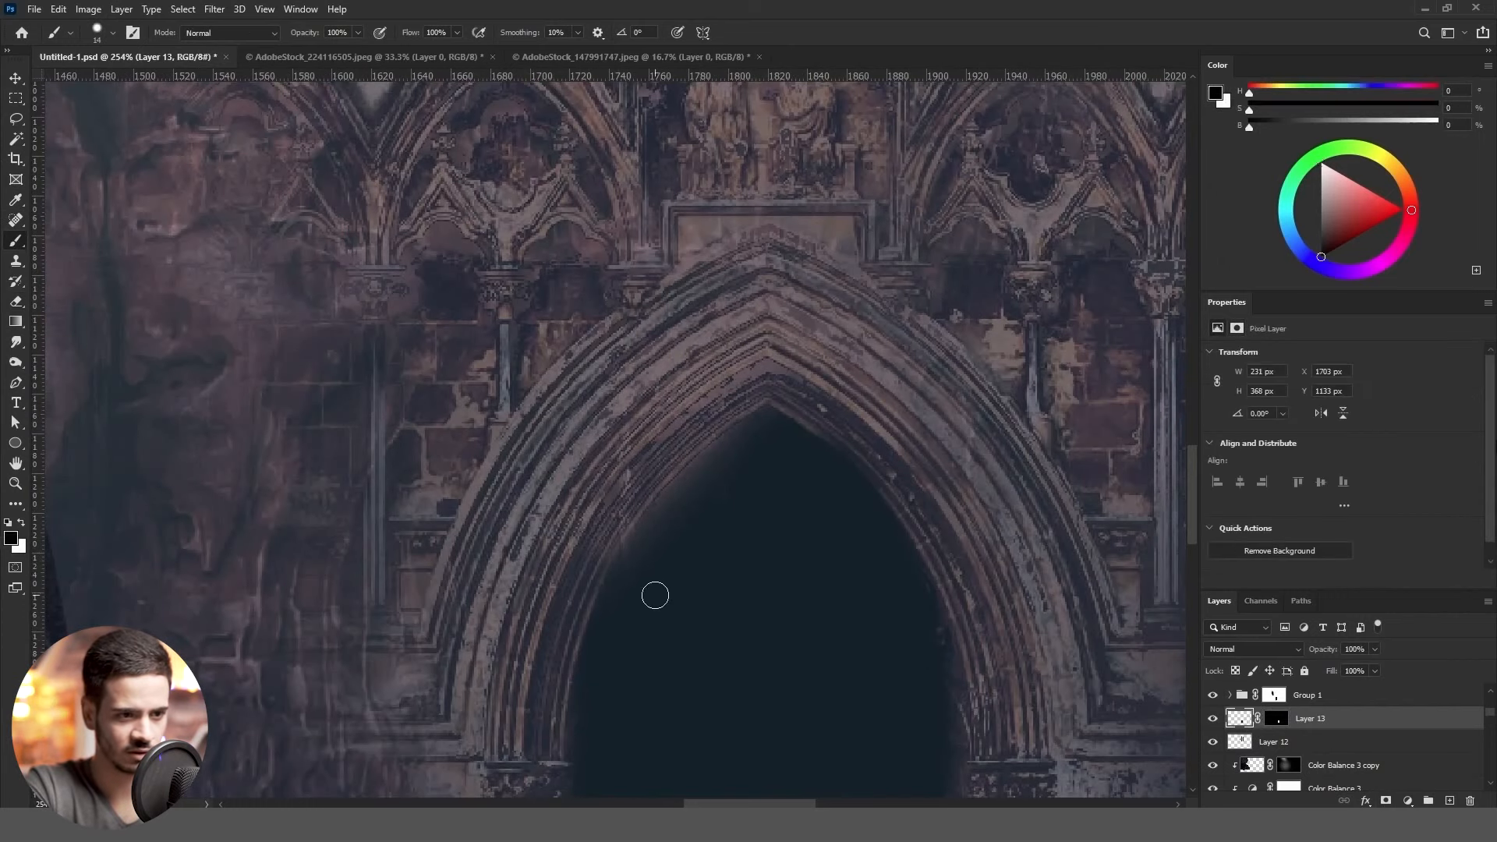
pyautogui.keyDown('alt'); pyautogui.click(692, 488); pyautogui.keyUp('alt')
pyautogui.moveTo(691, 488); pyautogui.dragTo(656, 522)
pyautogui.hotkey('ctrl', 'z')
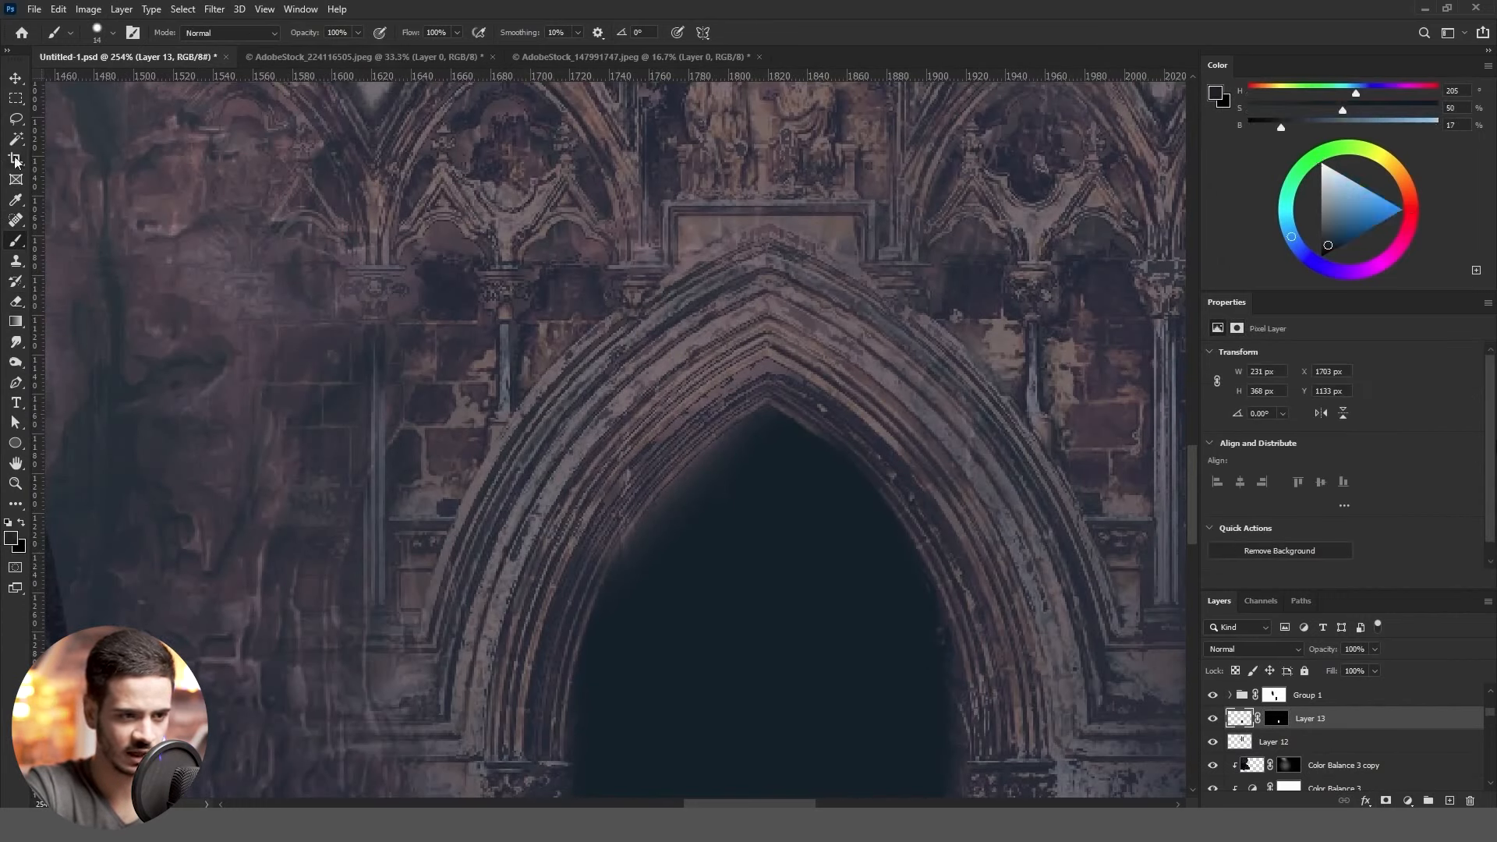
# Sample the doorway's dark blue and paint along the top inner edge of the arch to fill its point
pyautogui.click(15, 201)
pyautogui.press('b')
pyautogui.keyDown('alt'); pyautogui.click(866, 679); pyautogui.keyUp('alt')
pyautogui.moveTo(711, 489)
pyautogui.mouseDown()
pyautogui.moveTo(634, 589)
pyautogui.moveTo(768, 416)
pyautogui.mouseUp()
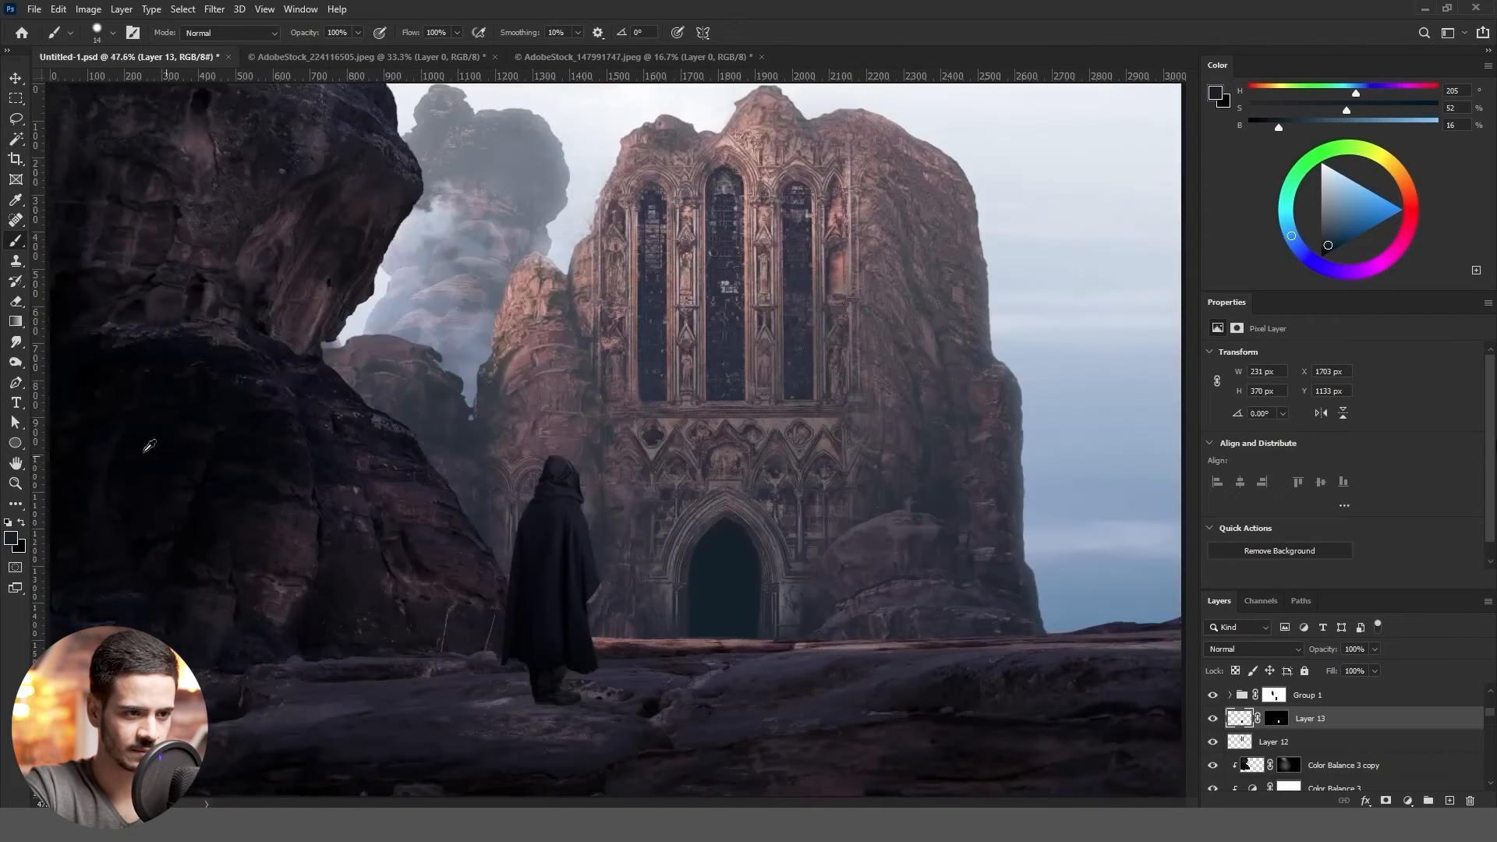
# Draw a brighter blue gradient at 25% opacity up from the doorway's base on a new layer clipped to the doorway fill
pyautogui.press('g')
pyautogui.keyDown('alt'); pyautogui.click(1334, 726); pyautogui.keyUp('alt')
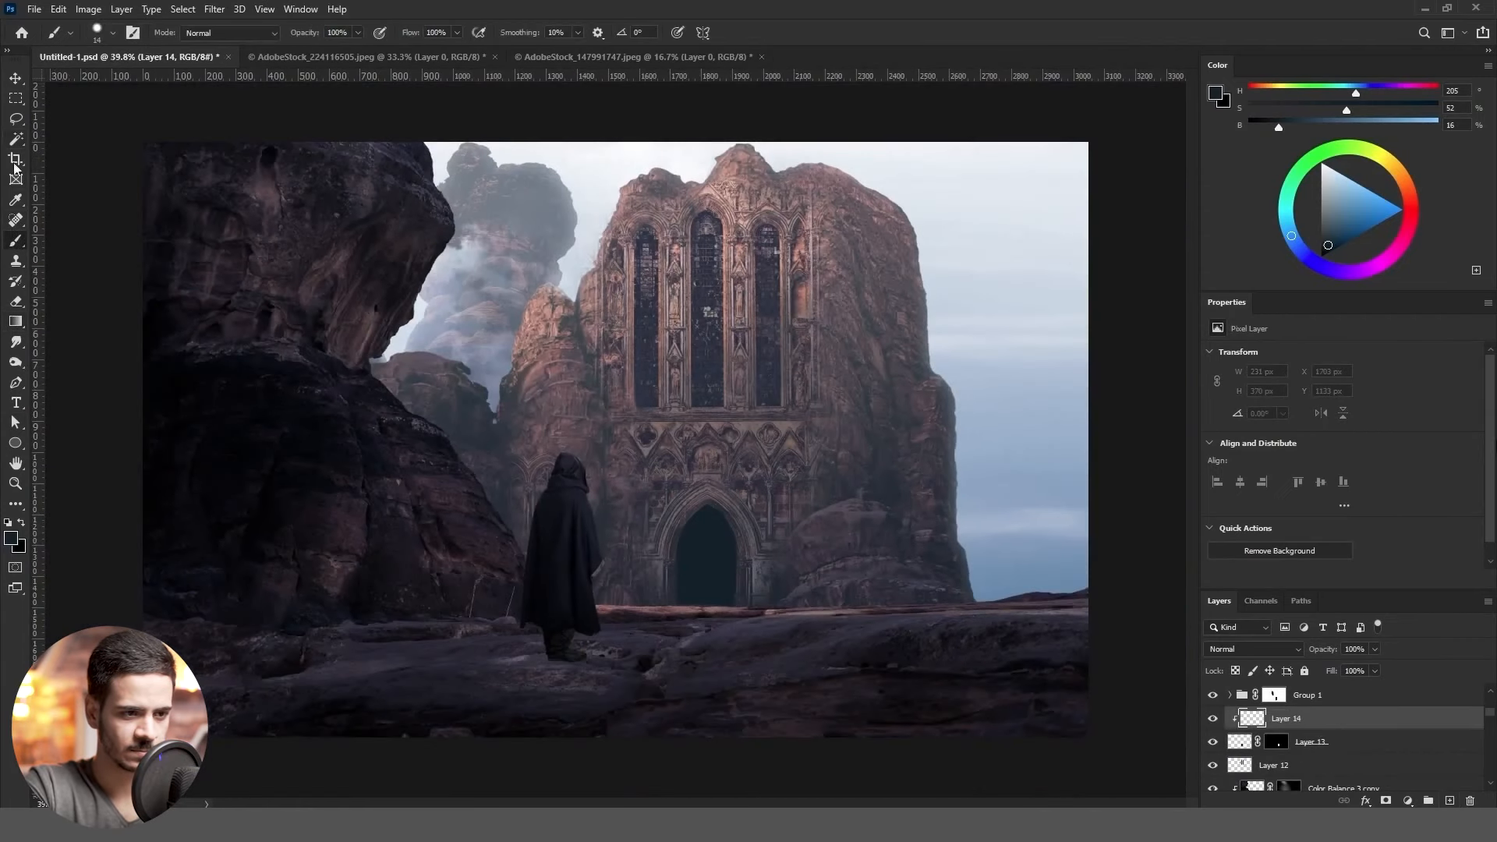
pyautogui.click(1310, 124)
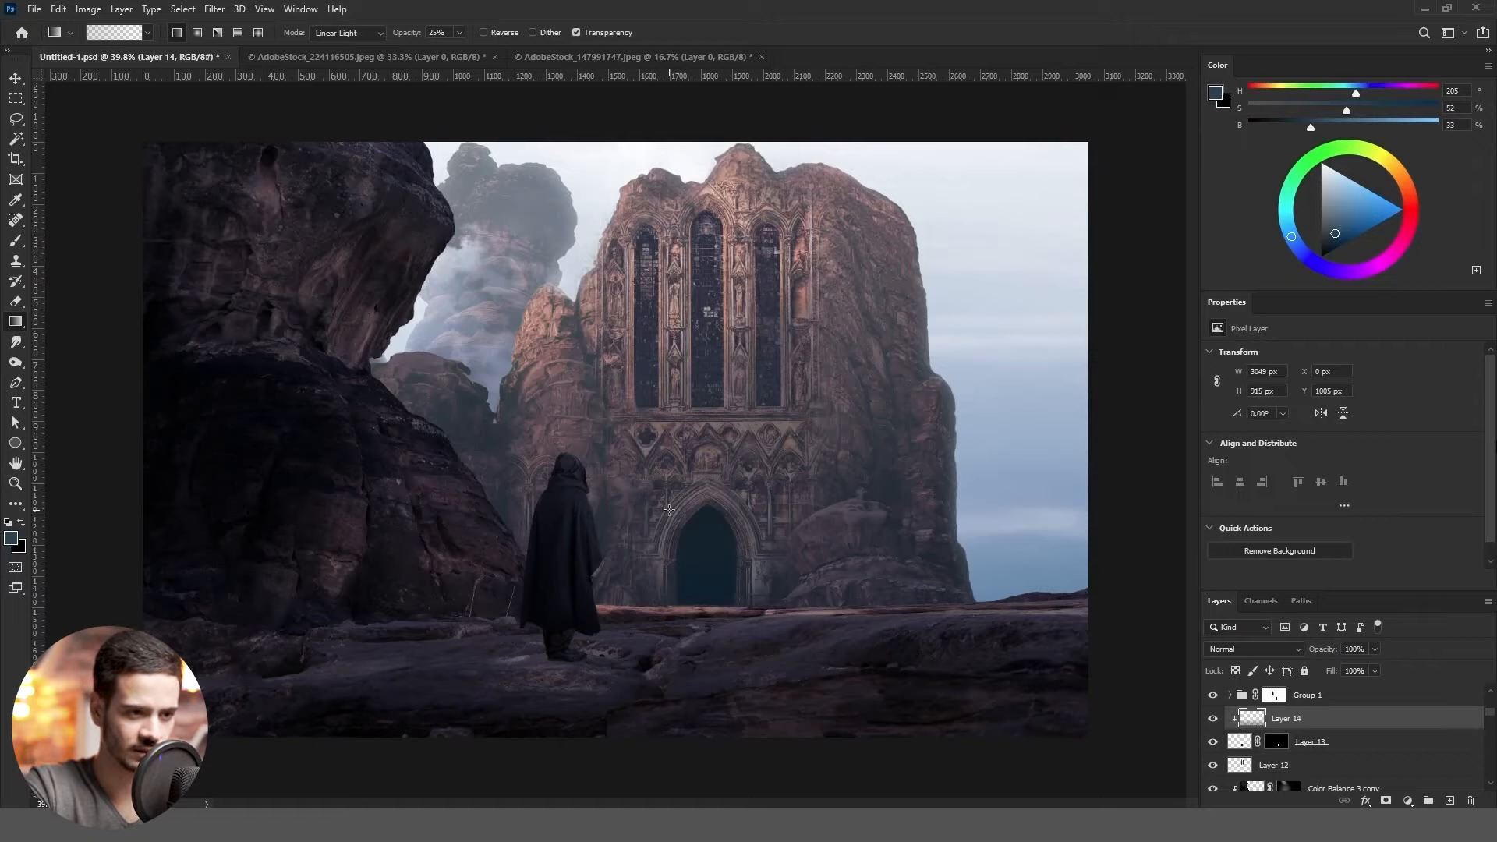
pyautogui.click(1357, 126)
pyautogui.hotkey('ctrl', 'z')
pyautogui.moveTo(668, 724); pyautogui.dragTo(712, 499)
pyautogui.hotkey('ctrl', 'z')
pyautogui.moveTo(758, 723); pyautogui.dragTo(737, 312)
# Clip a new layer to the window shading, draw an upward gradient in blue H 205, S 52, B 80 over it, and save
pyautogui.click(1357, 764)
pyautogui.click(1450, 801)
pyautogui.hotkey('ctrl', 'alt', 'g')
pyautogui.click(1313, 126)
pyautogui.click(1399, 125)
pyautogui.moveTo(768, 468); pyautogui.dragTo(768, 270)
pyautogui.hotkey('ctrl', 's')
# Add a 30% Screen-mode Inner Glow to the left foreground rock and convert it to its own clipped layer
pyautogui.scroll(-3, 780, 426)
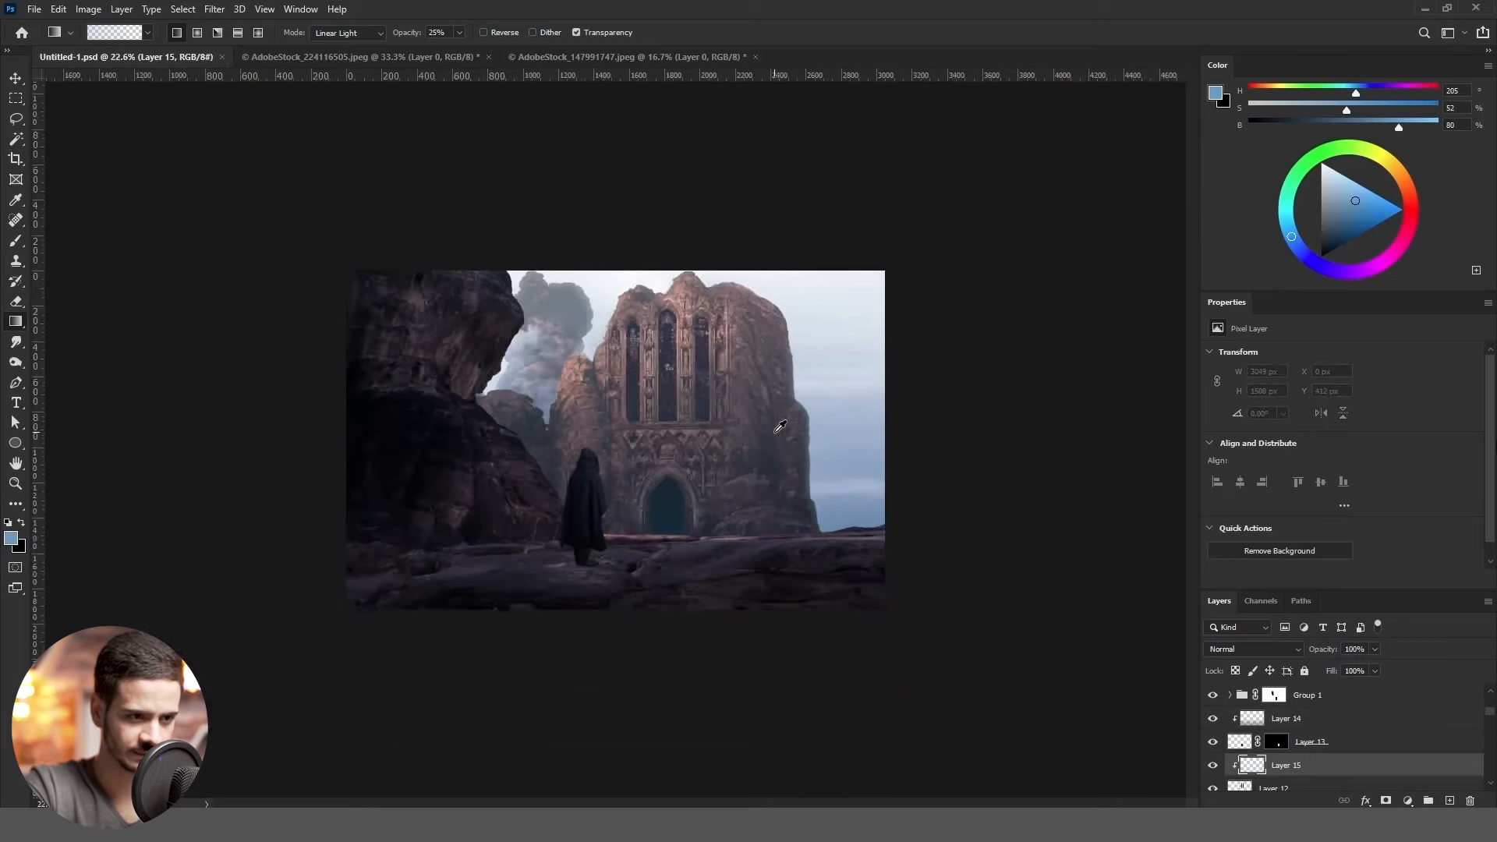
pyautogui.scroll(5, 775, 432)
pyautogui.press('v')
pyautogui.scroll(-1, 571, 524)
pyautogui.scroll(1, 571, 525)
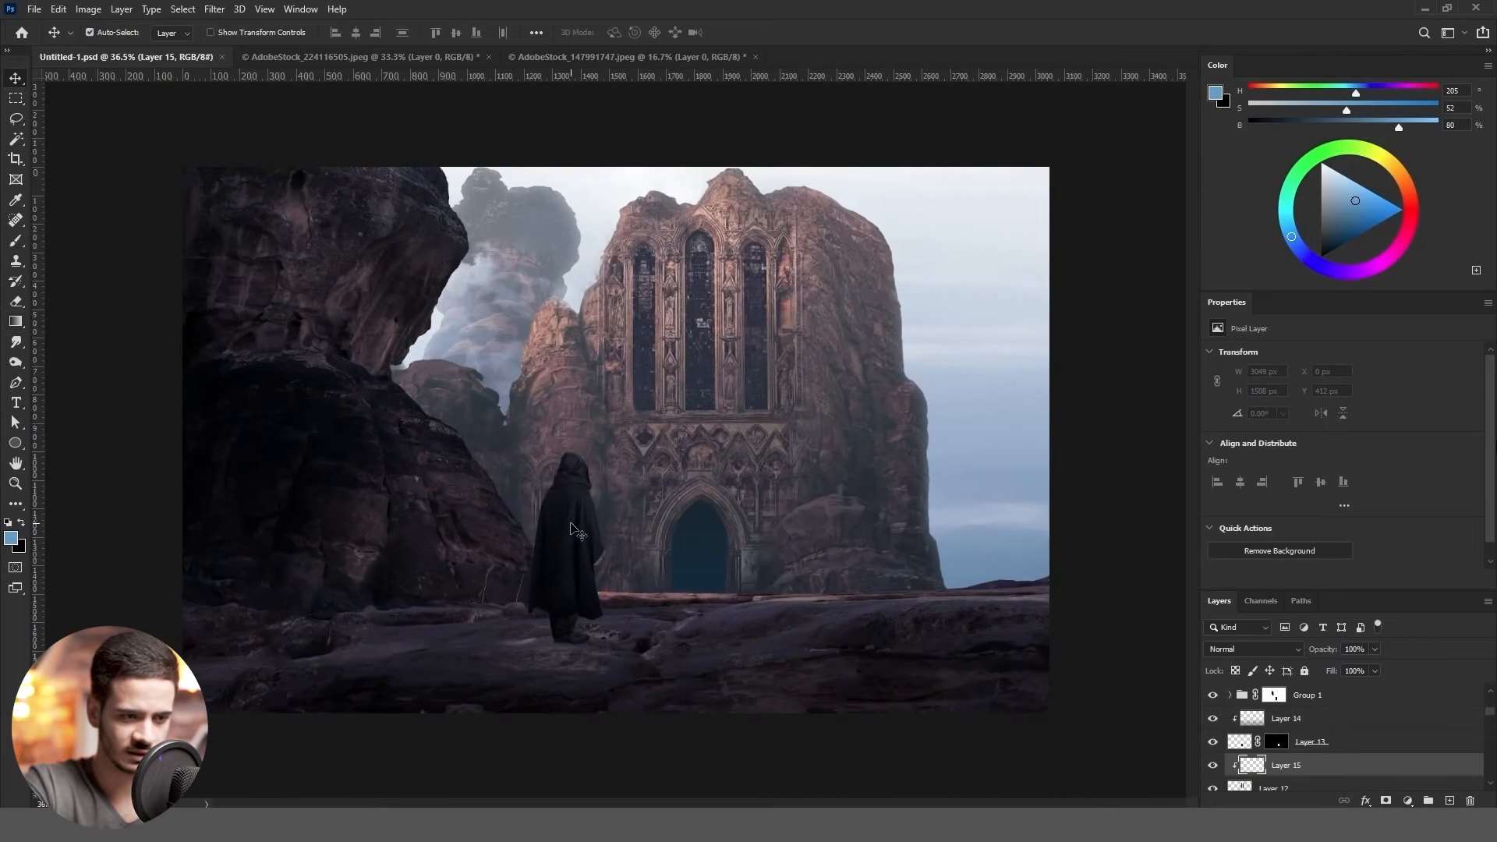
pyautogui.click(360, 290)
pyautogui.click(1257, 755)
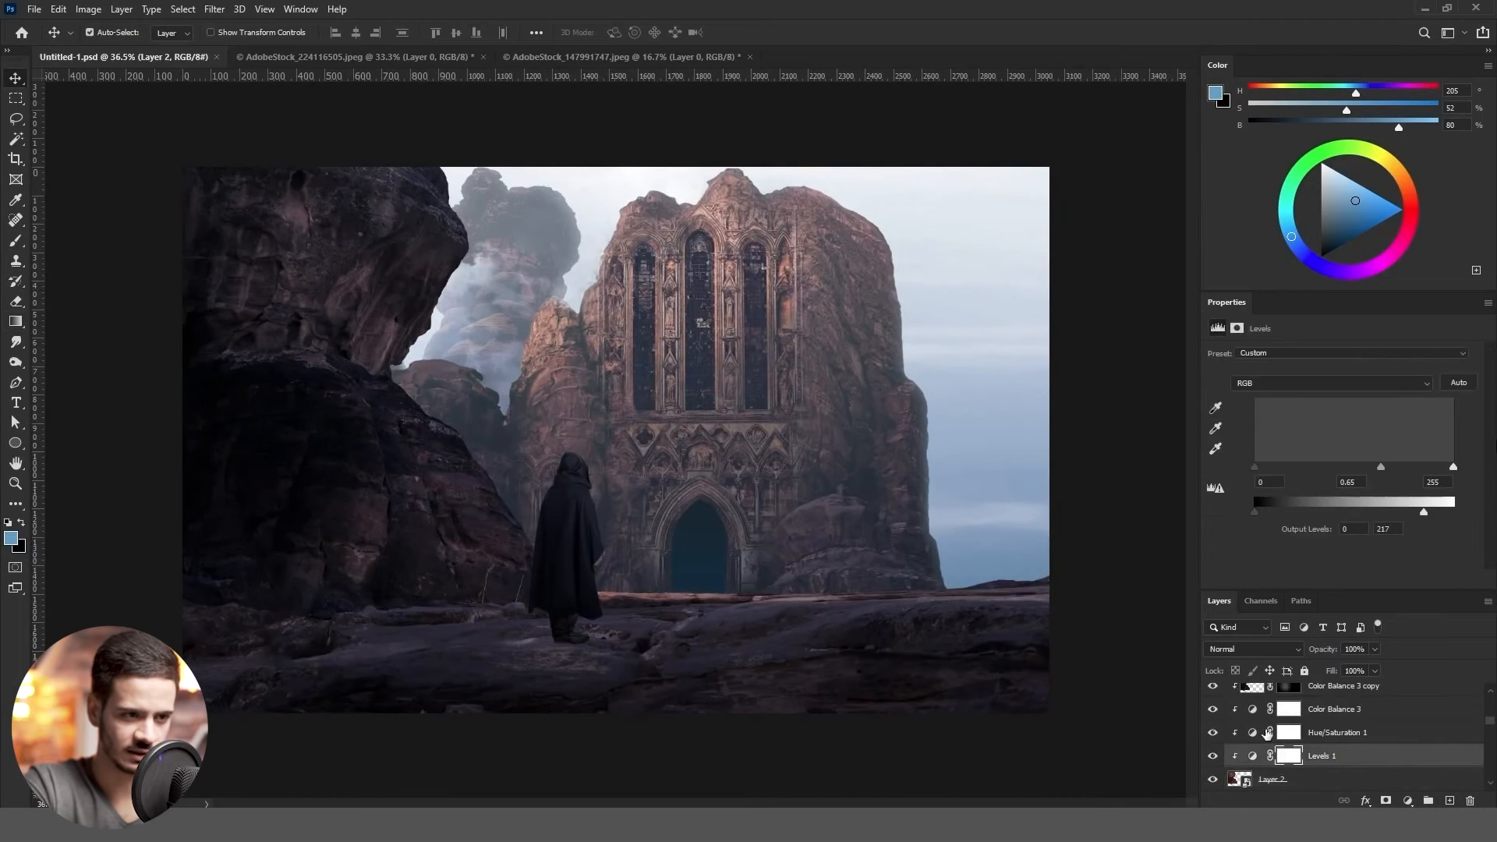
pyautogui.doubleClick(1343, 779)
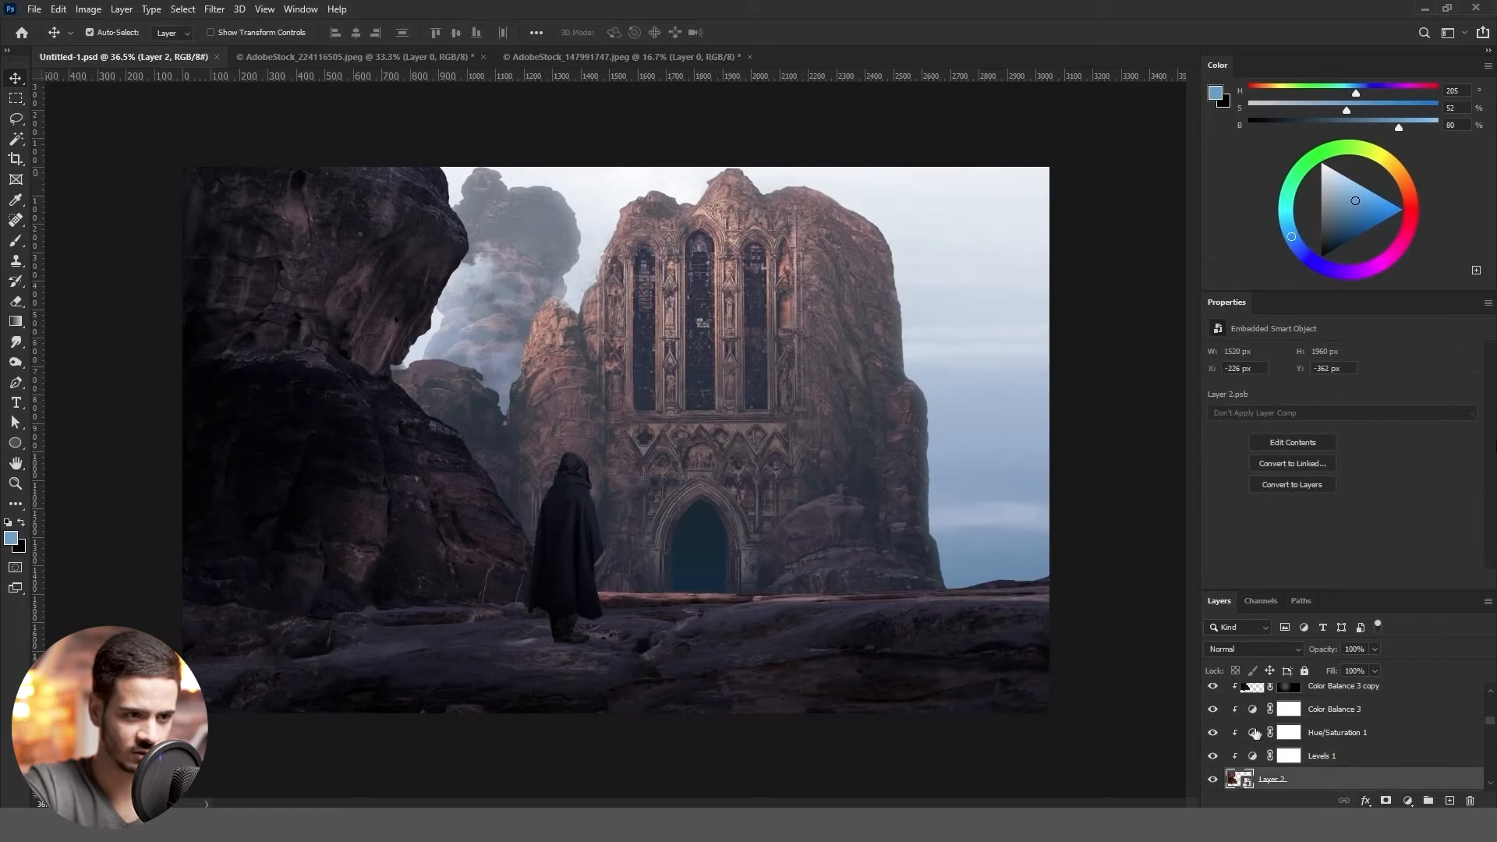
pyautogui.click(538, 447)
pyautogui.press('Return')
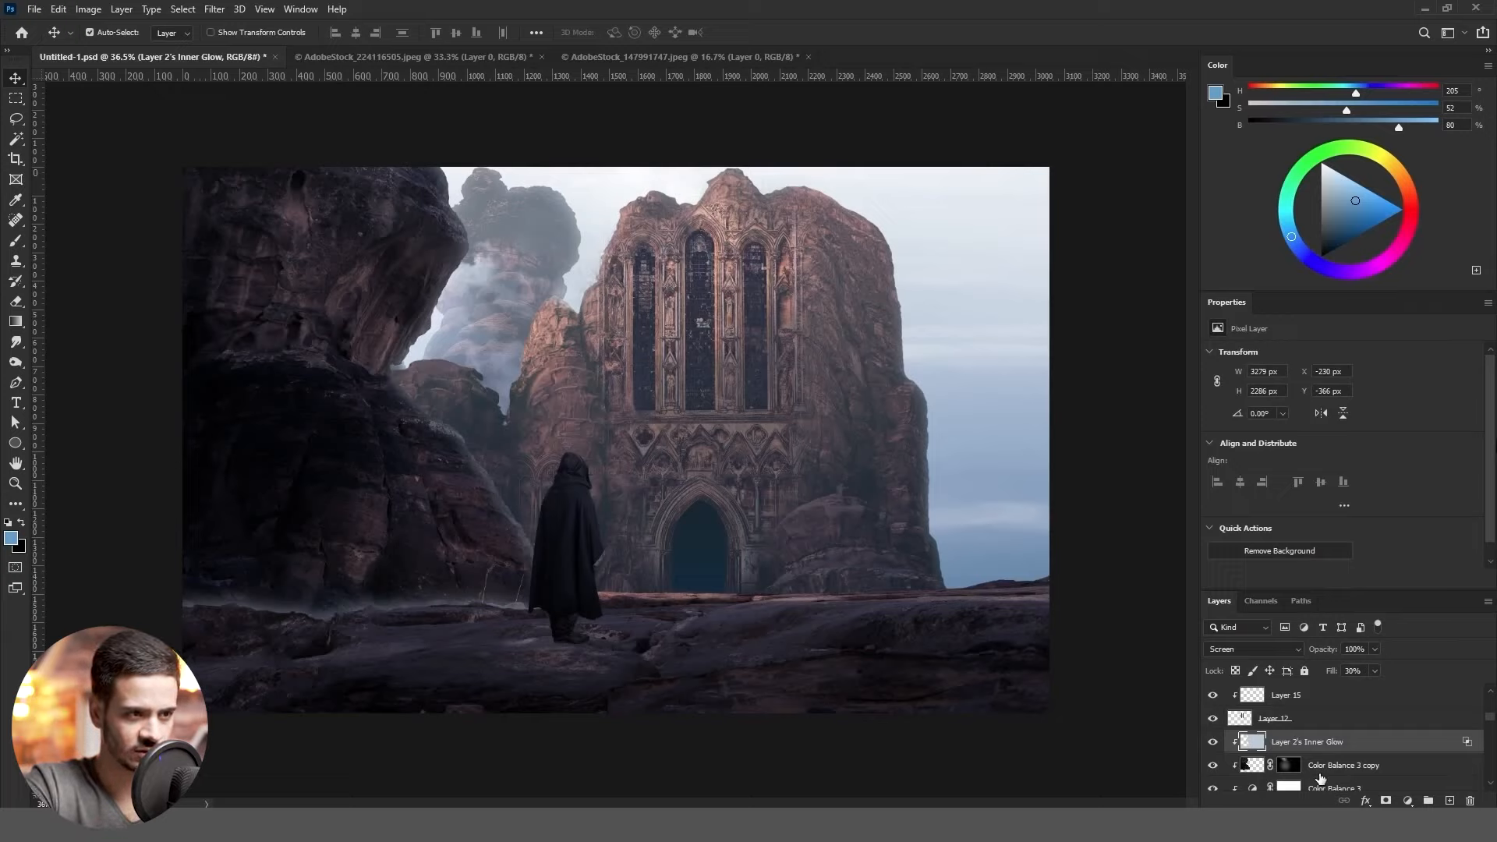
# Hide the glow with a black layer mask, paint it back softly along the left rock's sky-facing edge, and save
pyautogui.click(1385, 801)
pyautogui.hotkey('ctrl', 'i')
pyautogui.press('b')
pyautogui.click(421, 348)
pyautogui.click(478, 206)
pyautogui.press('x')
pyautogui.click(530, 317)
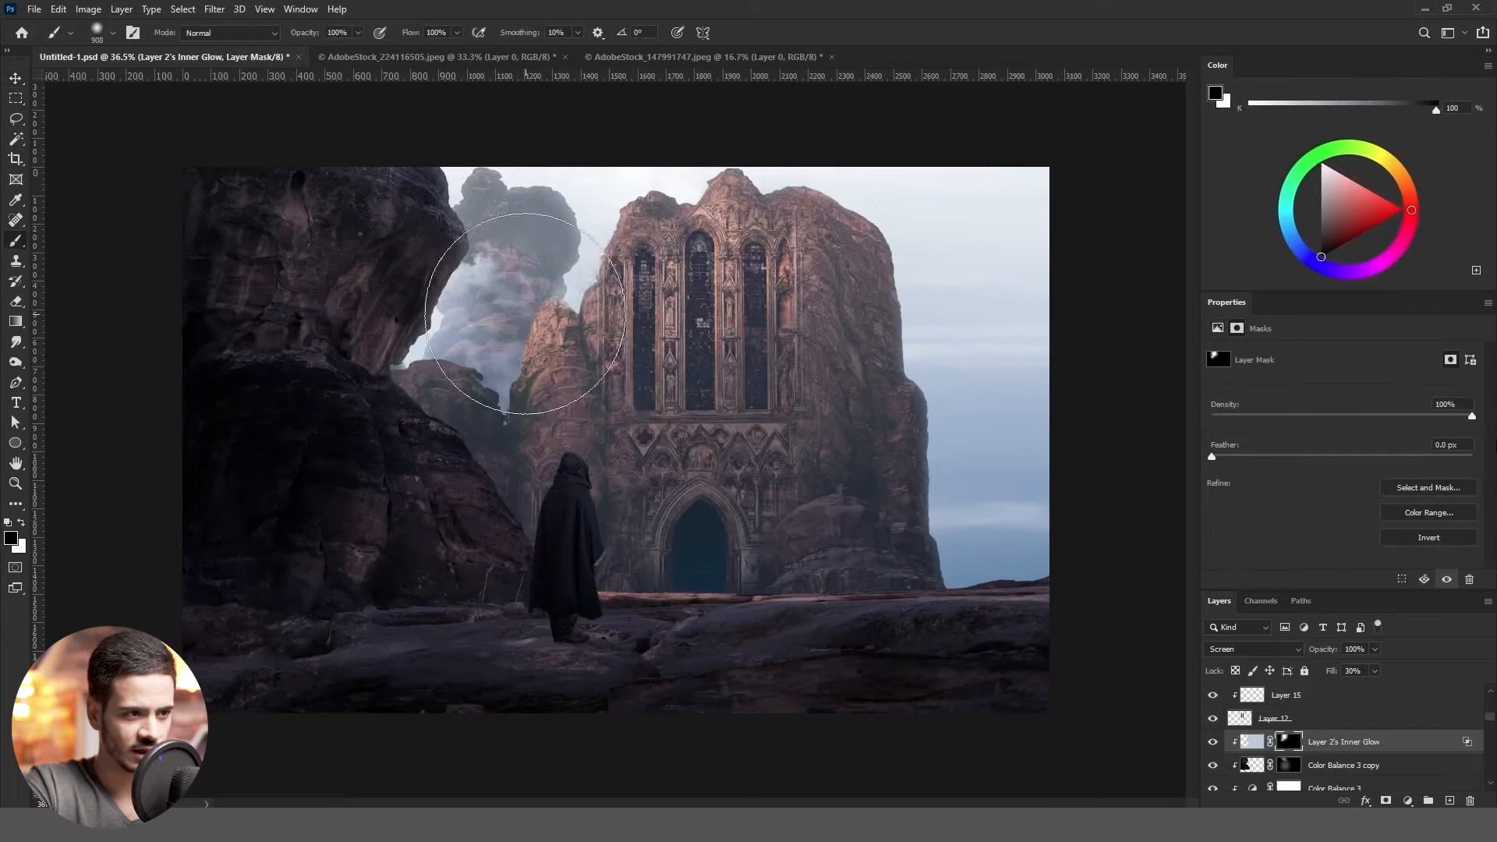
pyautogui.press('x')
pyautogui.moveTo(765, 490)
pyautogui.mouseDown()
pyautogui.moveTo(732, 491)
pyautogui.moveTo(764, 499)
pyautogui.mouseUp()
pyautogui.hotkey('ctrl', 's')
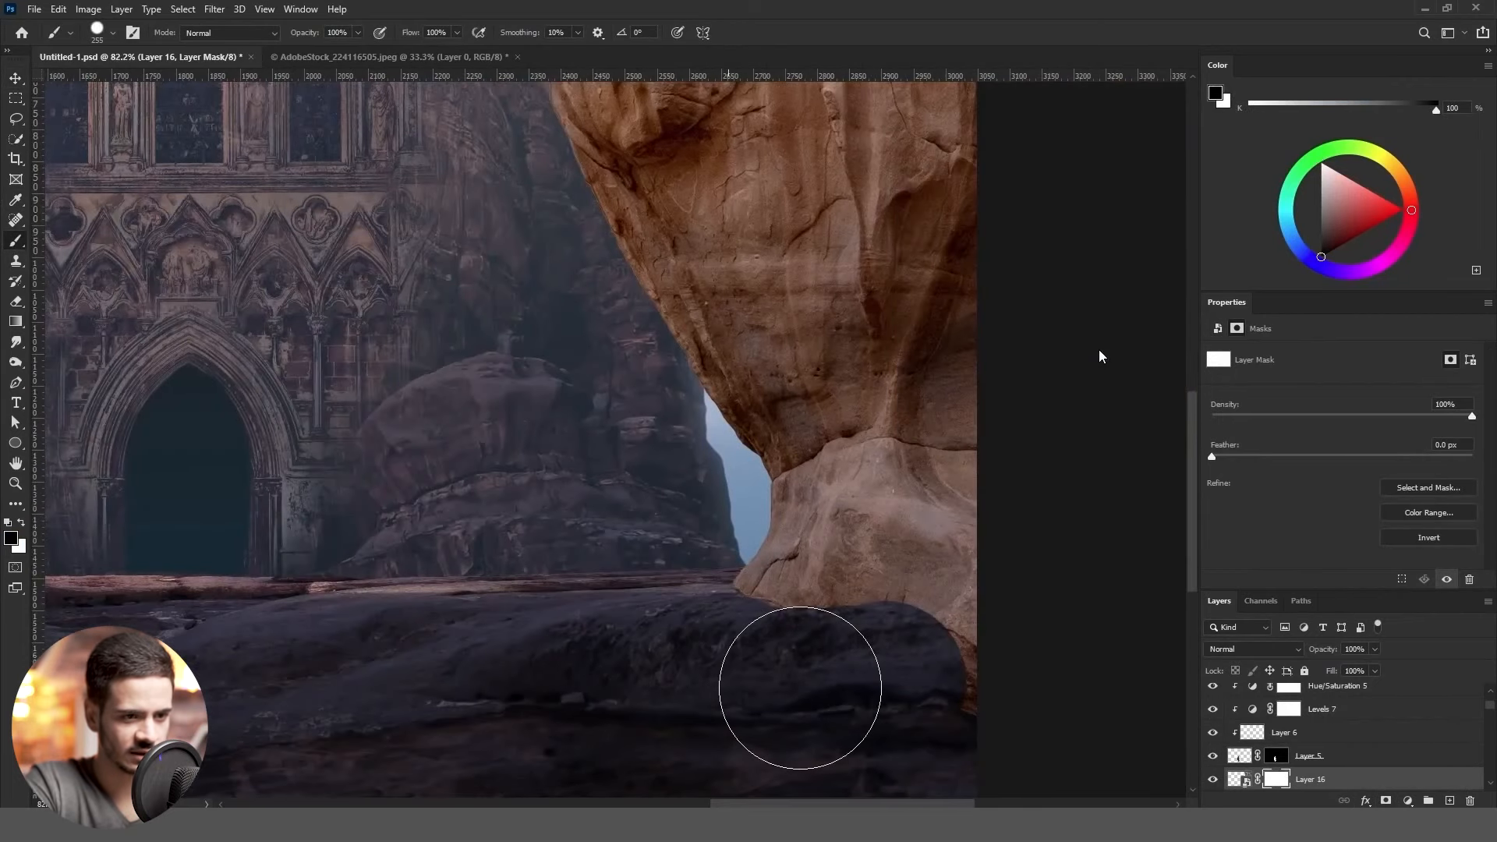
# Paint black on the new right-hand rock's mask to hide its base below the ground line
pyautogui.click(112, 33)
pyautogui.moveTo(797, 648); pyautogui.dragTo(959, 644)
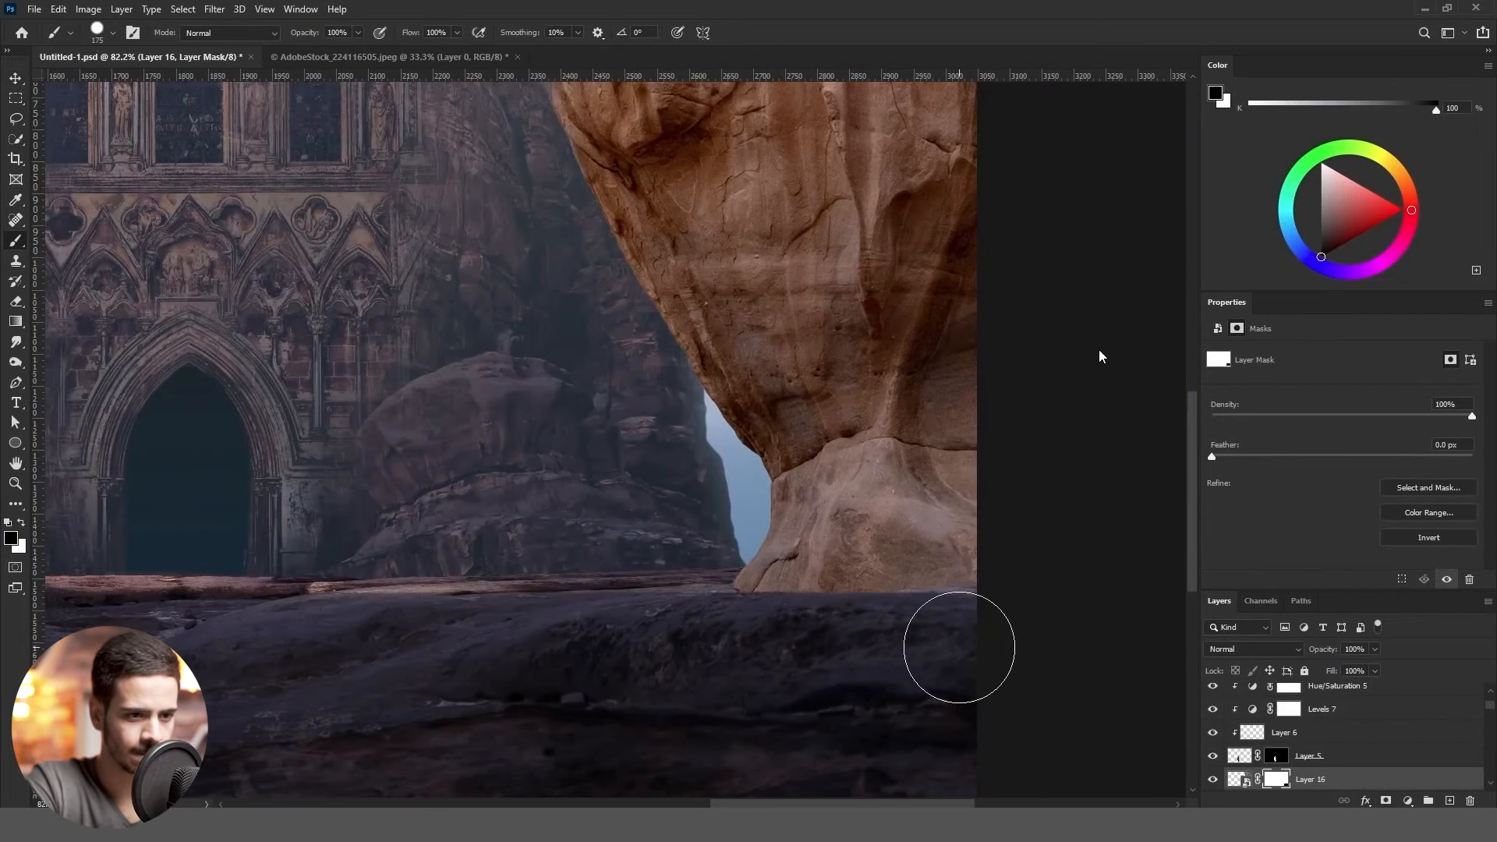
pyautogui.hotkey('ctrl', 'z')
pyautogui.moveTo(809, 662); pyautogui.dragTo(928, 656)
pyautogui.scroll(-5, 907, 660)
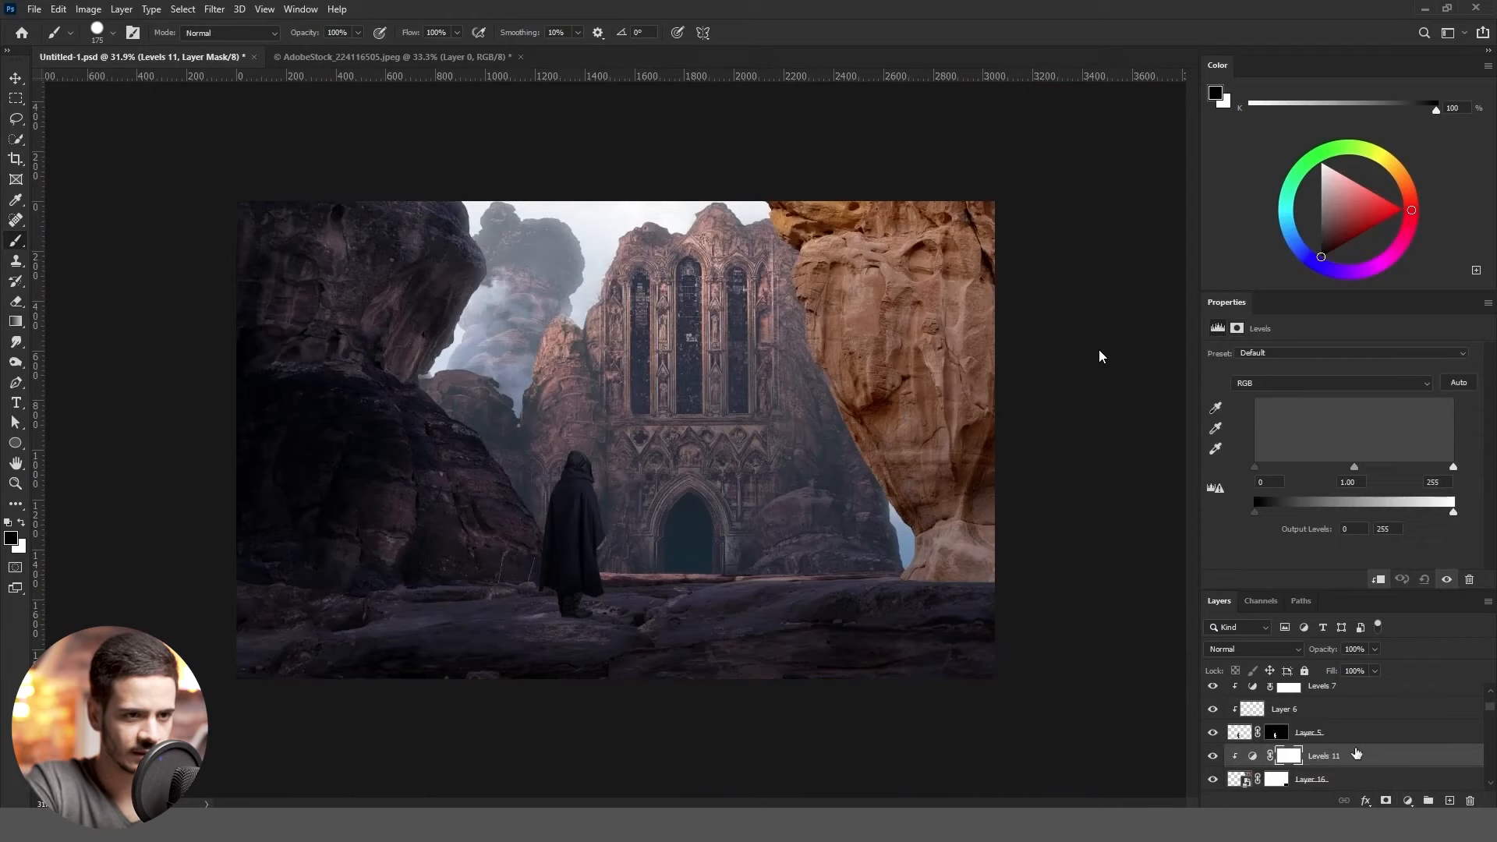
# Darken the right-hand rock with a clipped Levels adjustment, lowering the white output and raising the black input
pyautogui.moveTo(1454, 512); pyautogui.dragTo(1393, 467)
pyautogui.moveTo(1421, 512)
pyautogui.mouseDown()
pyautogui.moveTo(1393, 467)
pyautogui.moveTo(1402, 512)
pyautogui.mouseUp()
pyautogui.moveTo(1254, 467); pyautogui.dragTo(1271, 468)
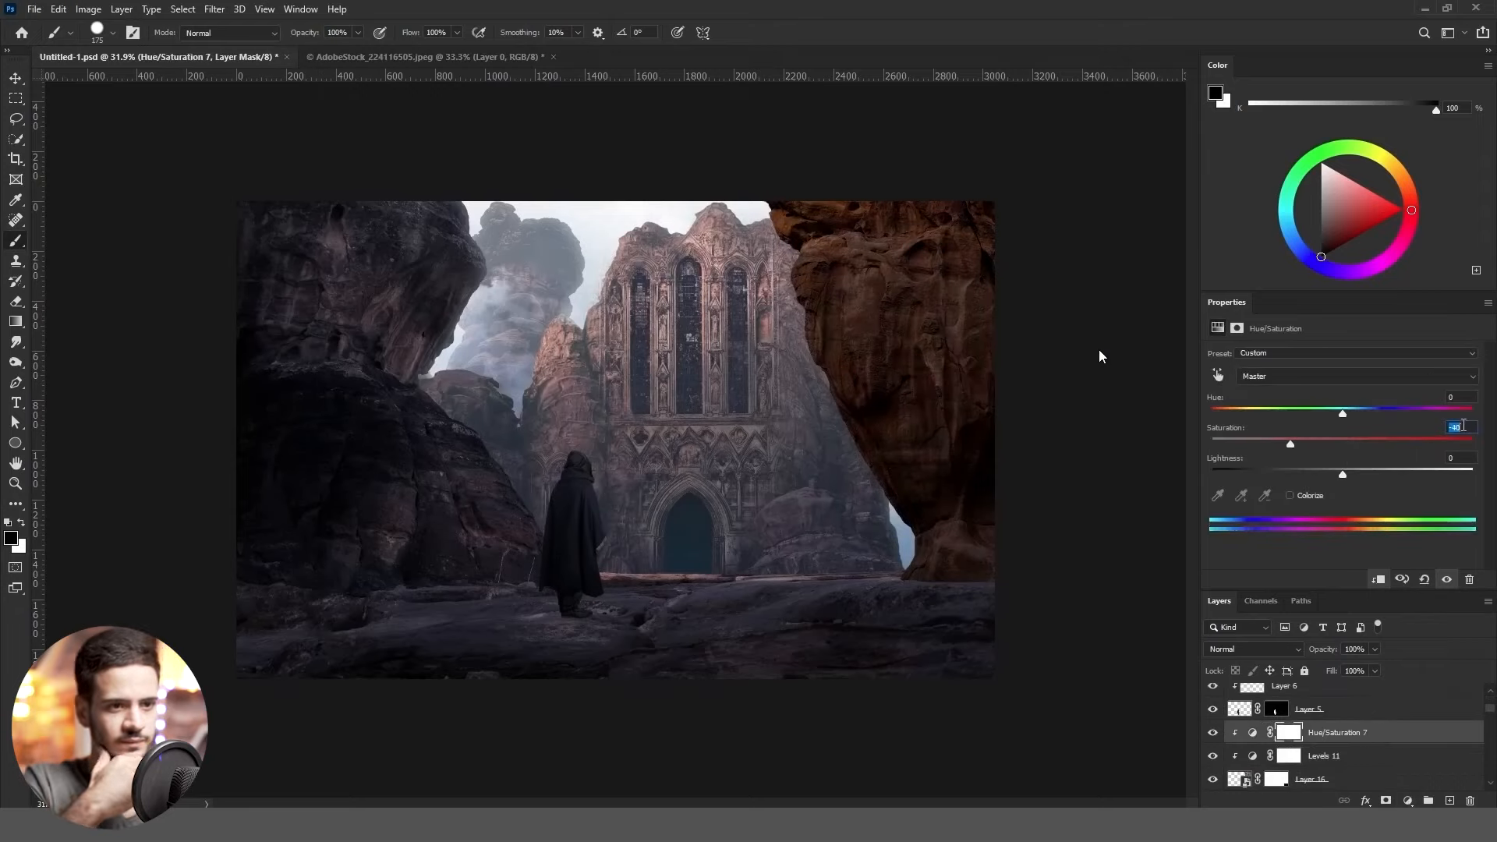
# Cool the right-hand rock with a clipped Color-mode Color Balance, setting midtones to cyan -20, magenta -3 and blue +30
pyautogui.click(1464, 434)
pyautogui.scroll(20, 1464, 434)
pyautogui.click(1463, 382)
pyautogui.scroll(-11, 1463, 382)
pyautogui.click(1464, 434)
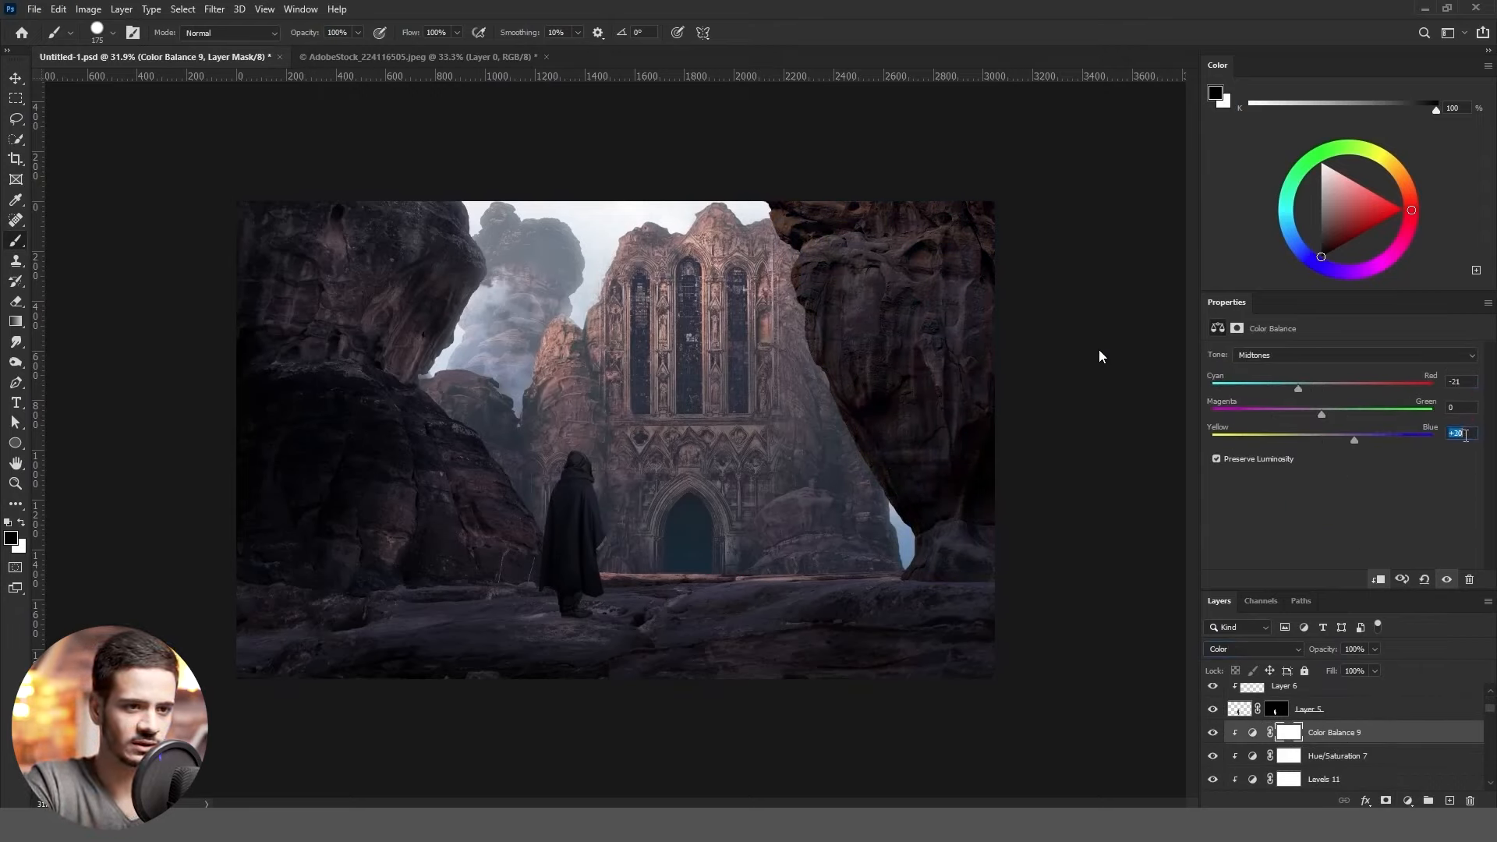
pyautogui.click(1462, 408)
pyautogui.scroll(-3, 1465, 404)
pyautogui.click(1463, 382)
pyautogui.scroll(-11, 1469, 383)
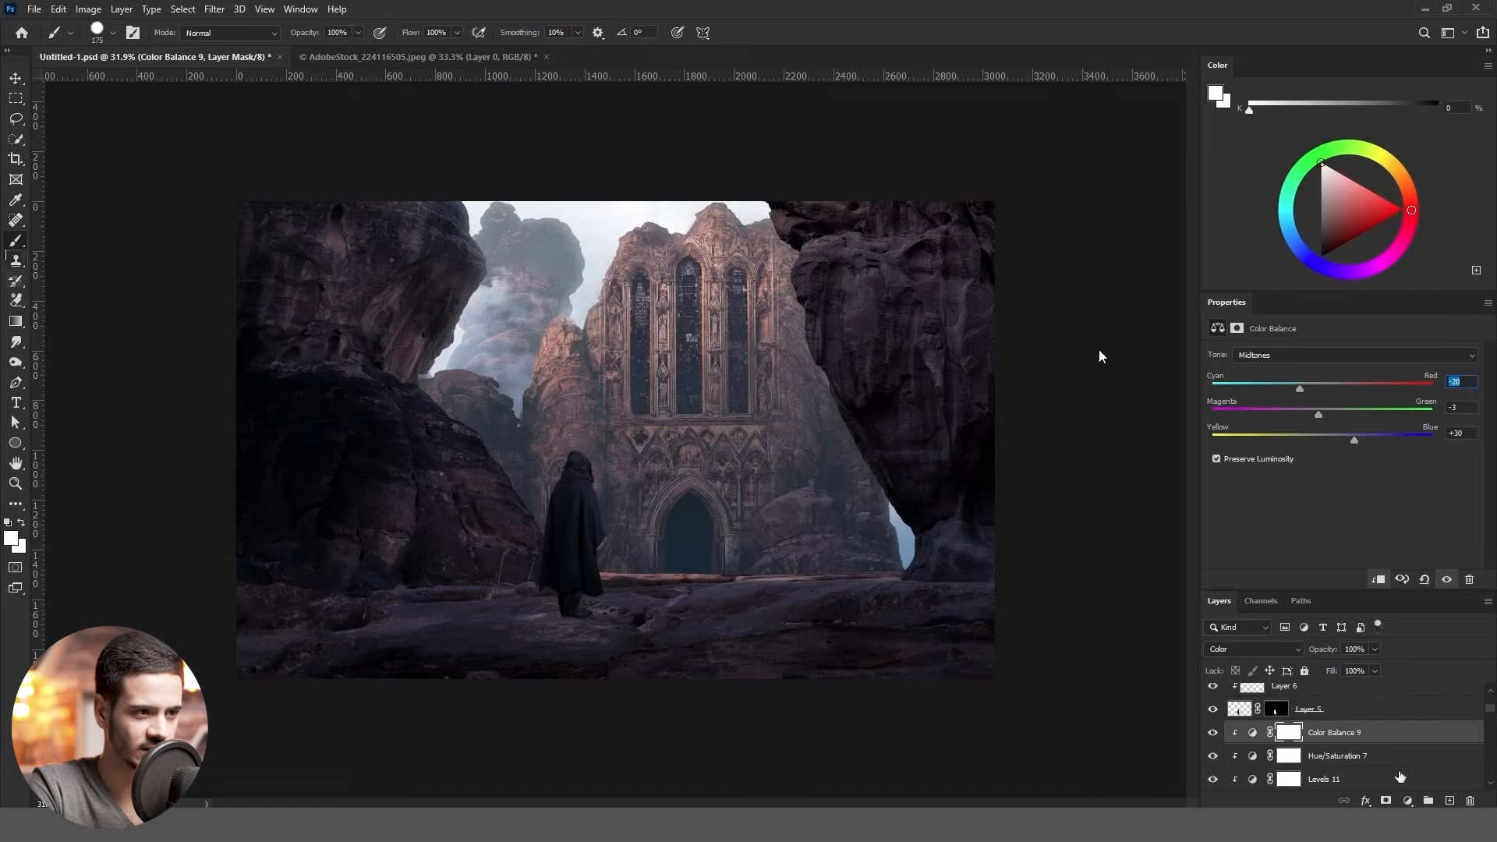
pyautogui.moveTo(865, 277); pyautogui.dragTo(872, 323)
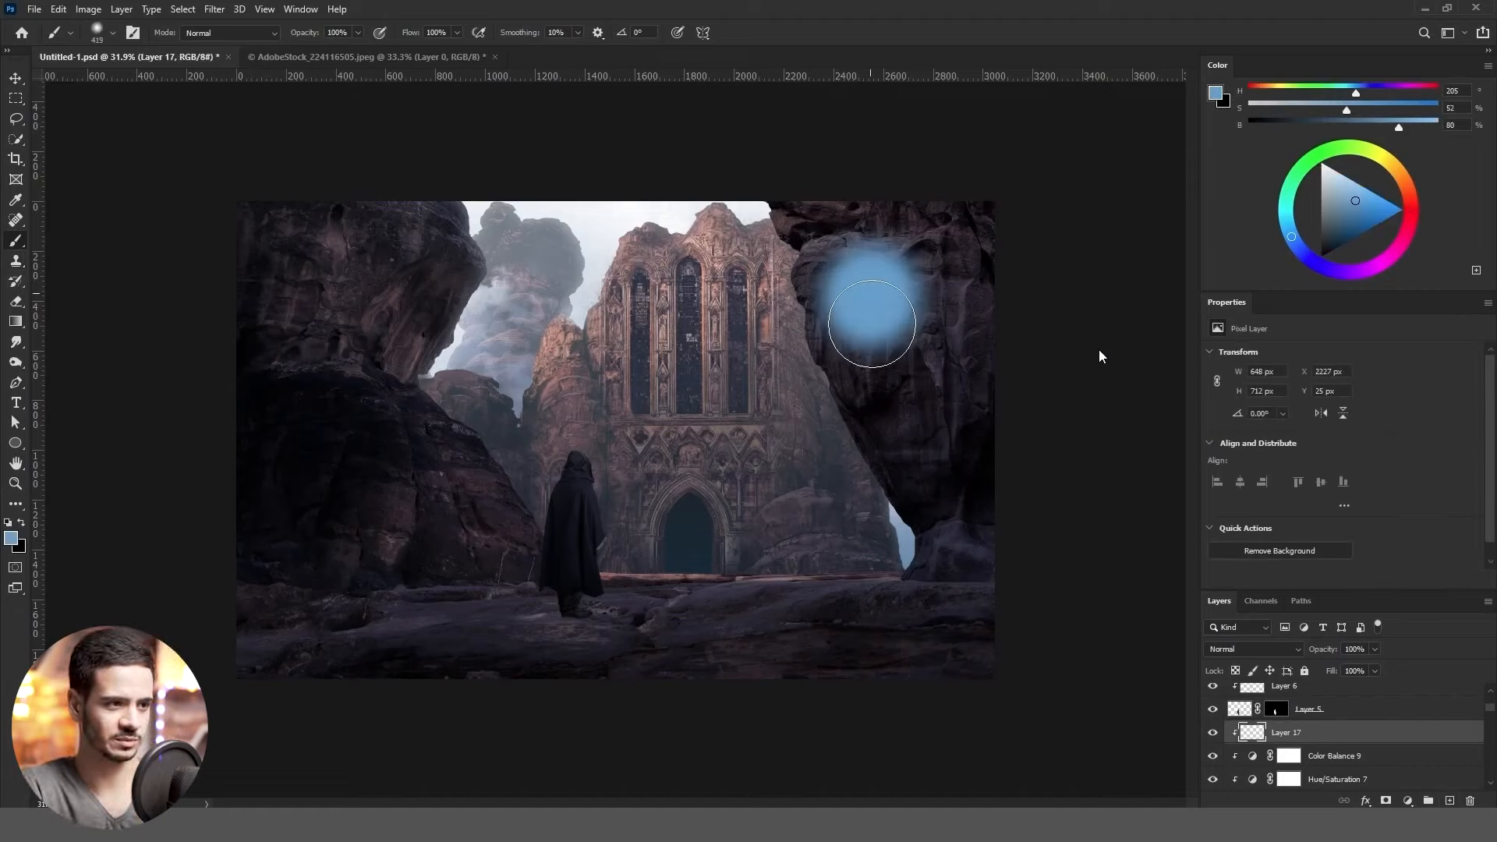
pyautogui.hotkey('ctrl', 'z')
pyautogui.keyDown('alt'); pyautogui.click(371, 316); pyautogui.keyUp('alt')
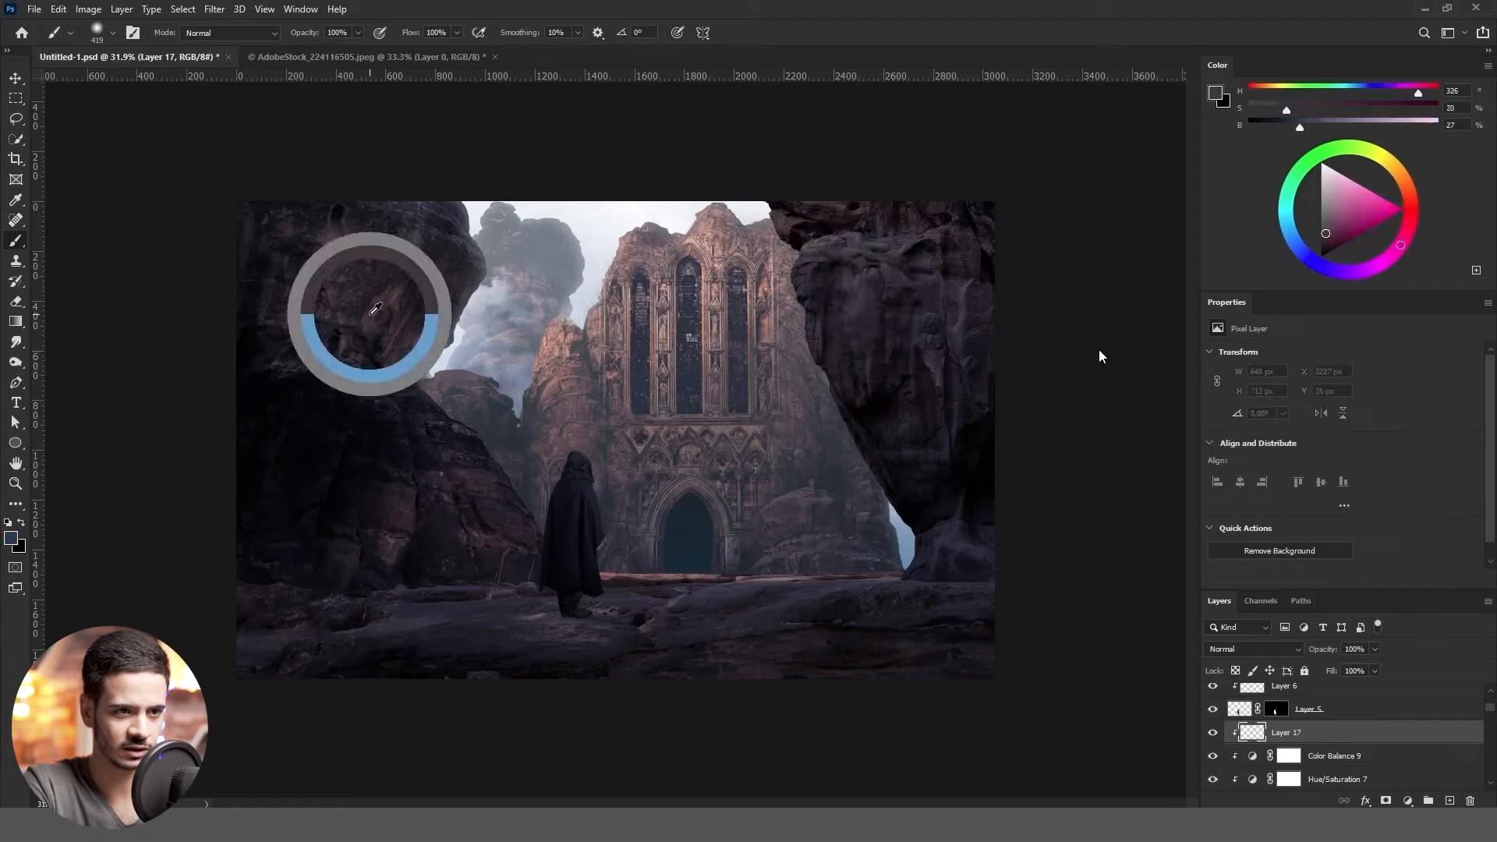
pyautogui.hotkey('ctrl', 'z')
# Paint a muted reddish-brown sampled from the left rock over the right-hand rock with the brush flow at 3%
pyautogui.click(435, 33)
pyautogui.moveTo(850, 283); pyautogui.dragTo(854, 343)
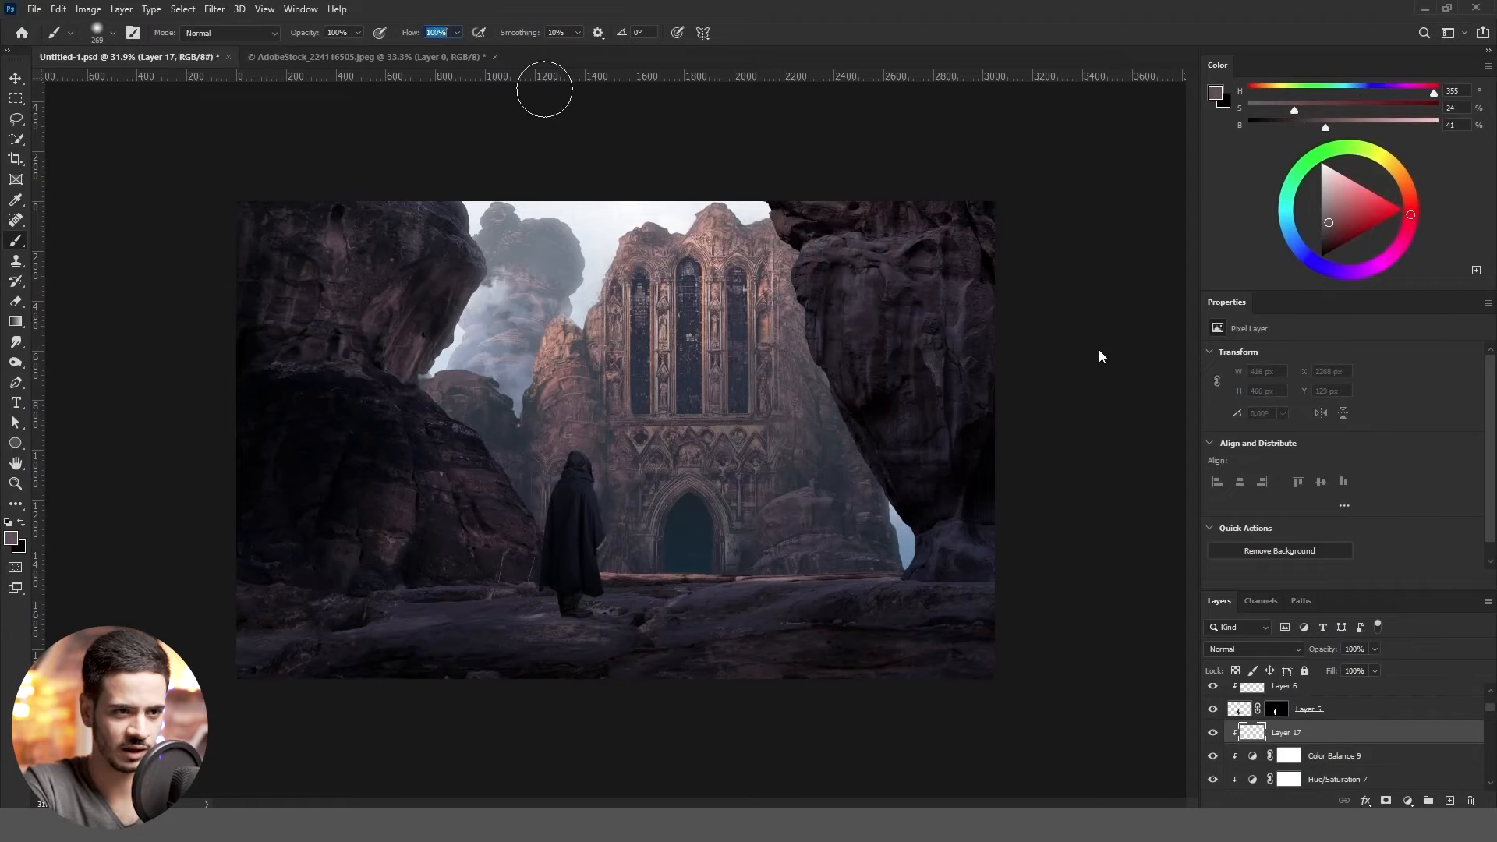
pyautogui.write('3')
pyautogui.press('Return')
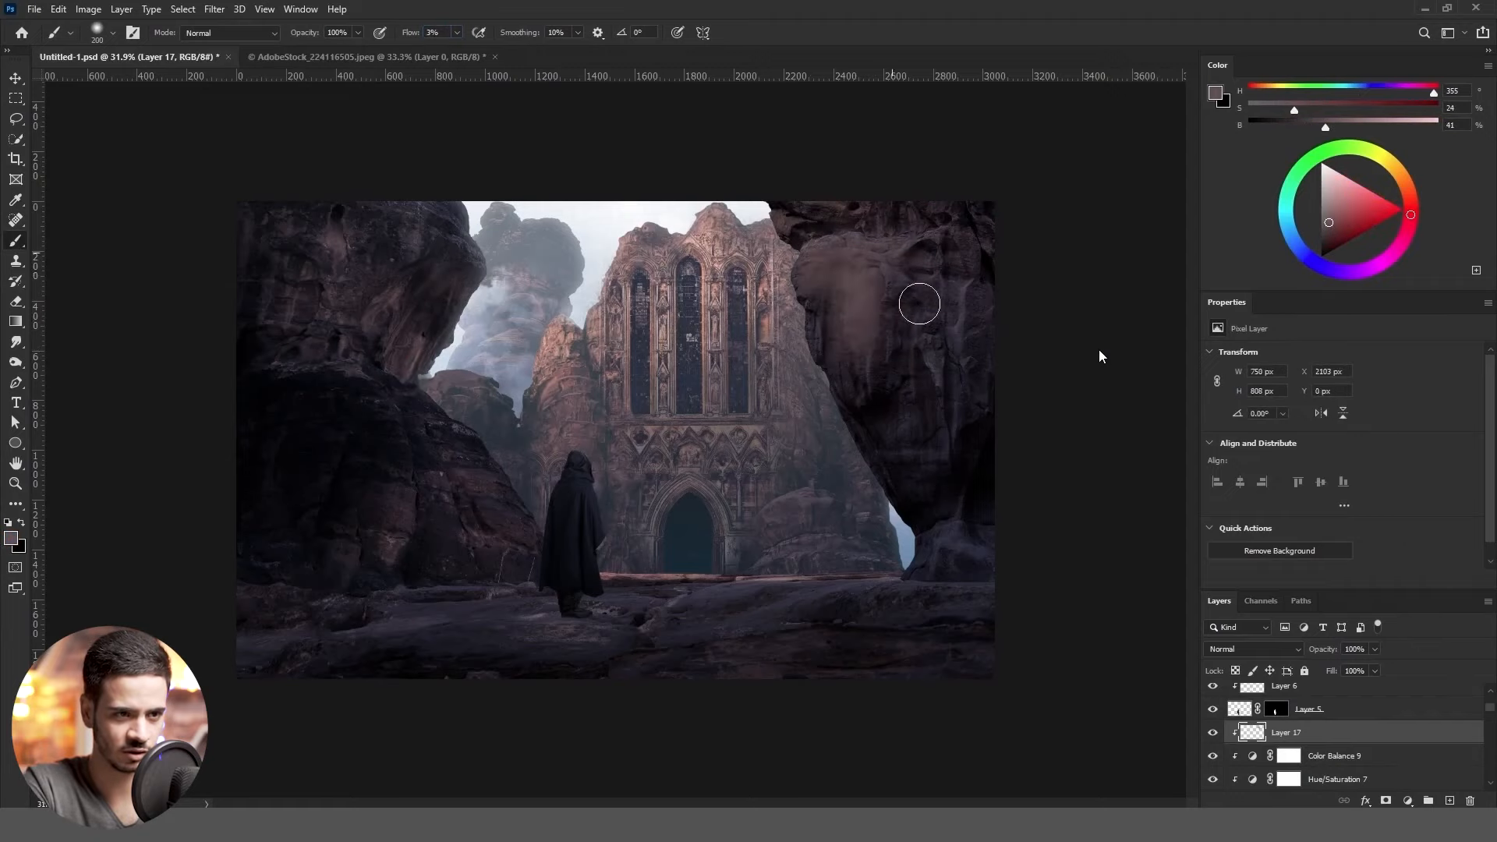
pyautogui.moveTo(927, 281); pyautogui.dragTo(933, 425)
pyautogui.moveTo(952, 534); pyautogui.dragTo(975, 558)
pyautogui.moveTo(935, 405); pyautogui.dragTo(908, 476)
pyautogui.moveTo(980, 234); pyautogui.dragTo(981, 261)
pyautogui.moveTo(939, 409); pyautogui.dragTo(916, 495)
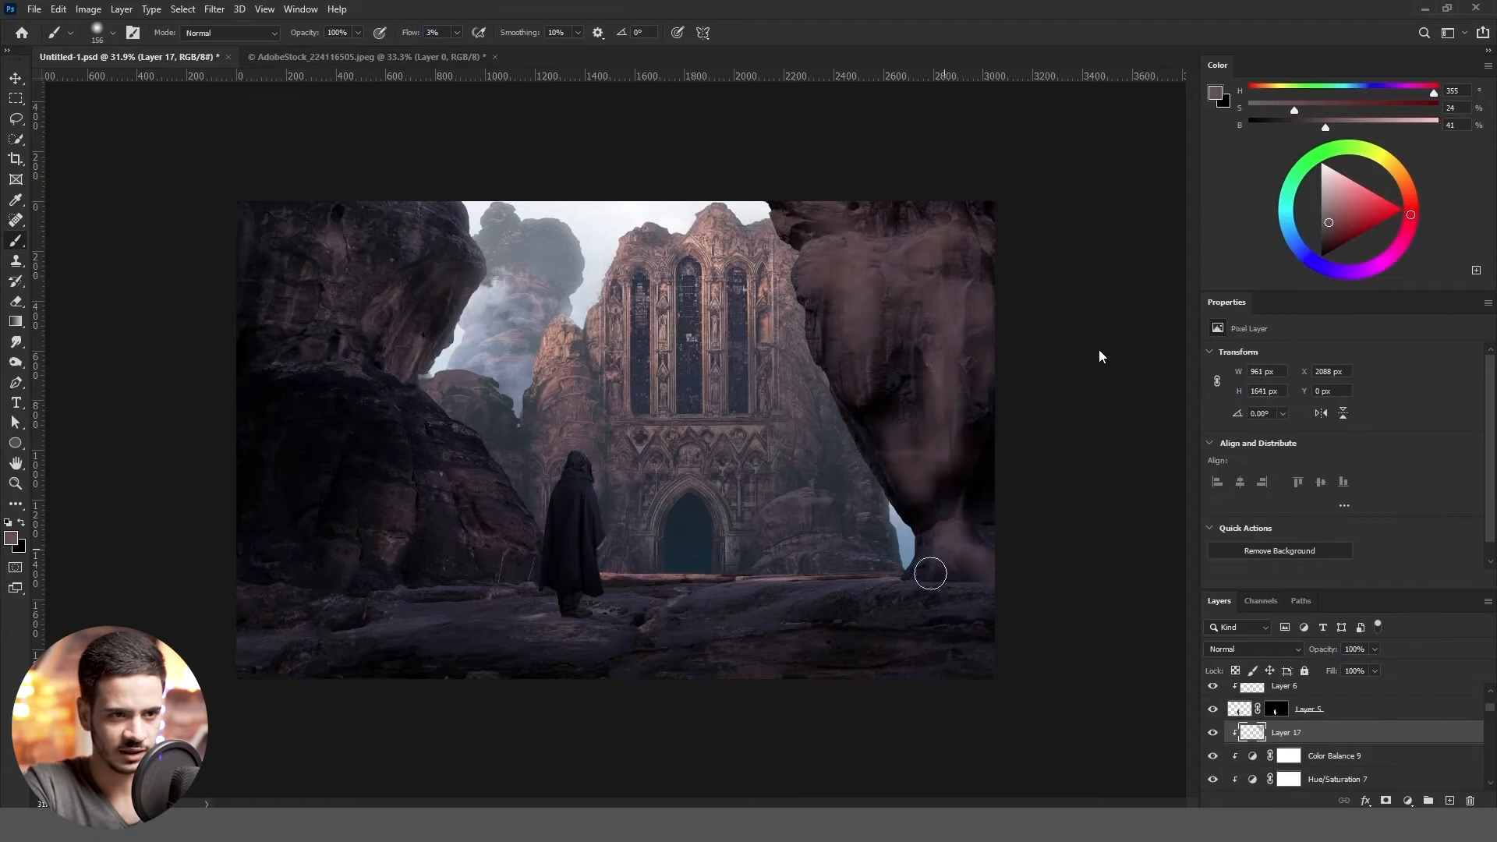
# Limit the painted layer with Blend If so the rock's shadows stay dark, and set its blending mode to Color
pyautogui.press('space')
pyautogui.moveTo(269, 737); pyautogui.dragTo(288, 737)
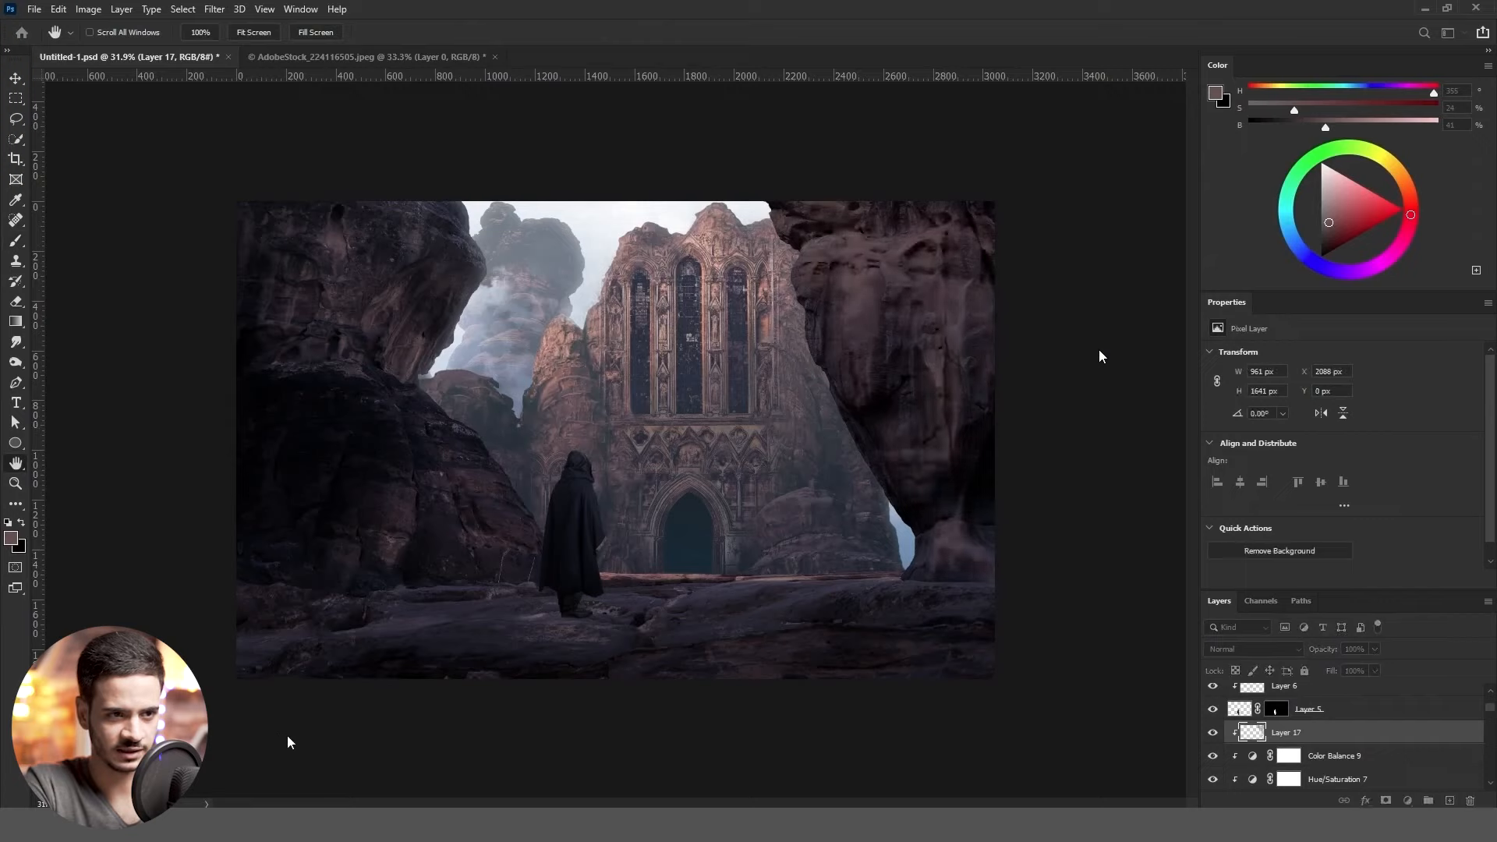
pyautogui.press('Return')
pyautogui.click(1252, 649)
pyautogui.click(1224, 791)
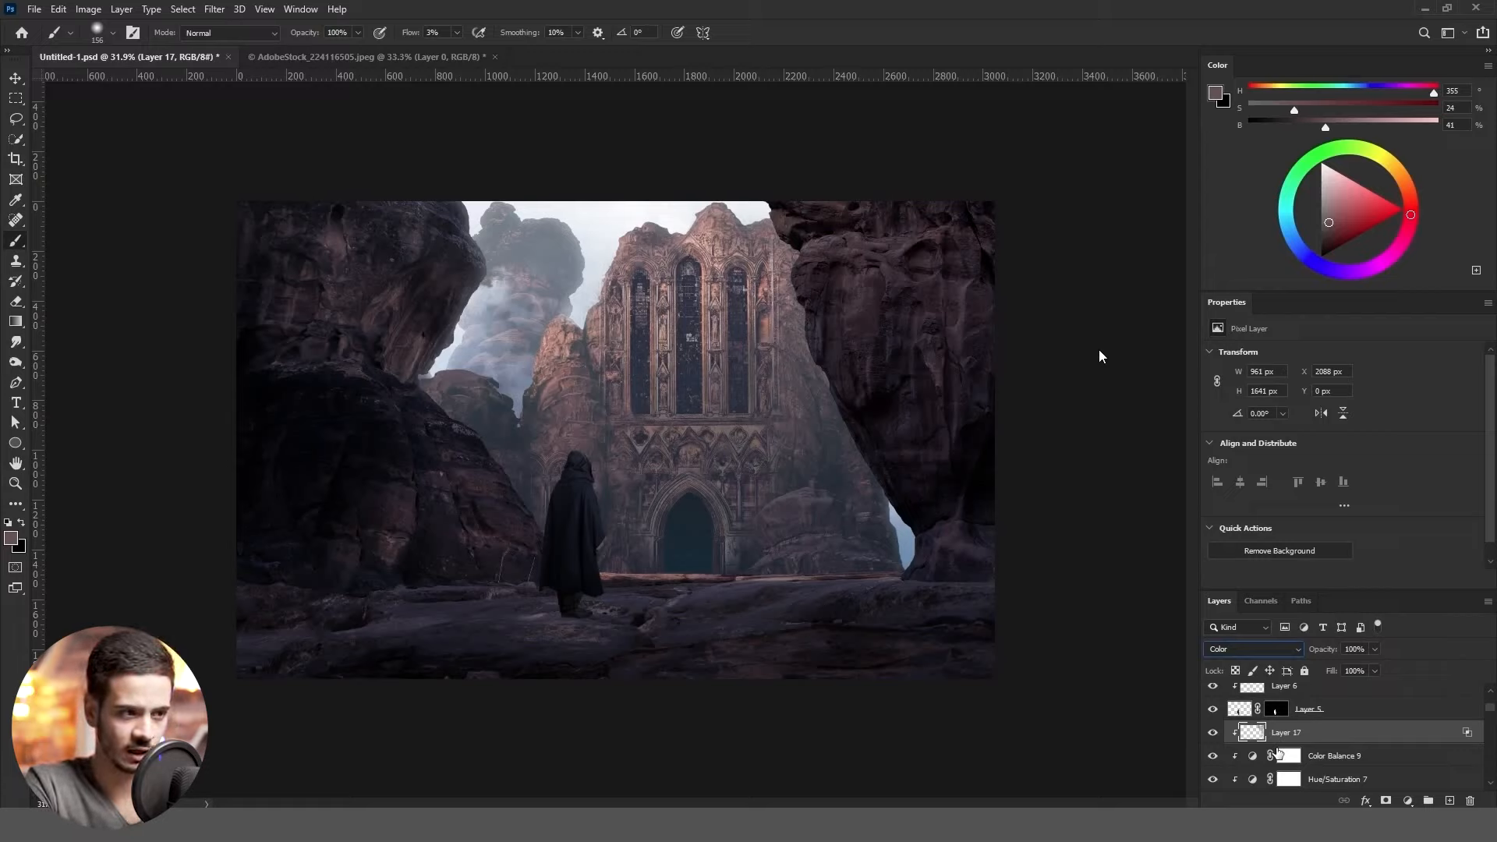
# Add a clipped Brightness/Contrast layer masked to the right rock's painted lit areas and set the brightness to 34
pyautogui.click(1408, 800)
pyautogui.click(1419, 587)
pyautogui.keyDown('alt'); pyautogui.click(1255, 745); pyautogui.keyUp('alt')
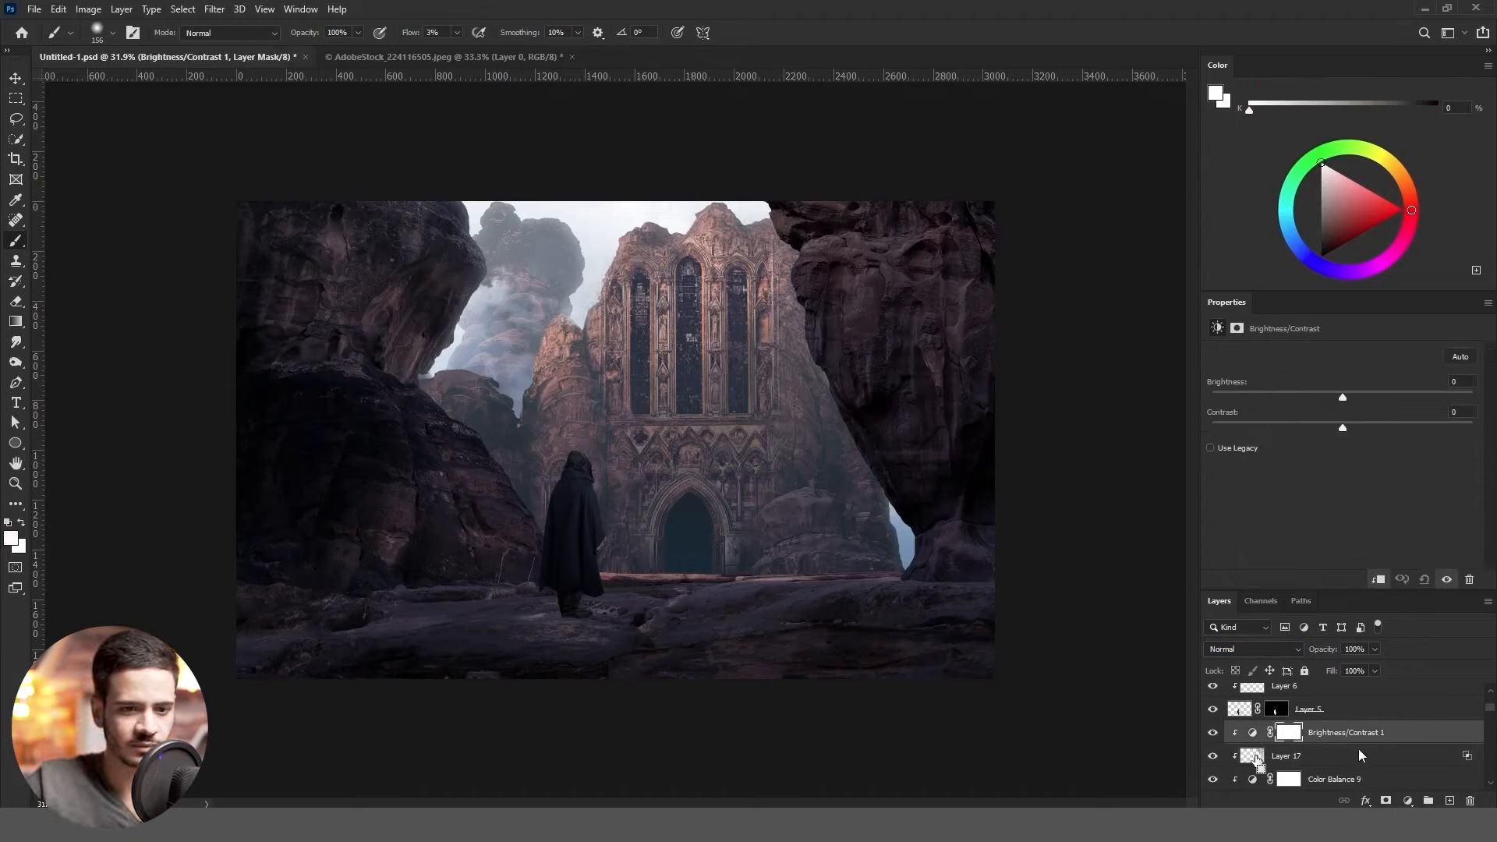
pyautogui.hotkey('ctrl', 'i')
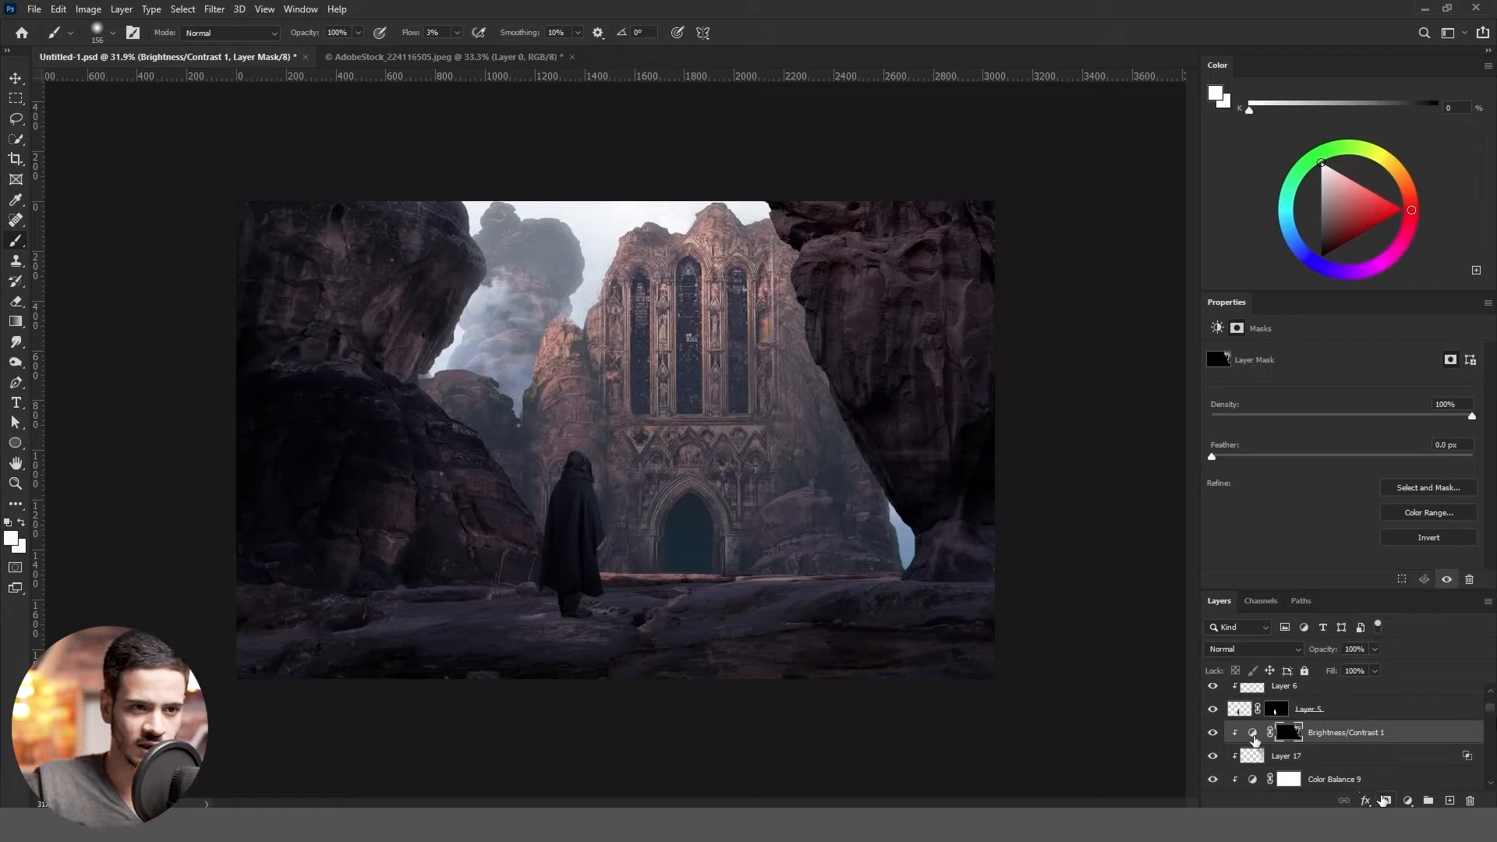
pyautogui.click(1253, 733)
pyautogui.moveTo(1343, 392); pyautogui.dragTo(1382, 400)
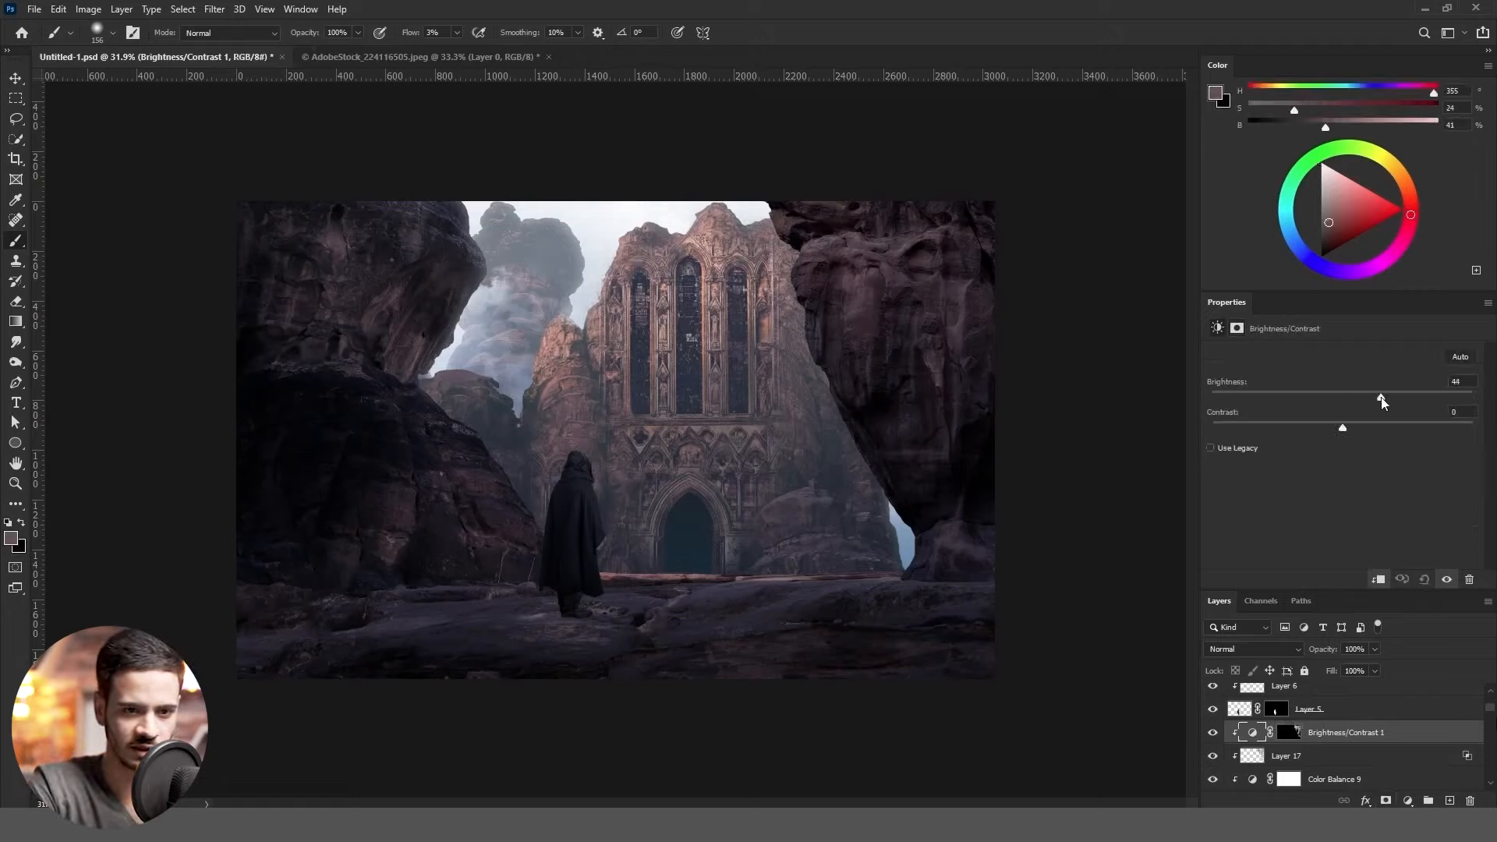
# Add a clipped Hue/Saturation layer using the Brightness/Contrast layer's mask and set the hue to +17
pyautogui.click(1409, 800)
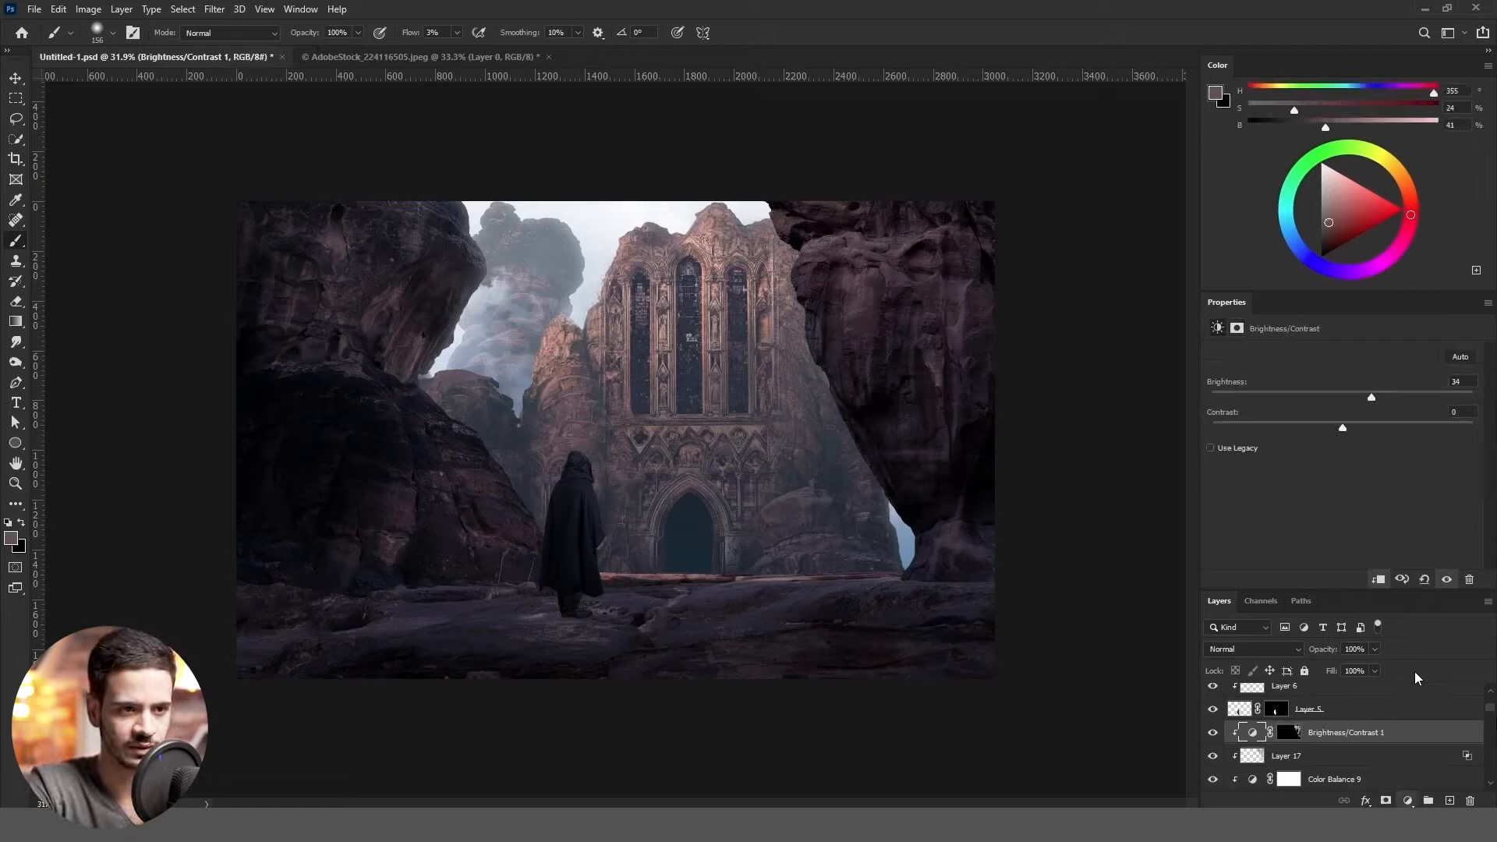
pyautogui.click(1423, 628)
pyautogui.moveTo(1289, 755); pyautogui.dragTo(1289, 733)
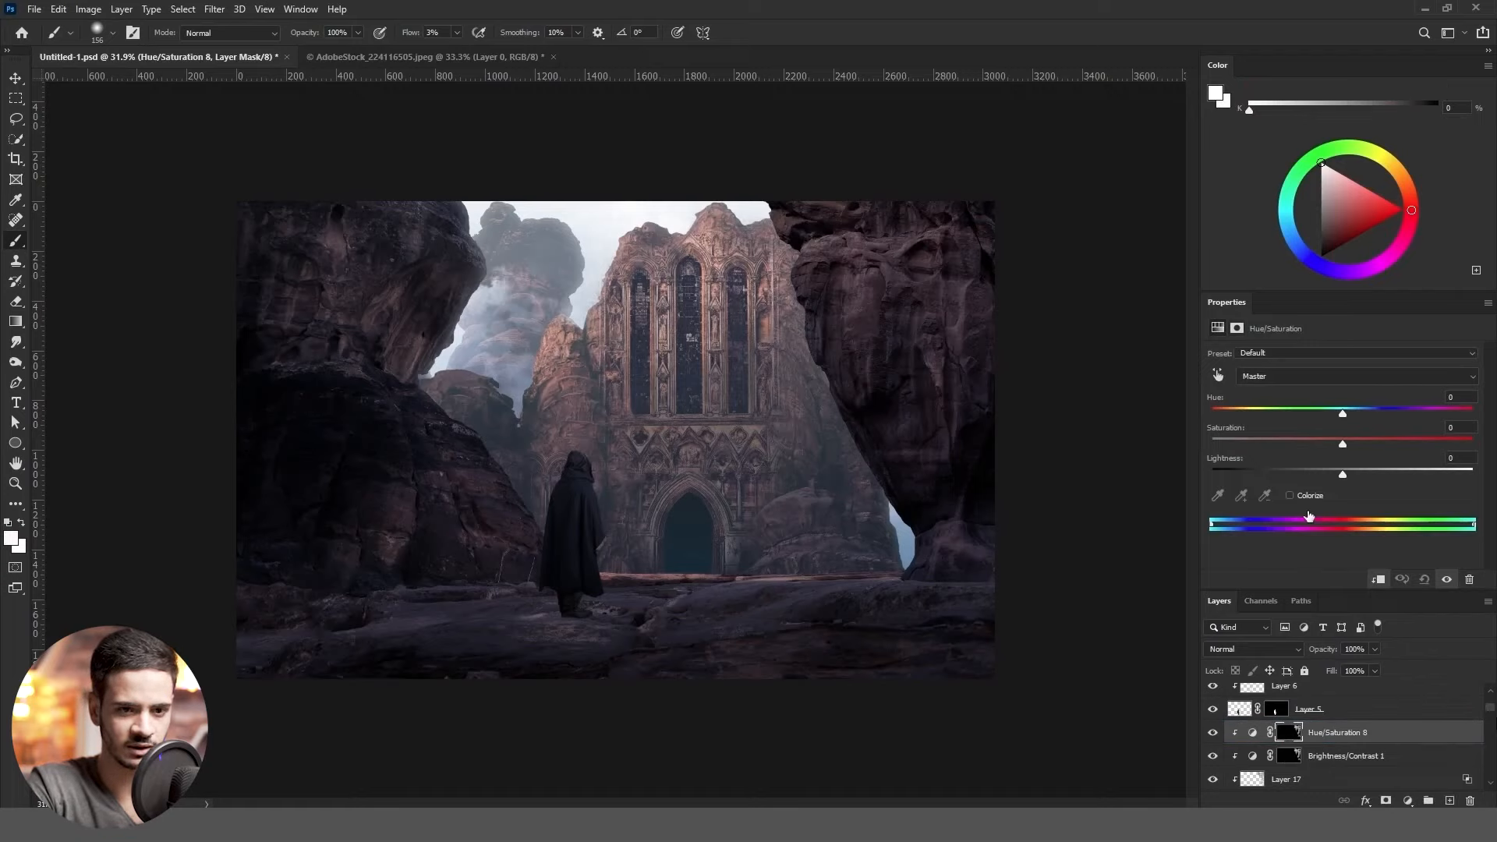
pyautogui.moveTo(1343, 413); pyautogui.dragTo(1365, 414)
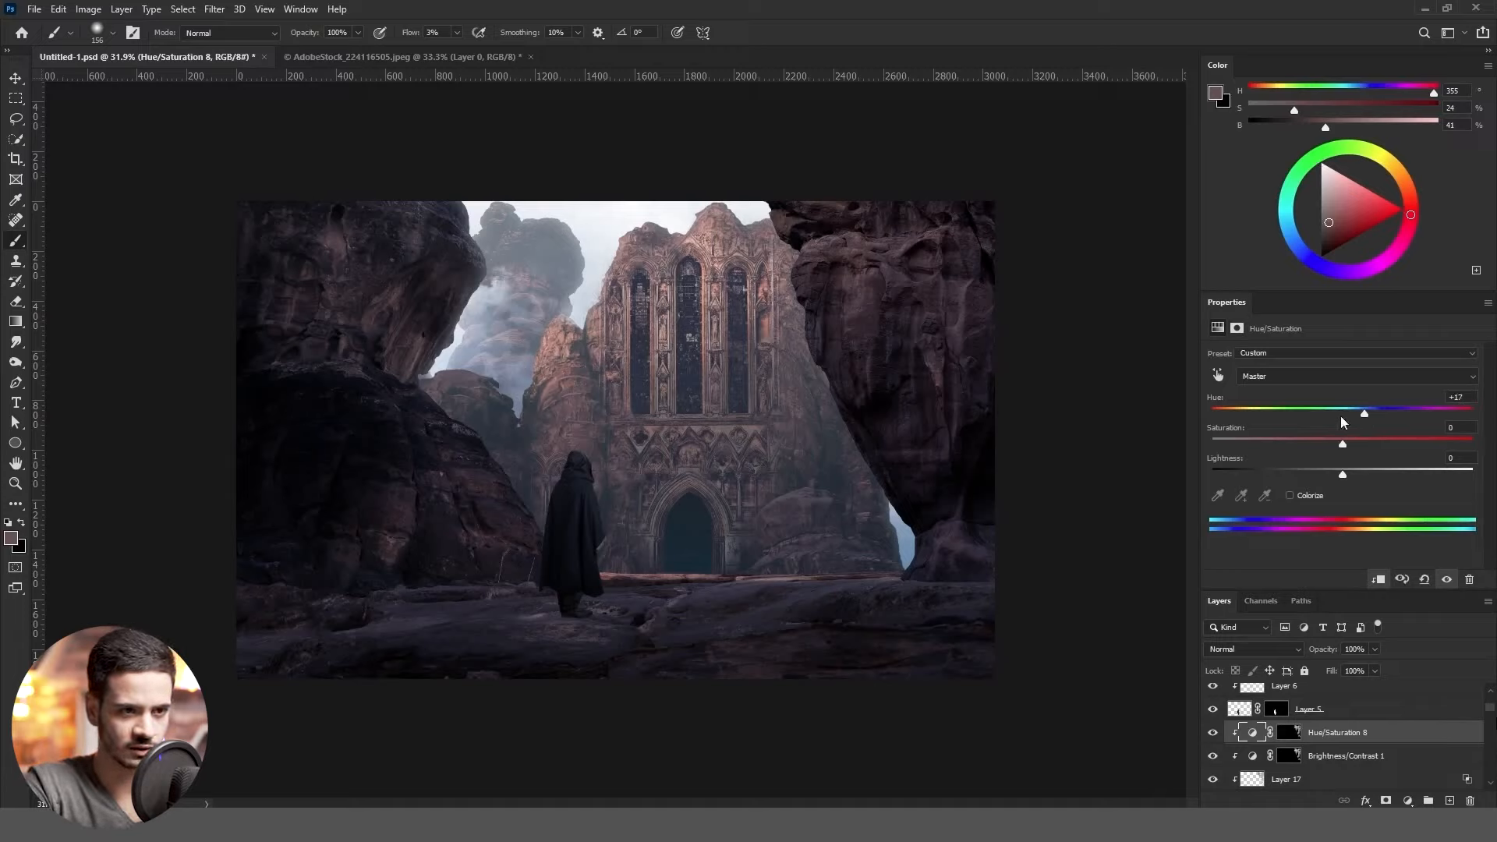
# Shift the right-hand rock's midtones slightly toward cyan and yellow in its Color Balance layer
pyautogui.press('v')
pyautogui.click(862, 435)
pyautogui.scroll(1, 1354, 728)
pyautogui.click(1354, 710)
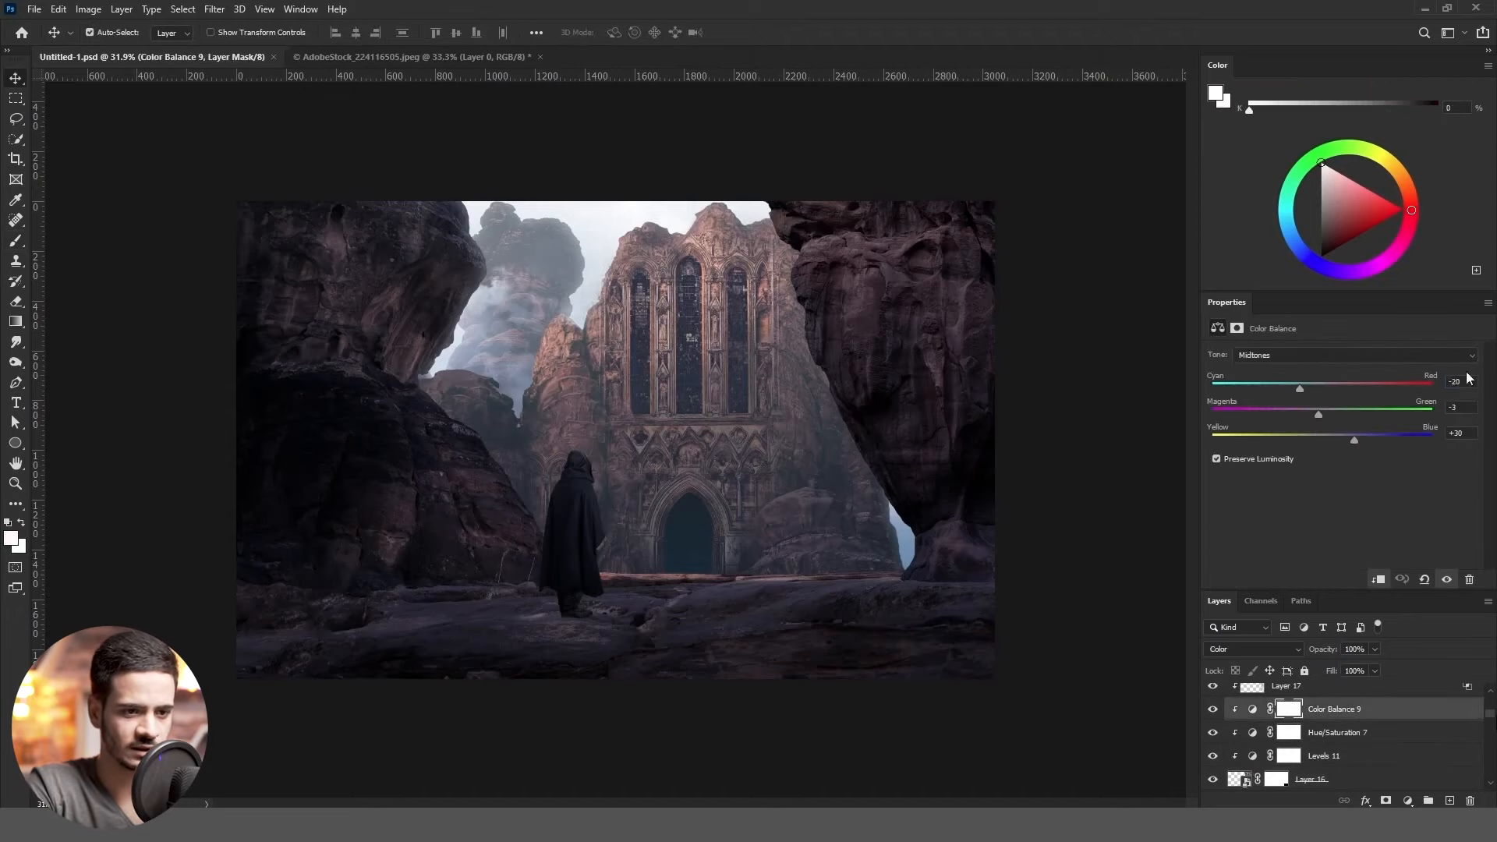
pyautogui.click(1468, 382)
pyautogui.scroll(-3, 1468, 382)
pyautogui.click(1469, 435)
pyautogui.scroll(-3, 1470, 437)
# Duplicate all of the right-hand rock's layers, merge the copies into one layer, and set it to Screen
pyautogui.click(1354, 779)
pyautogui.scroll(2, 1372, 740)
pyautogui.keyDown('shift'); pyautogui.click(1384, 710); pyautogui.keyUp('shift')
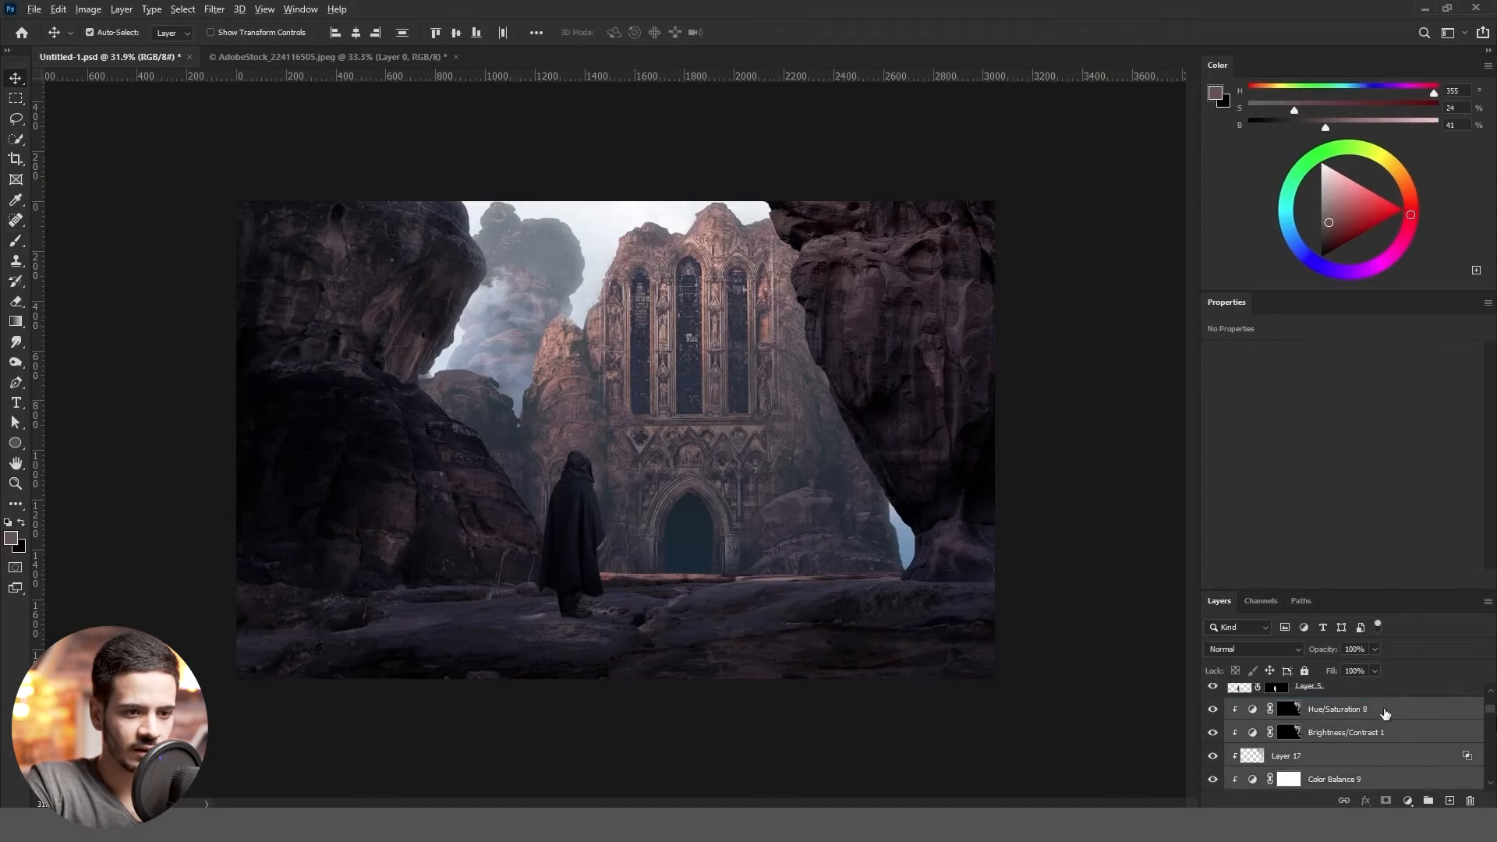
pyautogui.hotkey('ctrl', 'j')
pyautogui.hotkey('ctrl', 'e')
pyautogui.click(1253, 650)
pyautogui.click(1250, 555)
# Lock the merged rock copy's transparent pixels and darken its tones so only warm highlights brighten the rock's upper part
pyautogui.press('g')
pyautogui.click(1235, 670)
pyautogui.hotkey('alt', 'BackSpace')
pyautogui.click(355, 33)
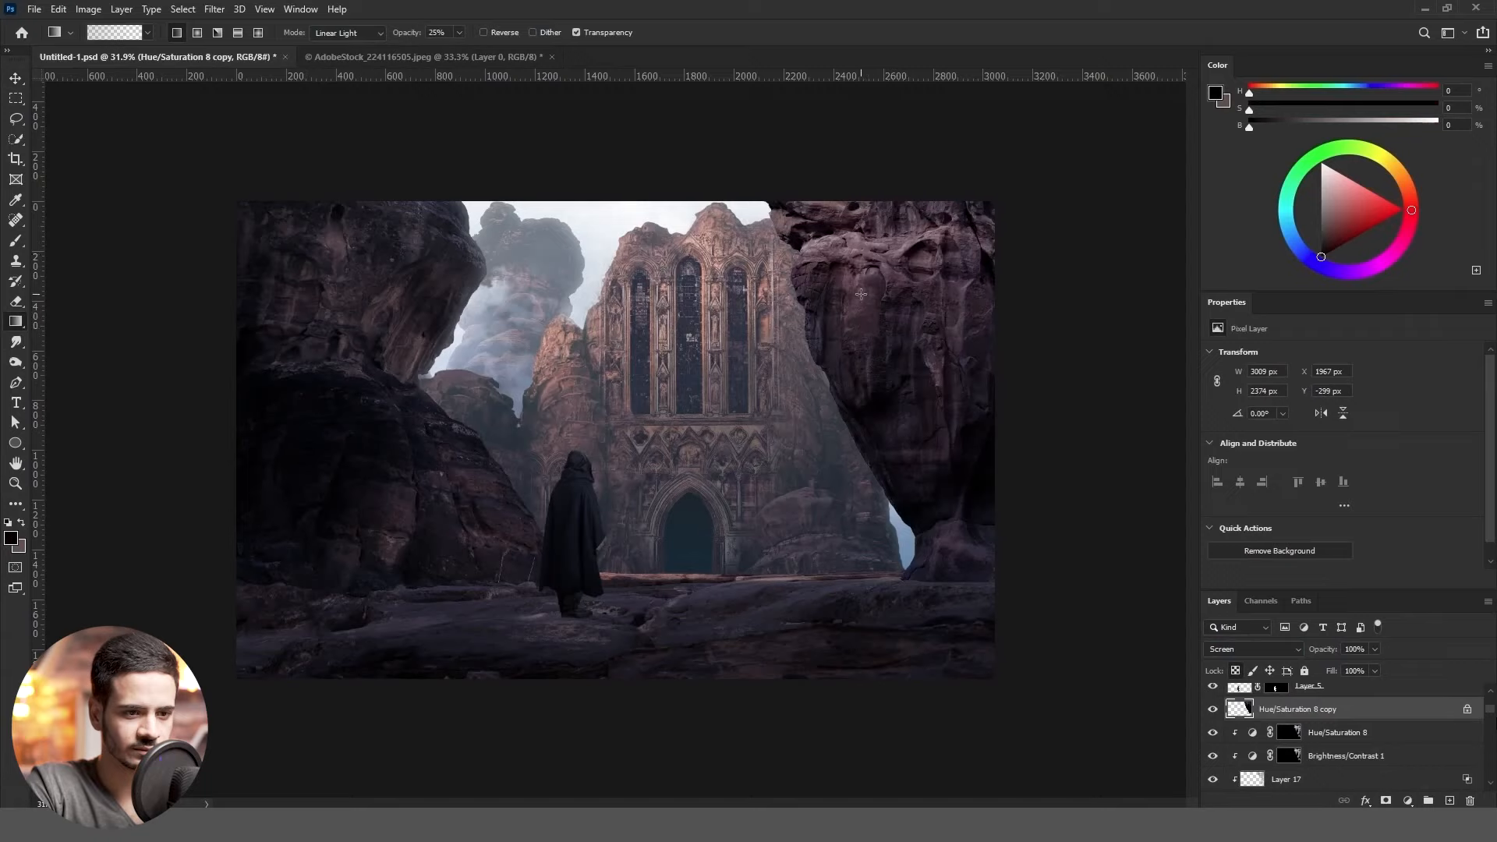
pyautogui.click(336, 48)
pyautogui.click(1215, 93)
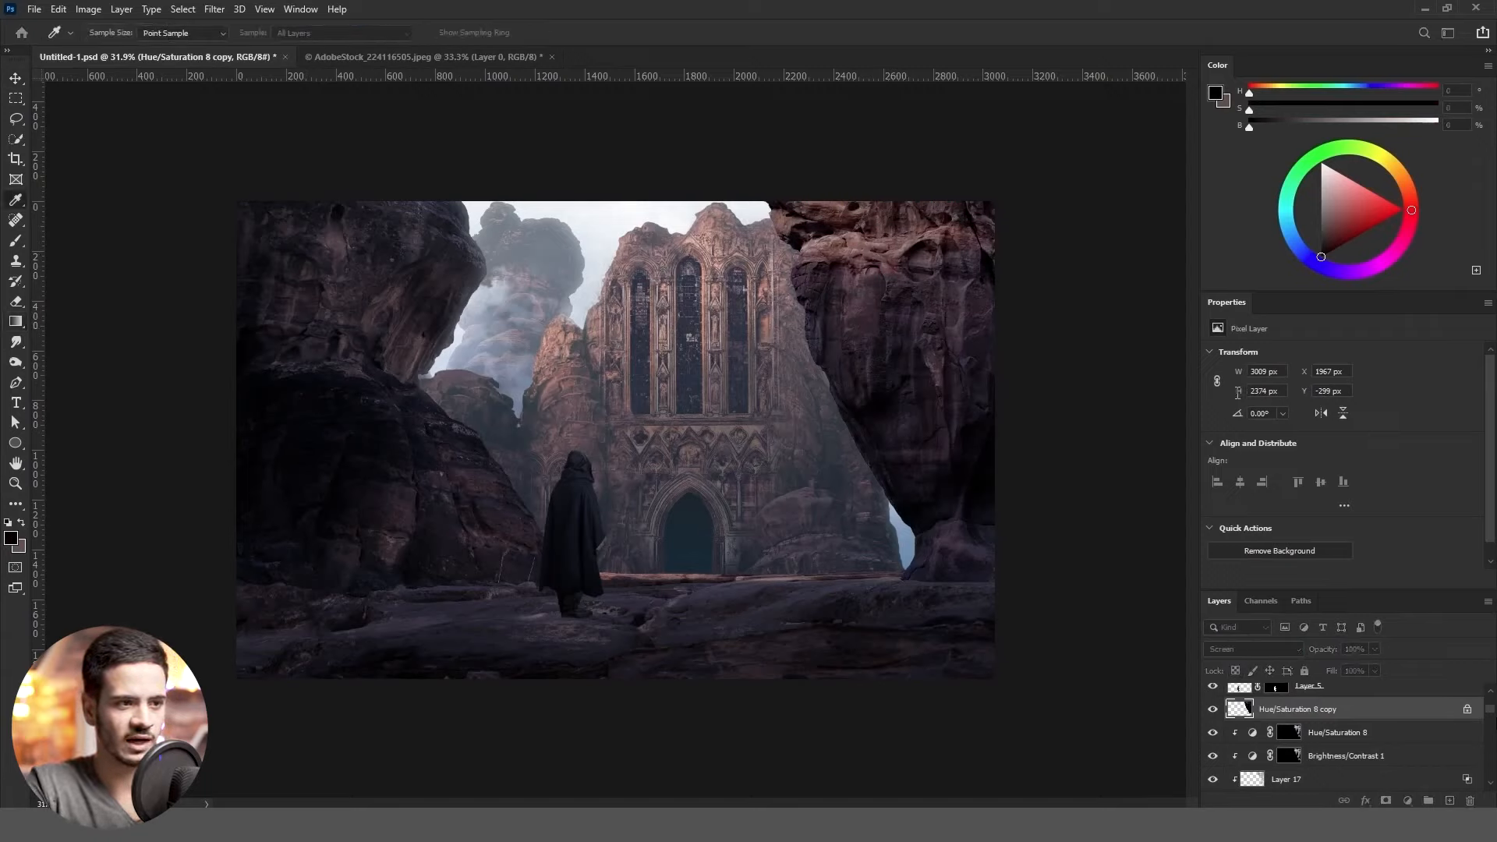
pyautogui.click(1351, 386)
# Add a layer mask to the Screen copy and fade it from the right with a black gradient at 85% opacity
pyautogui.click(1386, 801)
pyautogui.press('x')
pyautogui.moveTo(908, 305); pyautogui.dragTo(809, 255)
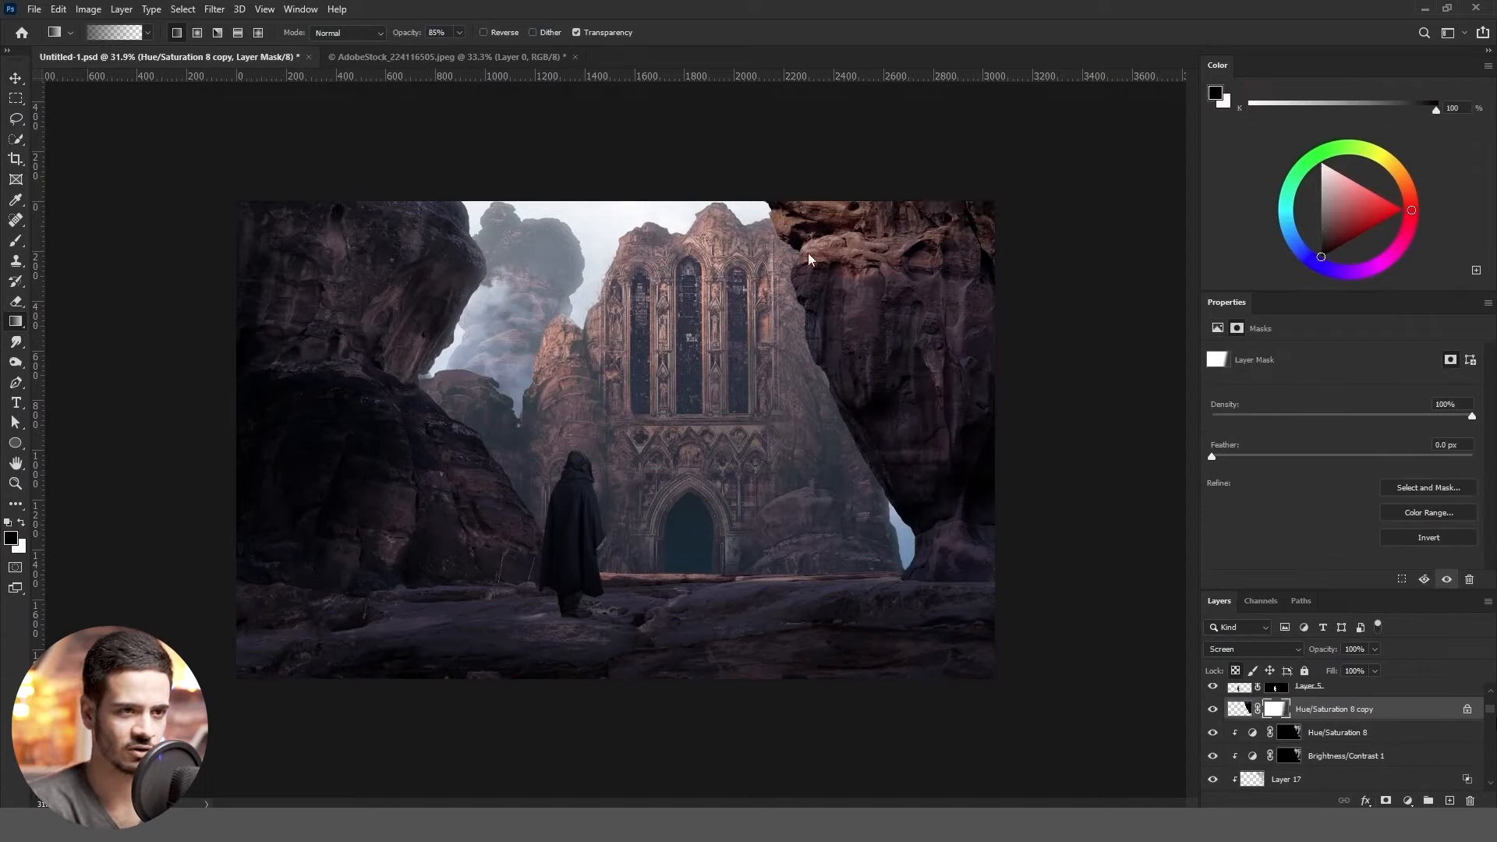
pyautogui.hotkey('ctrl', 'z')
pyautogui.moveTo(1018, 364); pyautogui.dragTo(860, 296)
# Duplicate the masked highlight copy and set the duplicate's blending mode to Linear Dodge (Add)
pyautogui.hotkey('ctrl', 'j')
pyautogui.click(1240, 709)
pyautogui.click(1253, 650)
pyautogui.click(1275, 591)
# Draw a black gradient at reduced opacity across the Linear Dodge copy and undo the last attempt
pyautogui.click(348, 33)
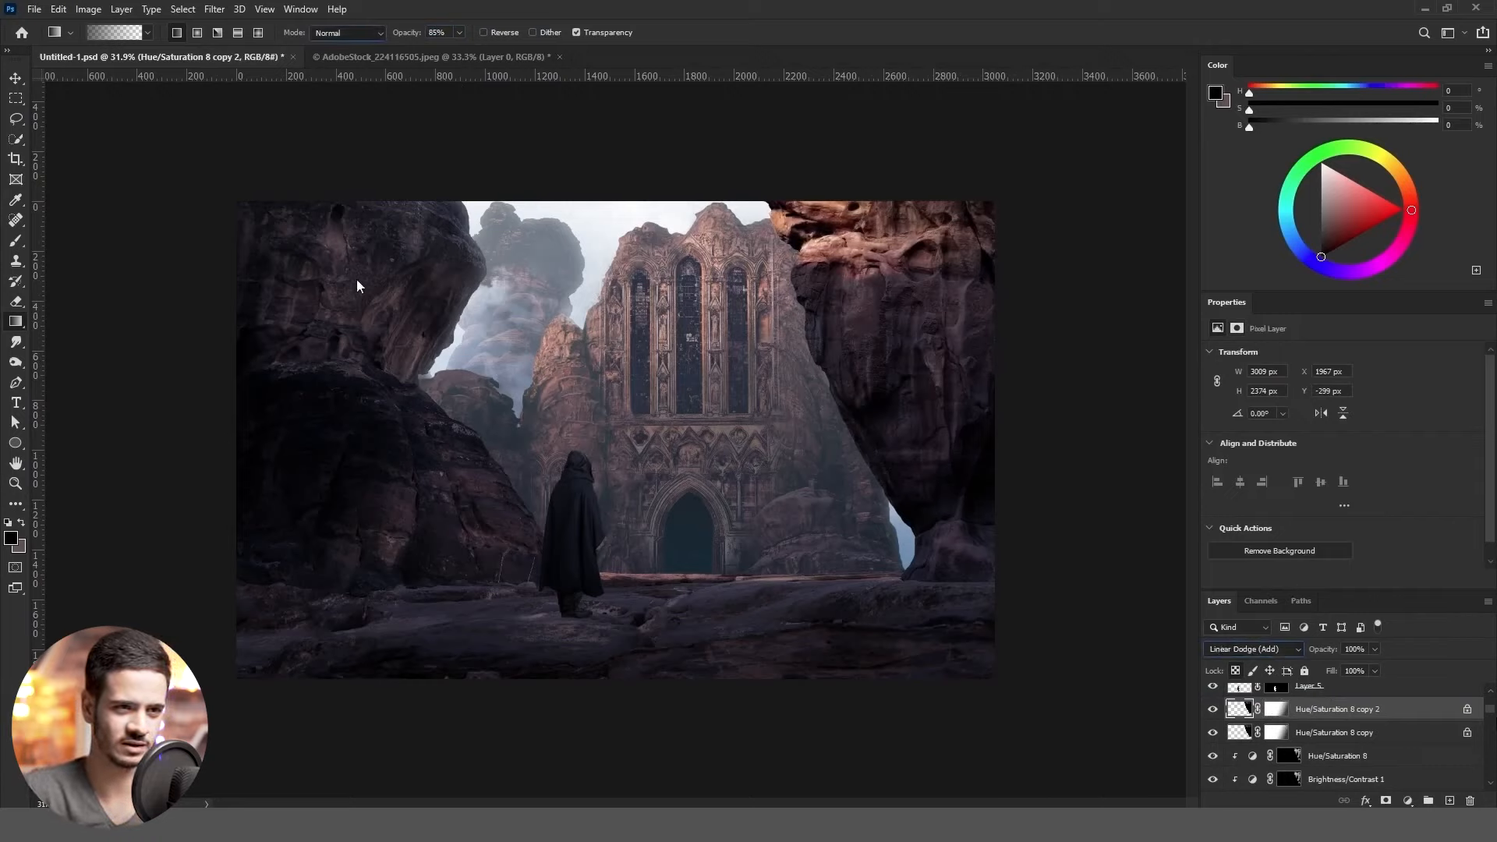
pyautogui.click(357, 279)
pyautogui.moveTo(407, 33); pyautogui.dragTo(370, 32)
pyautogui.moveTo(1014, 327); pyautogui.dragTo(873, 258)
pyautogui.click(197, 32)
pyautogui.hotkey('ctrl', 'z')
# Set up a radial gradient in Overlay mode at 35% opacity with white as the foreground colour
pyautogui.press('b')
pyautogui.press('d')
pyautogui.press('x')
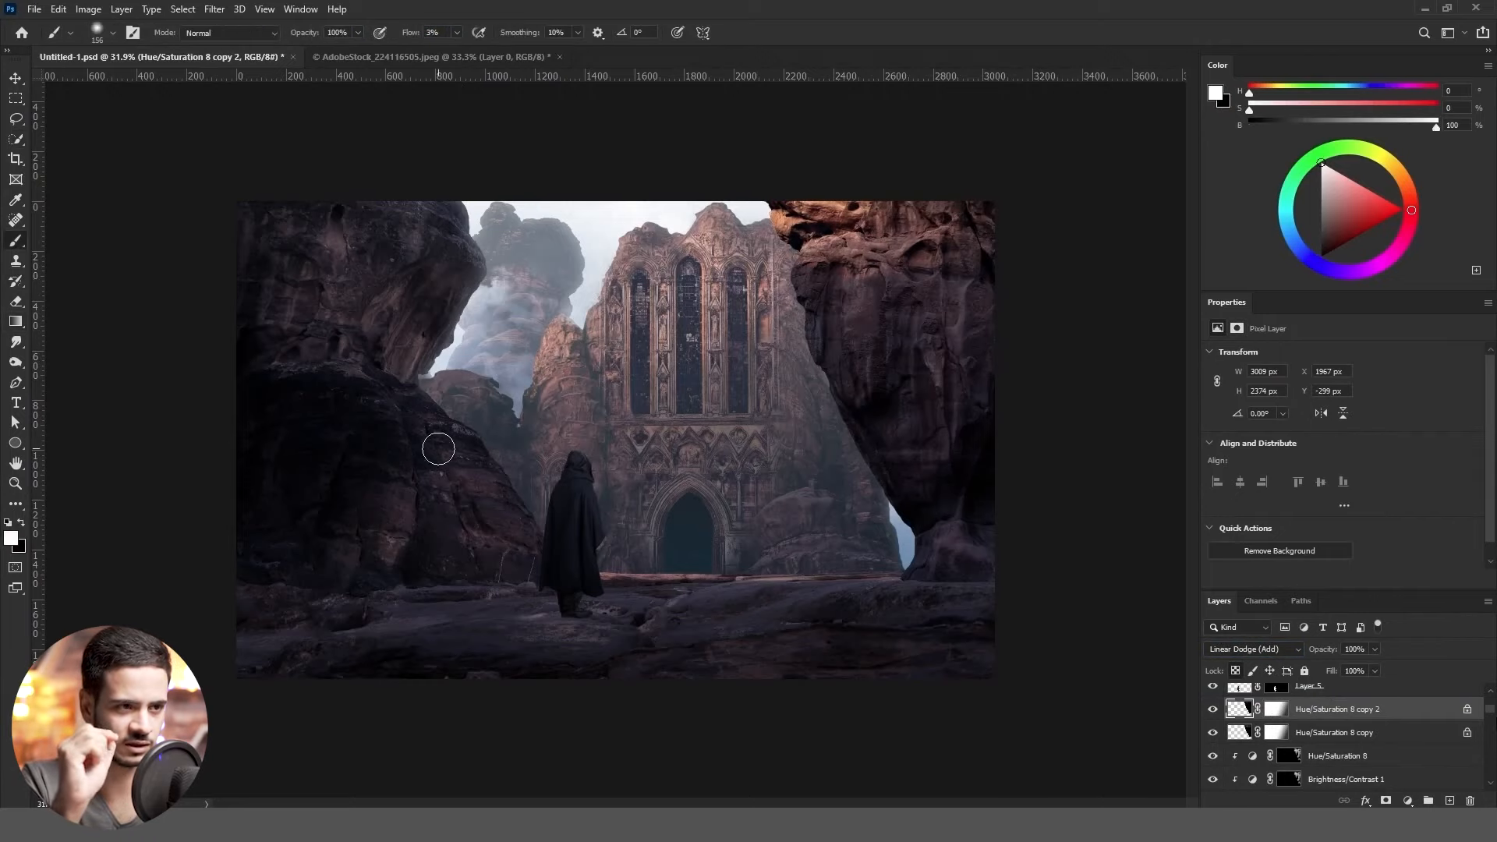
pyautogui.click(402, 34)
pyautogui.click(16, 321)
pyautogui.click(348, 33)
pyautogui.click(343, 232)
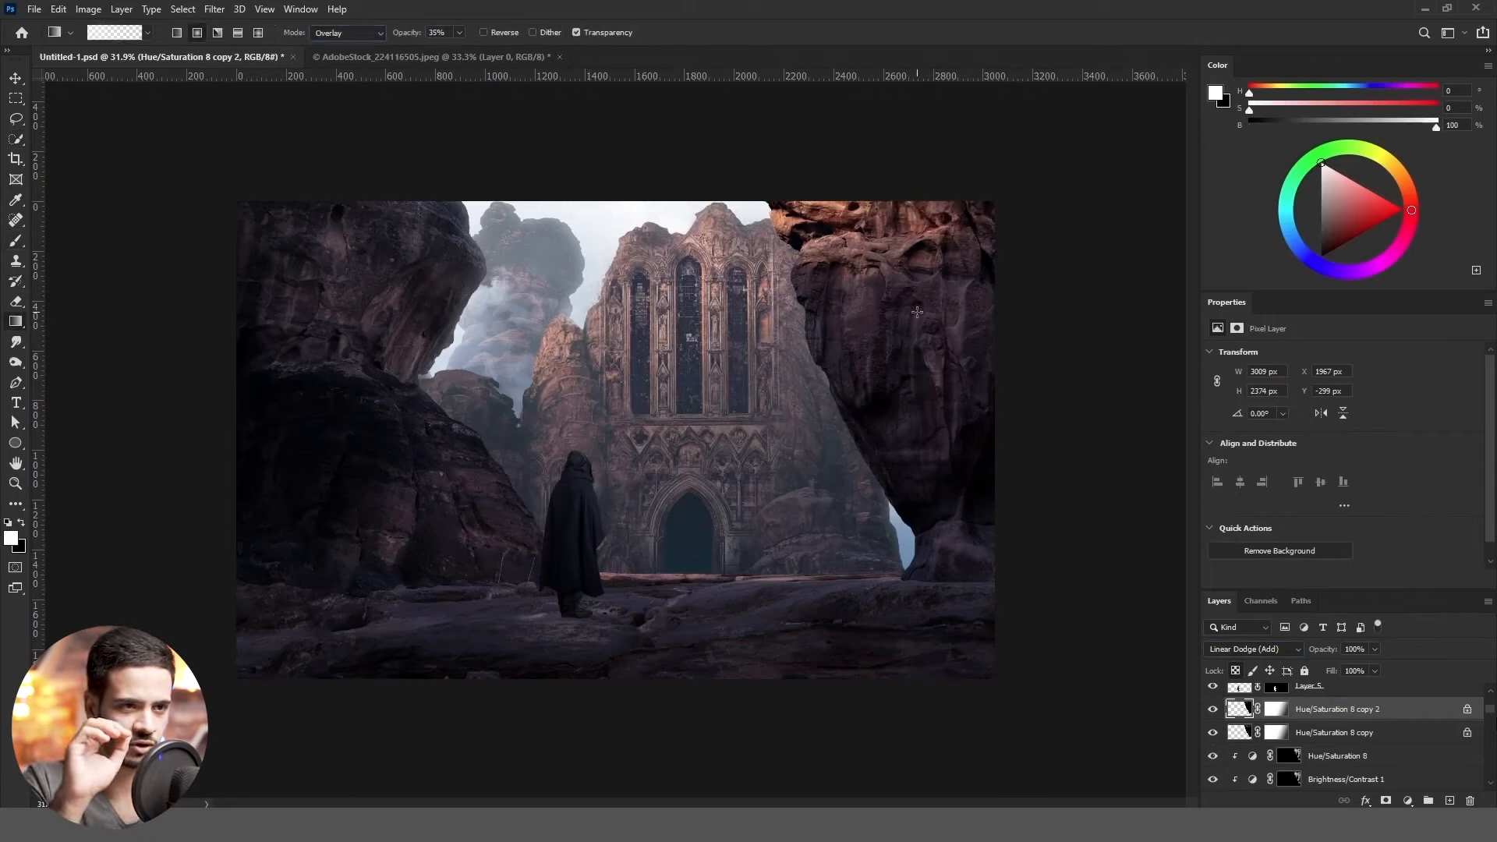
pyautogui.press('x')
pyautogui.press('x')
pyautogui.press('x')
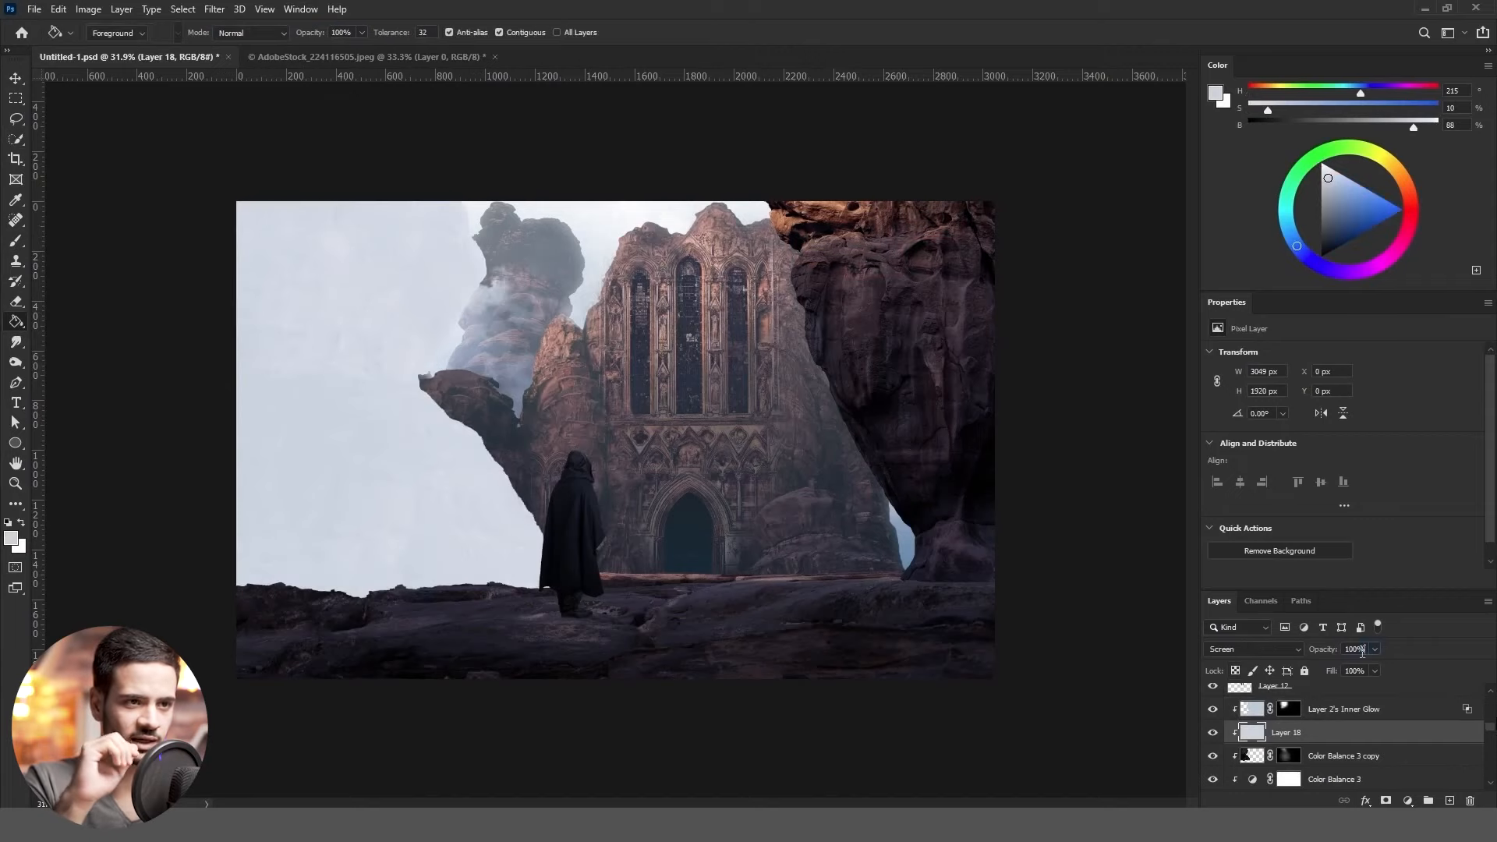
# Set the left rock's Screen haze layer to 20% opacity and ready the Gradient tool
pyautogui.click(1362, 650)
pyautogui.write('20')
pyautogui.hotkey('shift', 'g')
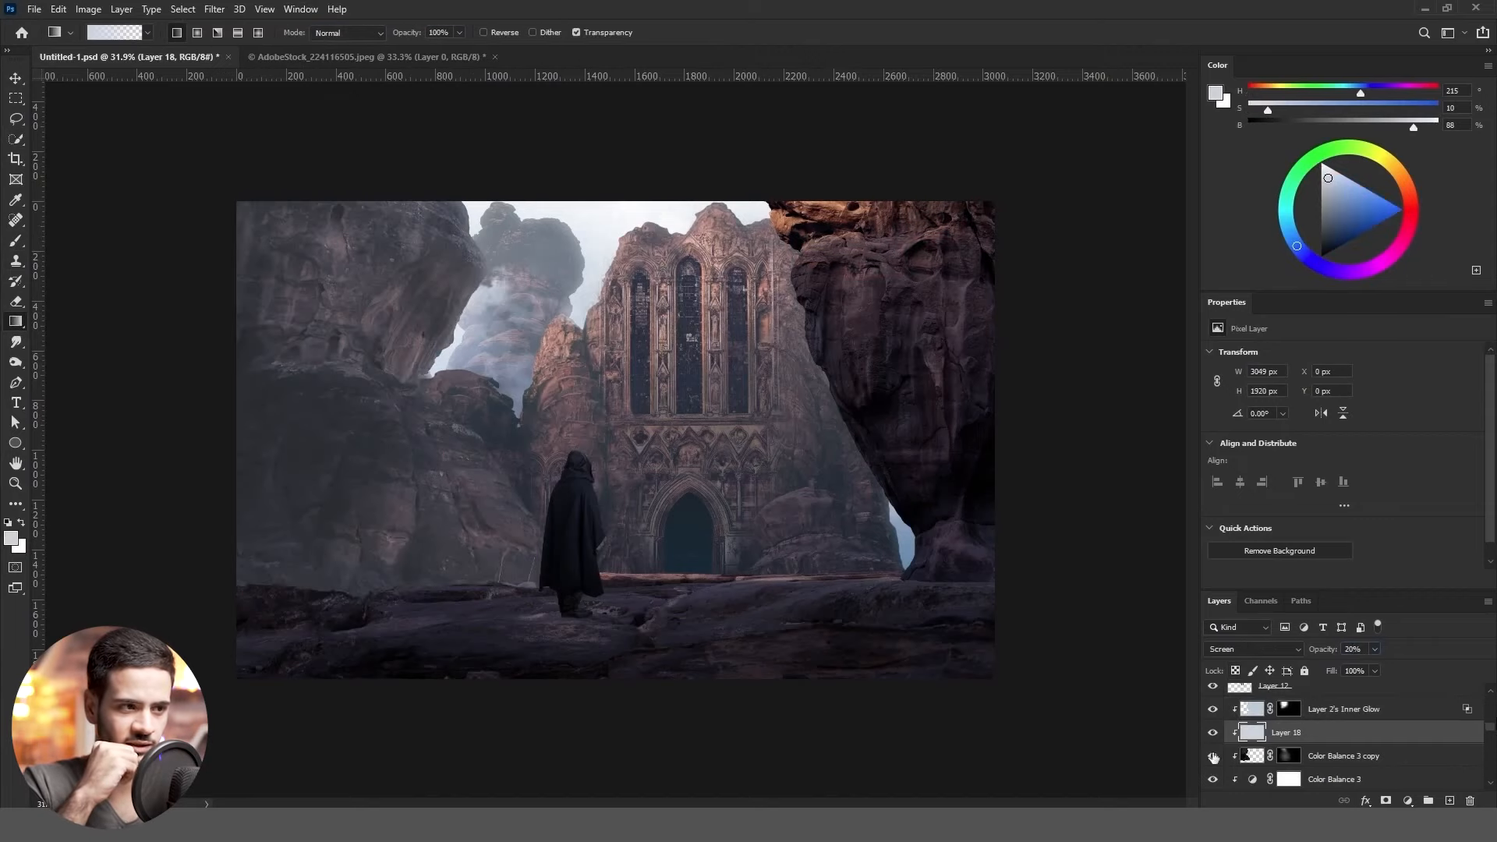
# Add a layer mask to the left rock's haze layer, fade it with upward gradients, and set its opacity to 10%
pyautogui.click(1385, 801)
pyautogui.moveTo(375, 577); pyautogui.dragTo(374, 249)
pyautogui.moveTo(374, 358); pyautogui.dragTo(374, 195)
pyautogui.click(1357, 651)
pyautogui.write('10')
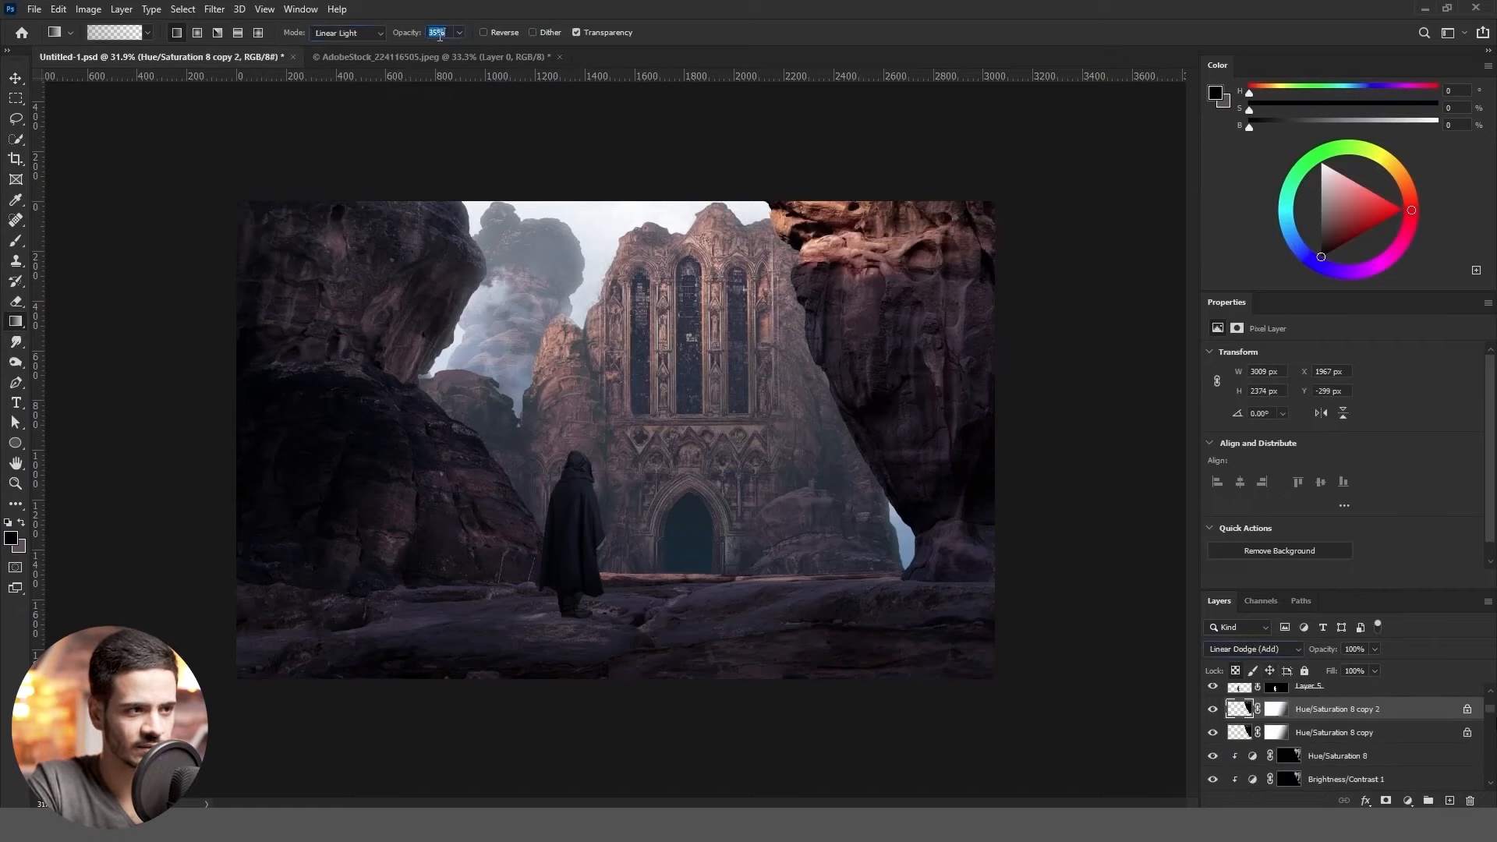
pyautogui.press('b')
pyautogui.press('x')
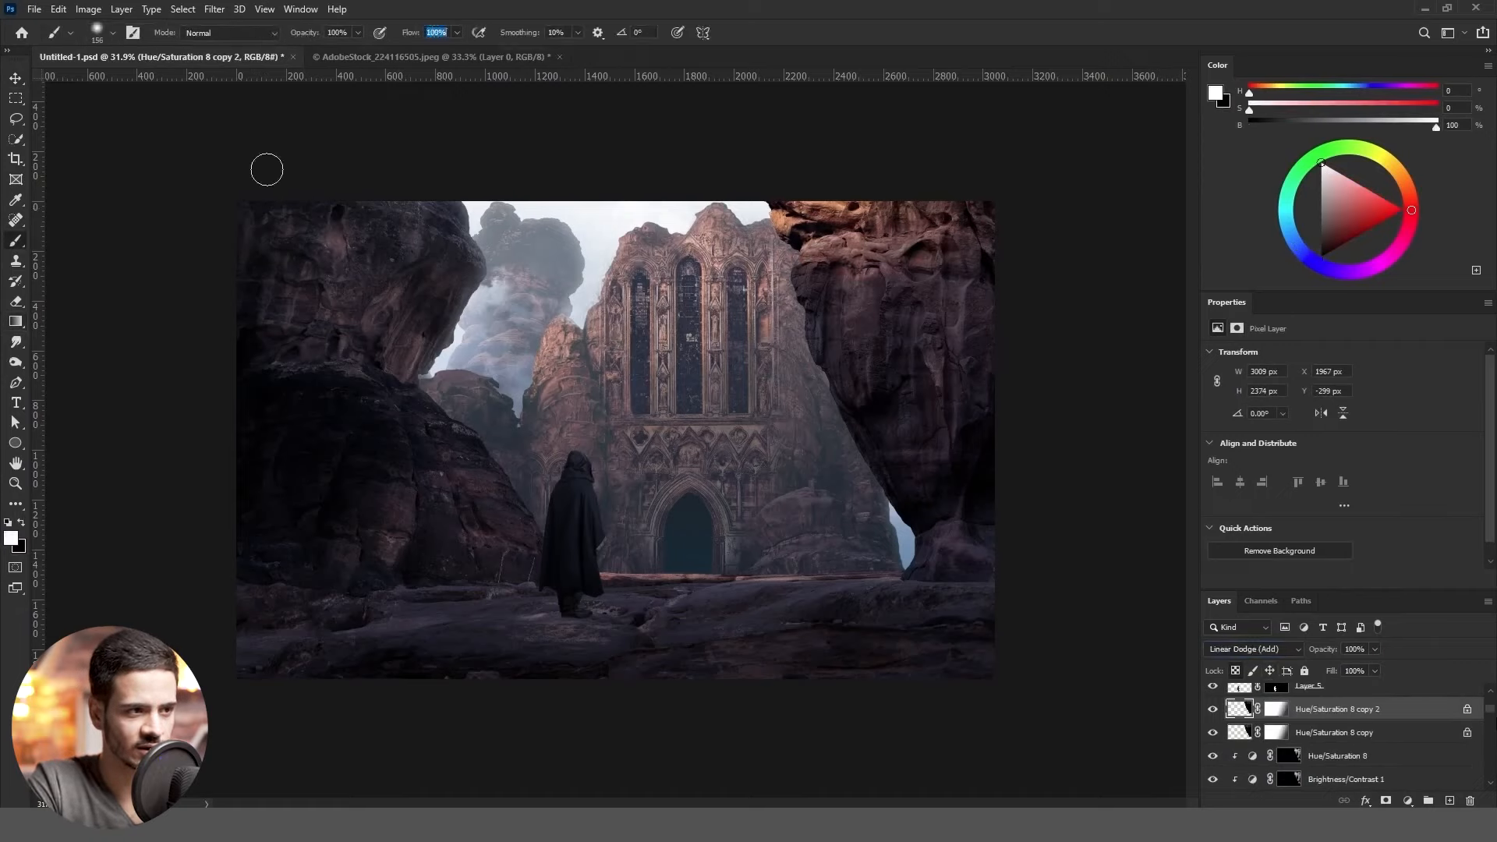
pyautogui.press('g')
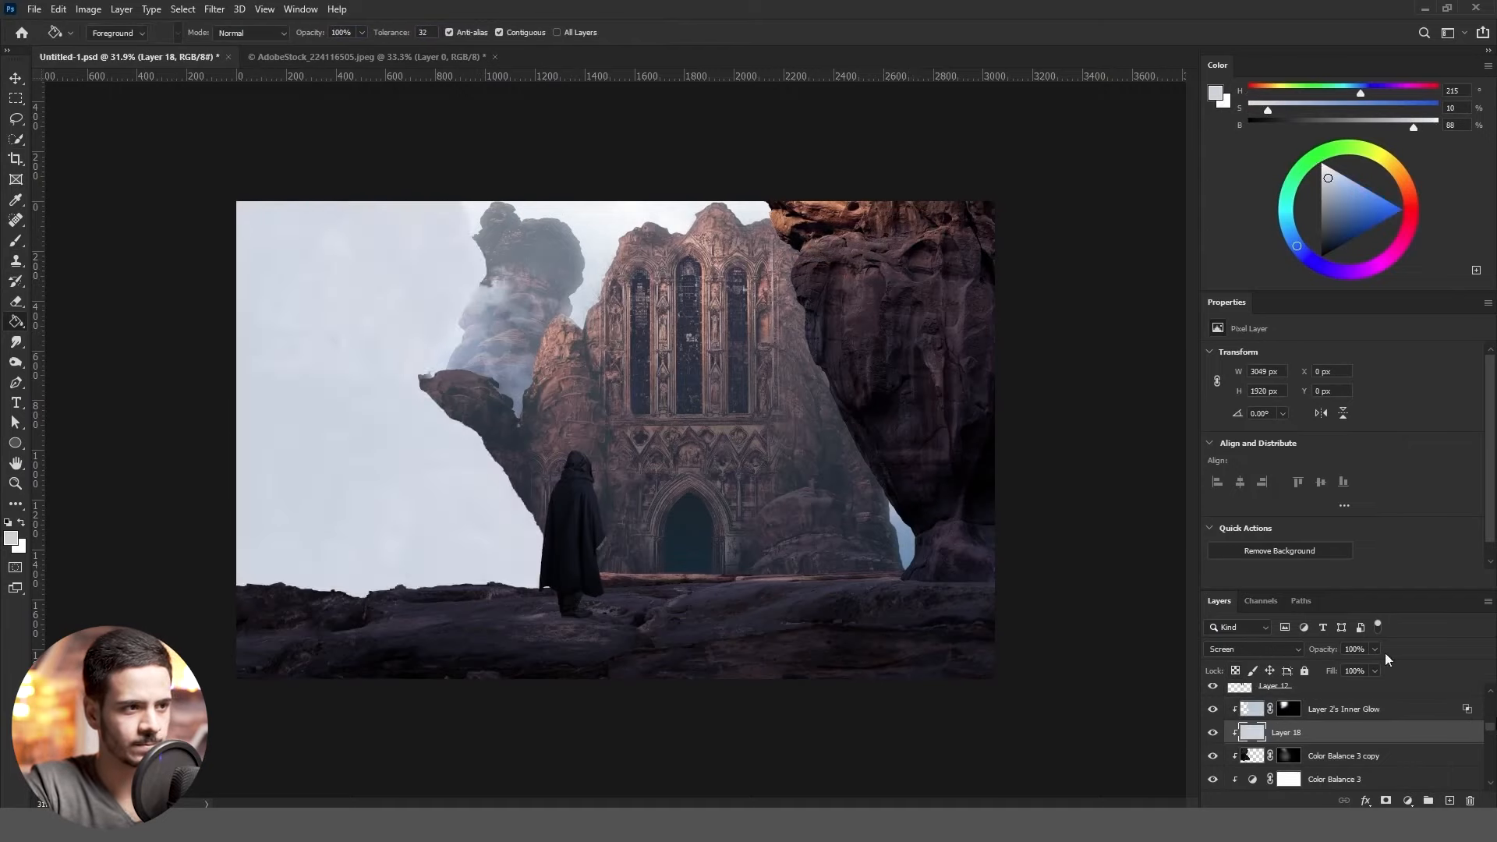
# Set the opacity of the left rock's Screen haze layer to 20%, and reduce it further to 10%
pyautogui.click(1362, 649)
pyautogui.write('20')
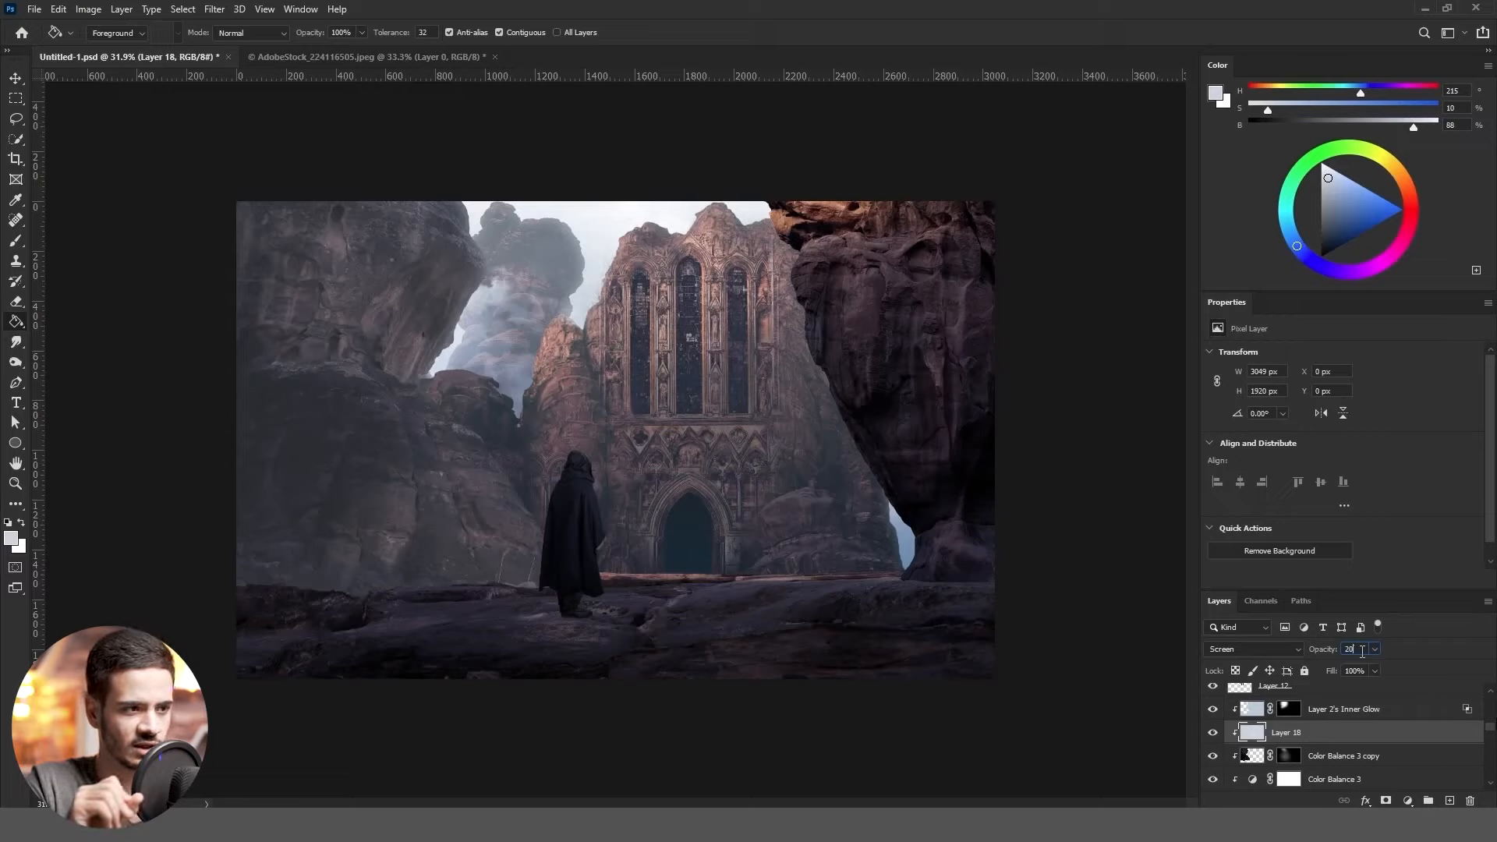
pyautogui.write('10')
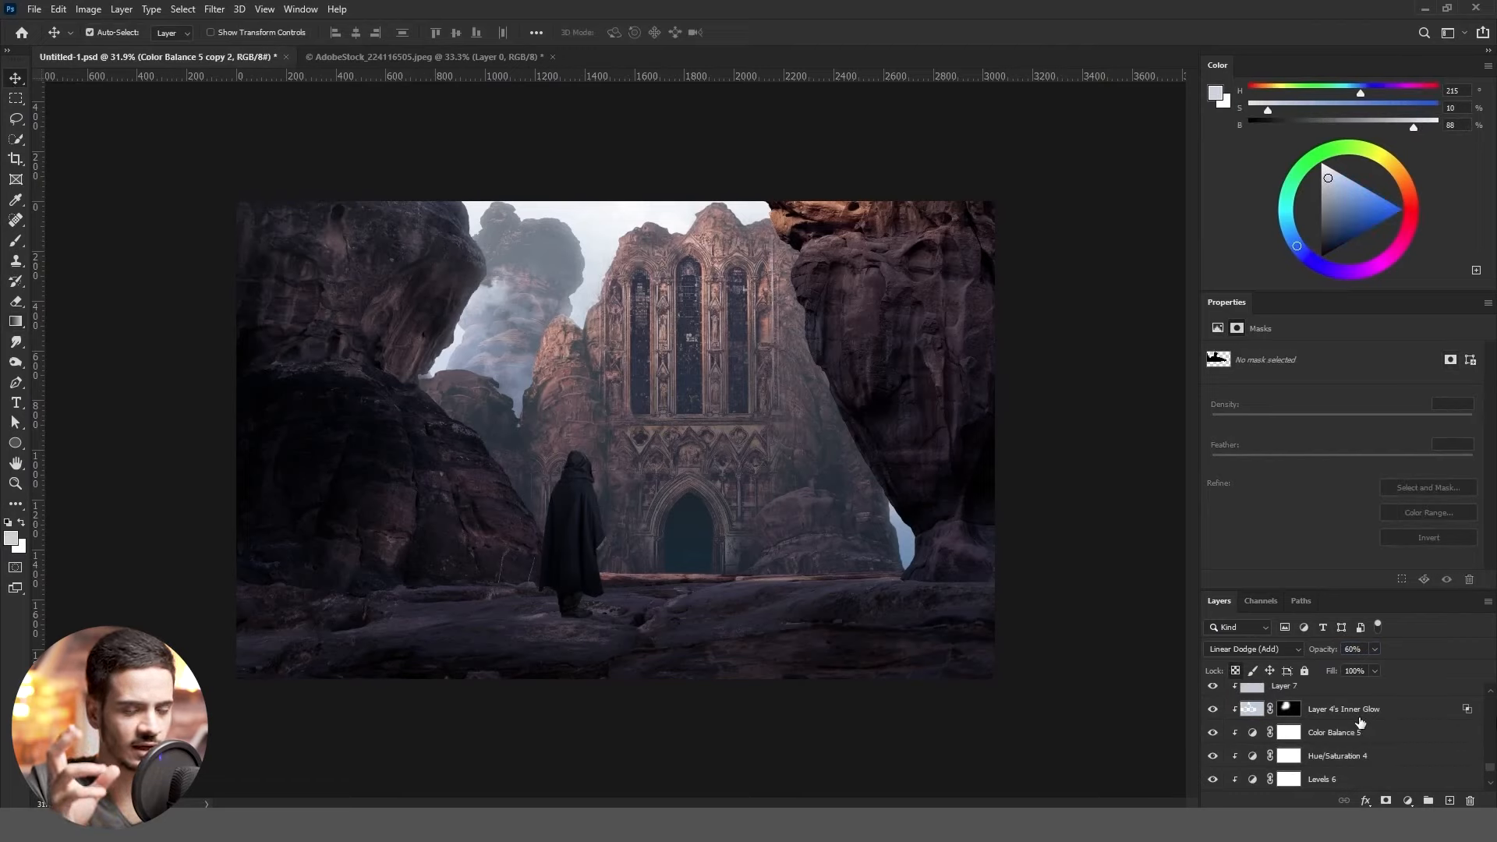
# Add a new clipped layer above the distant rock's adjustments and draw a pale haze gradient downward from the top
pyautogui.scroll(2, 1360, 722)
pyautogui.click(1360, 727)
pyautogui.click(1449, 800)
pyautogui.hotkey('ctrl', 'alt', 'g')
pyautogui.press('g')
pyautogui.click(147, 33)
pyautogui.moveTo(563, 136); pyautogui.dragTo(563, 412)
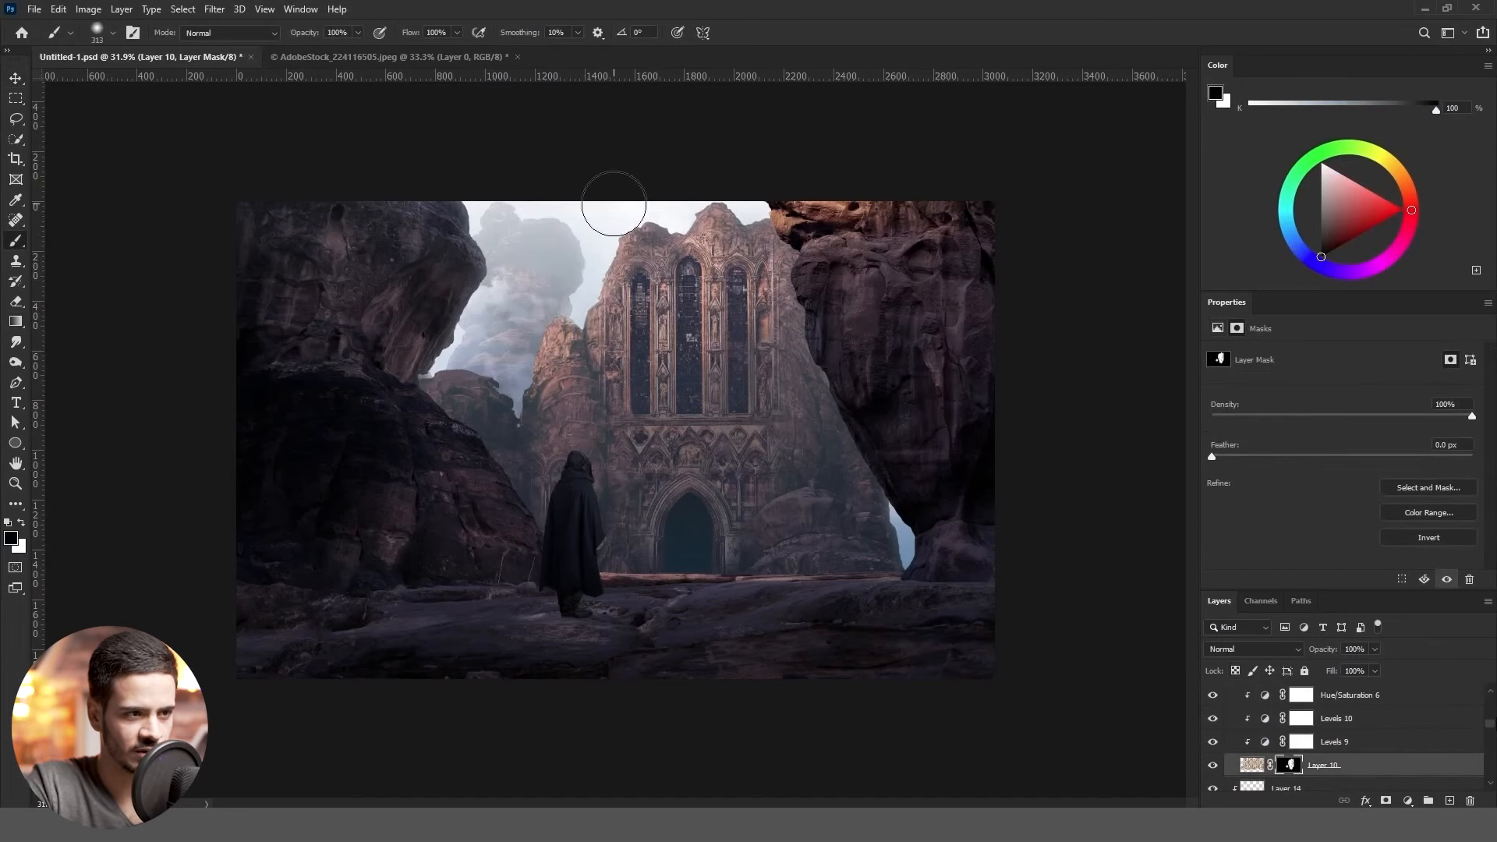
# Draw a pale haze gradient down from the cathedral's top on a clipped layer and set it to Screen at 20% opacity
pyautogui.scroll(3, 555, 257)
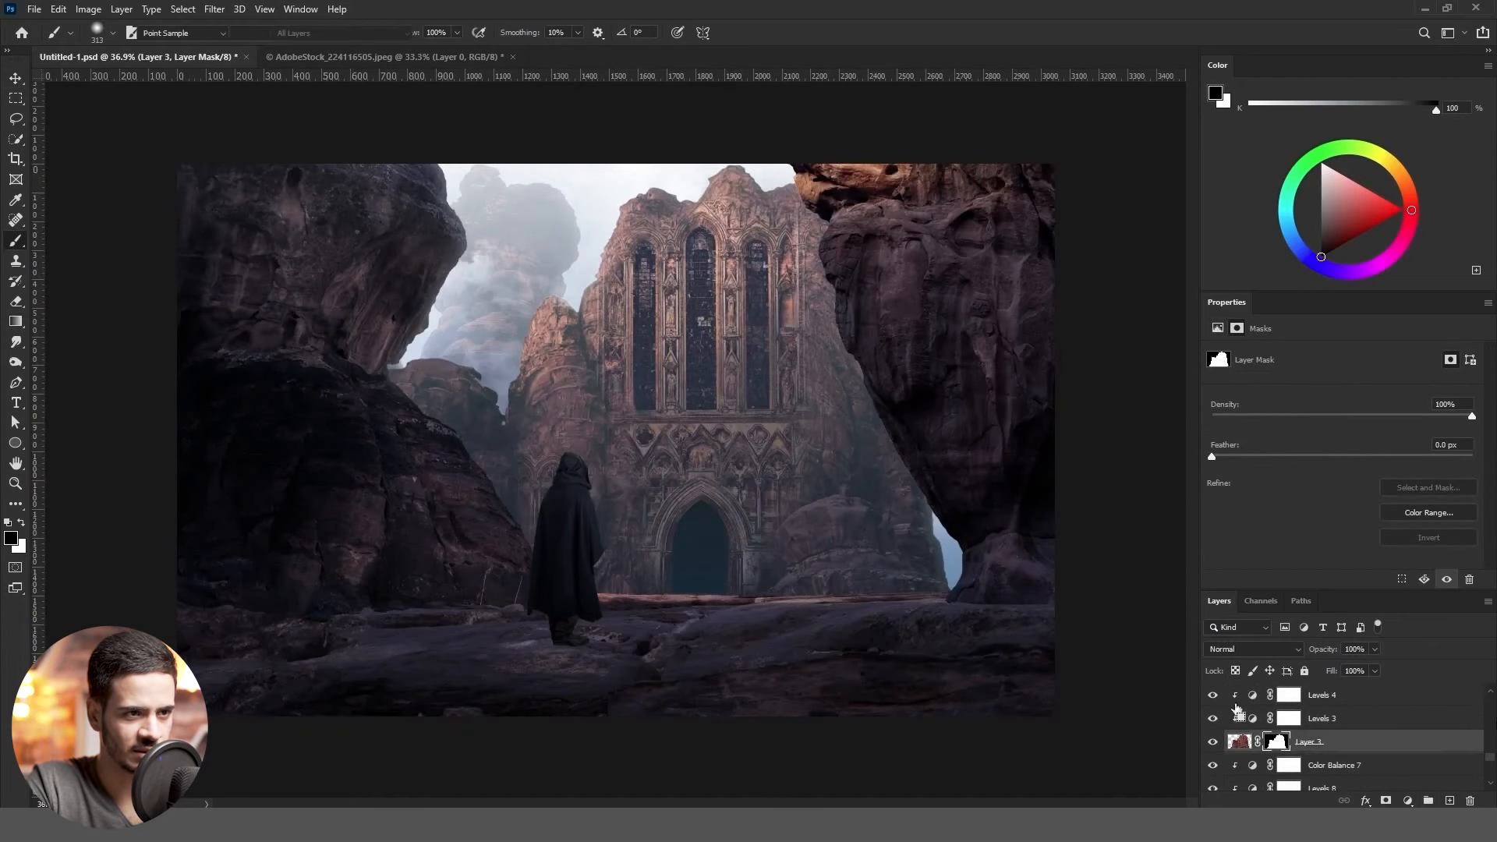
pyautogui.press('b')
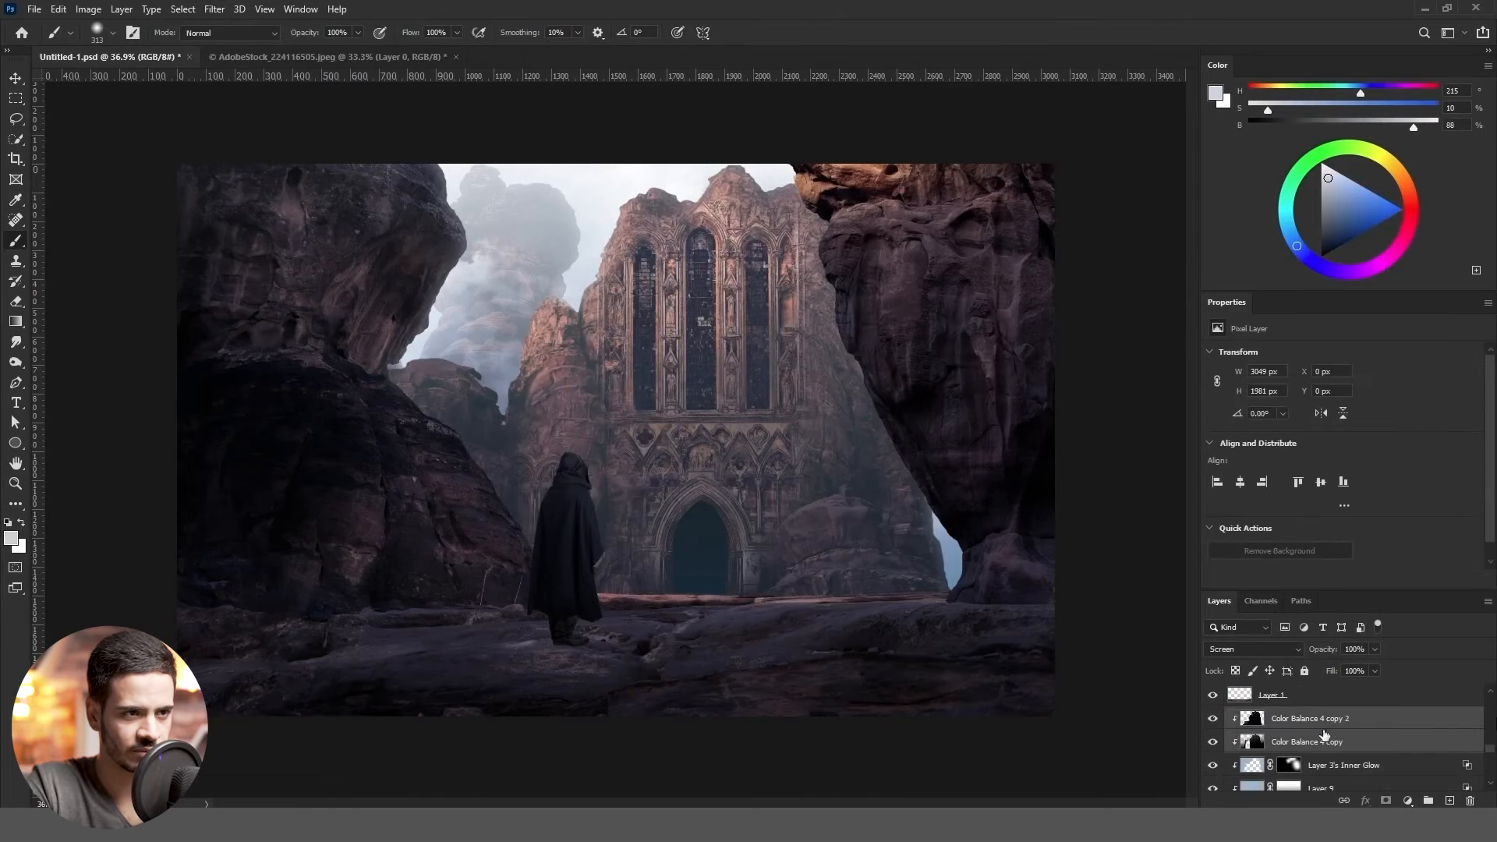
pyautogui.press('v')
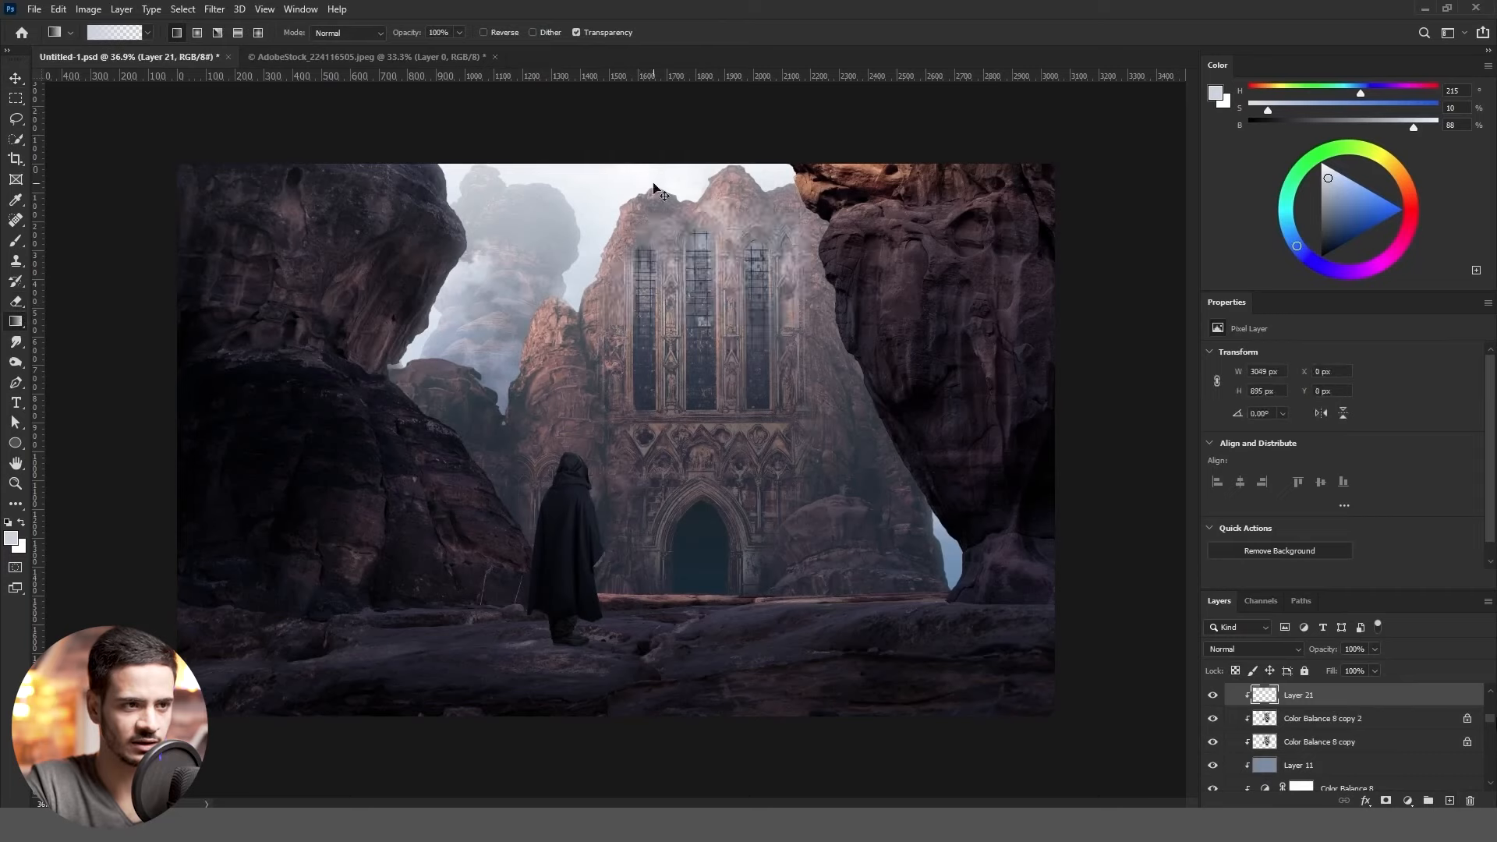
pyautogui.moveTo(670, 103); pyautogui.dragTo(686, 250)
pyautogui.click(1363, 653)
pyautogui.write('20')
pyautogui.press('Return')
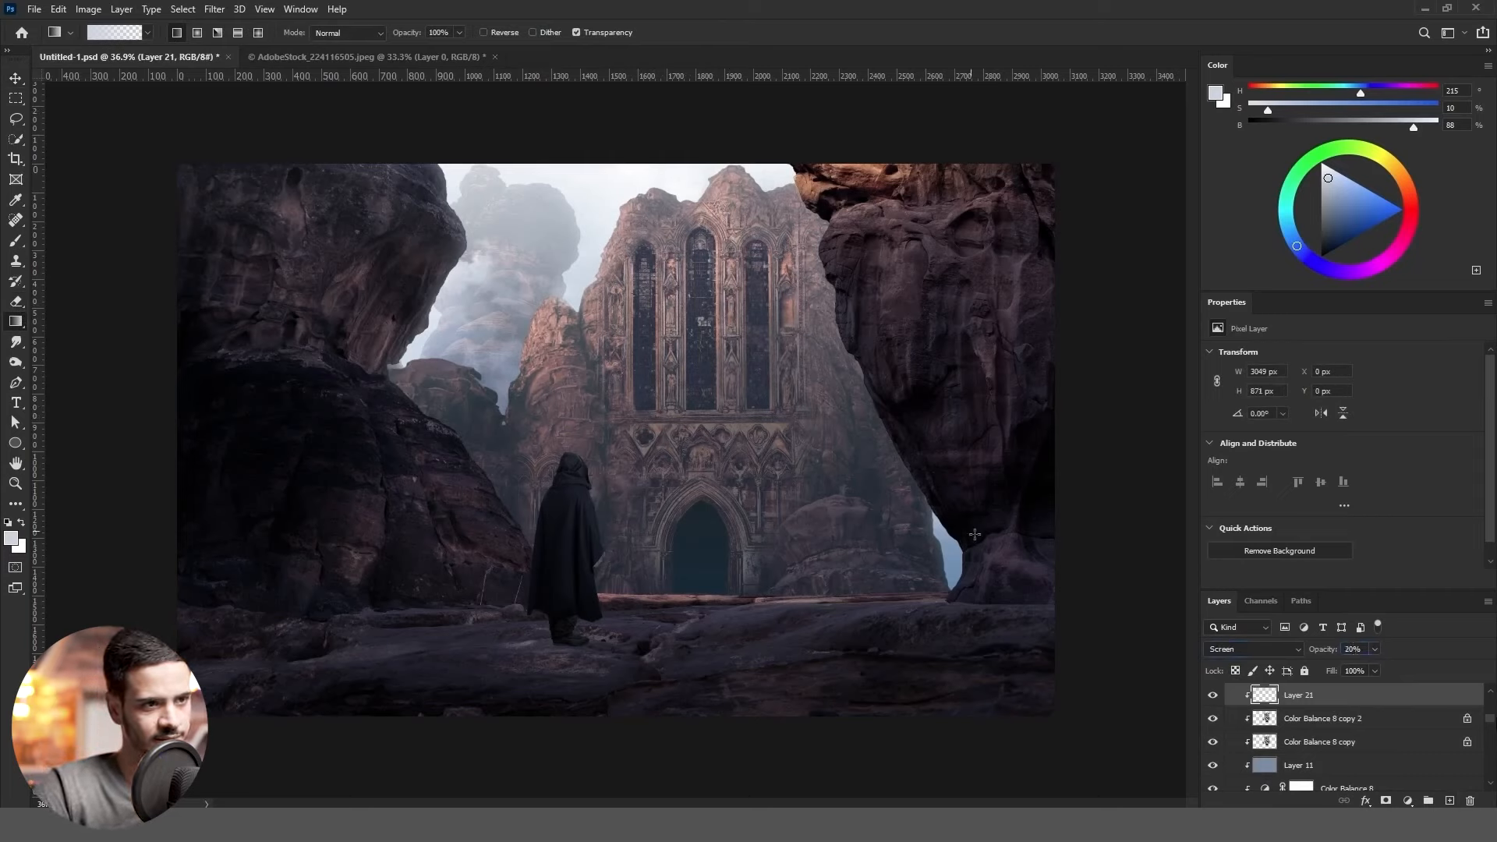
pyautogui.scroll(6, 1213, 772)
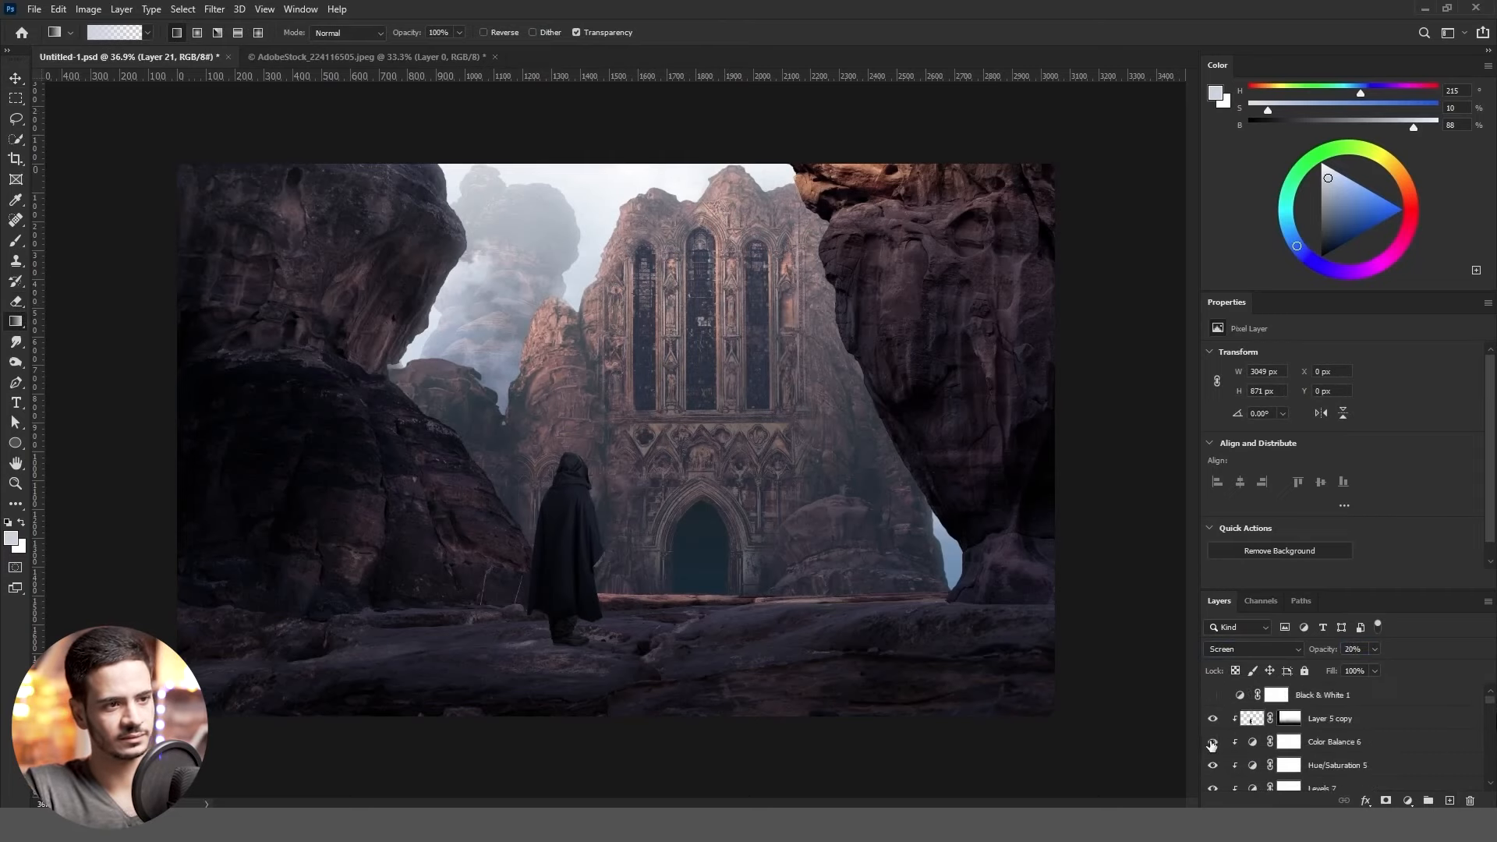
pyautogui.scroll(-5, 1213, 744)
pyautogui.scroll(1, 1214, 729)
pyautogui.click(1214, 723)
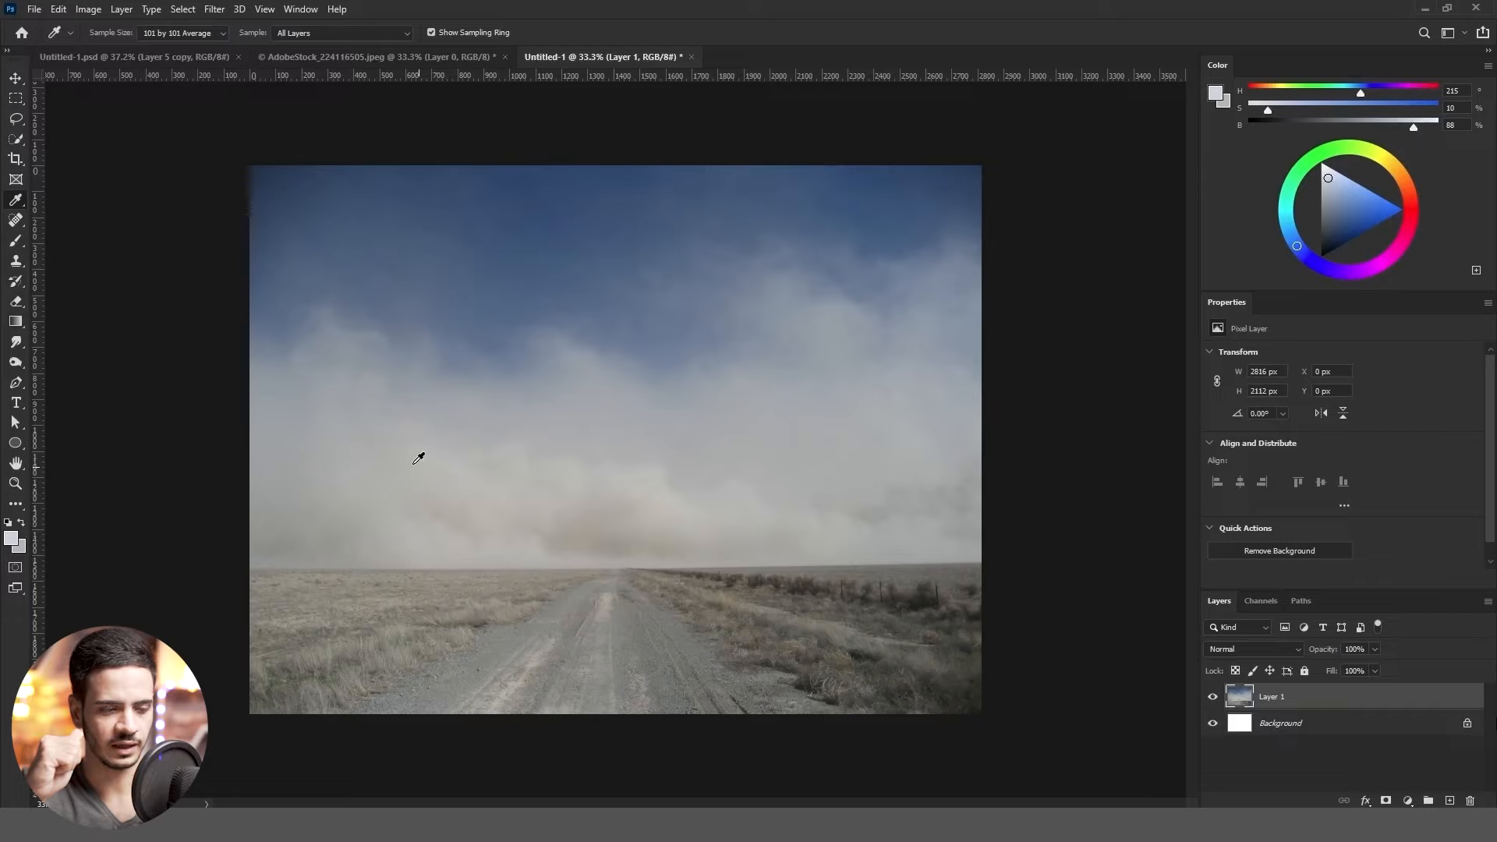
# Select the dust cloud in the desert road photo with the Magic Wand and open Select and Mask
pyautogui.press('w')
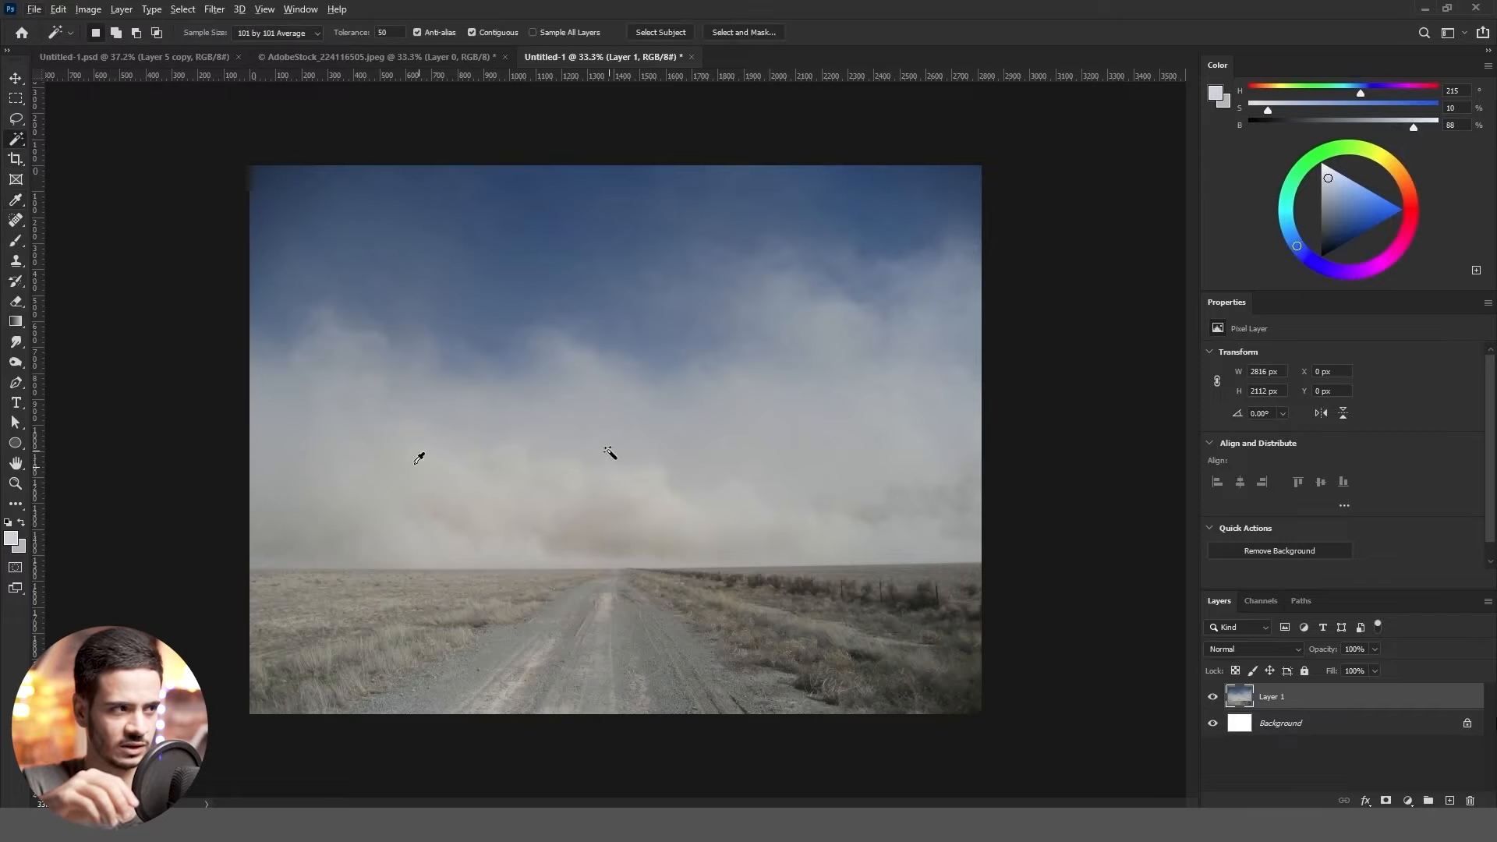
pyautogui.click(611, 459)
pyautogui.click(744, 32)
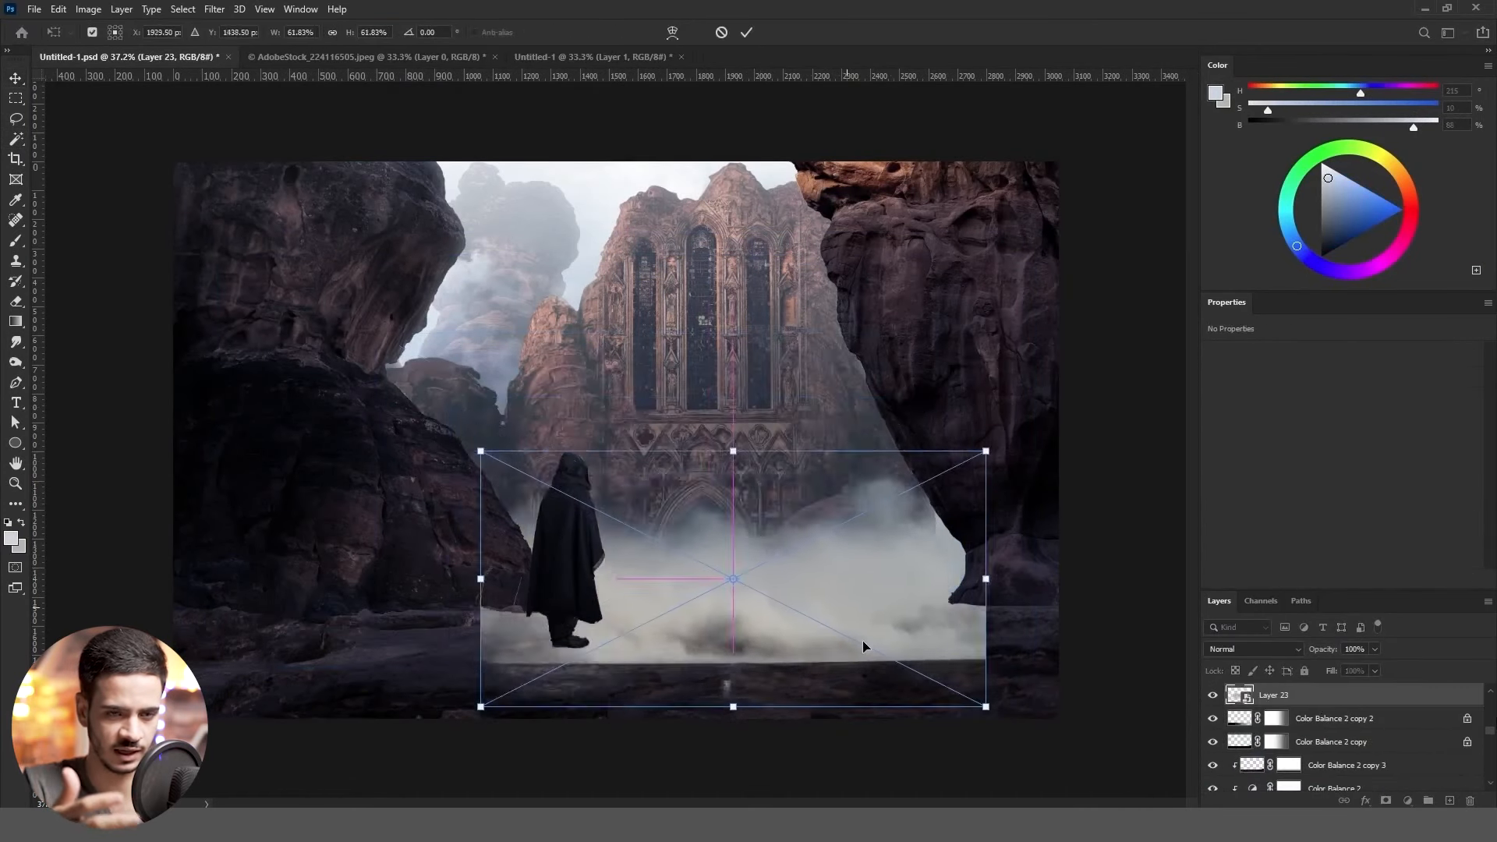
# Place the dust cloud at 61.83% scale in front of the cathedral's base and reopen its free transform
pyautogui.press('Return')
pyautogui.hotkey('ctrl', 't')
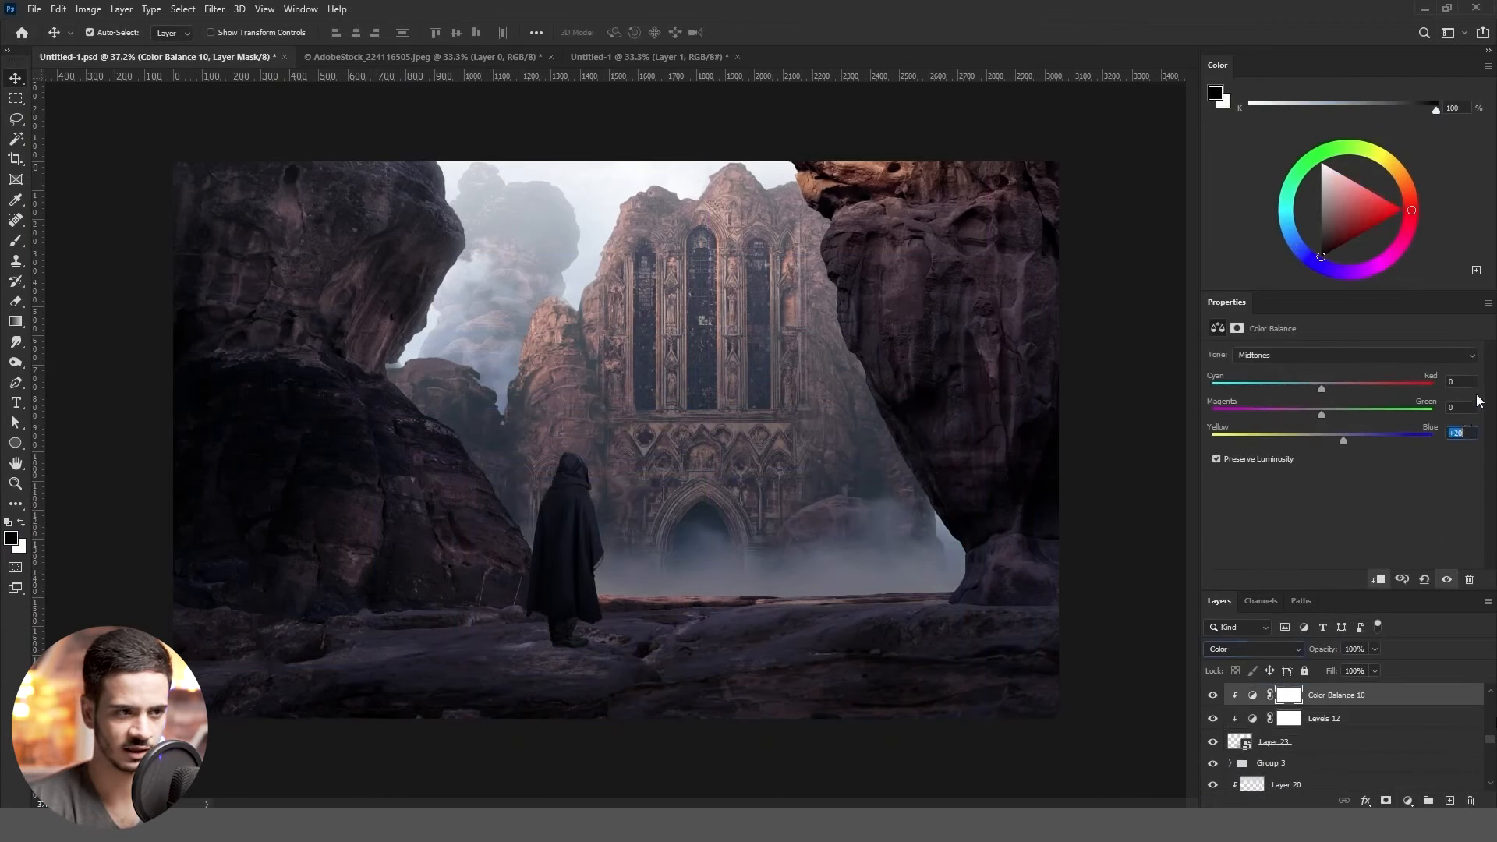
# Set the dust's Color Balance midtones to -20 red and +20 blue, shift them toward green, and toggle the adjustment's visibility
pyautogui.click(1468, 382)
pyautogui.hotkey('shift', 'Down')
pyautogui.hotkey('shift', 'Down')
pyautogui.click(1469, 433)
pyautogui.hotkey('shift', 'Up')
pyautogui.click(1467, 407)
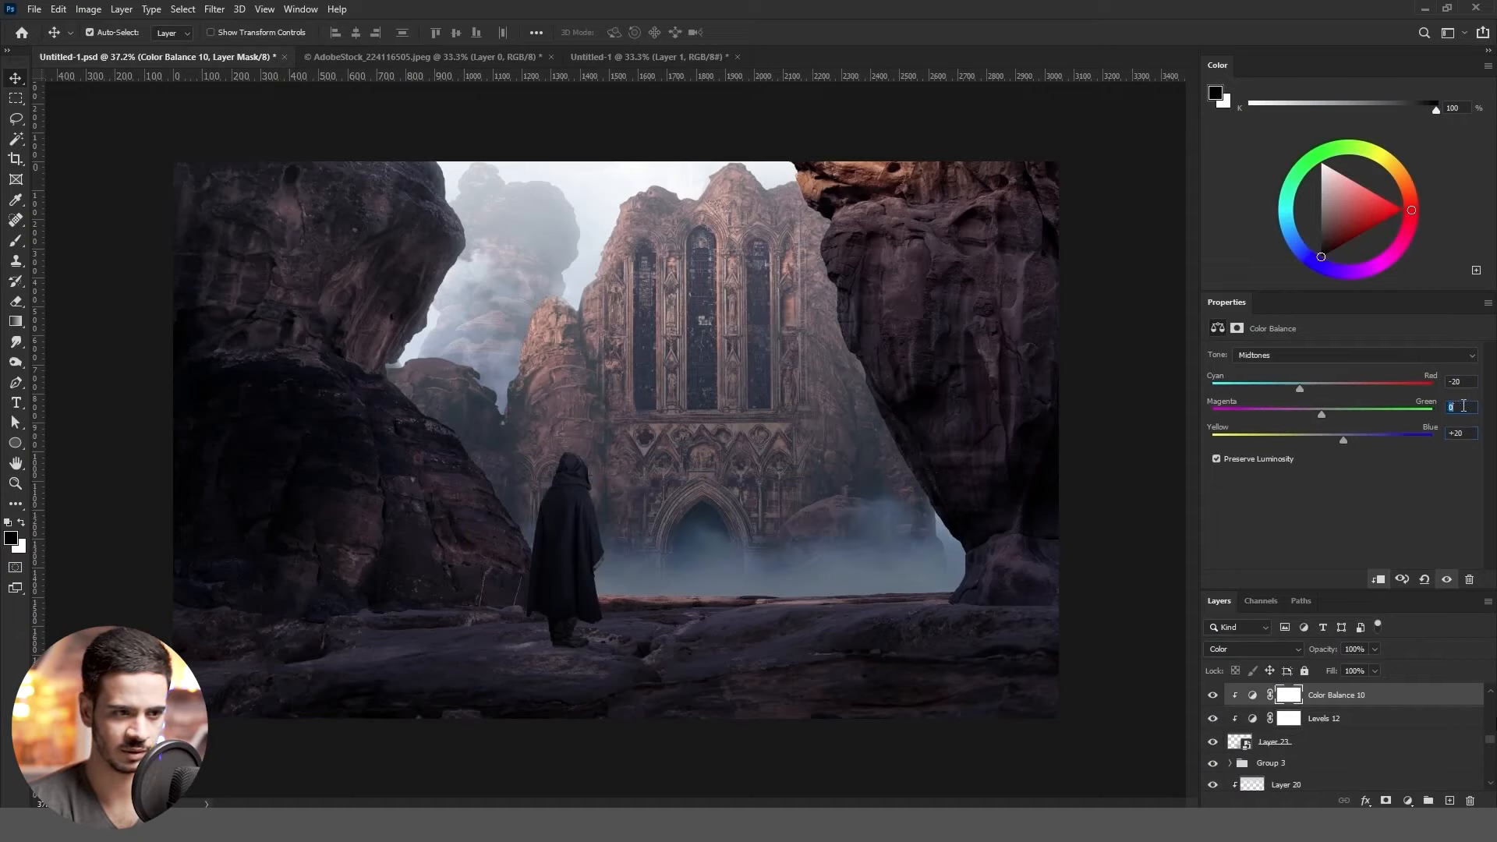
pyautogui.hotkey('shift', 'Up')
pyautogui.click(1294, 737)
pyautogui.click(1212, 695)
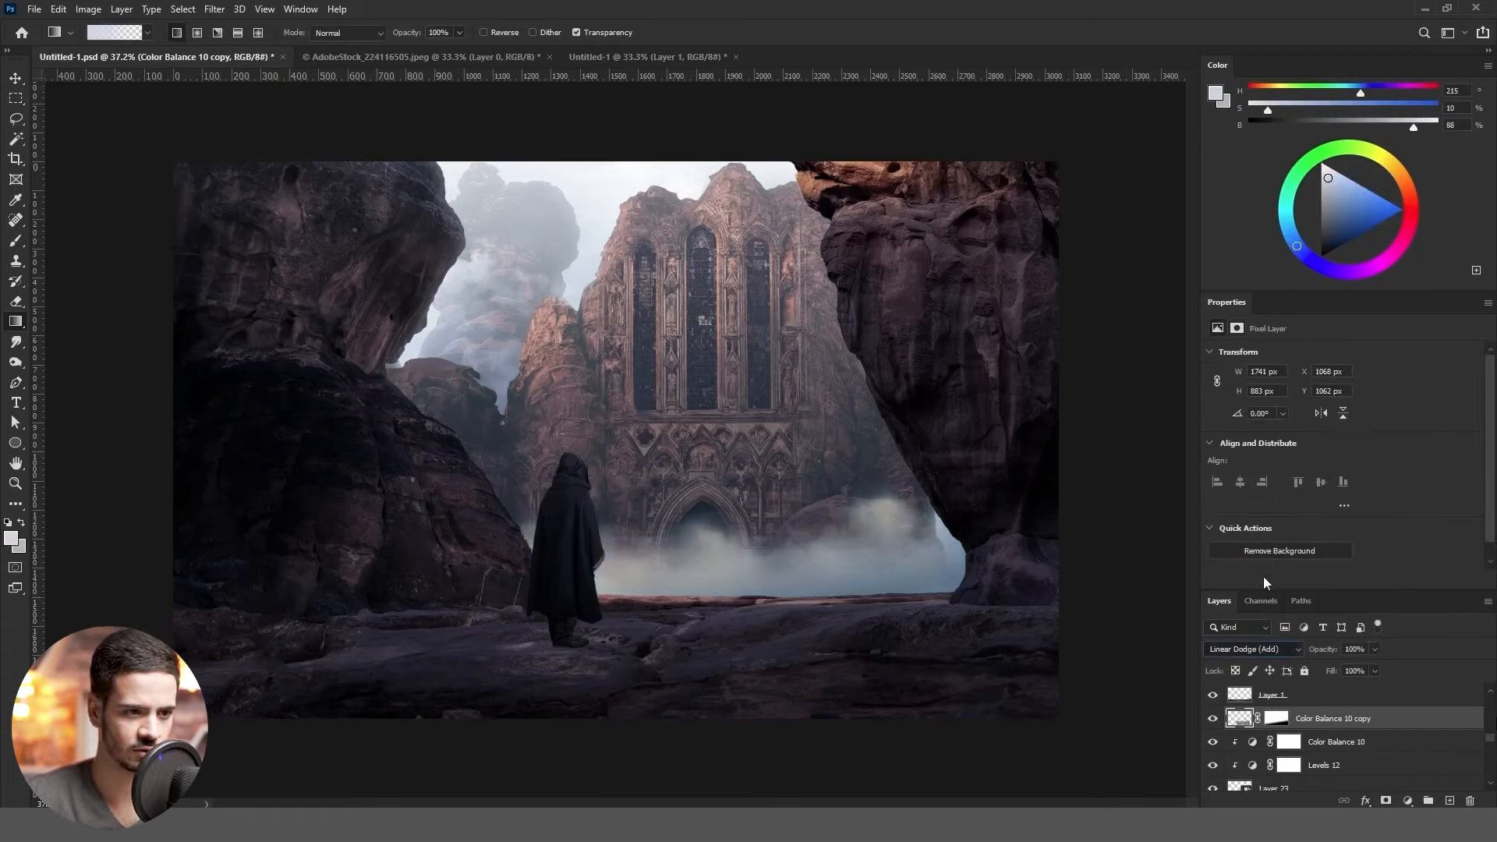
# Set the blue value of the dust's Color Balance to 39 and lower the output white of its Levels adjustment
pyautogui.click(1361, 745)
pyautogui.click(1460, 433)
pyautogui.write('39')
pyautogui.press('Return')
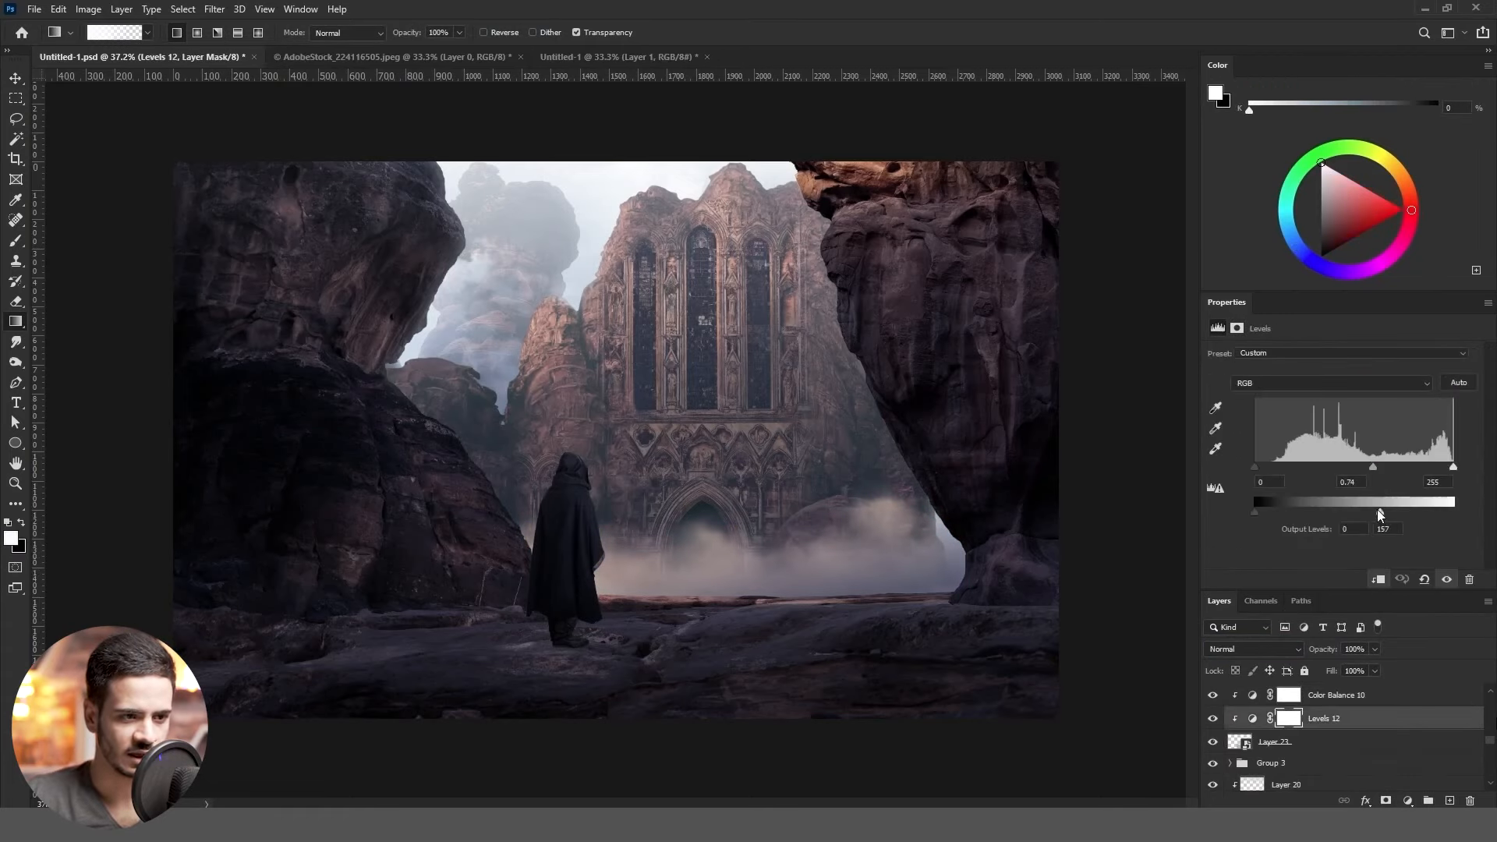
pyautogui.moveTo(1377, 509); pyautogui.dragTo(1368, 513)
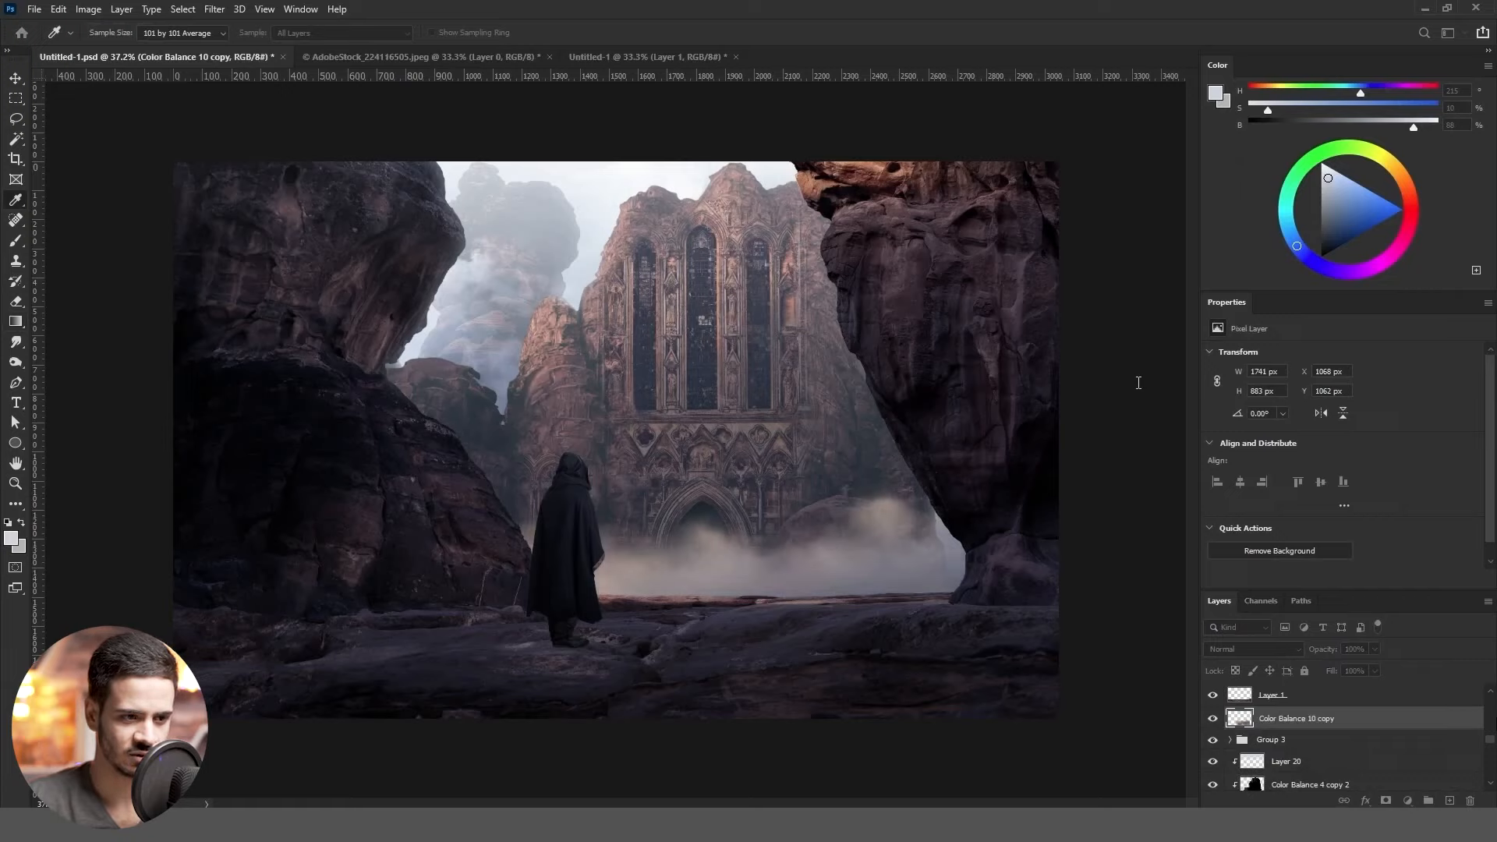
# Open the cyan-red midtone value of the dust's new Color Balance adjustment for editing
pyautogui.press('g')
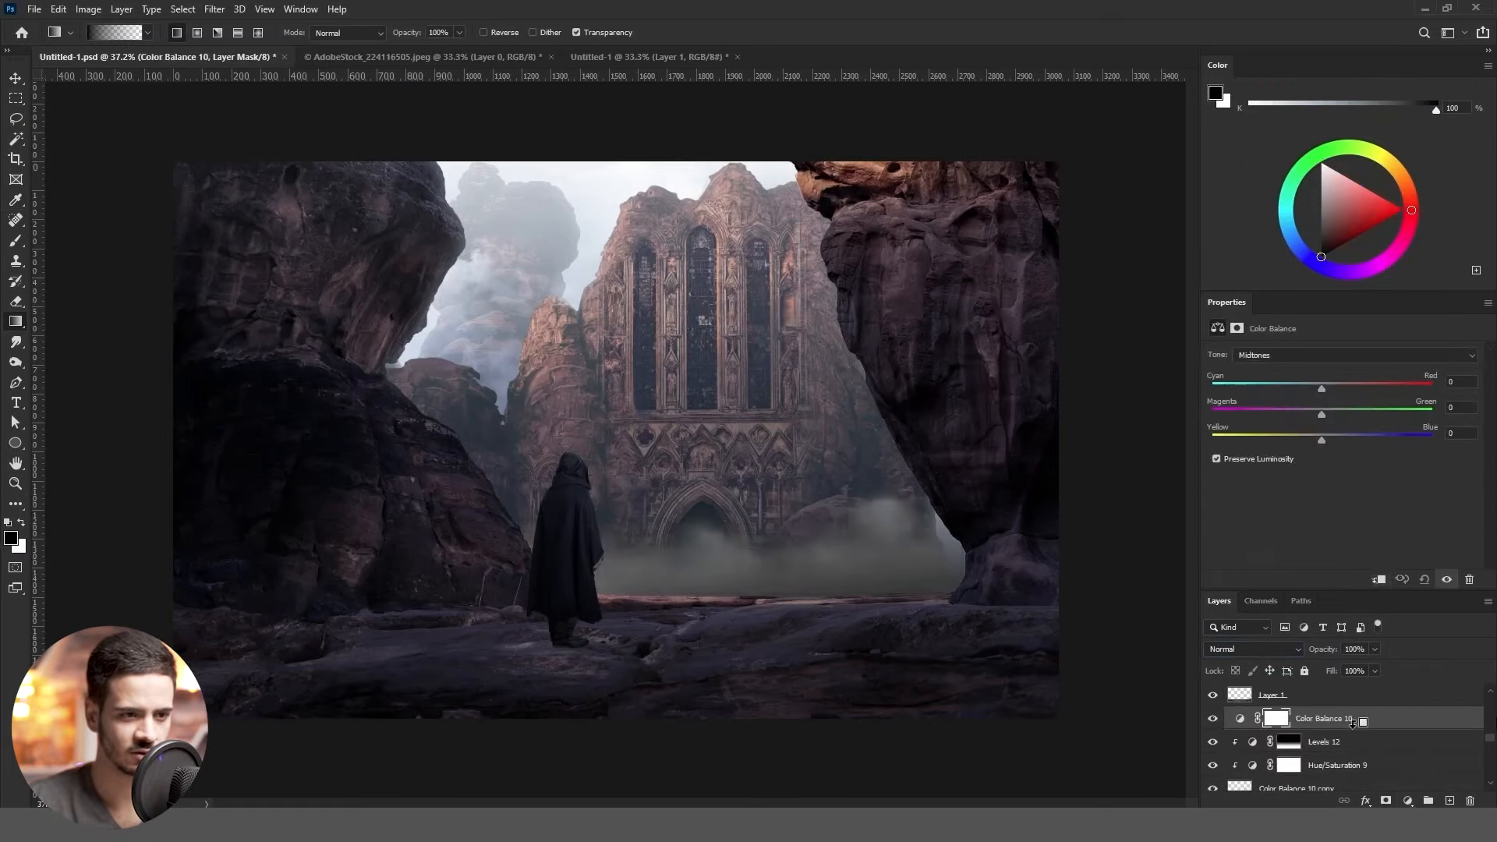
pyautogui.doubleClick(1455, 382)
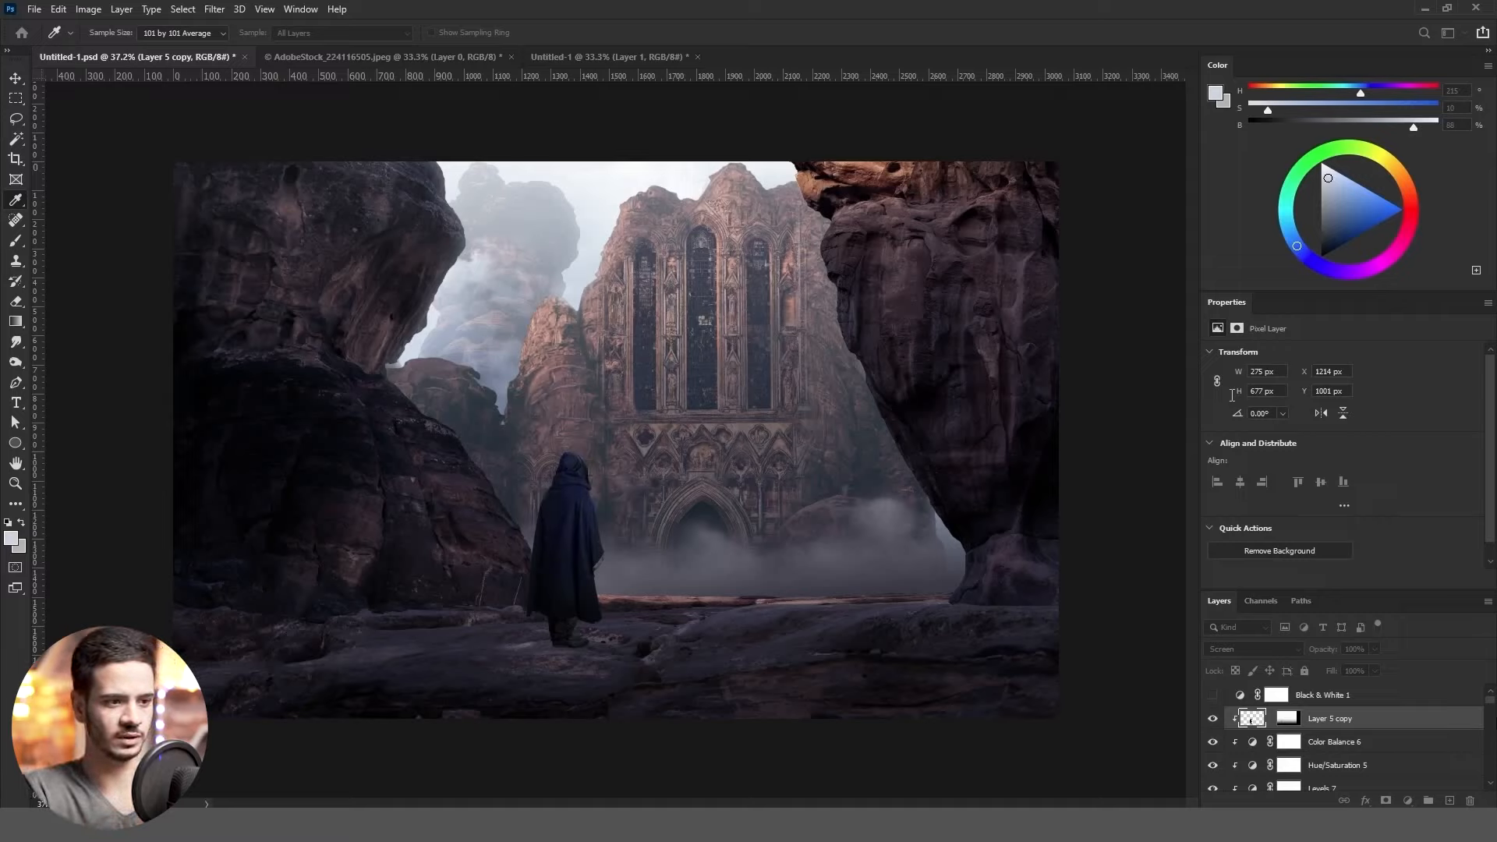
pyautogui.press('v')
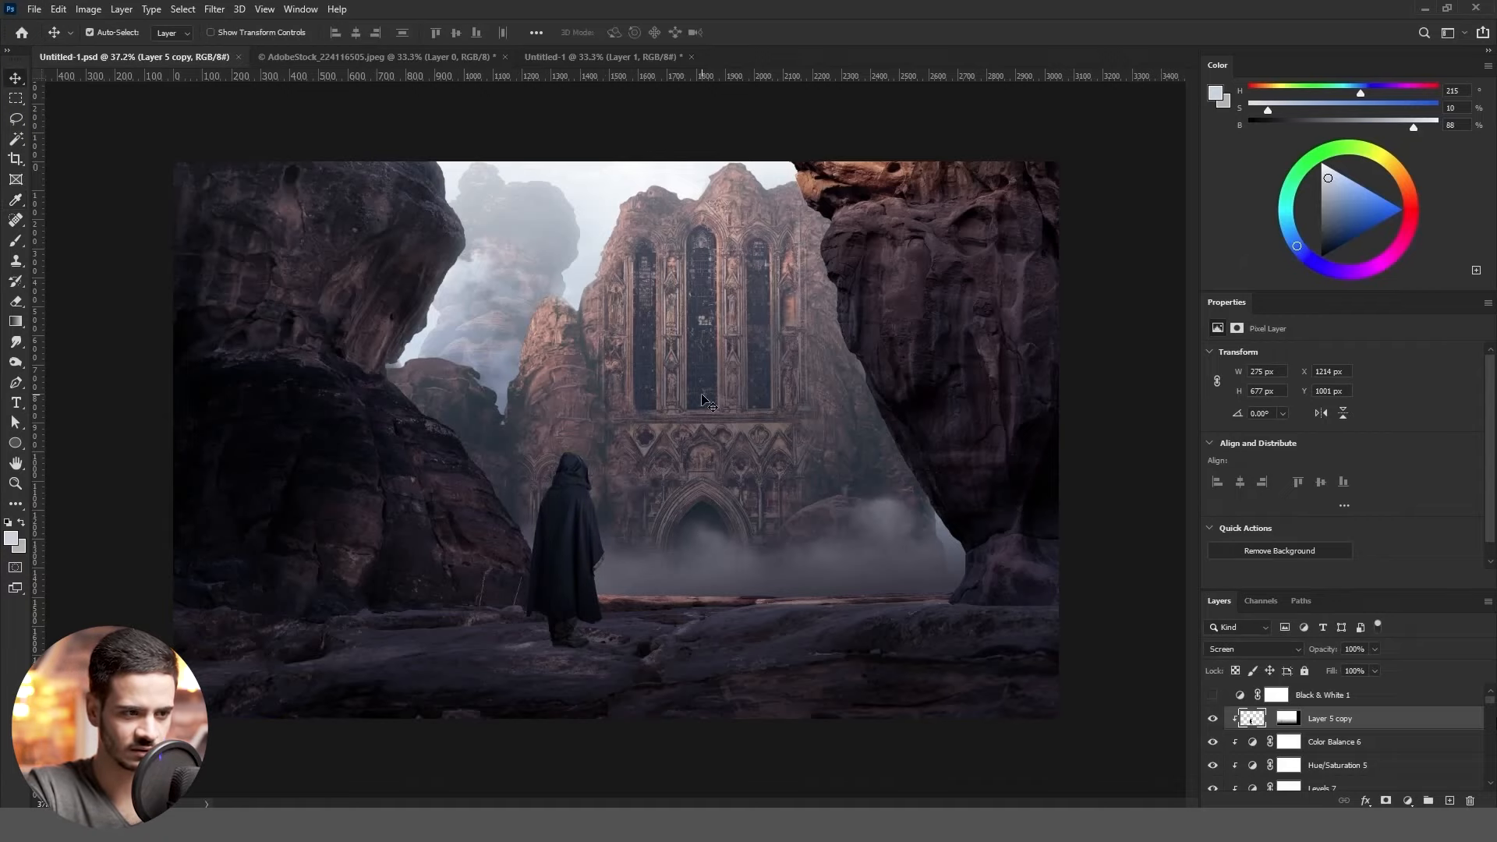
# Show the Black & White check layer and add a Brightness/Contrast adjustment for the right rock's base with brightness 4 and contrast -26
pyautogui.click(18, 484)
pyautogui.moveTo(951, 507); pyautogui.dragTo(814, 516)
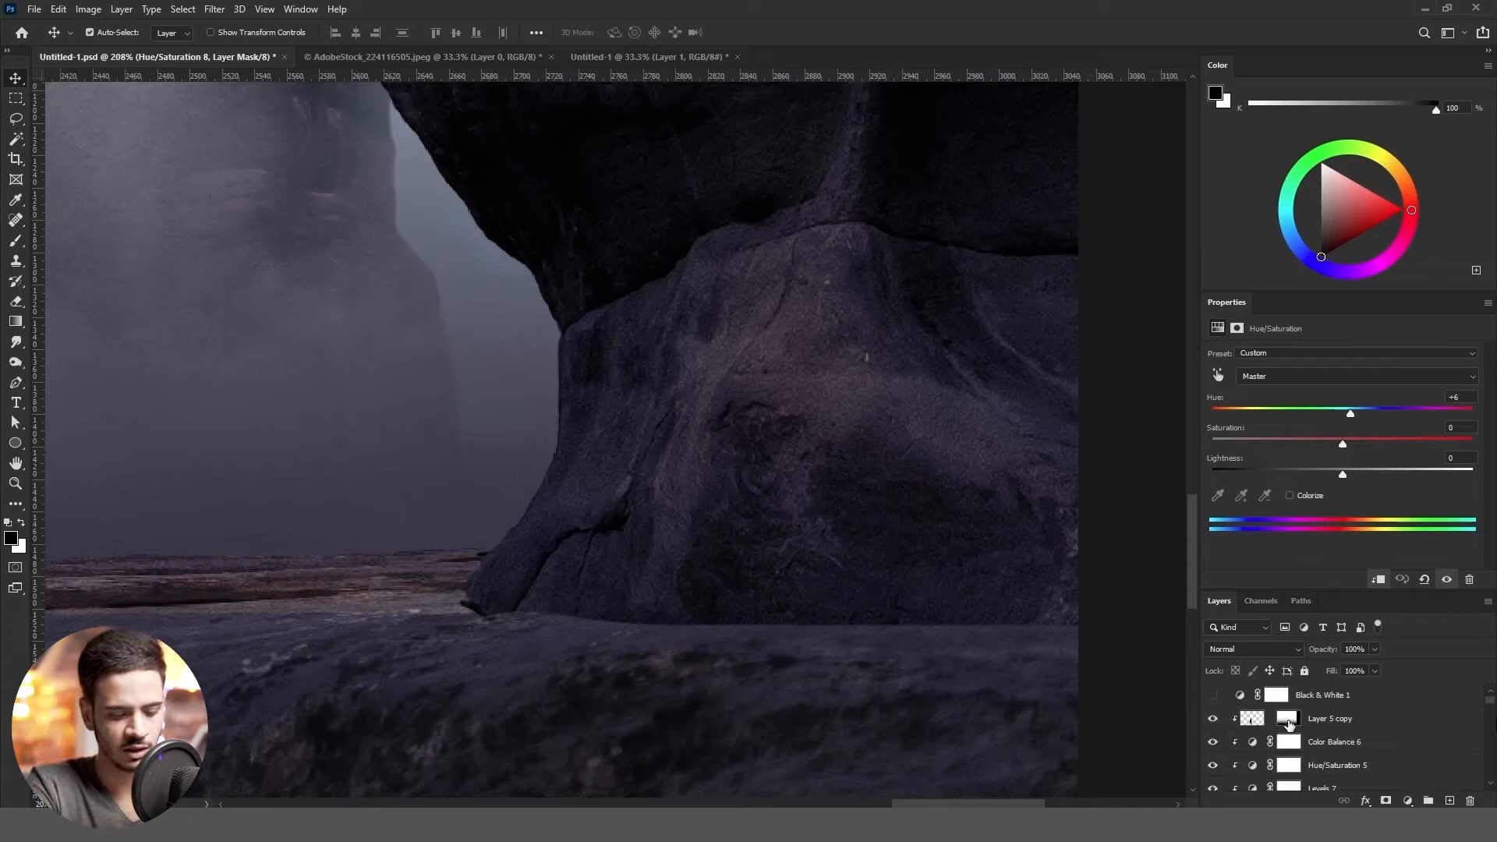
pyautogui.click(1214, 695)
pyautogui.click(1408, 801)
pyautogui.click(1435, 538)
pyautogui.moveTo(1342, 398)
pyautogui.mouseDown()
pyautogui.moveTo(1308, 433)
pyautogui.moveTo(1353, 398)
pyautogui.mouseUp()
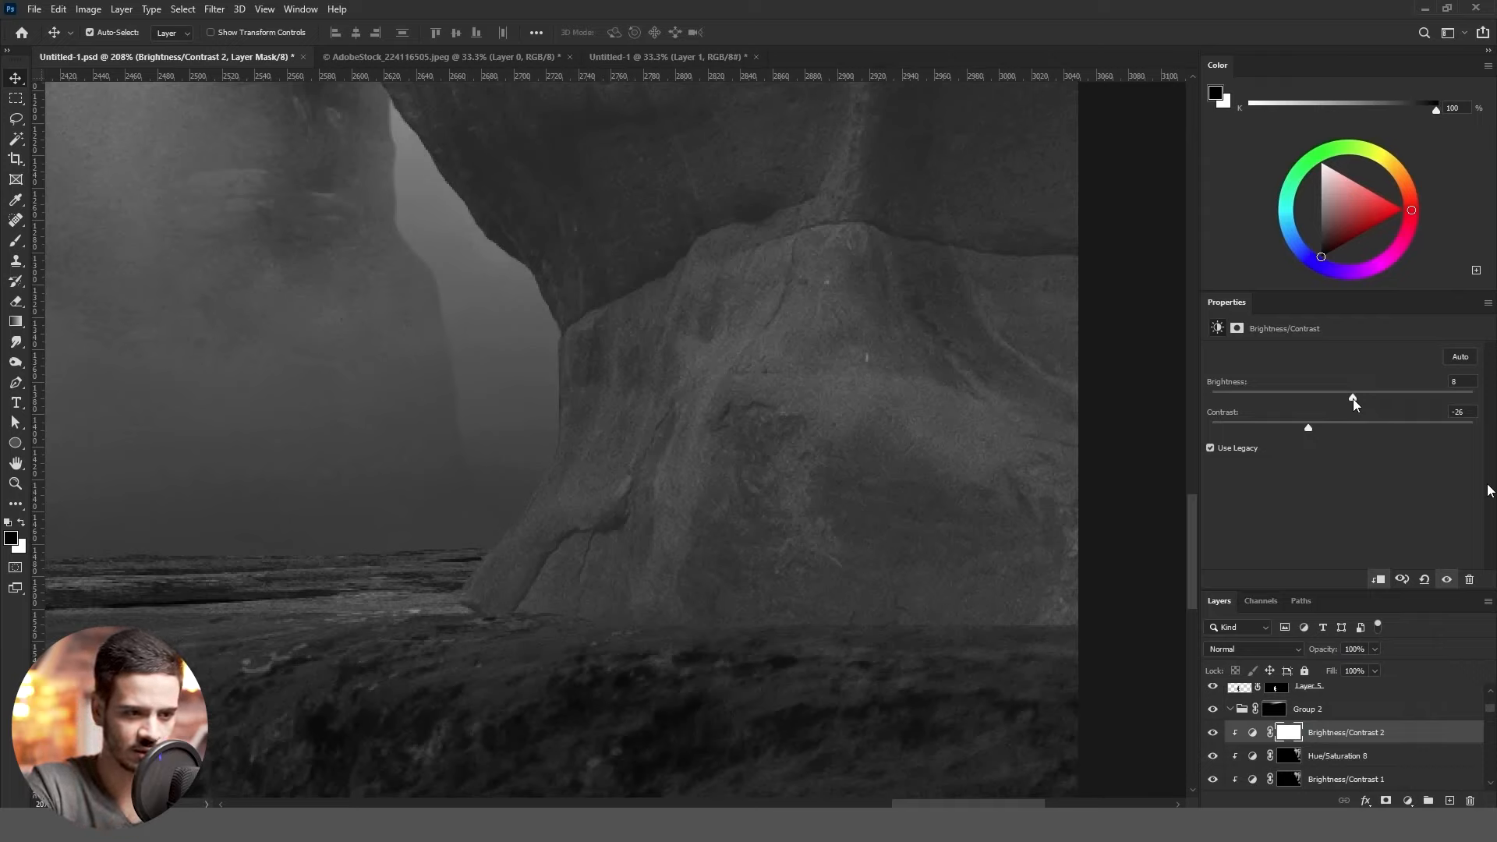
pyautogui.moveTo(1354, 399); pyautogui.dragTo(1348, 399)
# Invert the Brightness/Contrast mask, reveal the right rock's base with an upward white gradient, and undo the last gradient attempt
pyautogui.hotkey('ctrl', 'i')
pyautogui.press('g')
pyautogui.press('x')
pyautogui.moveTo(795, 686); pyautogui.dragTo(803, 530)
pyautogui.moveTo(795, 686); pyautogui.dragTo(779, 452)
pyautogui.hotkey('ctrl', 'z')
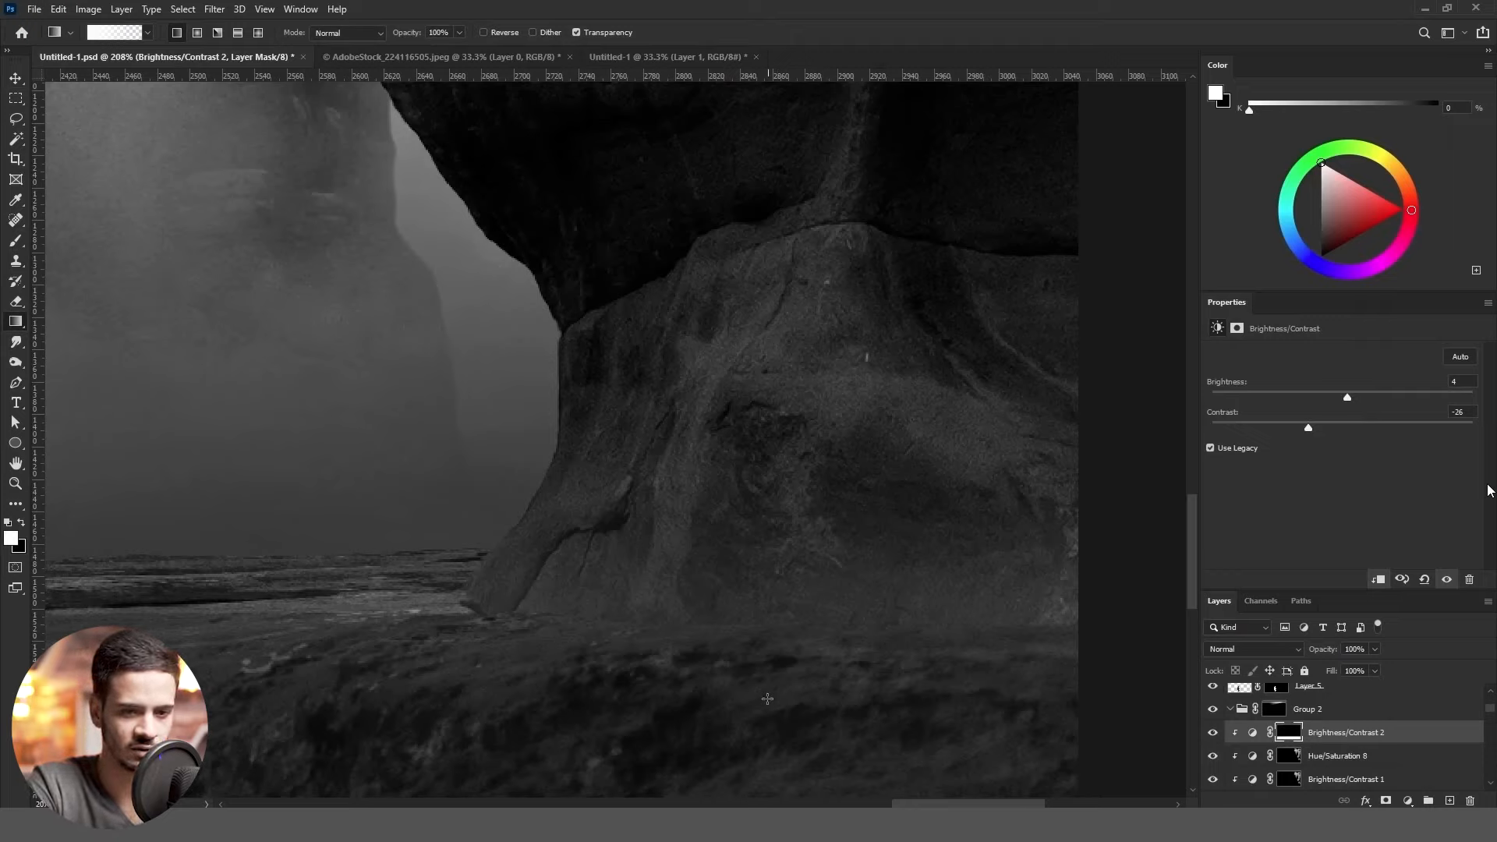
# Hide the Black & White check layer and add a clipped Color Balance adjustment above the rock's Brightness/Contrast adjustment
pyautogui.scroll(10, 1325, 741)
pyautogui.click(1212, 695)
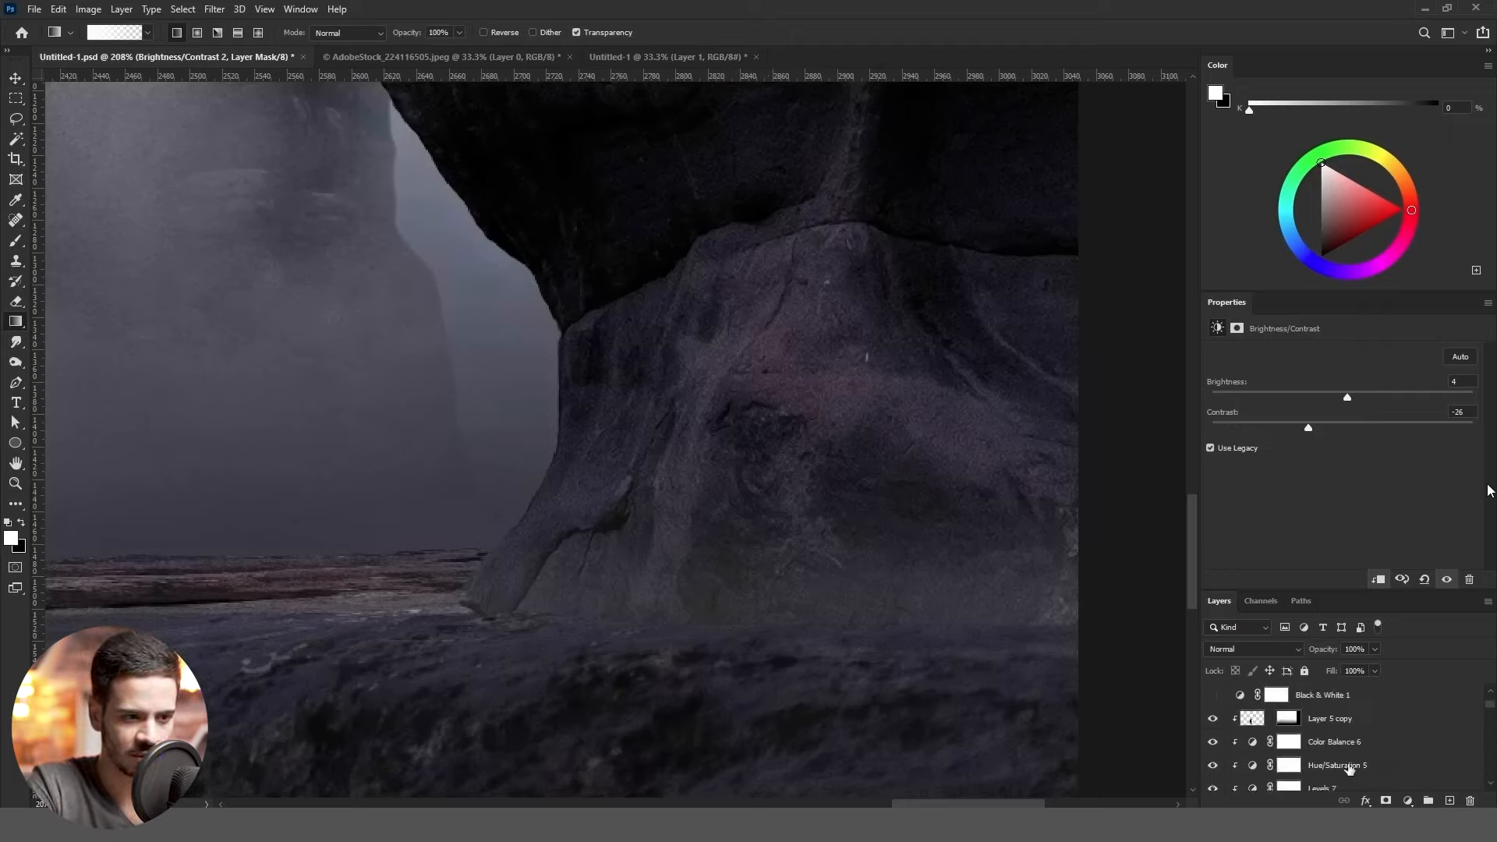
pyautogui.scroll(-3, 1349, 768)
pyautogui.click(1407, 801)
pyautogui.click(1440, 655)
# Replace the new Color Balance adjustment's mask with a copy of the Brightness/Contrast mask
pyautogui.keyDown('alt'); pyautogui.click(1304, 708); pyautogui.keyUp('alt')
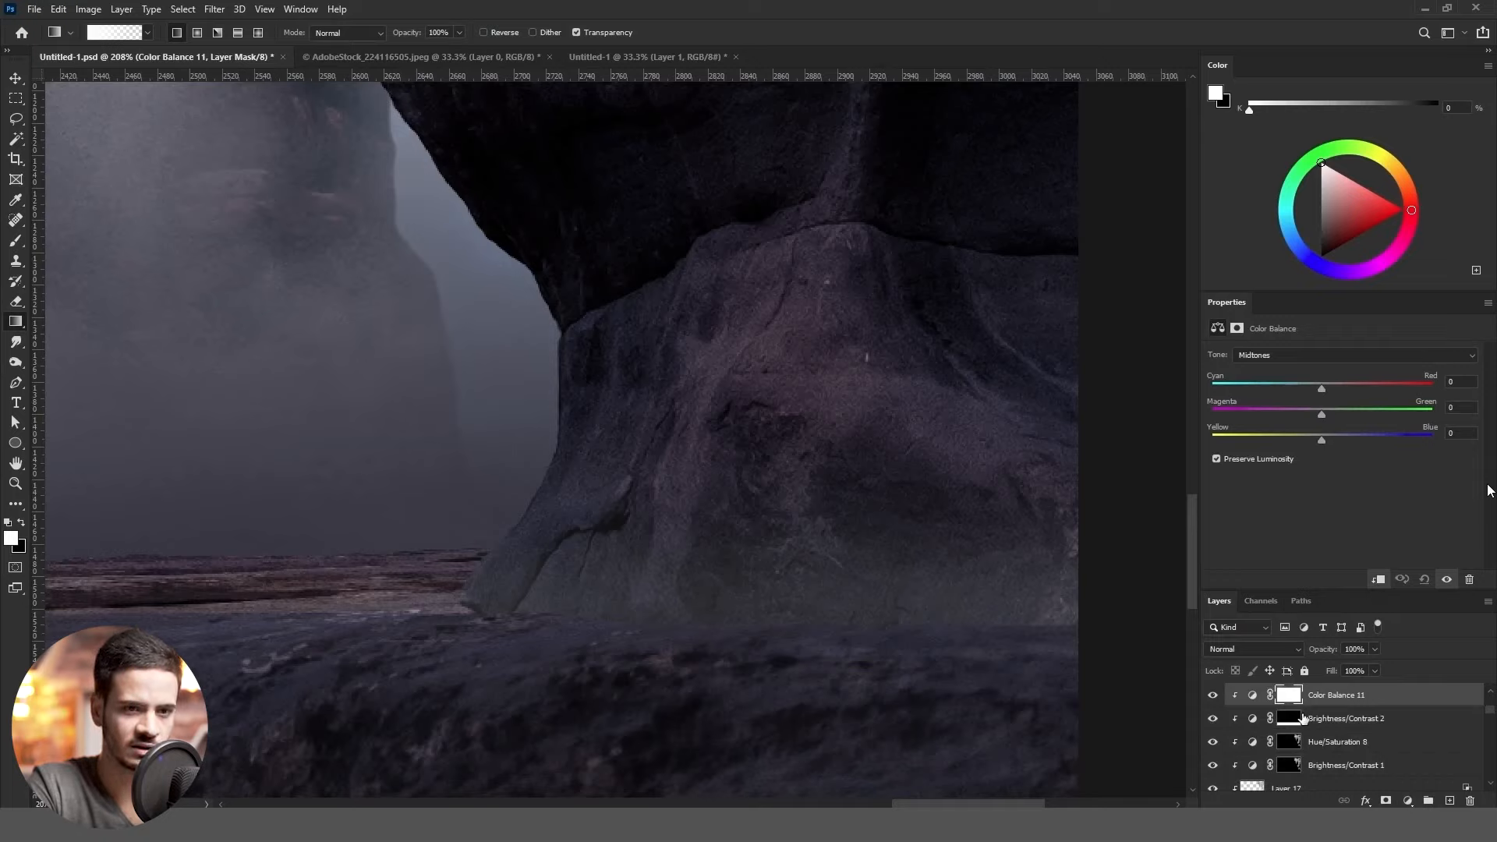
pyautogui.moveTo(1303, 718); pyautogui.dragTo(1295, 697)
pyautogui.press('Return')
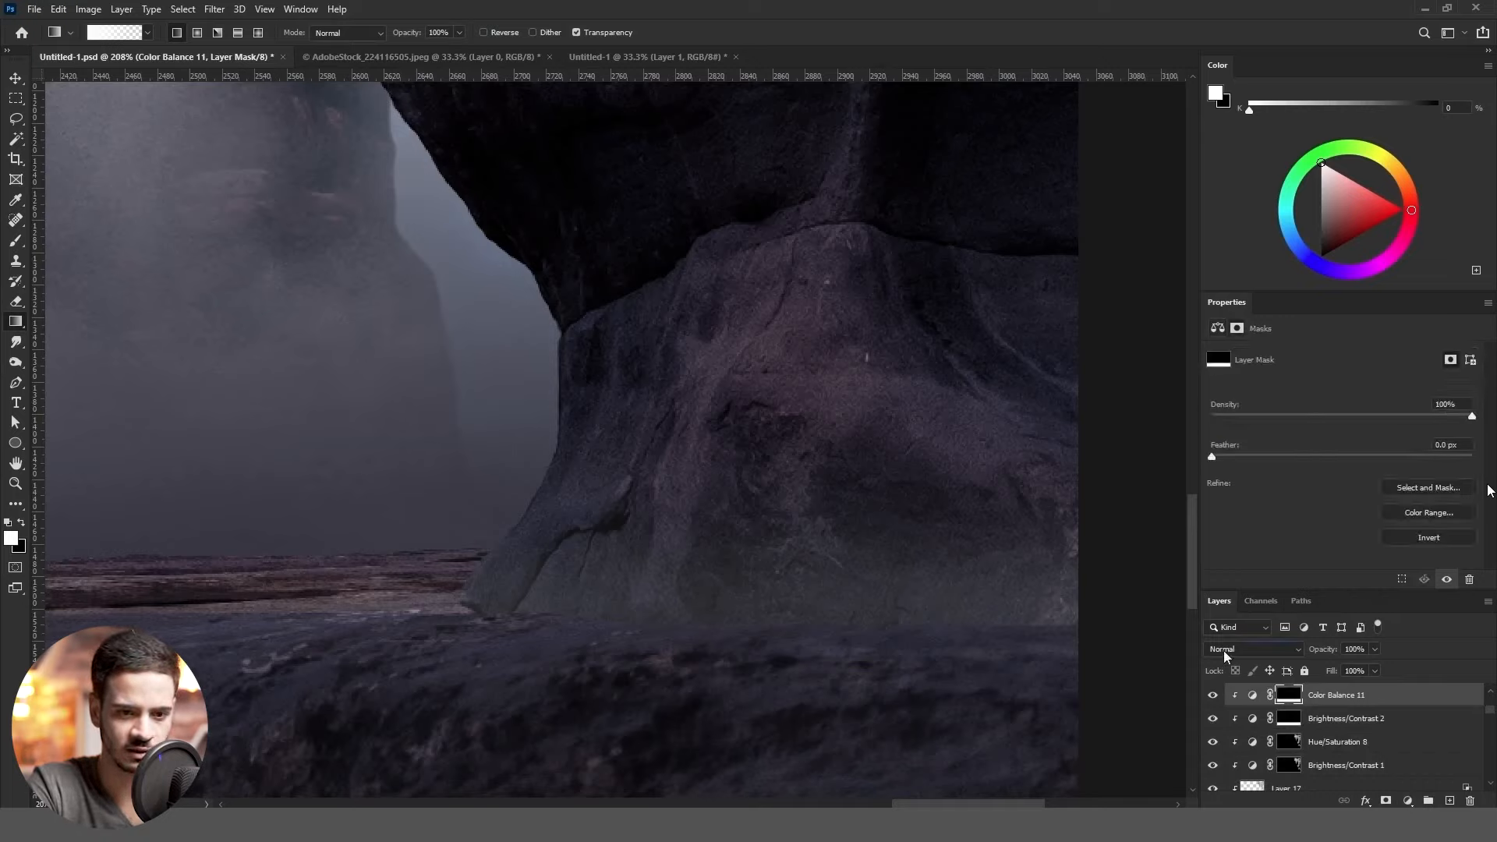
# Set the Color Balance adjustment's blending mode to Color and raise its blue midtones to +10
pyautogui.click(1228, 650)
pyautogui.click(1232, 620)
pyautogui.click(1252, 695)
pyautogui.click(1458, 431)
pyautogui.hotkey('shift', 'Up')
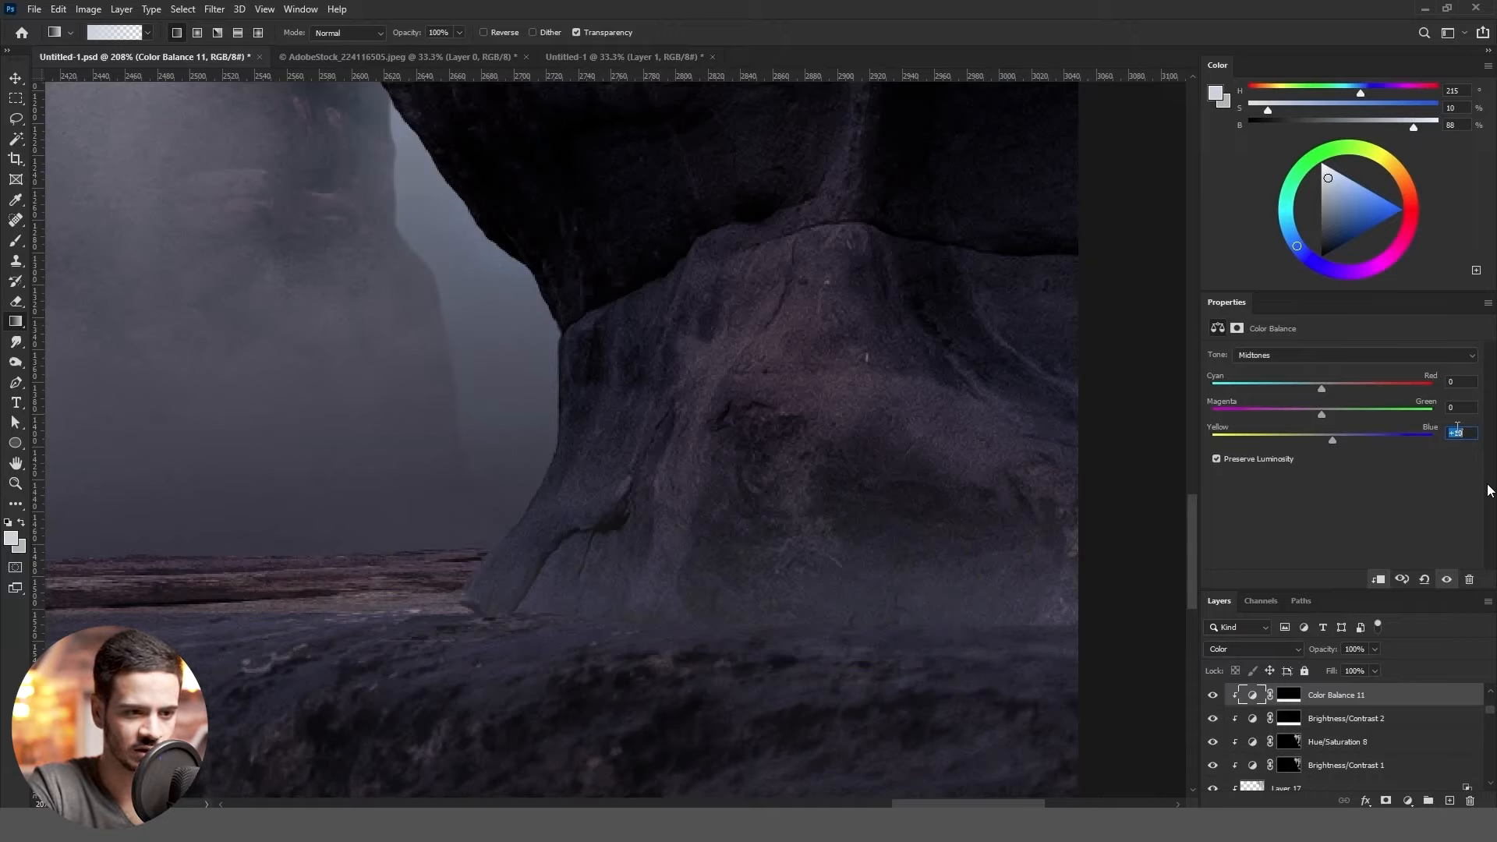
# Shift the rock base's Color Balance midtones toward cyan, set magenta-green to -2, and raise blue to +15 and slightly beyond
pyautogui.click(1455, 380)
pyautogui.scroll(-10, 1455, 379)
pyautogui.click(1455, 406)
pyautogui.click(1457, 432)
pyautogui.scroll(4, 1458, 432)
pyautogui.click(1456, 380)
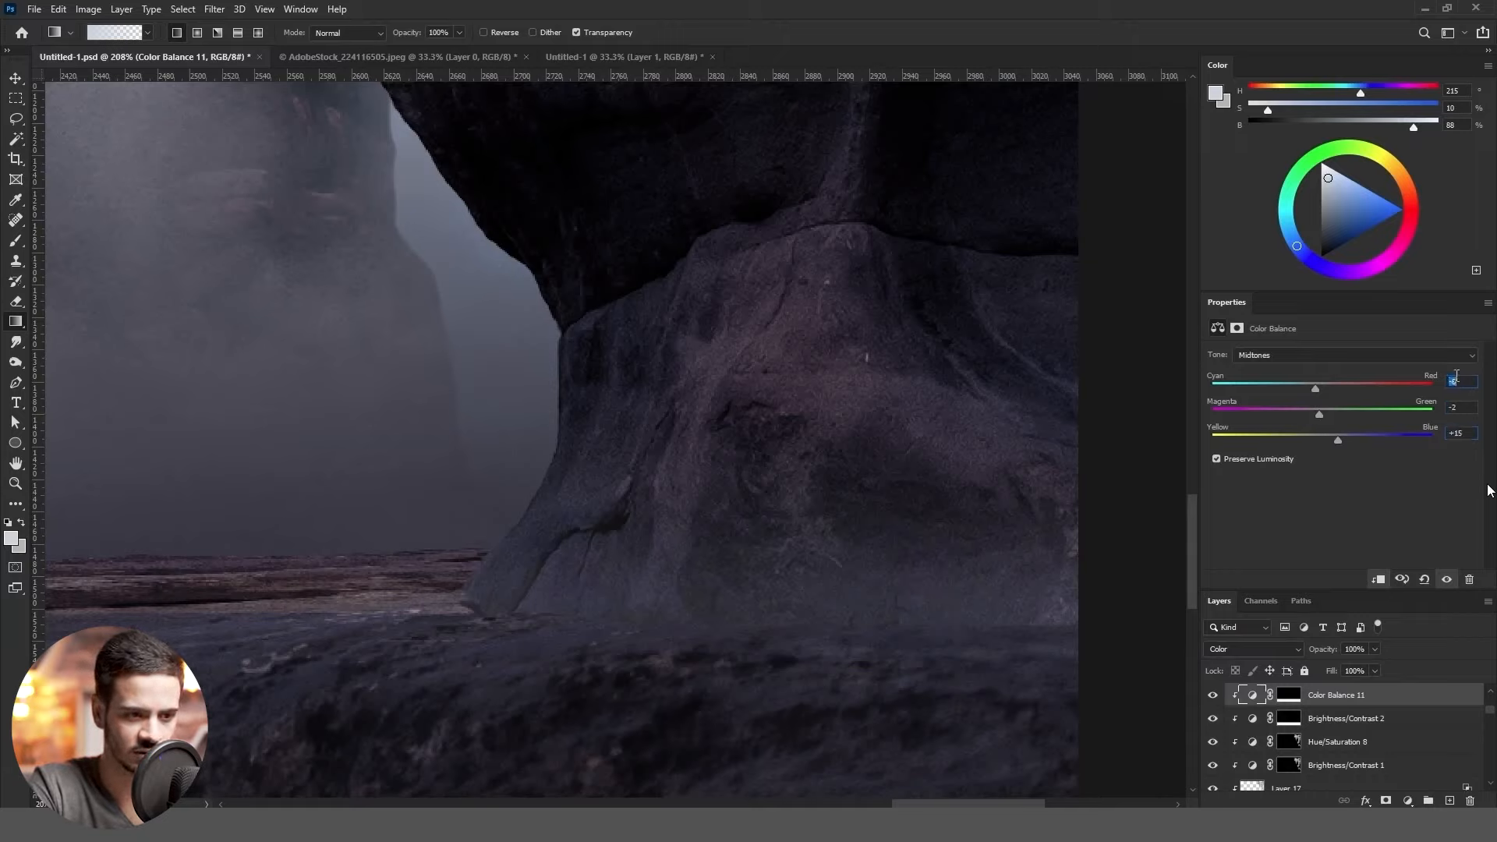
pyautogui.click(1465, 434)
pyautogui.scroll(3, 1465, 435)
# Lower the brightness of the rock base's Brightness/Contrast adjustment and reselect the Color Balance adjustment above it
pyautogui.click(1348, 718)
pyautogui.moveTo(1350, 397)
pyautogui.mouseDown()
pyautogui.moveTo(1332, 442)
pyautogui.moveTo(1326, 387)
pyautogui.mouseUp()
pyautogui.click(1347, 693)
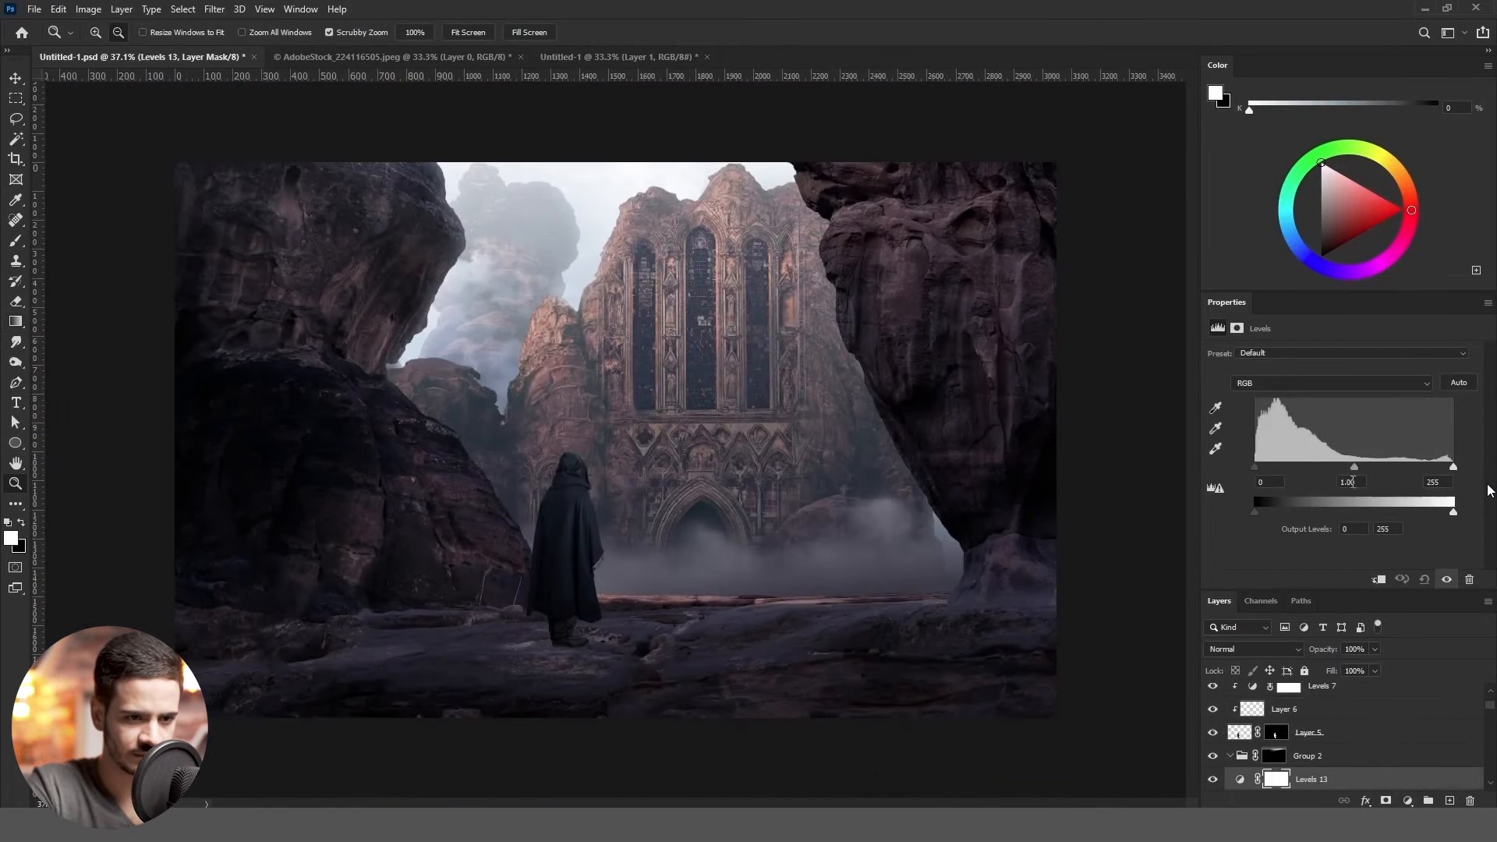
# Darken the scene through the top Levels adjustment with midtones at 0.73, and duplicate the Screen-mode mist layer in front of the cathedral
pyautogui.moveTo(1353, 467); pyautogui.dragTo(1380, 466)
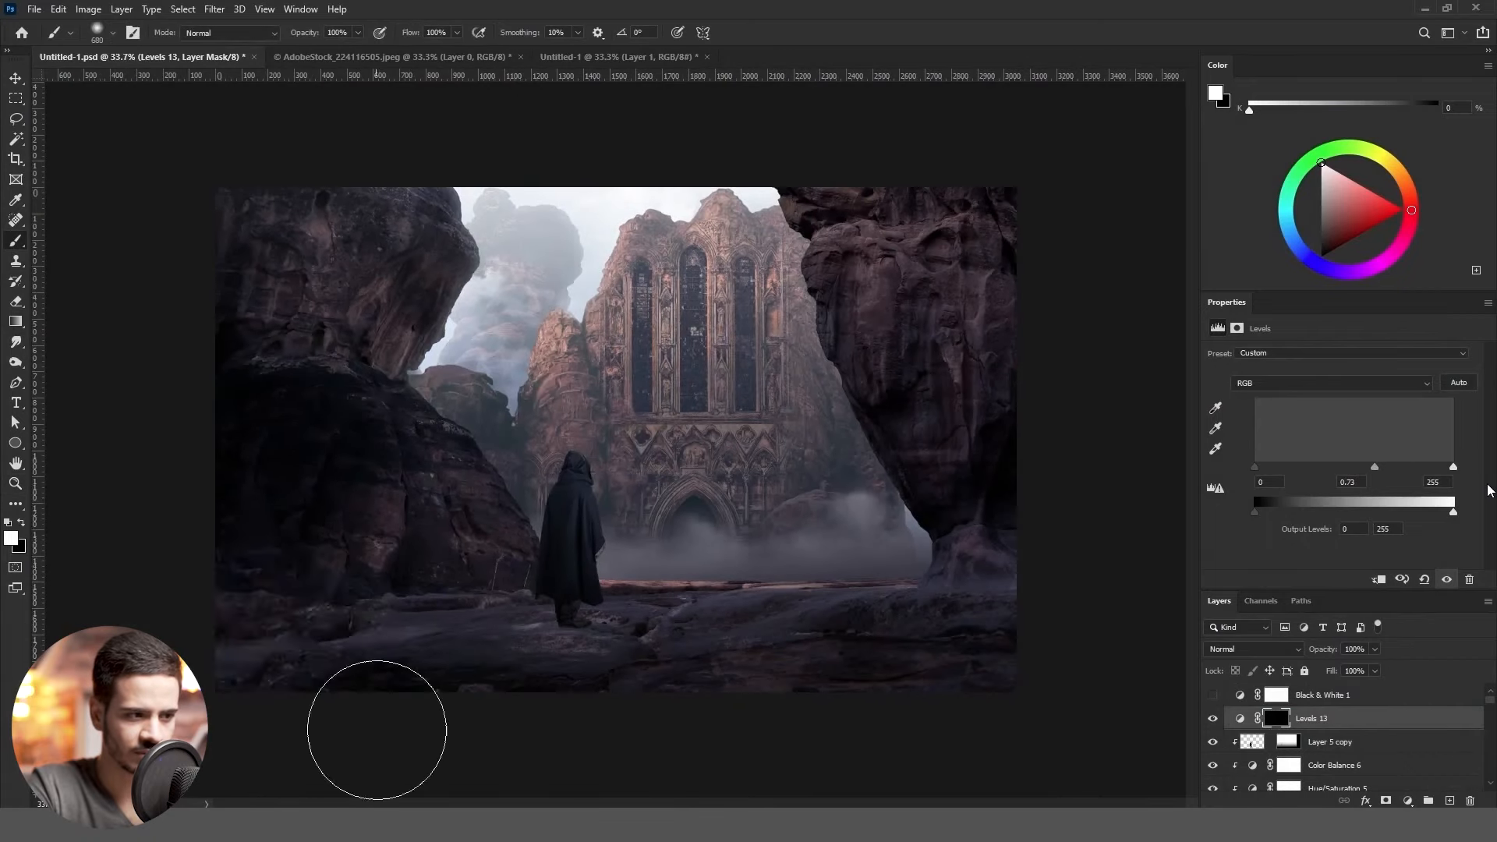
pyautogui.scroll(-3, 374, 728)
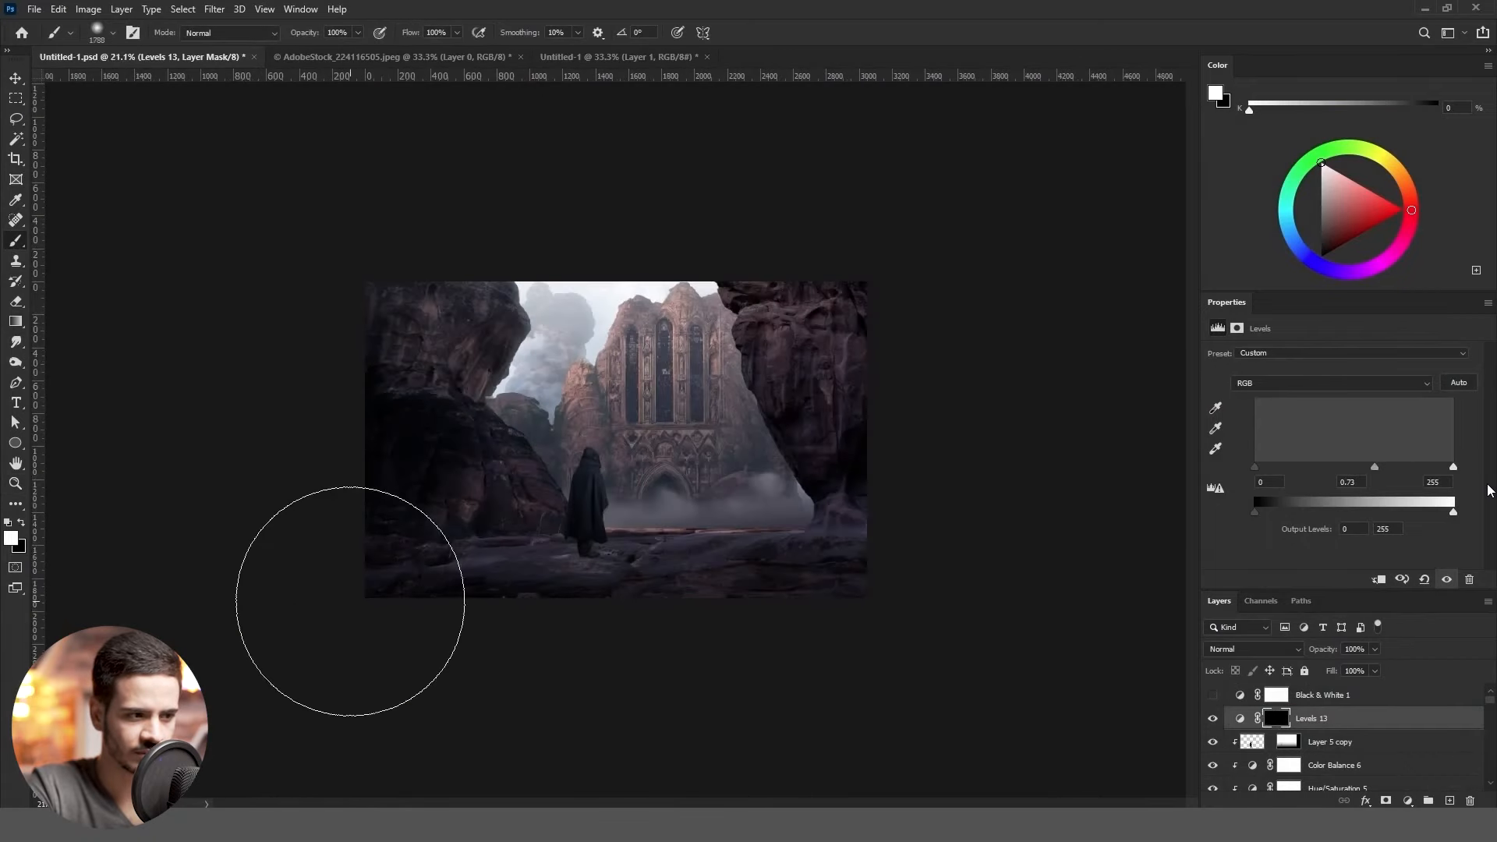
pyautogui.scroll(2, 618, 439)
pyautogui.click(1354, 649)
pyautogui.write('3049')
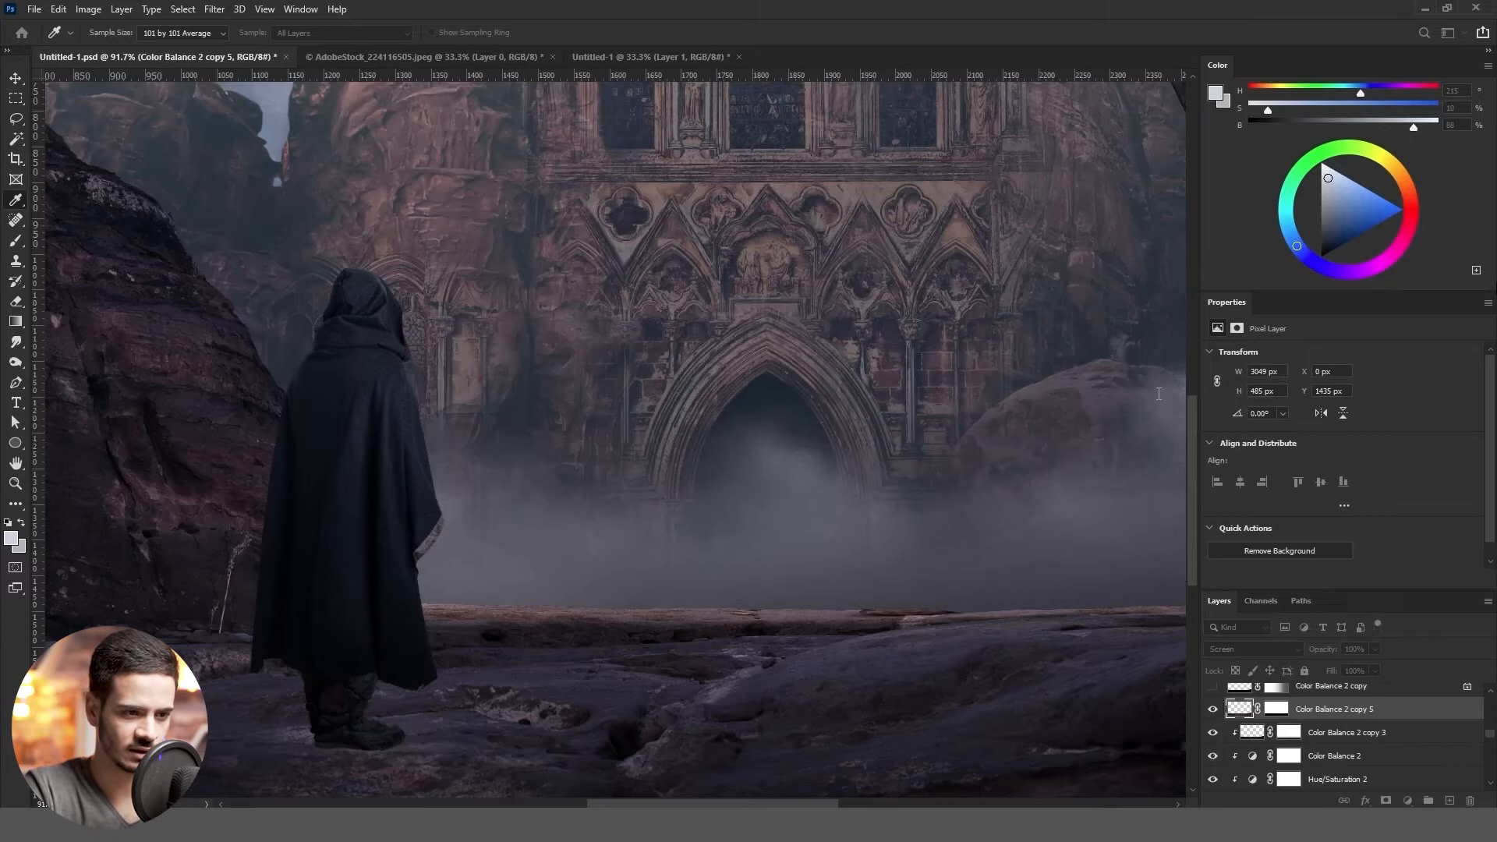
pyautogui.hotkey('ctrl', 'j')
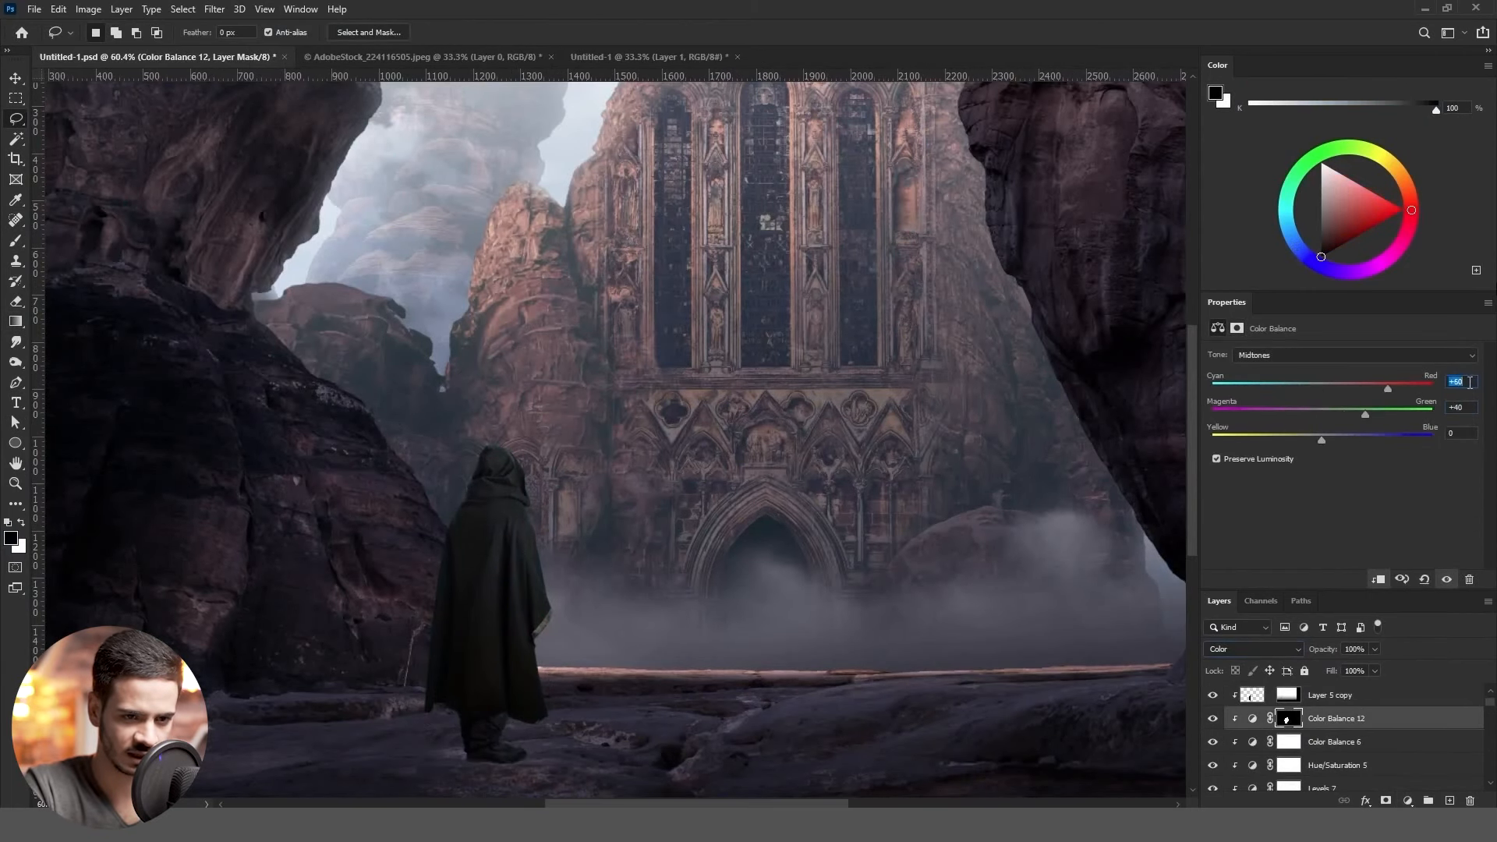
# Set the cloak's Color Balance midtones to +30 red, +80 green and +80 blue
pyautogui.click(1461, 434)
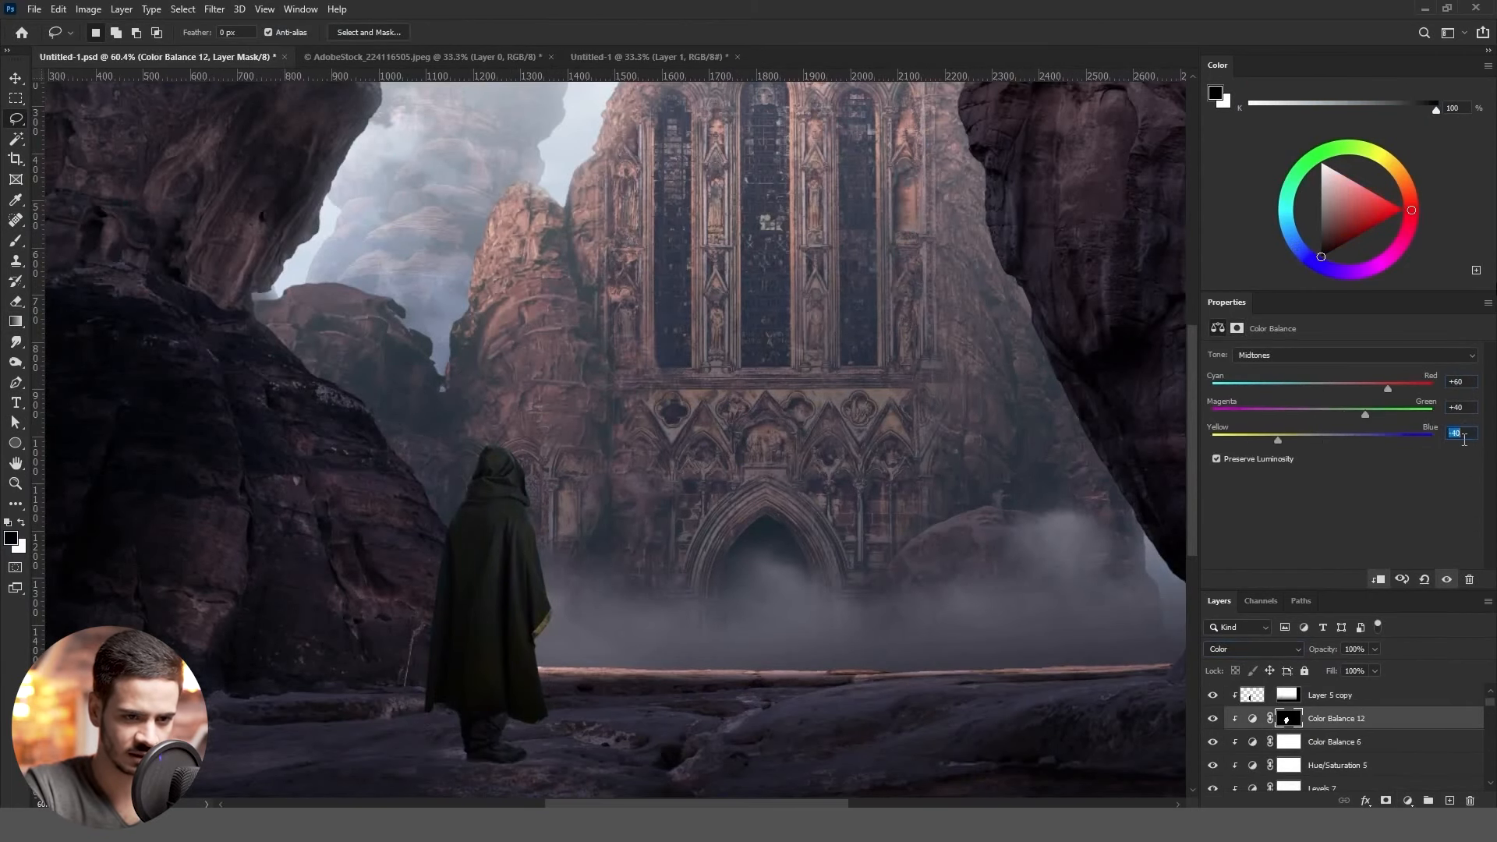
pyautogui.hotkey('shift', 'Up')
pyautogui.hotkey('shift', 'Up')
pyautogui.hotkey('shift', 'Up')
pyautogui.hotkey('shift', 'Up')
pyautogui.hotkey('shift', 'Up')
pyautogui.hotkey('shift', 'Up')
pyautogui.hotkey('shift', 'Up')
pyautogui.hotkey('shift', 'Up')
pyautogui.hotkey('shift', 'Up')
pyautogui.hotkey('shift', 'Up')
pyautogui.hotkey('shift', 'Up')
pyautogui.hotkey('shift', 'Up')
pyautogui.click(1462, 409)
pyautogui.hotkey('shift', 'Up')
pyautogui.hotkey('shift', 'Up')
pyautogui.hotkey('shift', 'Up')
pyautogui.hotkey('shift', 'Up')
pyautogui.click(1465, 383)
pyautogui.hotkey('shift', 'Down')
pyautogui.hotkey('shift', 'Down')
pyautogui.hotkey('shift', 'Down')
# Move the cloak's Color Balance adjustment above Layer 5 copy and set its opacity to 70%
pyautogui.moveTo(1354, 723); pyautogui.dragTo(1373, 733)
pyautogui.press('space')
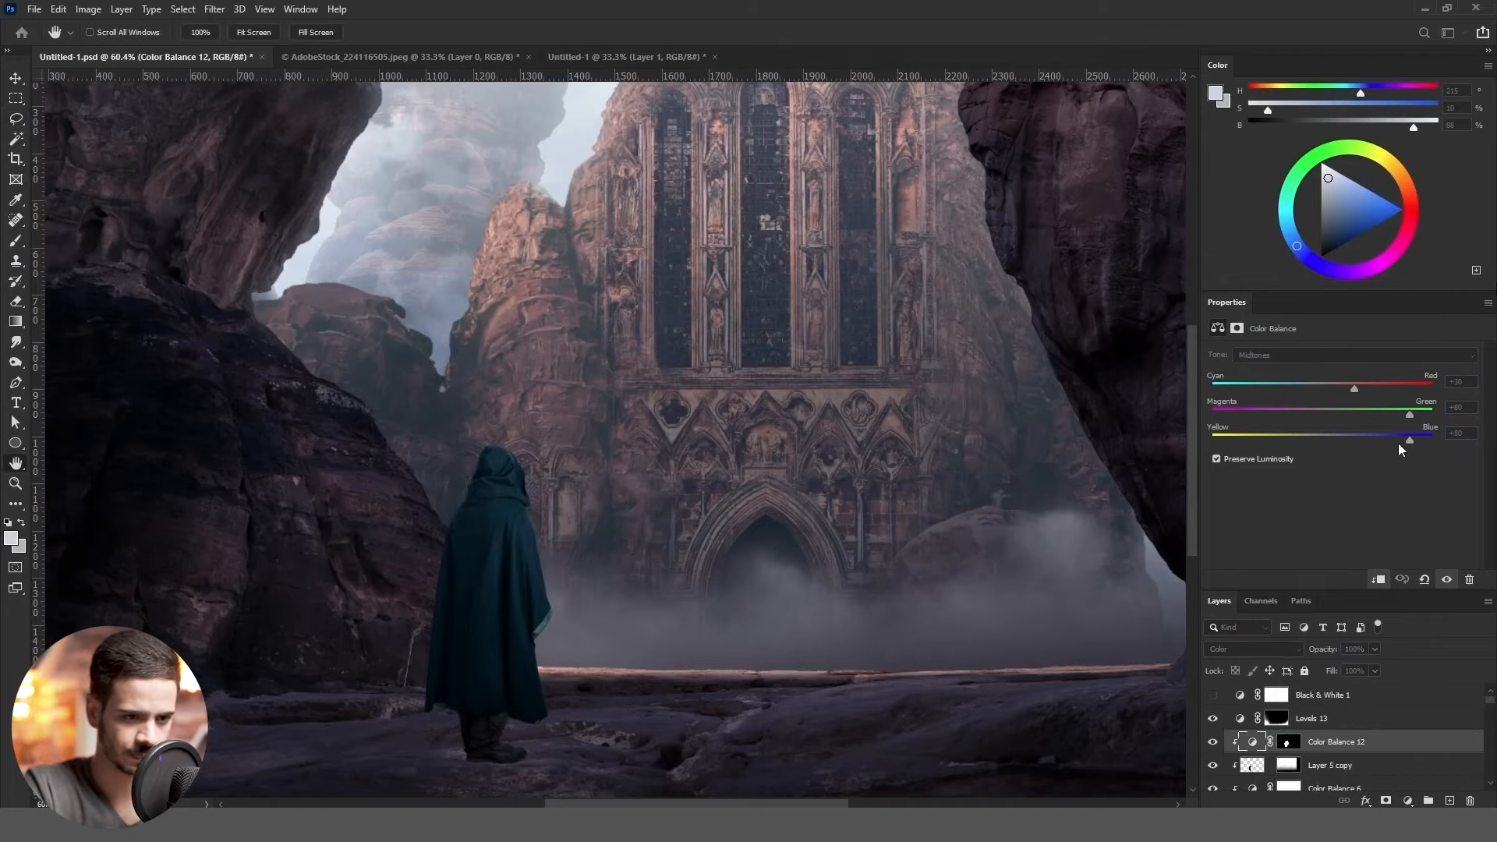
pyautogui.press('l')
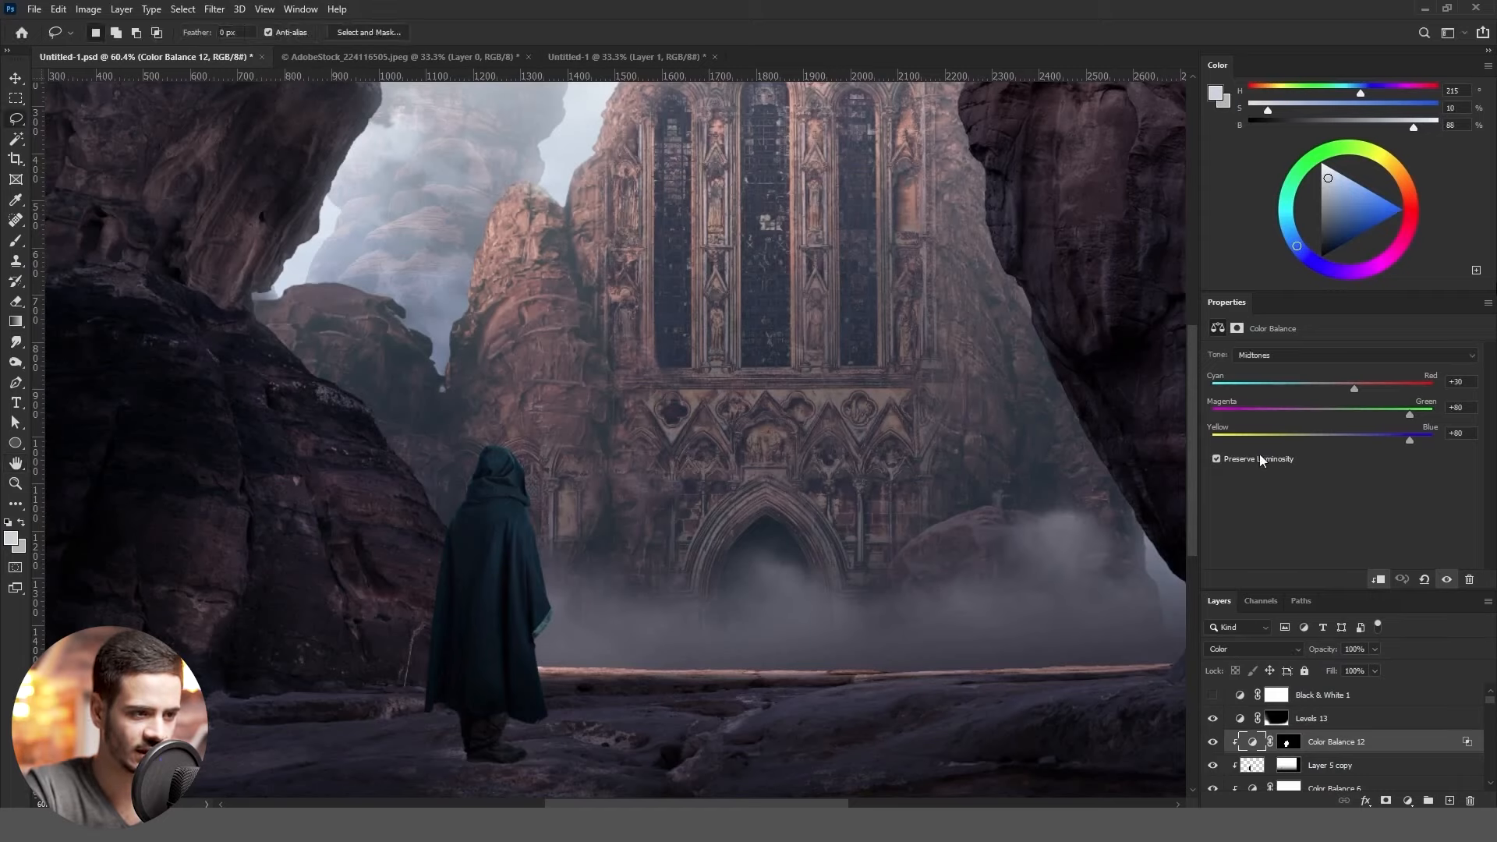
pyautogui.press('7')
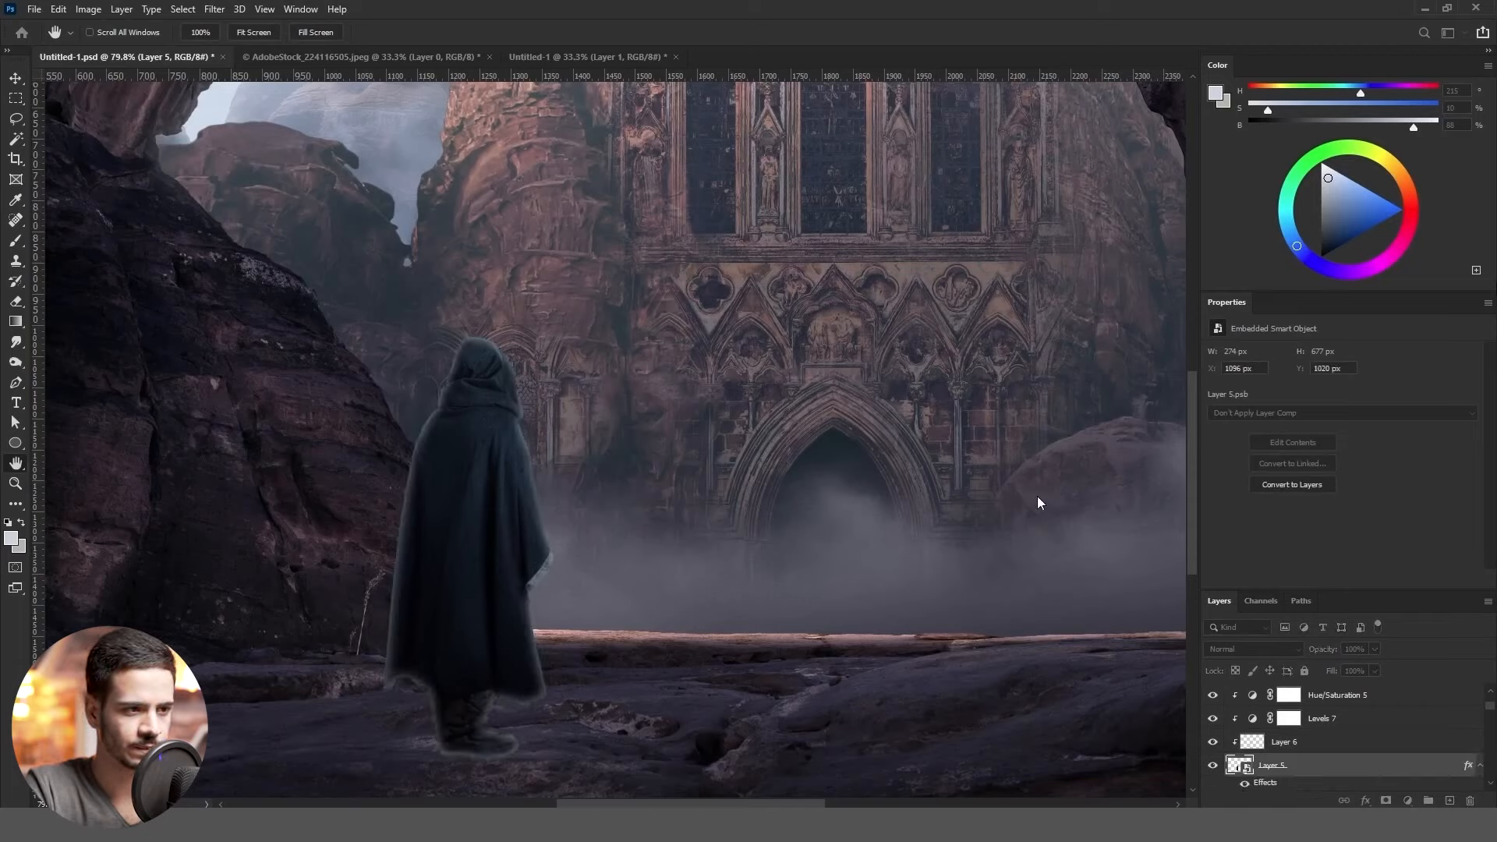
# Apply the figure's inner glow and lower the opacity of the separated Inner Glow layer to 20%
pyautogui.press('Return')
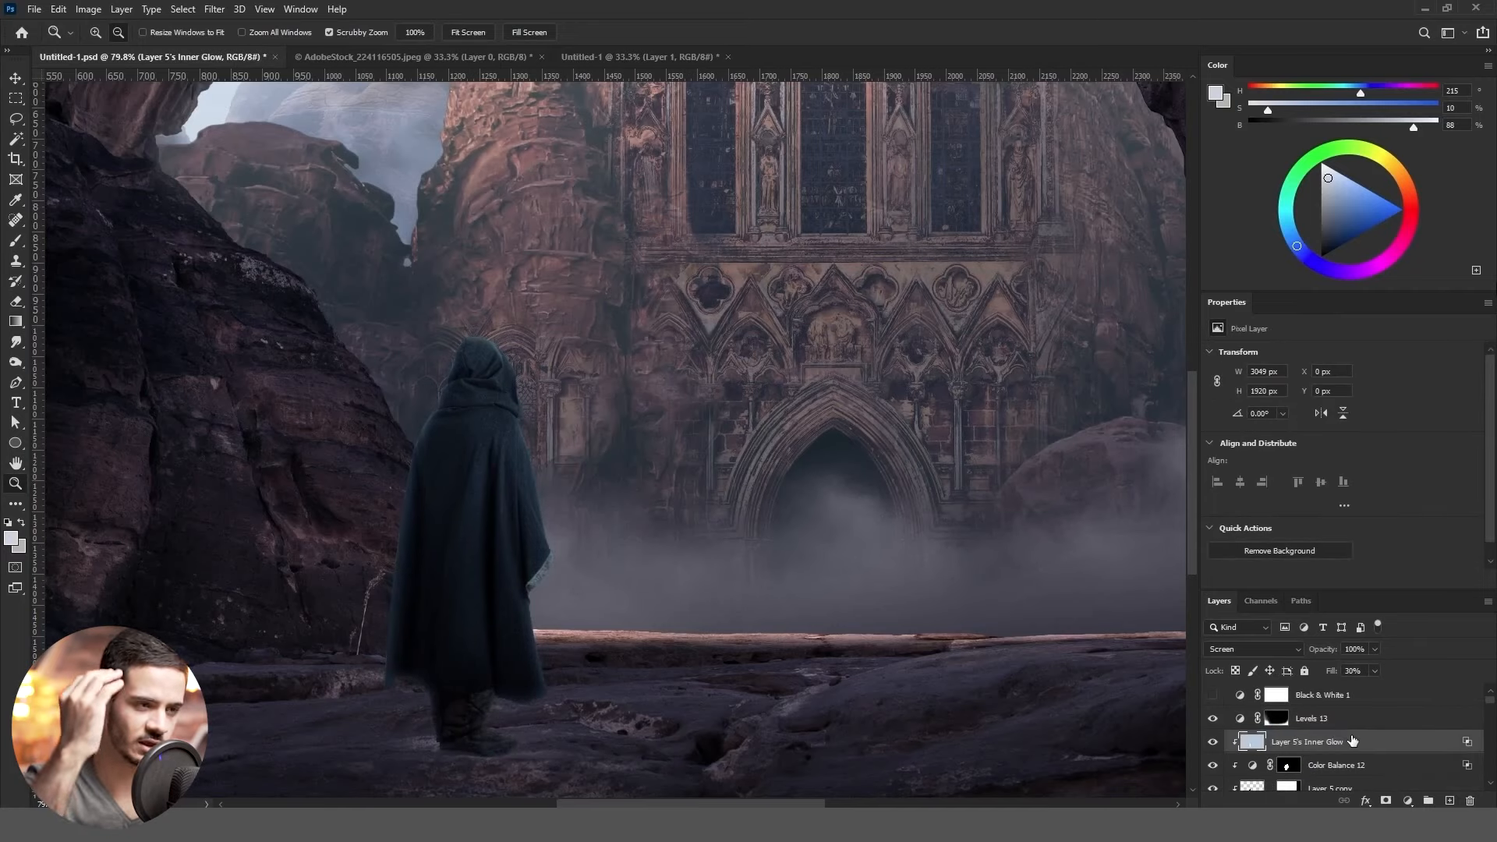
pyautogui.click(1354, 649)
pyautogui.write('50')
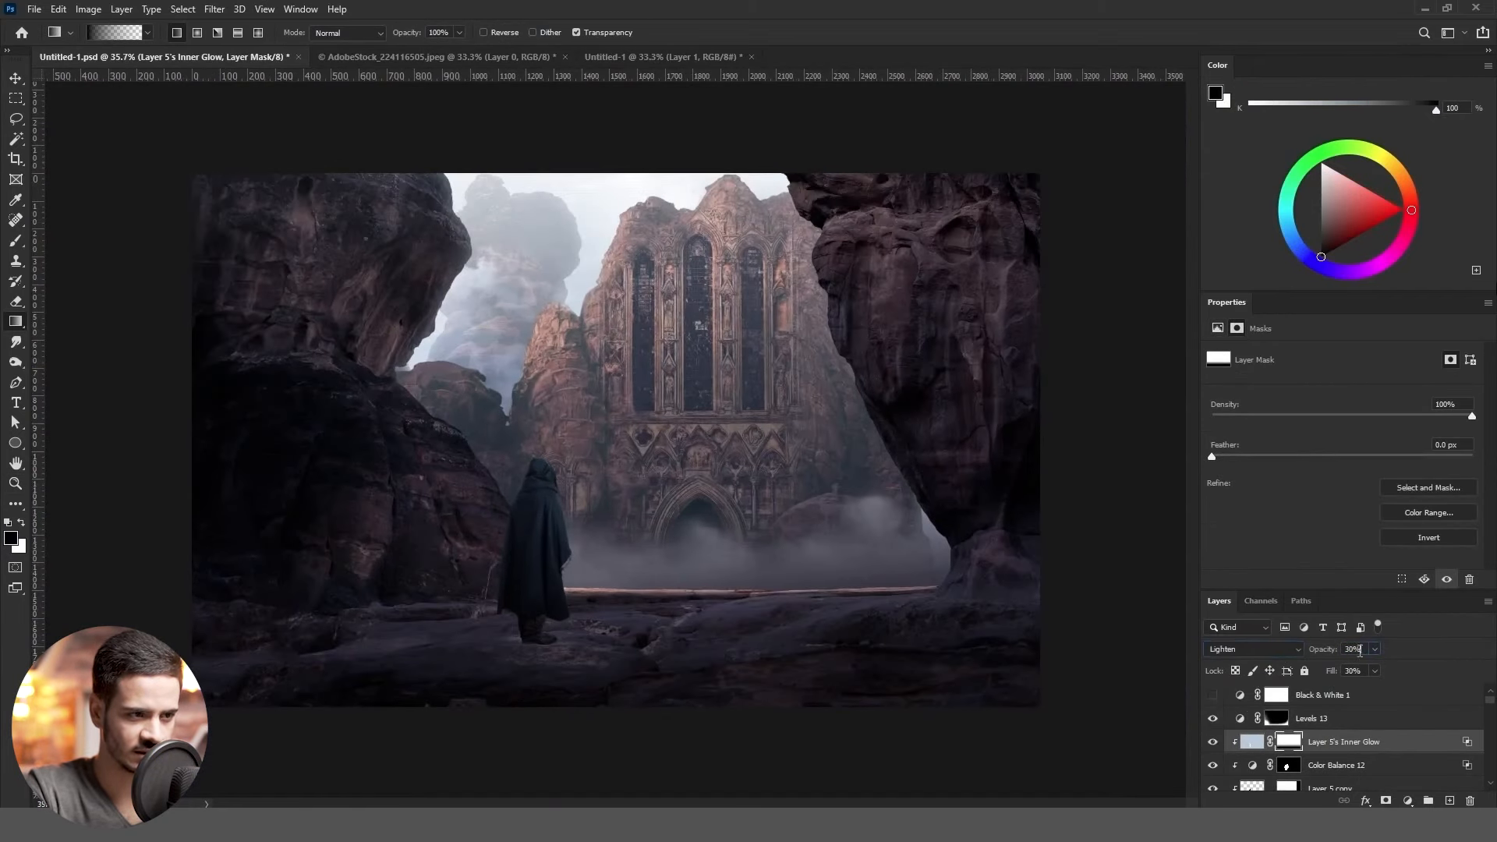
pyautogui.click(1355, 648)
pyautogui.write('20')
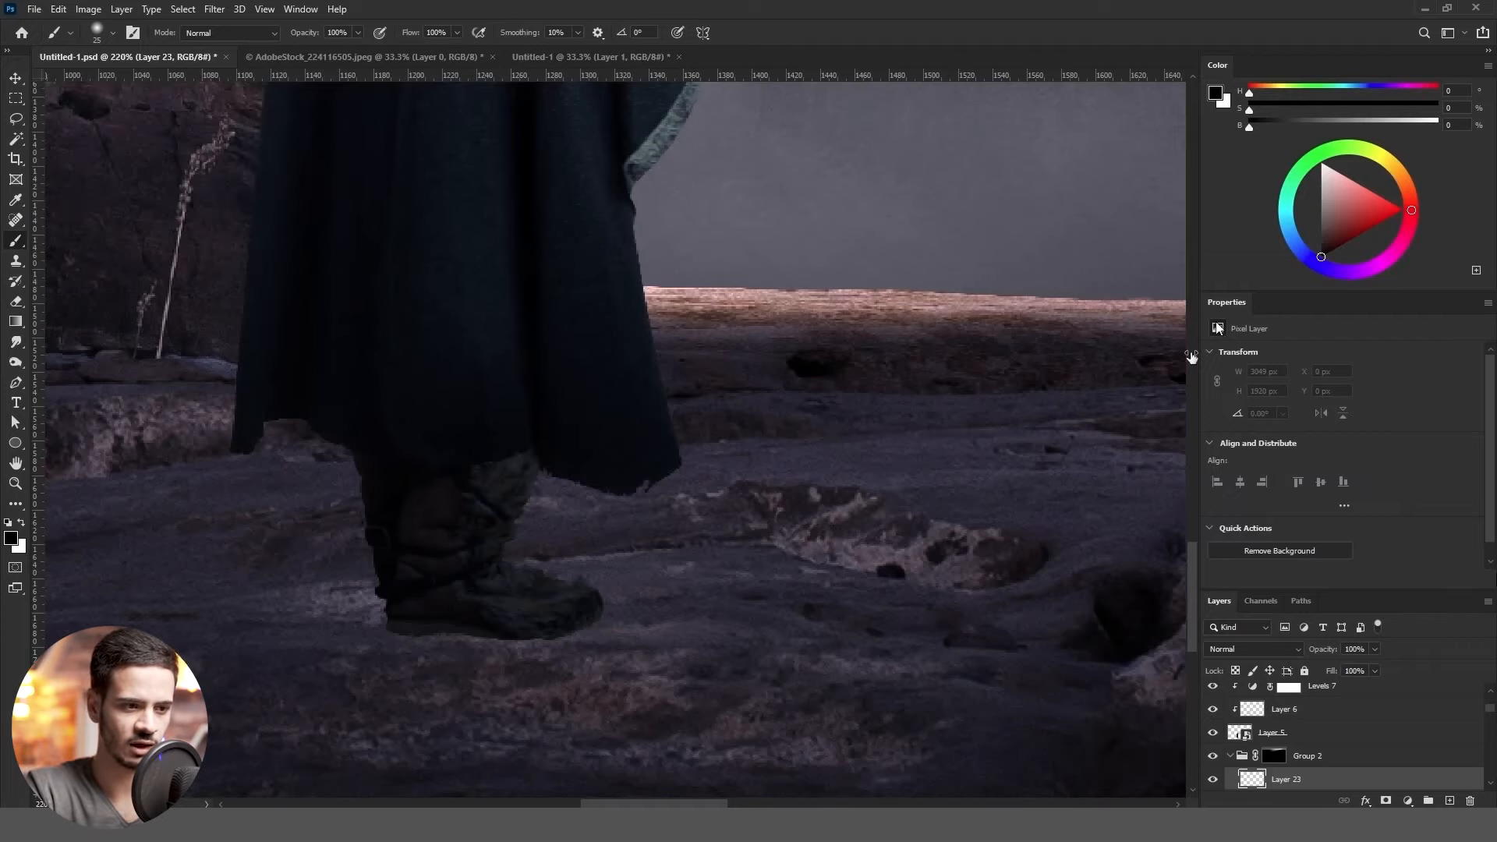
# Move Layer 23 out of Group 2 to directly beneath the figure and paint a black contact shadow around the boots at 25% flow
pyautogui.moveTo(1286, 779); pyautogui.dragTo(1287, 745)
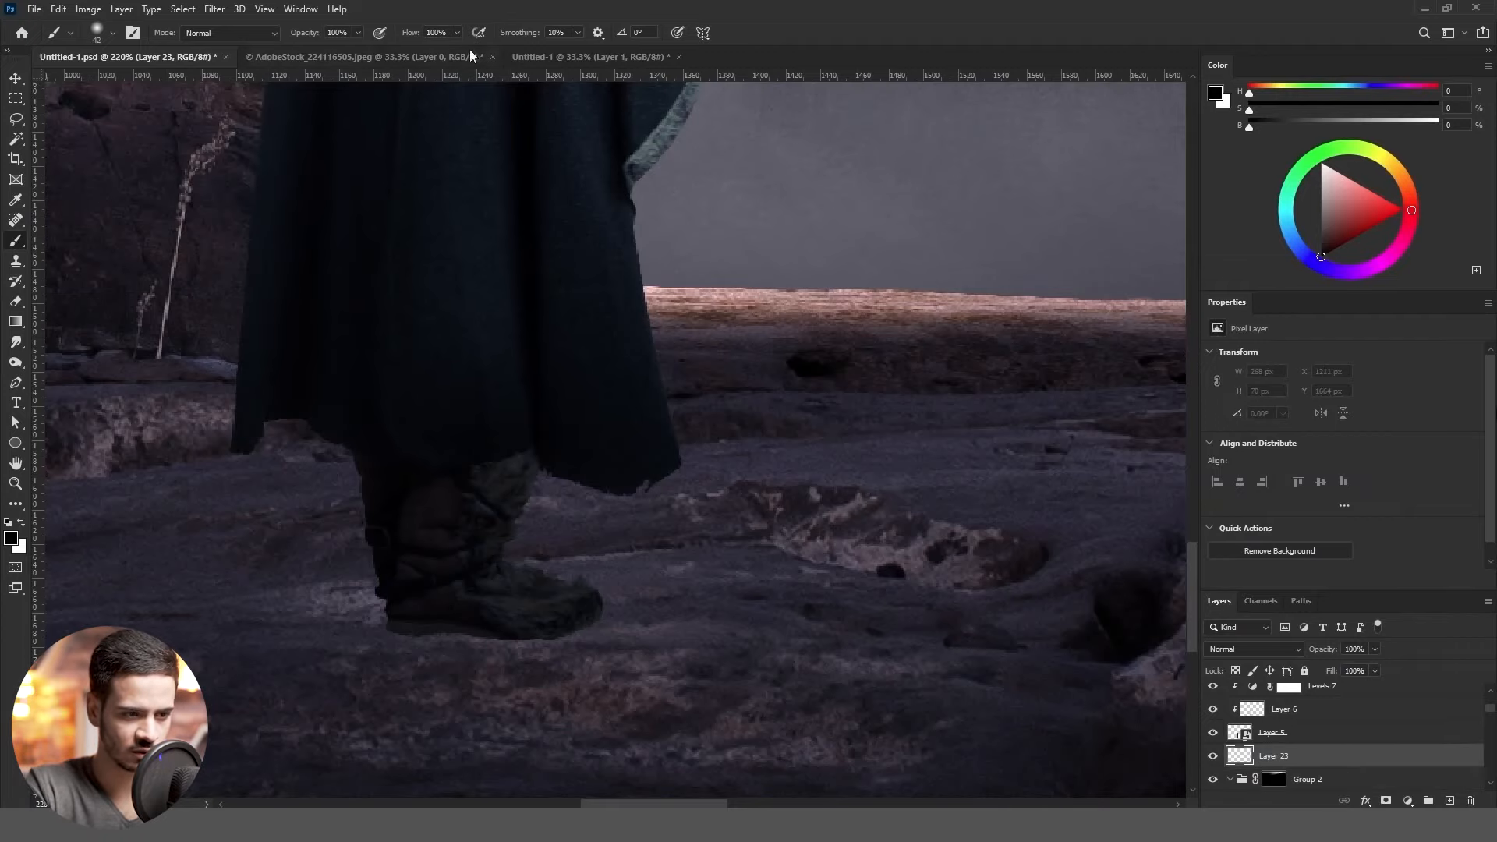
pyautogui.moveTo(410, 33); pyautogui.dragTo(352, 33)
pyautogui.moveTo(753, 621); pyautogui.dragTo(456, 637)
pyautogui.scroll(-3, 836, 599)
pyautogui.scroll(-5, 842, 634)
pyautogui.scroll(6, 749, 655)
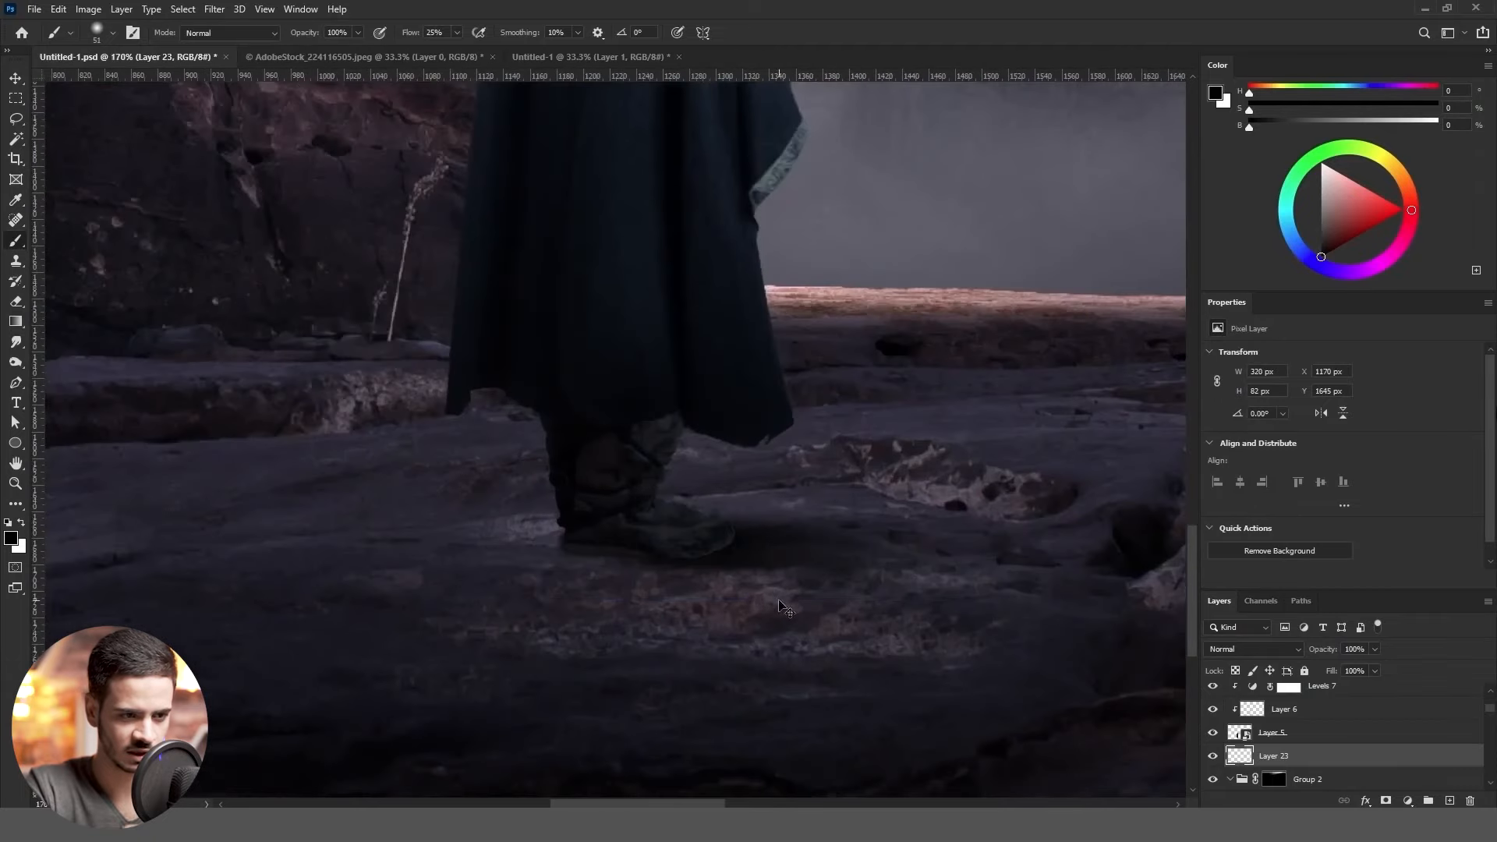
# Erase excess contact shadow around the boots and refine the dark shading on the layer clipped to the figure
pyautogui.press('e')
pyautogui.moveTo(935, 565); pyautogui.dragTo(577, 577)
pyautogui.scroll(-5, 842, 658)
pyautogui.scroll(-3, 842, 658)
pyautogui.press('v')
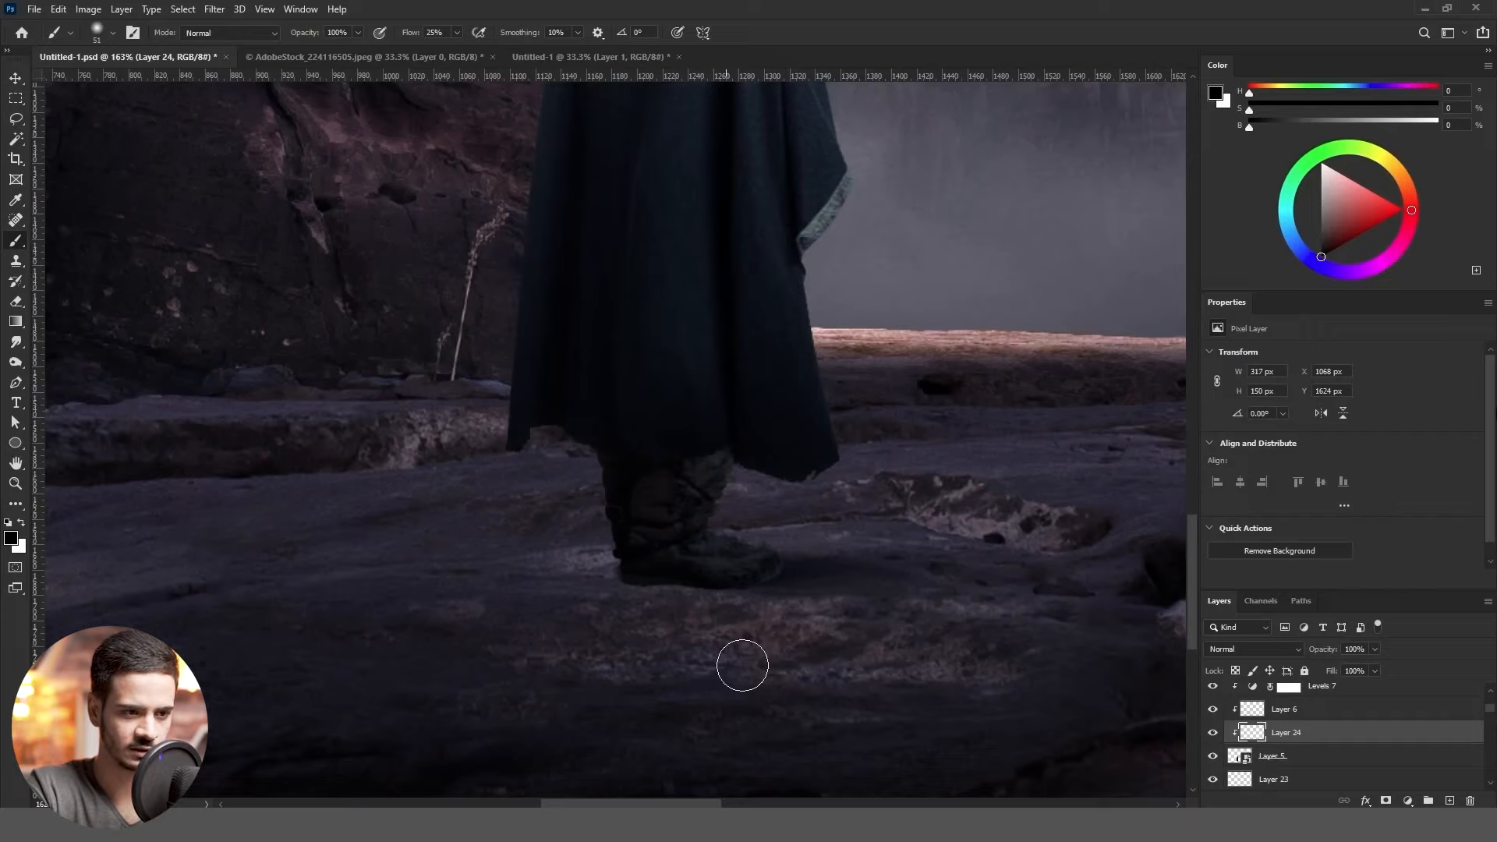
pyautogui.moveTo(742, 665)
pyautogui.mouseDown()
pyautogui.moveTo(715, 705)
pyautogui.moveTo(723, 659)
pyautogui.mouseUp()
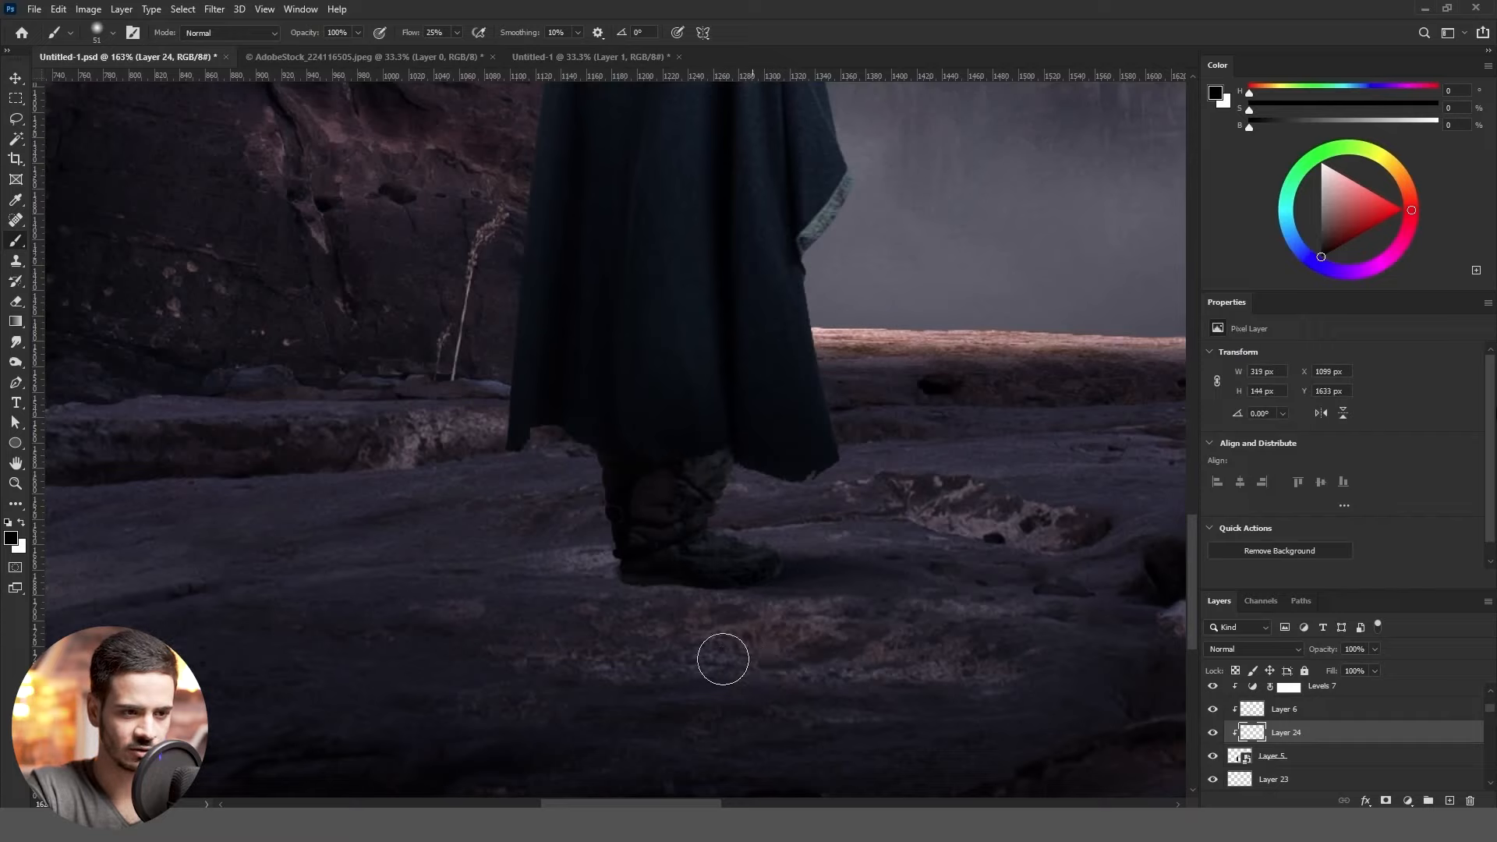
pyautogui.hotkey('ctrl', 'u')
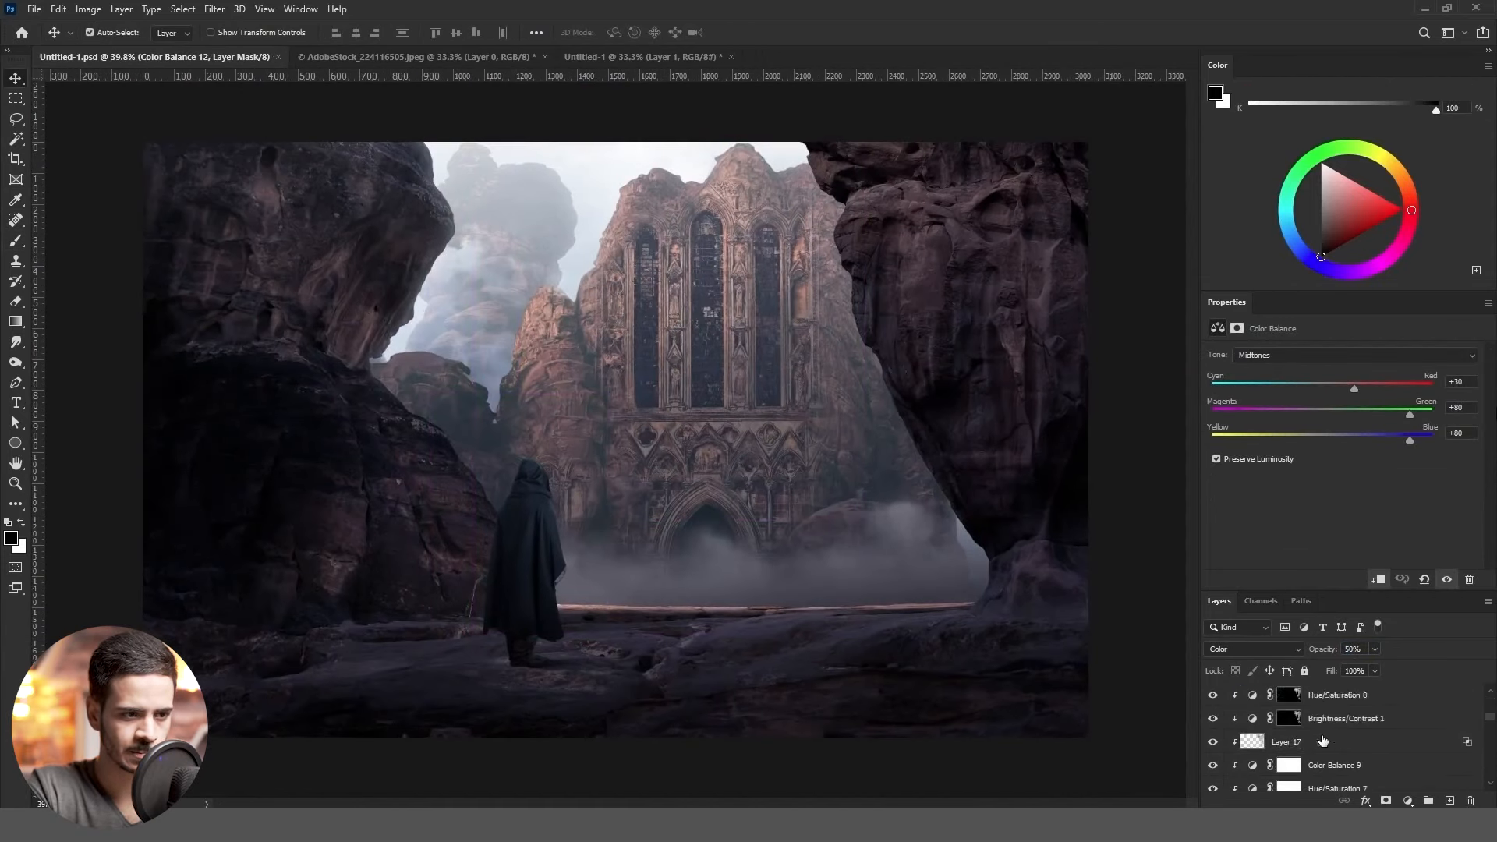
# Sample a pale grey-violet from the sky beside the cathedral and brush soft haze over the background on Layer 25
pyautogui.click(14, 242)
pyautogui.keyDown('alt'); pyautogui.click(590, 248); pyautogui.keyUp('alt')
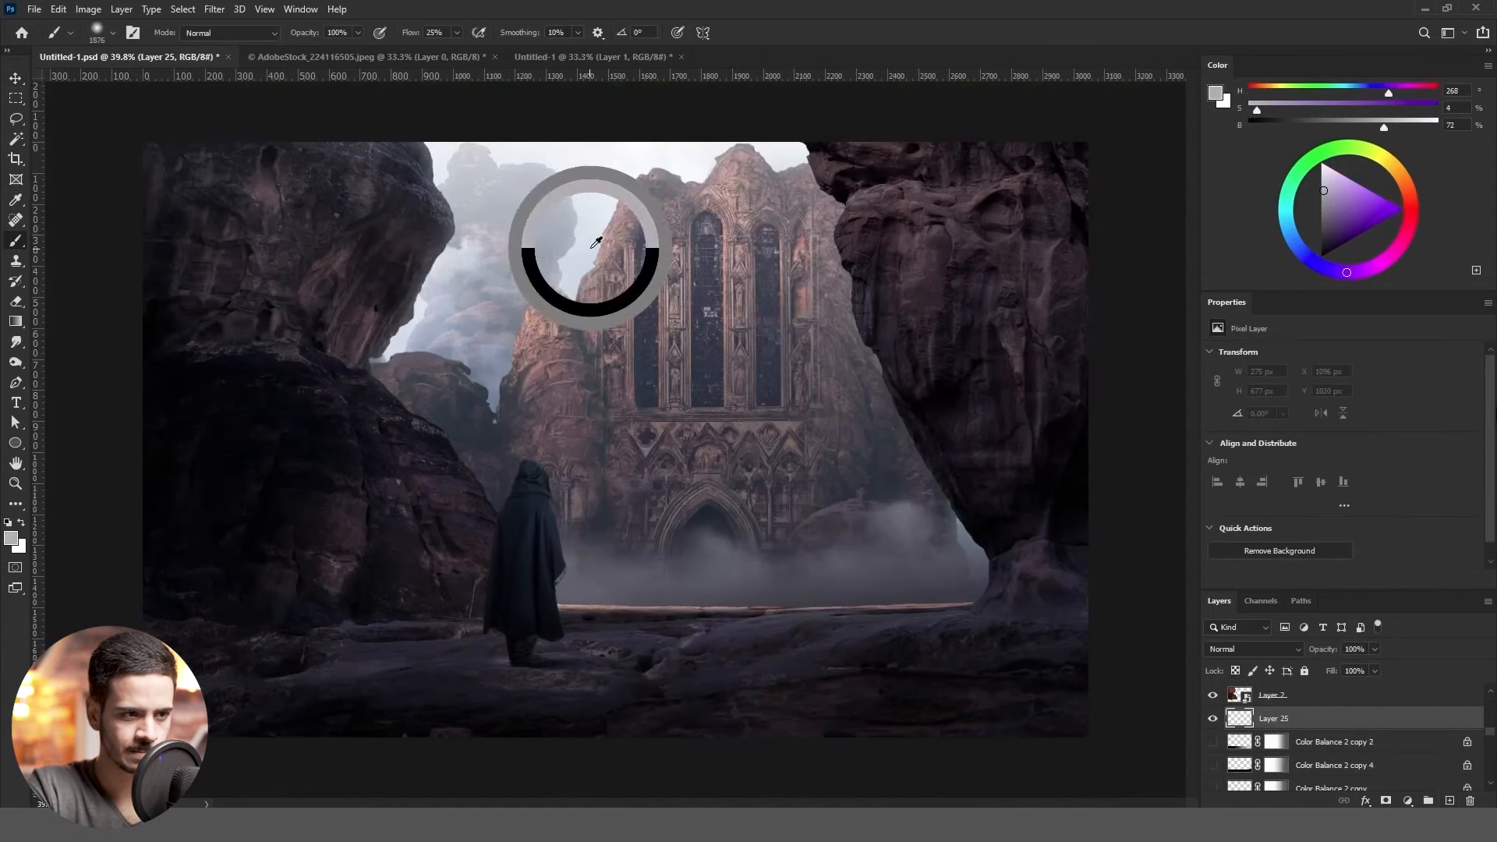
pyautogui.moveTo(422, 393); pyautogui.dragTo(499, 390)
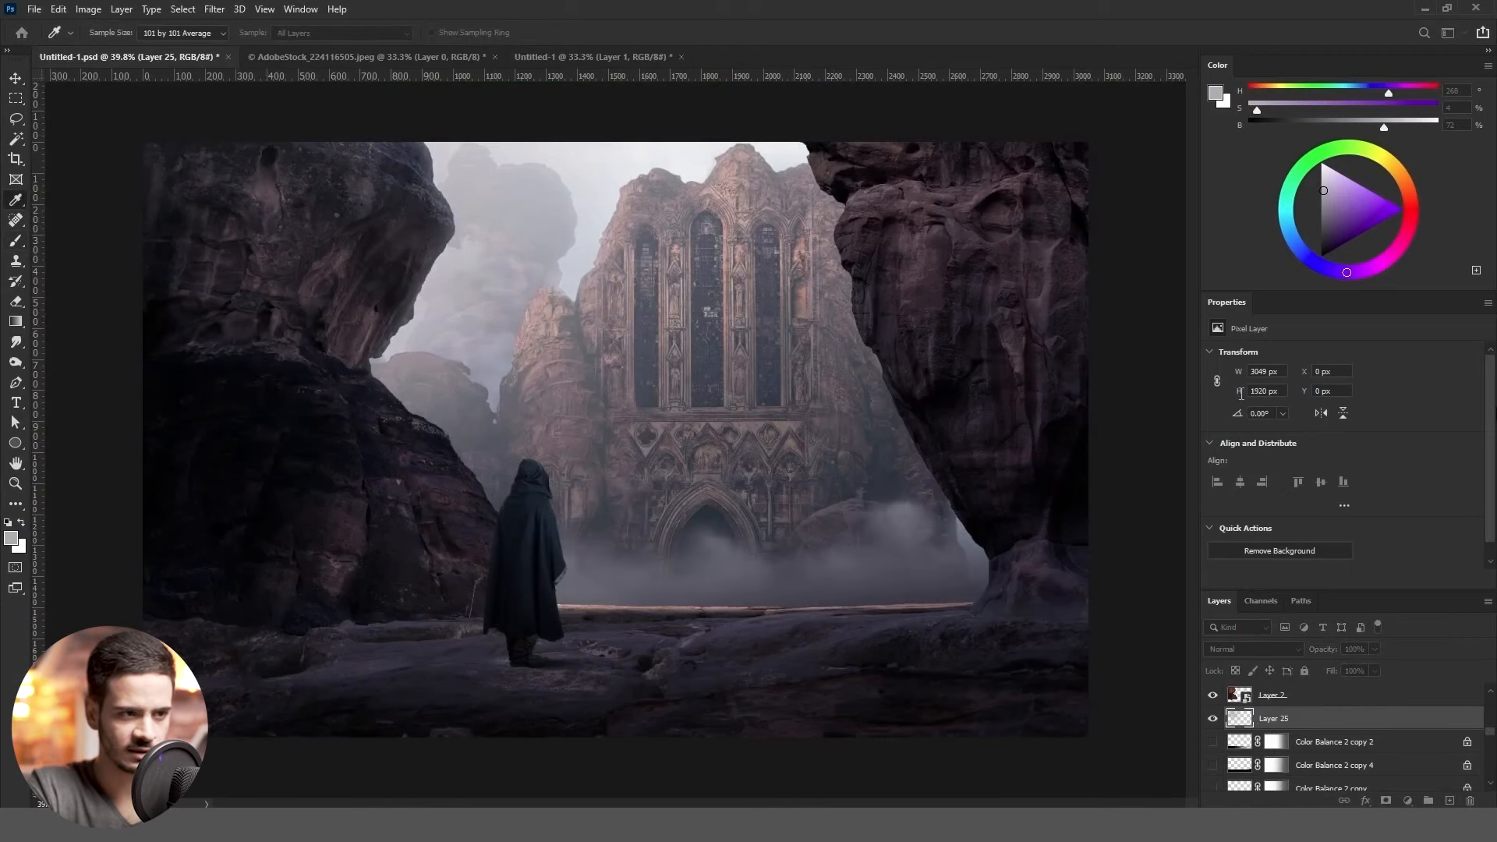
# Set the haze layer's blending mode to Screen and save the document
pyautogui.press('e')
pyautogui.hotkey('alt', 'shift', 's')
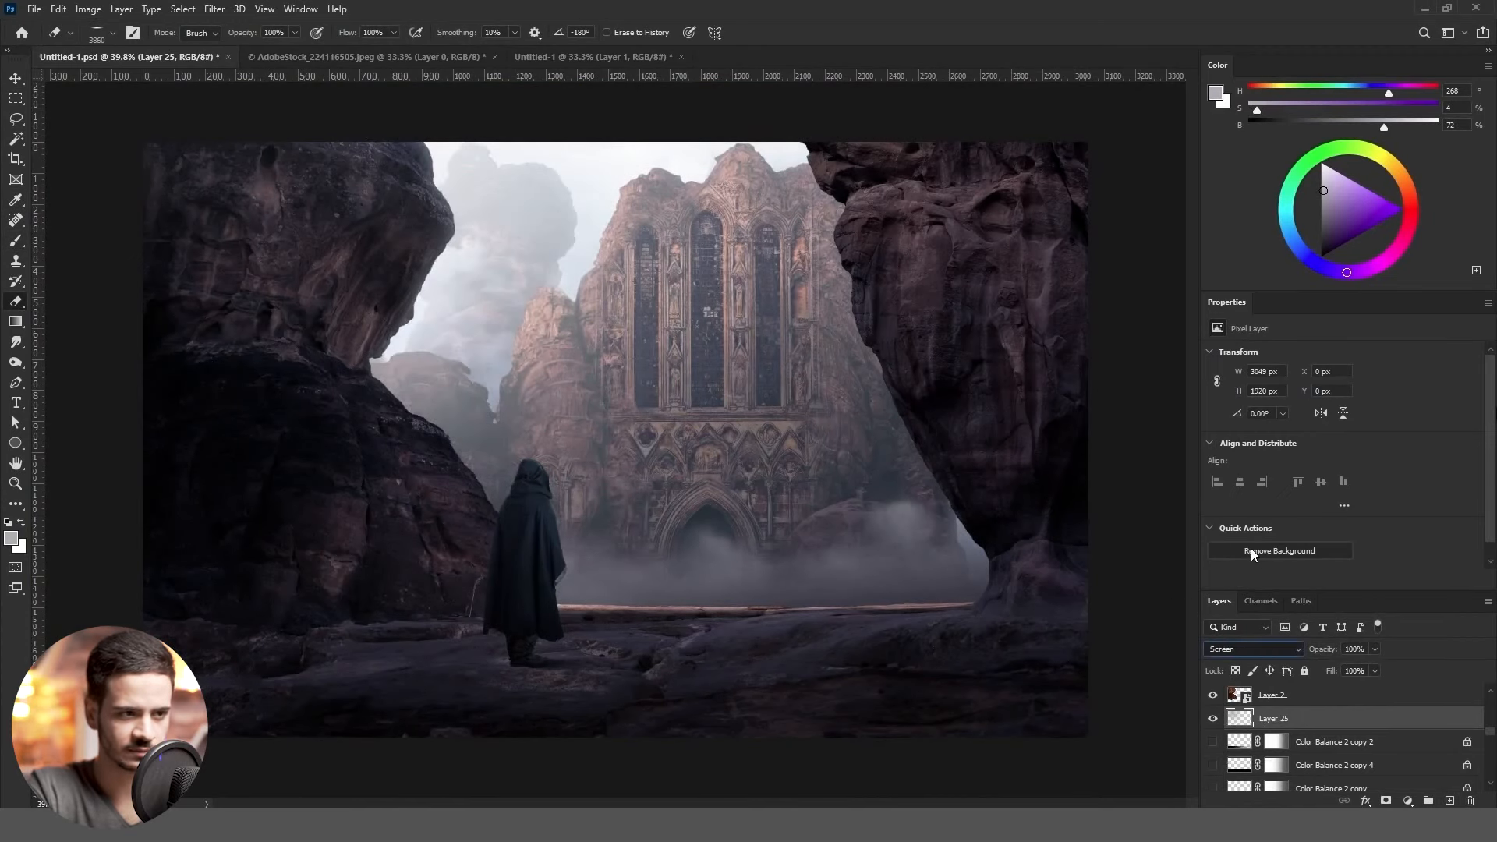
pyautogui.hotkey('ctrl', 's')
pyautogui.press('z')
pyautogui.scroll(-3, 635, 434)
pyautogui.scroll(3, 634, 434)
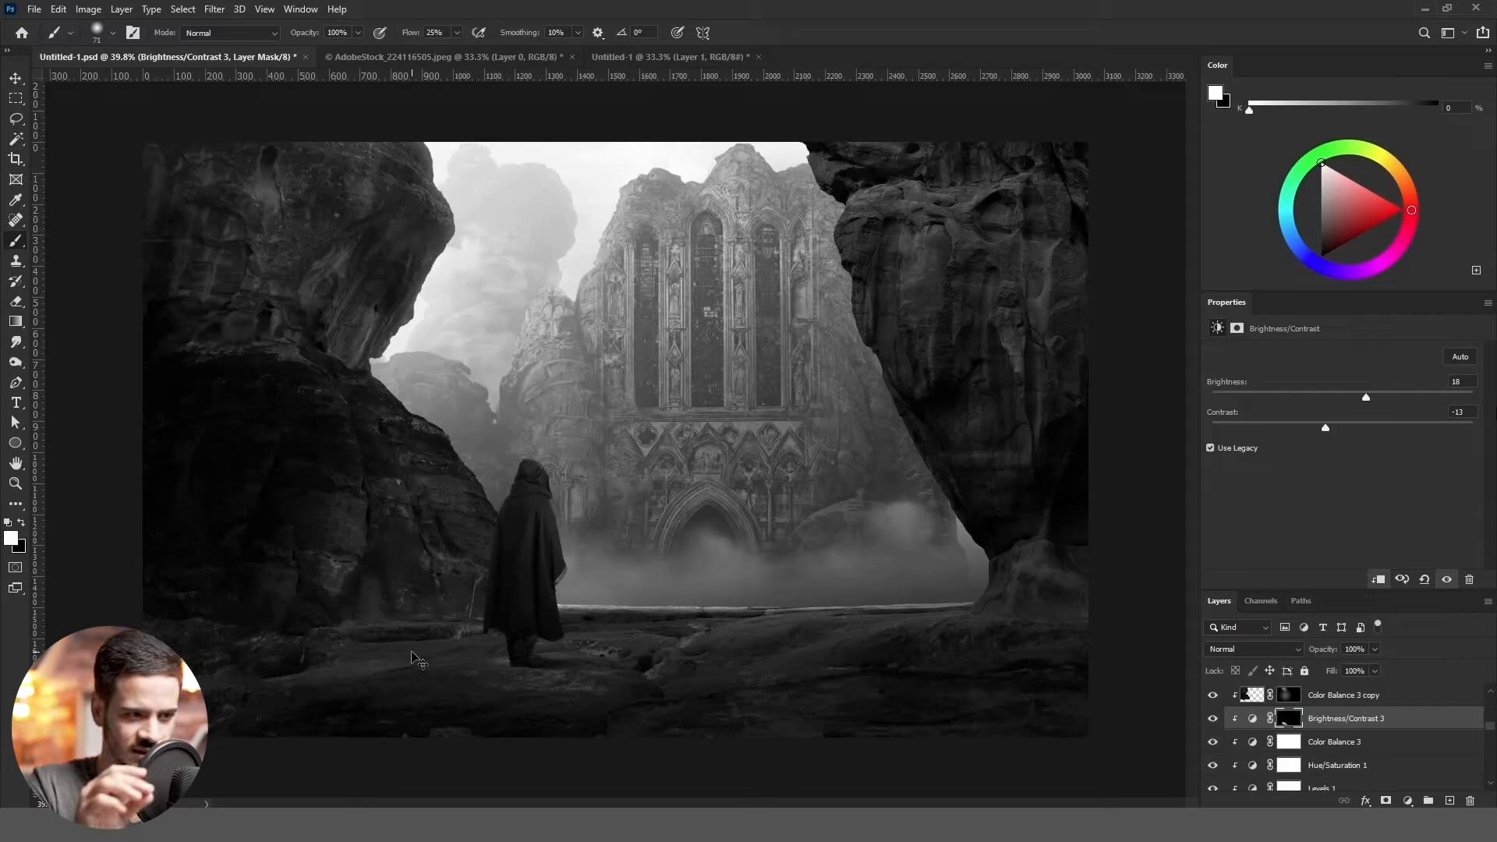
# Touch up the Brightness/Contrast 3 mask over the foreground ground and adjust the red midtones of the Color Balance adjustment above it
pyautogui.moveTo(246, 648); pyautogui.dragTo(250, 649)
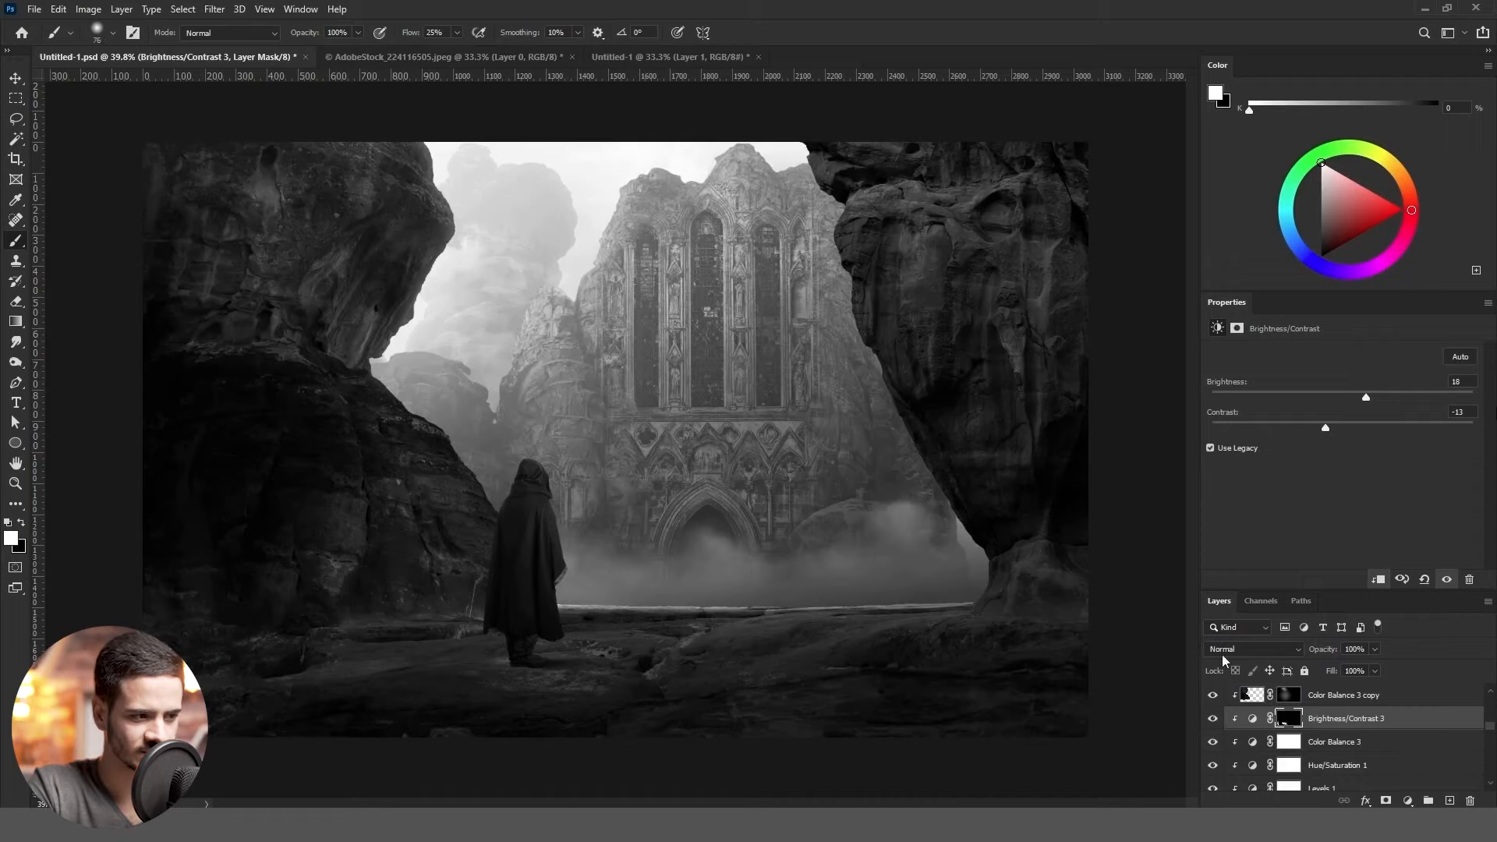
pyautogui.scroll(10, 1223, 698)
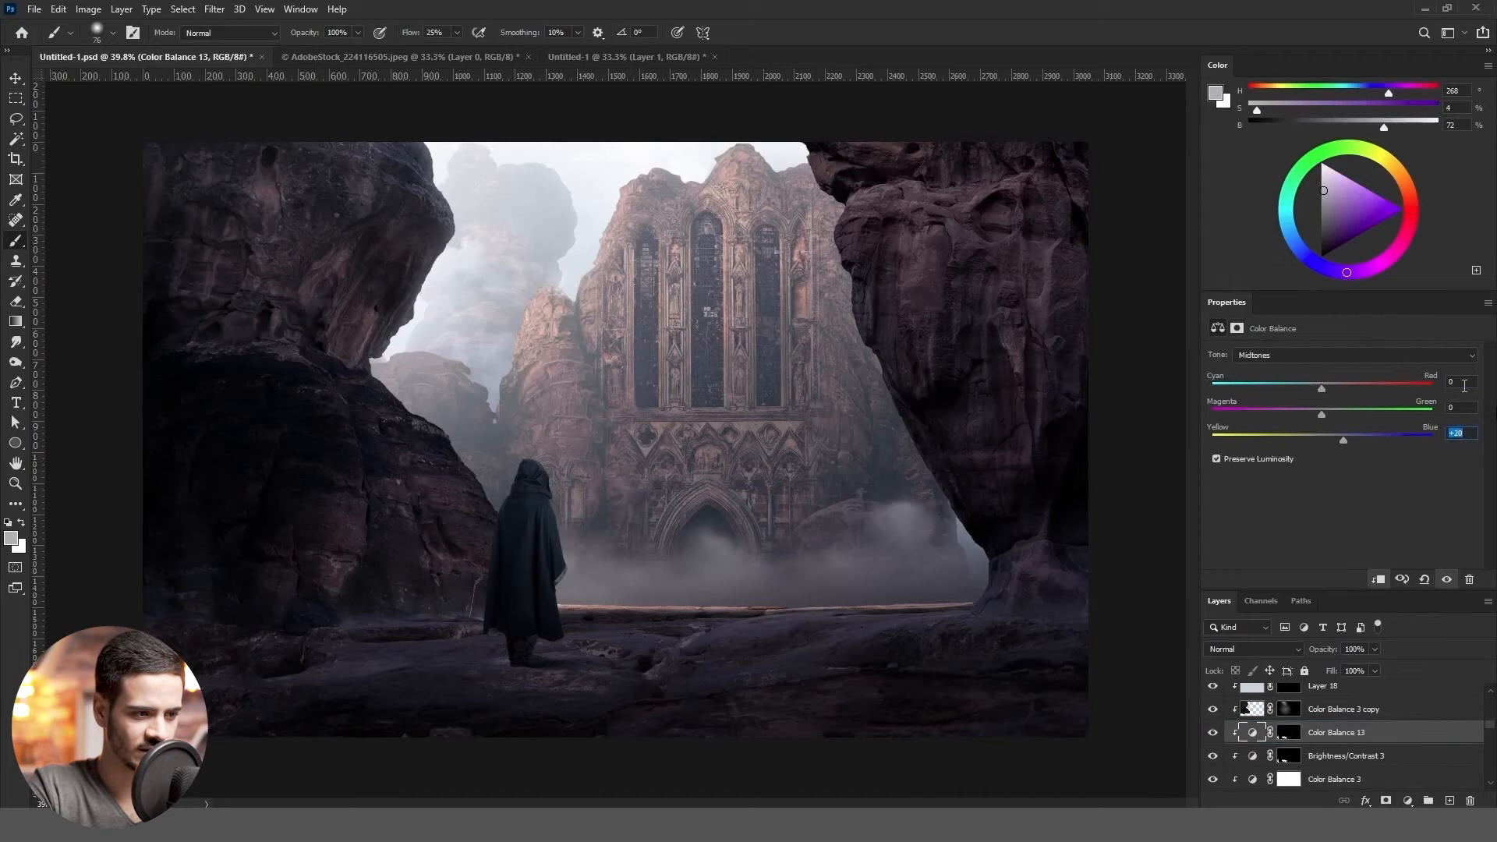
pyautogui.click(1465, 386)
pyautogui.hotkey('shift', 'Down')
pyautogui.click(1463, 436)
pyautogui.click(1462, 408)
pyautogui.click(1459, 383)
pyautogui.hotkey('shift', 'Up')
pyautogui.hotkey('shift', 'Up')
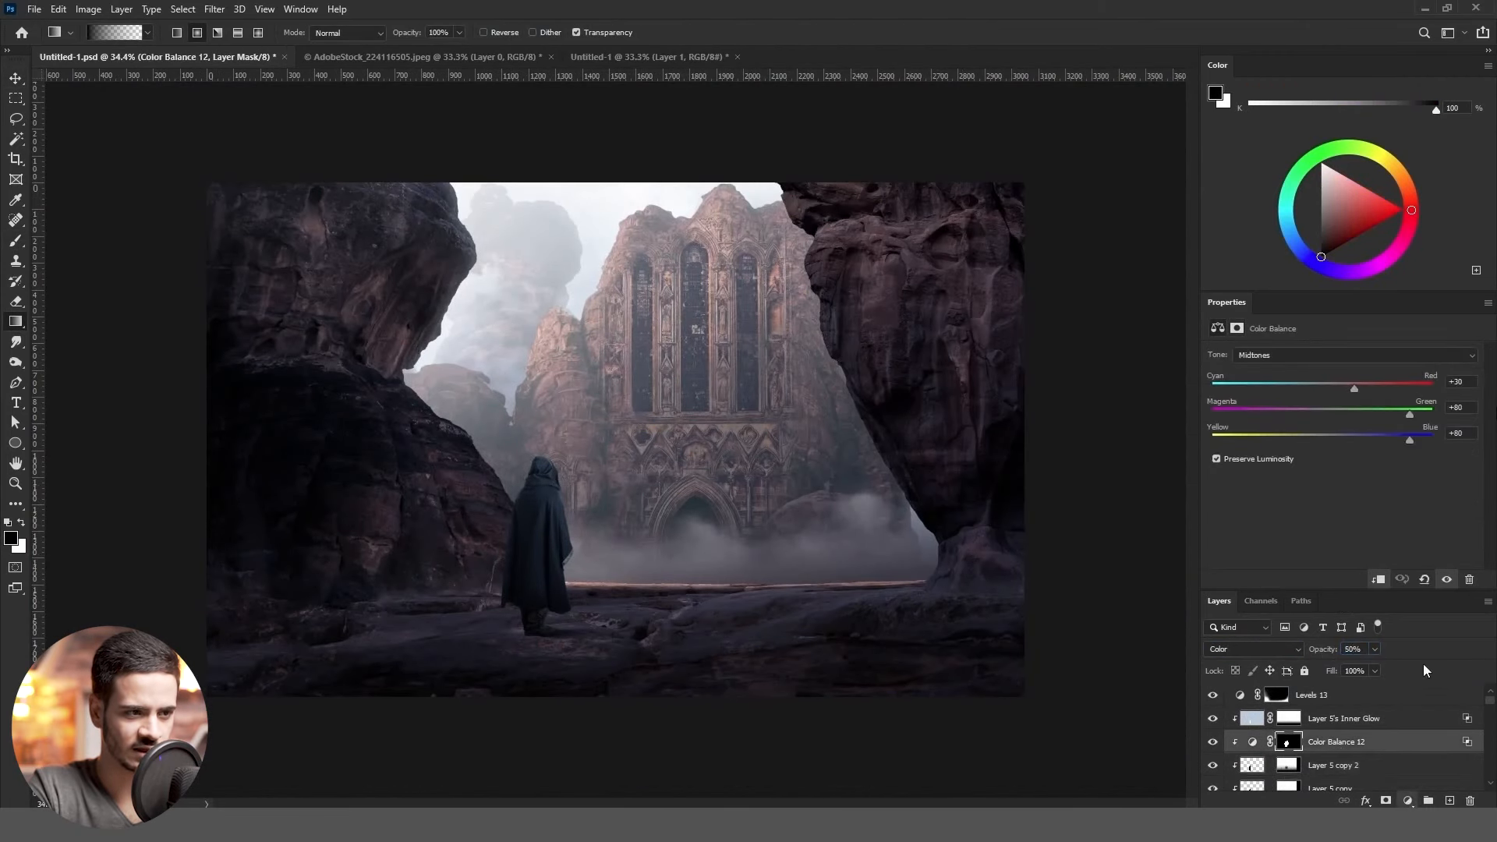
# Set the midtones of the figure's new Color Balance adjustment to +10 red, +10 green and +10 blue, at 50% opacity
pyautogui.click(1458, 382)
pyautogui.click(1462, 408)
pyautogui.click(1463, 432)
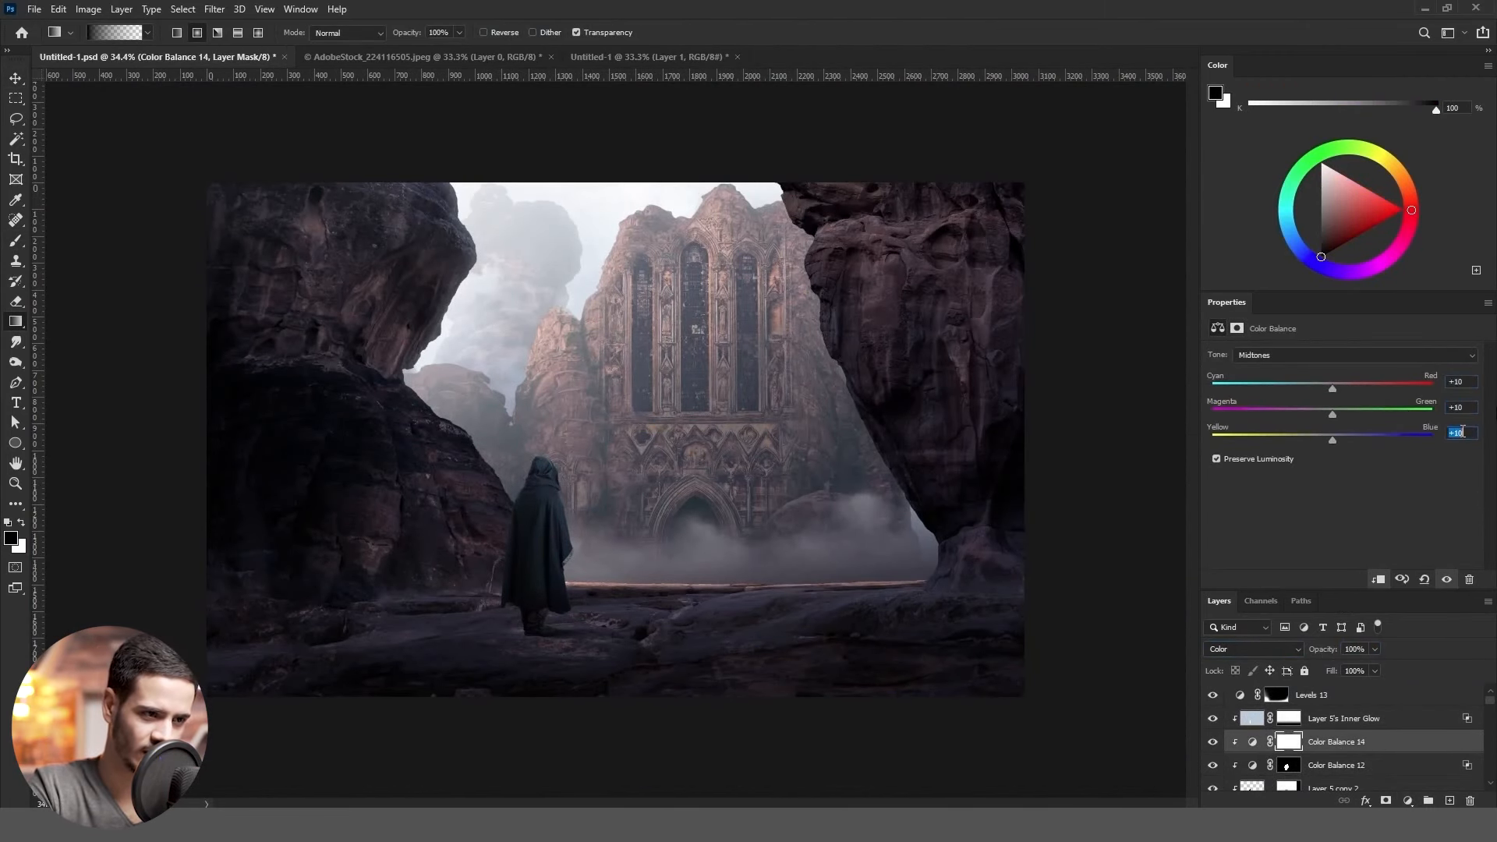
pyautogui.write('10')
pyautogui.click(1355, 649)
pyautogui.write('50')
pyautogui.press('Return')
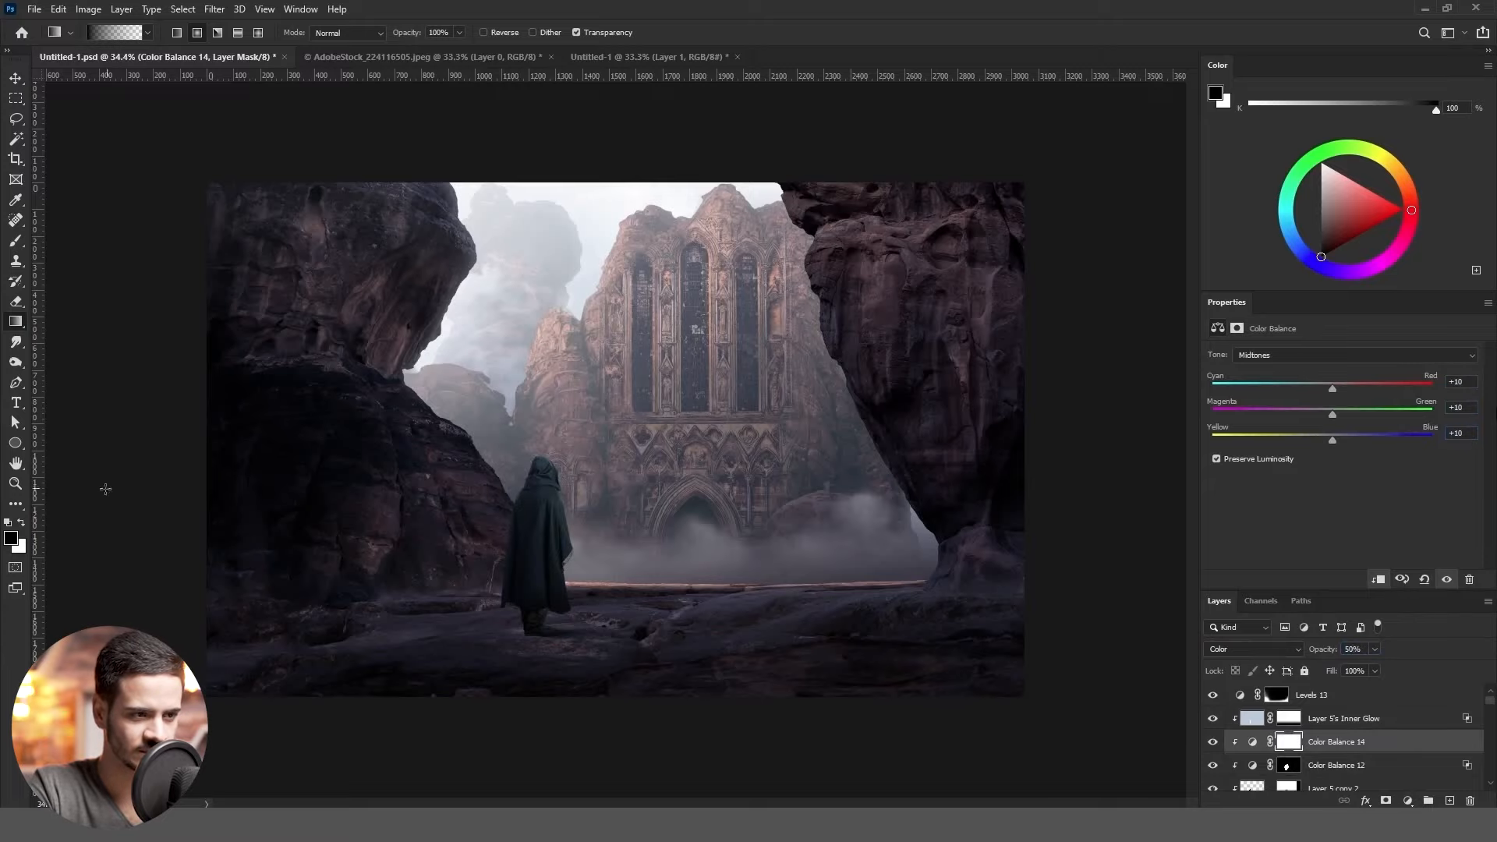
pyautogui.press('z')
pyautogui.moveTo(460, 558); pyautogui.dragTo(492, 471)
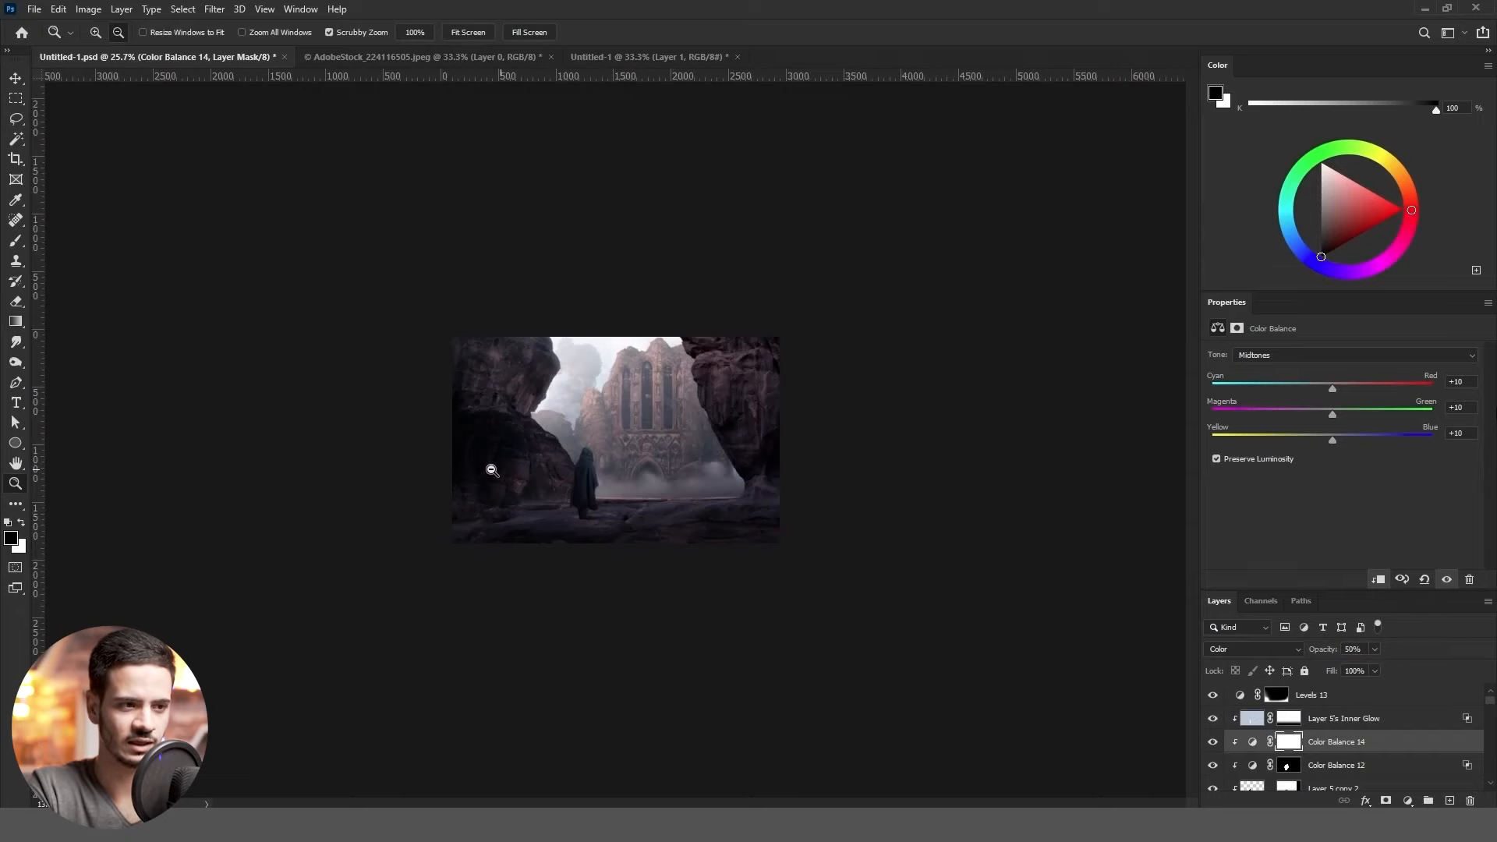
pyautogui.moveTo(491, 470); pyautogui.dragTo(779, 590)
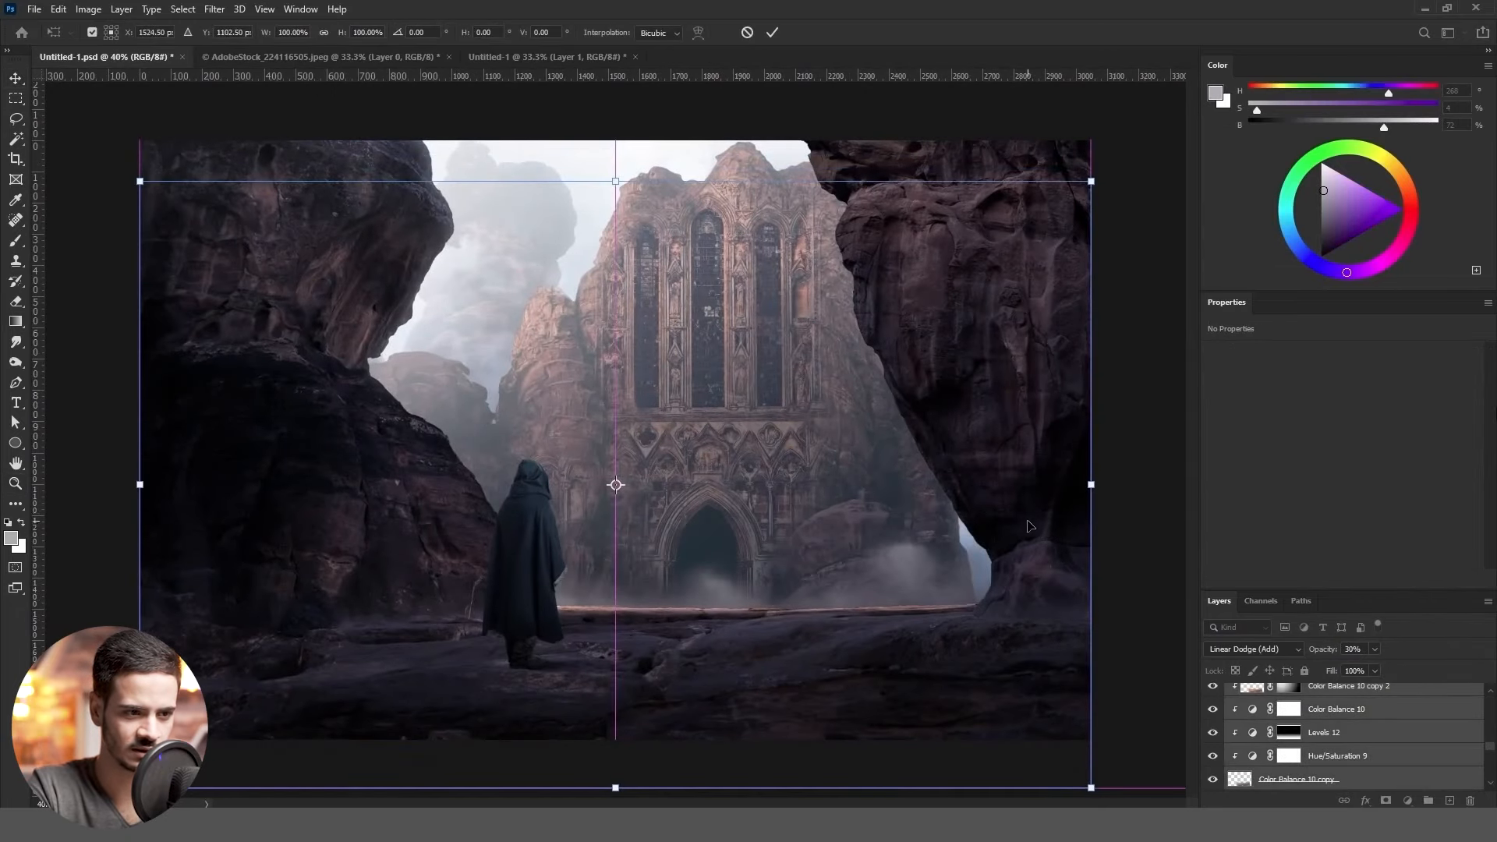
# Try to reposition and squash the dust layers at the foot of the cathedral
pyautogui.moveTo(1027, 521); pyautogui.dragTo(1036, 533)
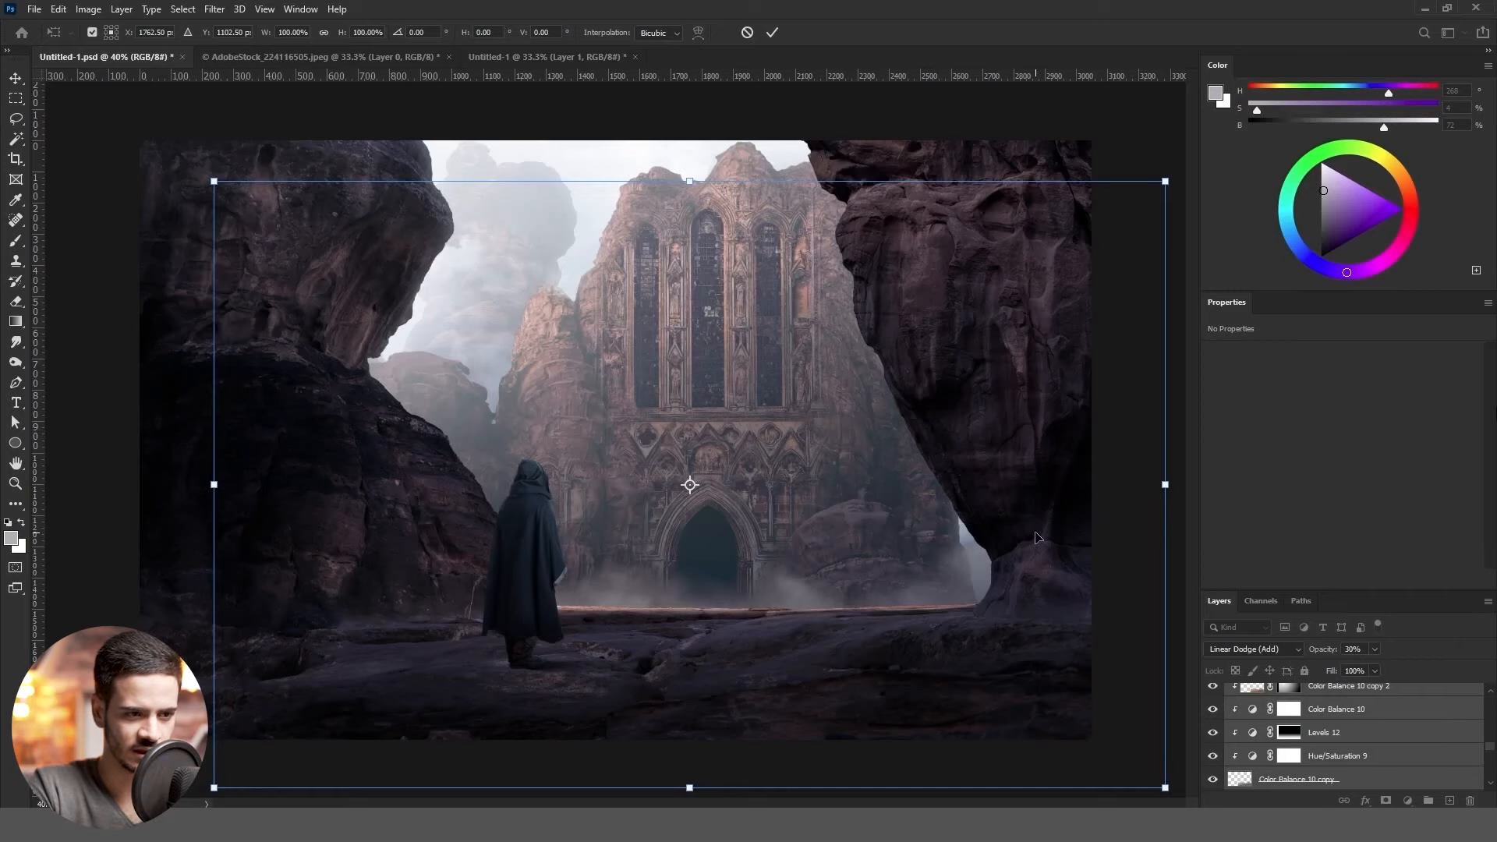
pyautogui.moveTo(829, 581); pyautogui.dragTo(796, 582)
pyautogui.moveTo(956, 595)
pyautogui.mouseDown()
pyautogui.moveTo(805, 595)
pyautogui.moveTo(956, 580)
pyautogui.mouseUp()
pyautogui.moveTo(655, 773); pyautogui.dragTo(655, 665)
pyautogui.moveTo(824, 557); pyautogui.dragTo(841, 613)
pyautogui.press('Return')
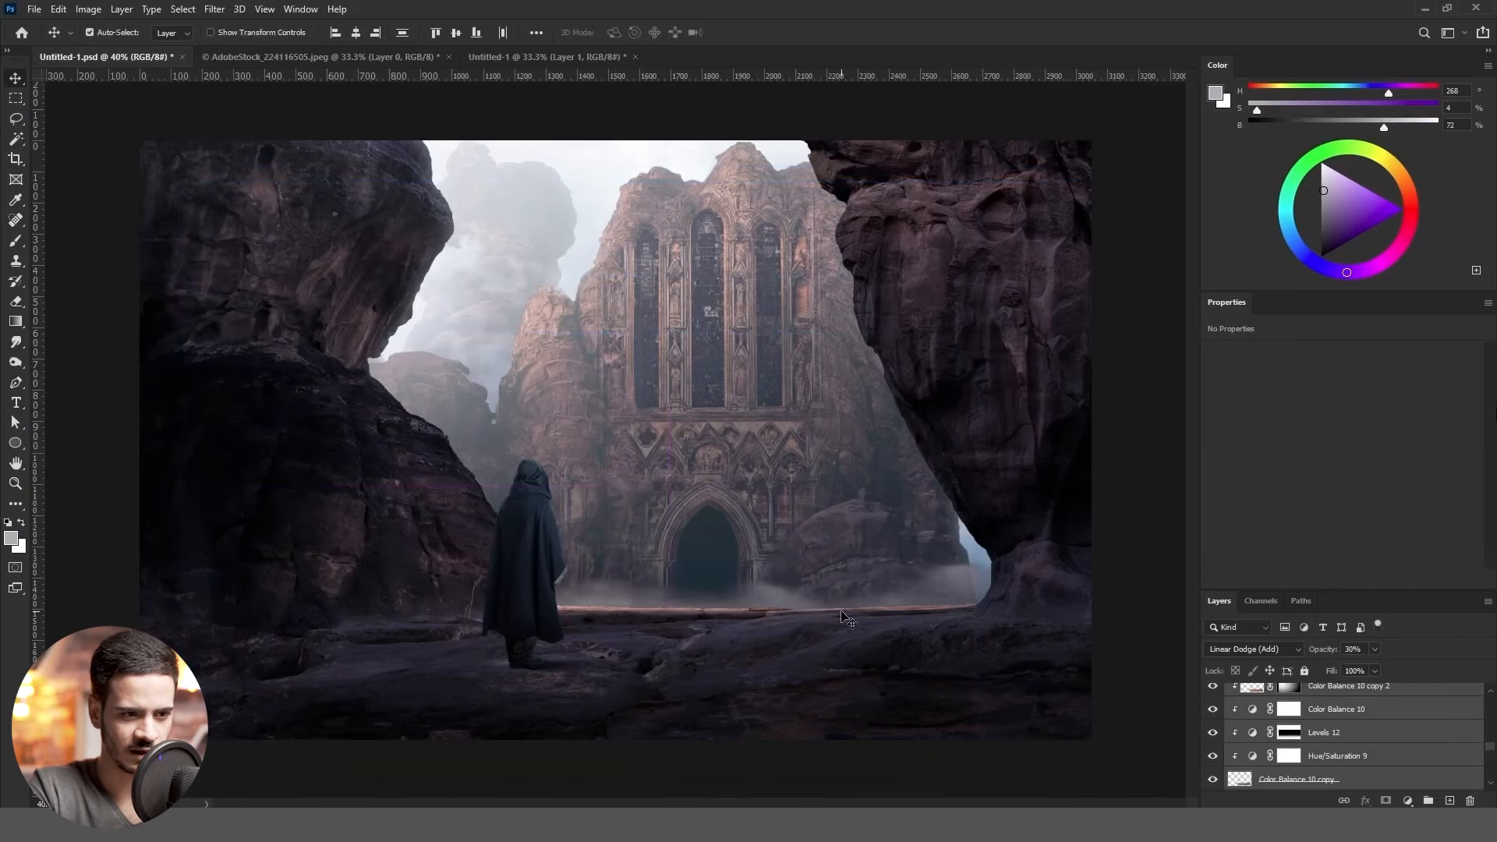
pyautogui.hotkey('ctrl', 'z')
# Shift the dust layers slightly lower in front of the cathedral
pyautogui.hotkey('ctrl', 't')
pyautogui.moveTo(818, 546); pyautogui.dragTo(819, 588)
pyautogui.press('Return')
# Erase part of the Color Balance 10 copy dust layer in front of the rocks beside the archway with a smaller eraser
pyautogui.click(1297, 780)
pyautogui.press('e')
pyautogui.click(114, 31)
pyautogui.press('[')
pyautogui.press('[')
pyautogui.press('[')
pyautogui.press('[')
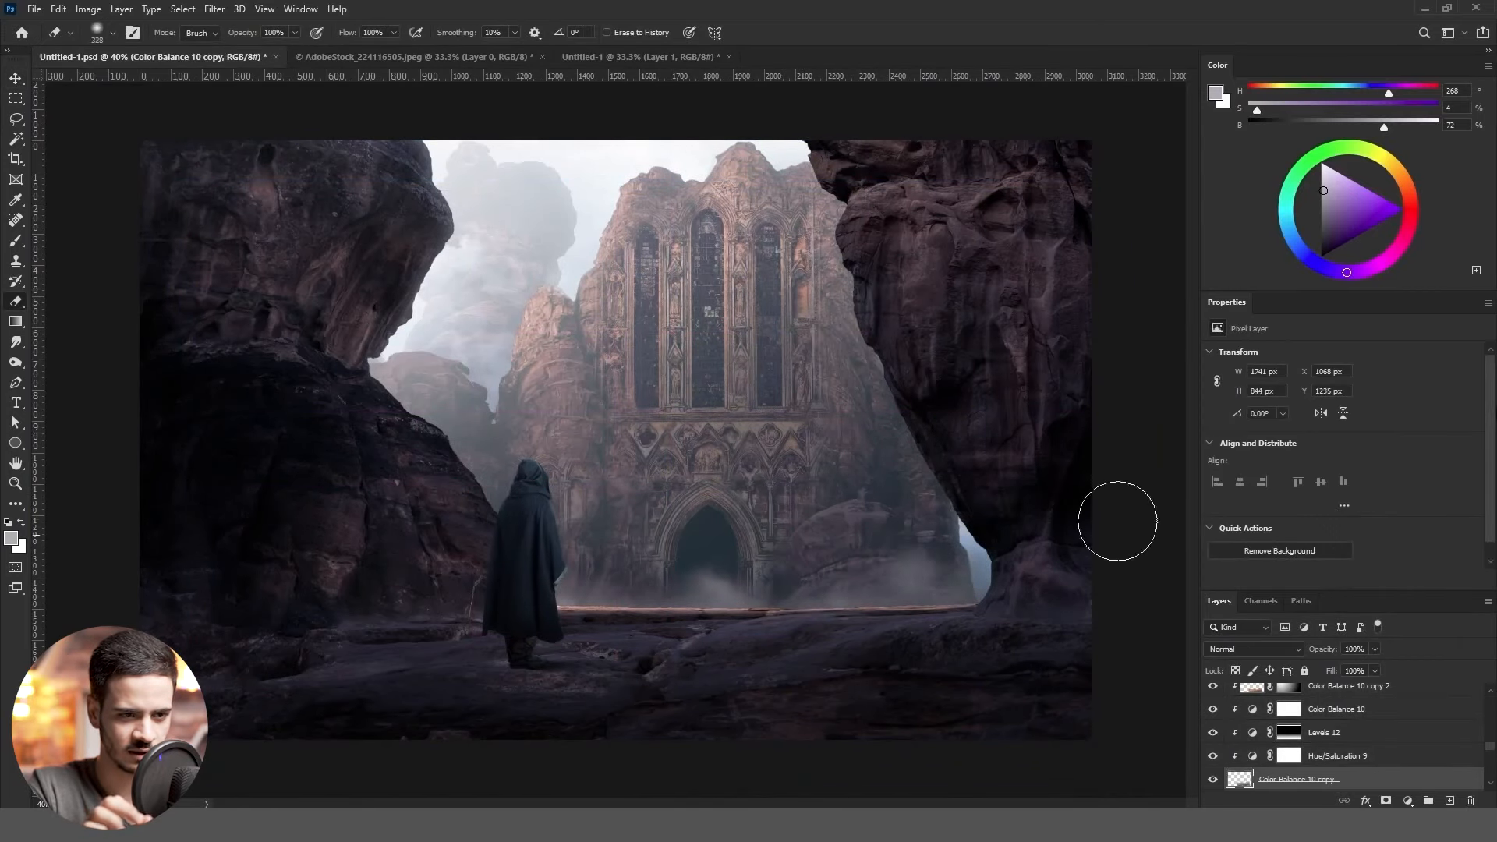
pyautogui.moveTo(932, 547); pyautogui.dragTo(759, 541)
# Move the dust layer slightly to the right and hide the Color Balance 10 copy 2 layer
pyautogui.hotkey('ctrl', 't')
pyautogui.moveTo(839, 586); pyautogui.dragTo(879, 588)
pyautogui.press('Return')
pyautogui.click(1213, 687)
# Fine-tune the red and blue midtones of the dust's Color Balance 10 adjustment and save the document
pyautogui.click(1349, 710)
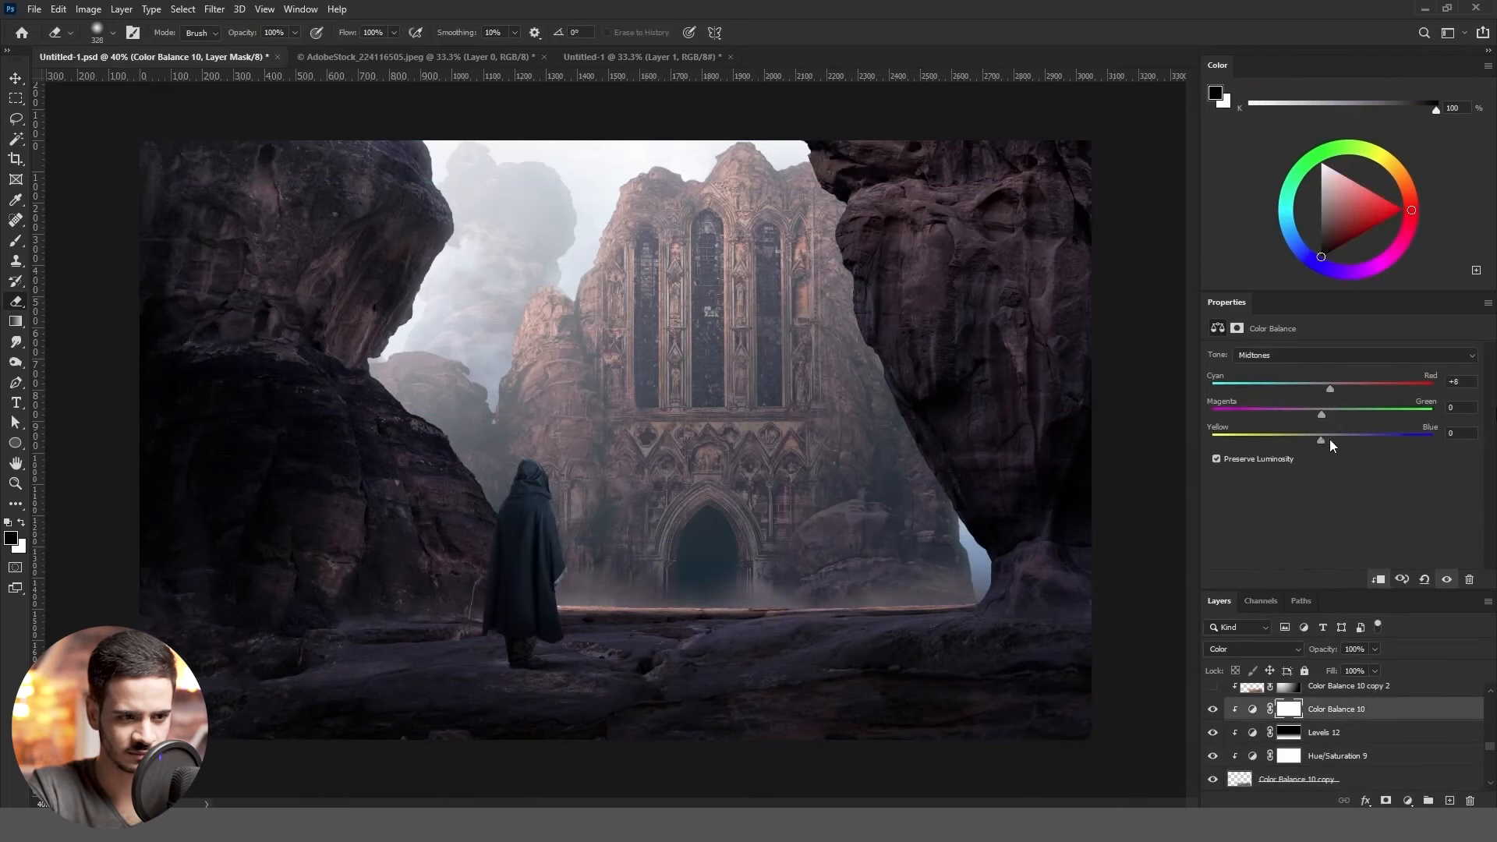
pyautogui.moveTo(1320, 441); pyautogui.dragTo(1323, 441)
pyautogui.moveTo(1330, 388); pyautogui.dragTo(1316, 415)
pyautogui.hotkey('ctrl', 's')
pyautogui.scroll(-3, 716, 430)
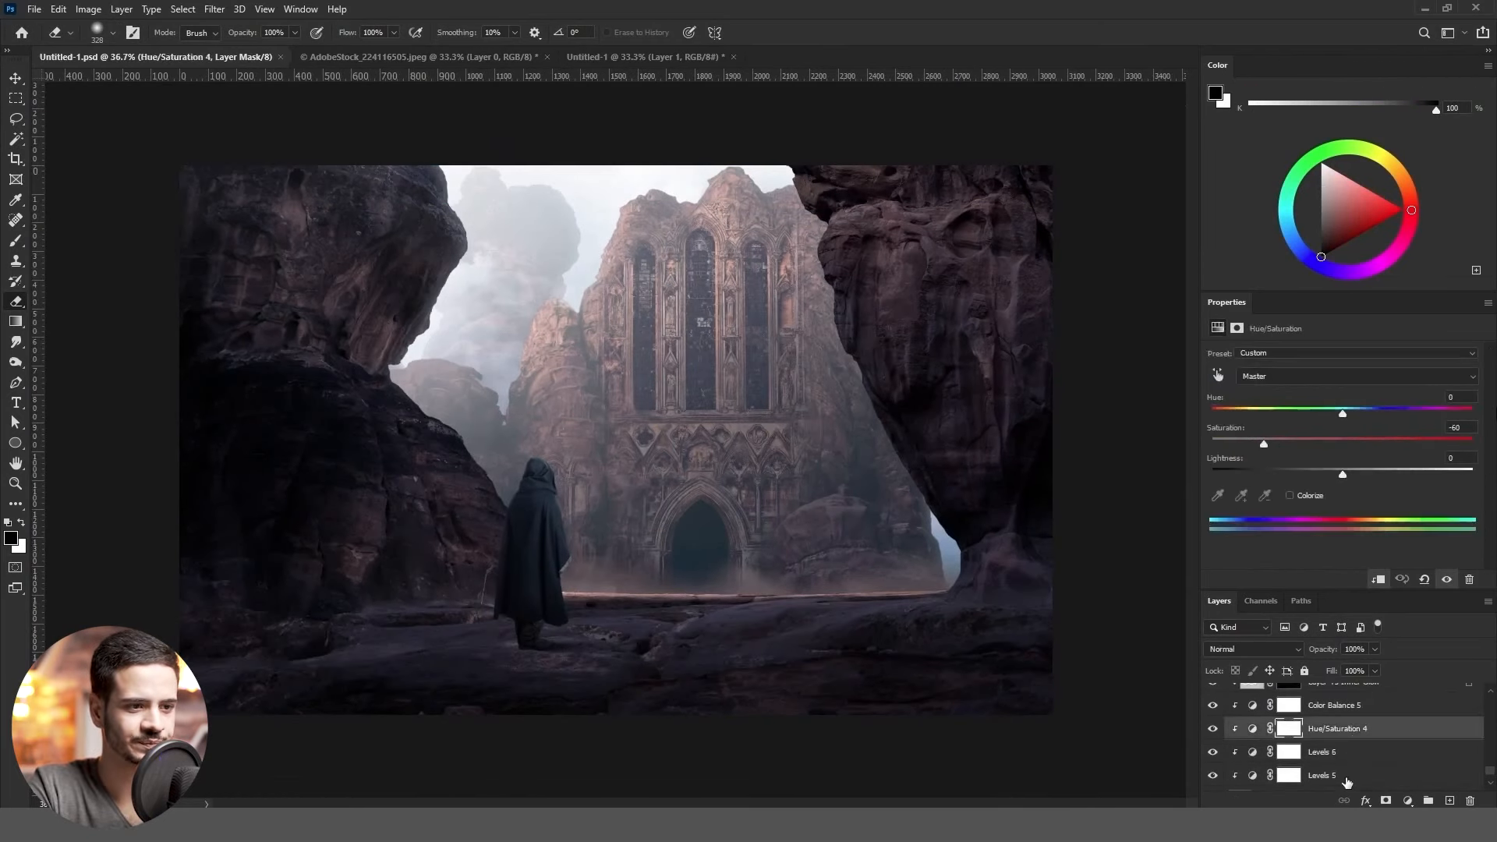
# Check the settings of the Levels 5 adjustment clipped above Layer 4 and save the document
pyautogui.click(1323, 775)
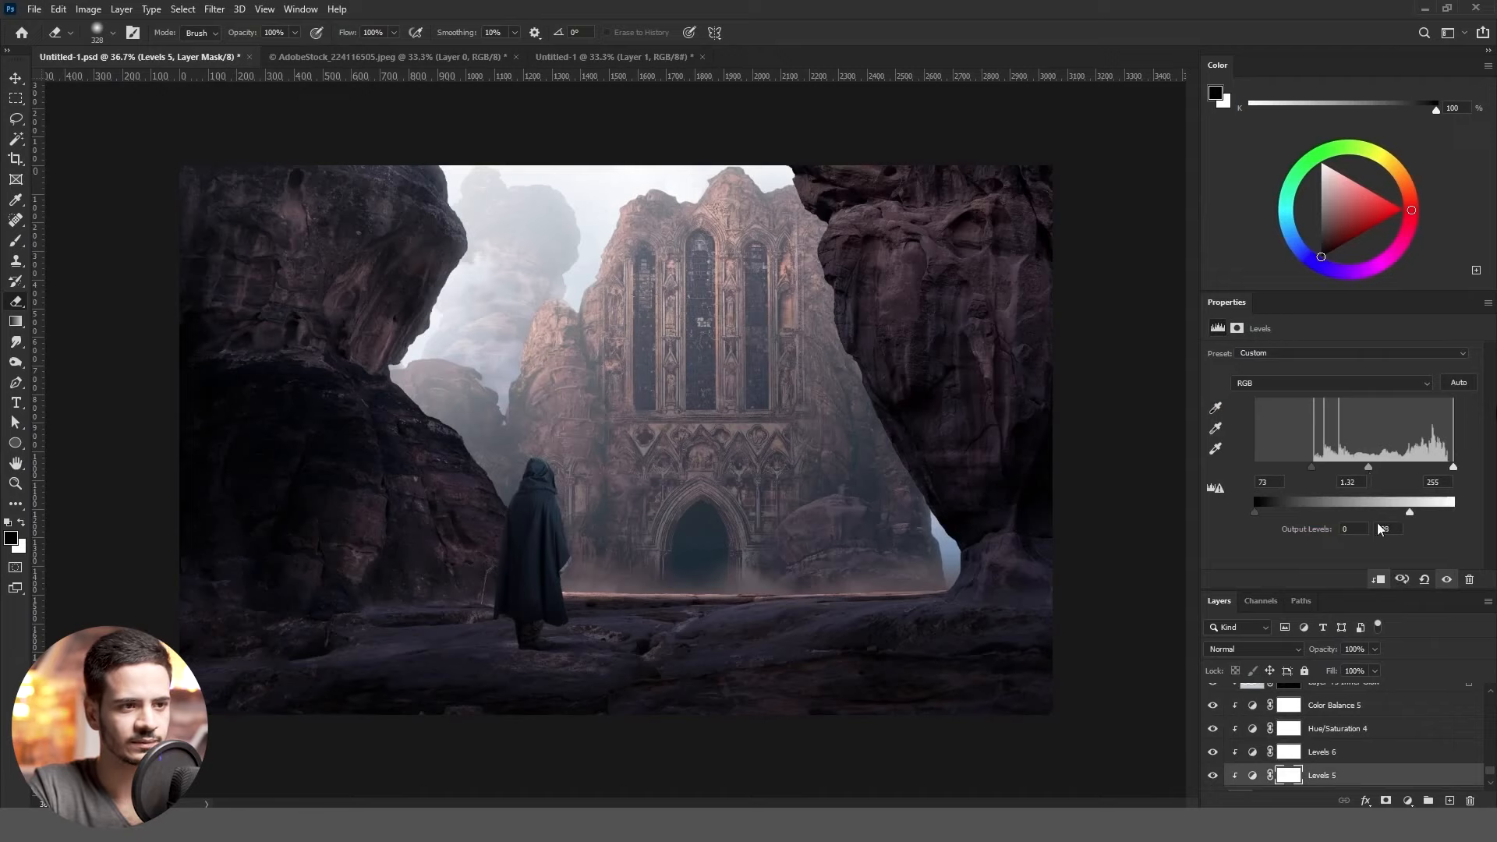
pyautogui.scroll(1, 1344, 769)
pyautogui.click(1344, 772)
pyautogui.hotkey('ctrl', 's')
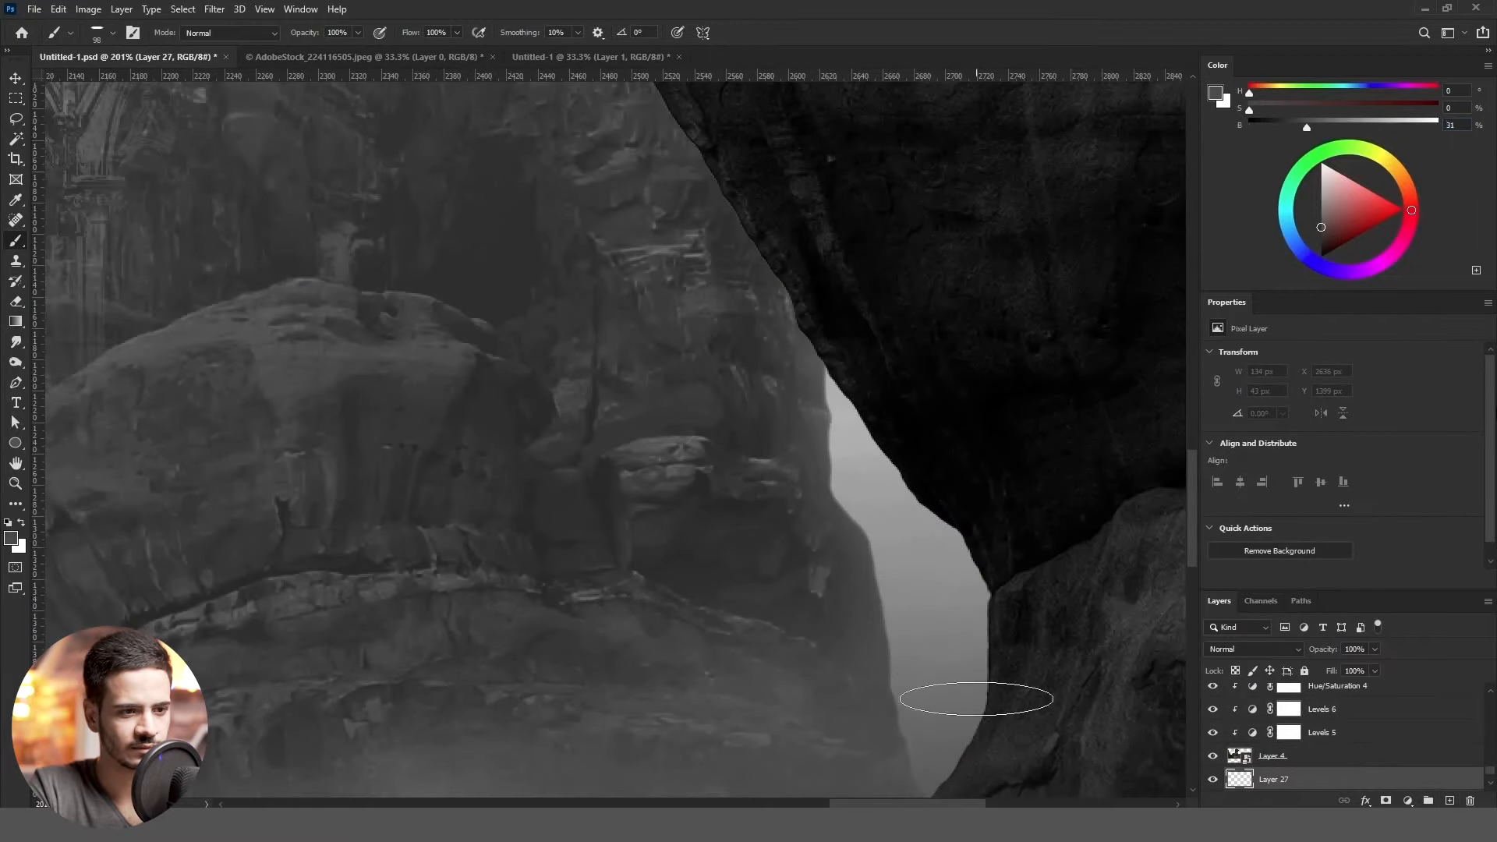
# Paint a flat grey distant rock on Layer 27 in the bright gap beside the foreground rock arch
pyautogui.moveTo(975, 698); pyautogui.dragTo(906, 512)
pyautogui.scroll(6, 865, 499)
pyautogui.moveTo(854, 266); pyautogui.dragTo(865, 402)
pyautogui.scroll(-6, 861, 409)
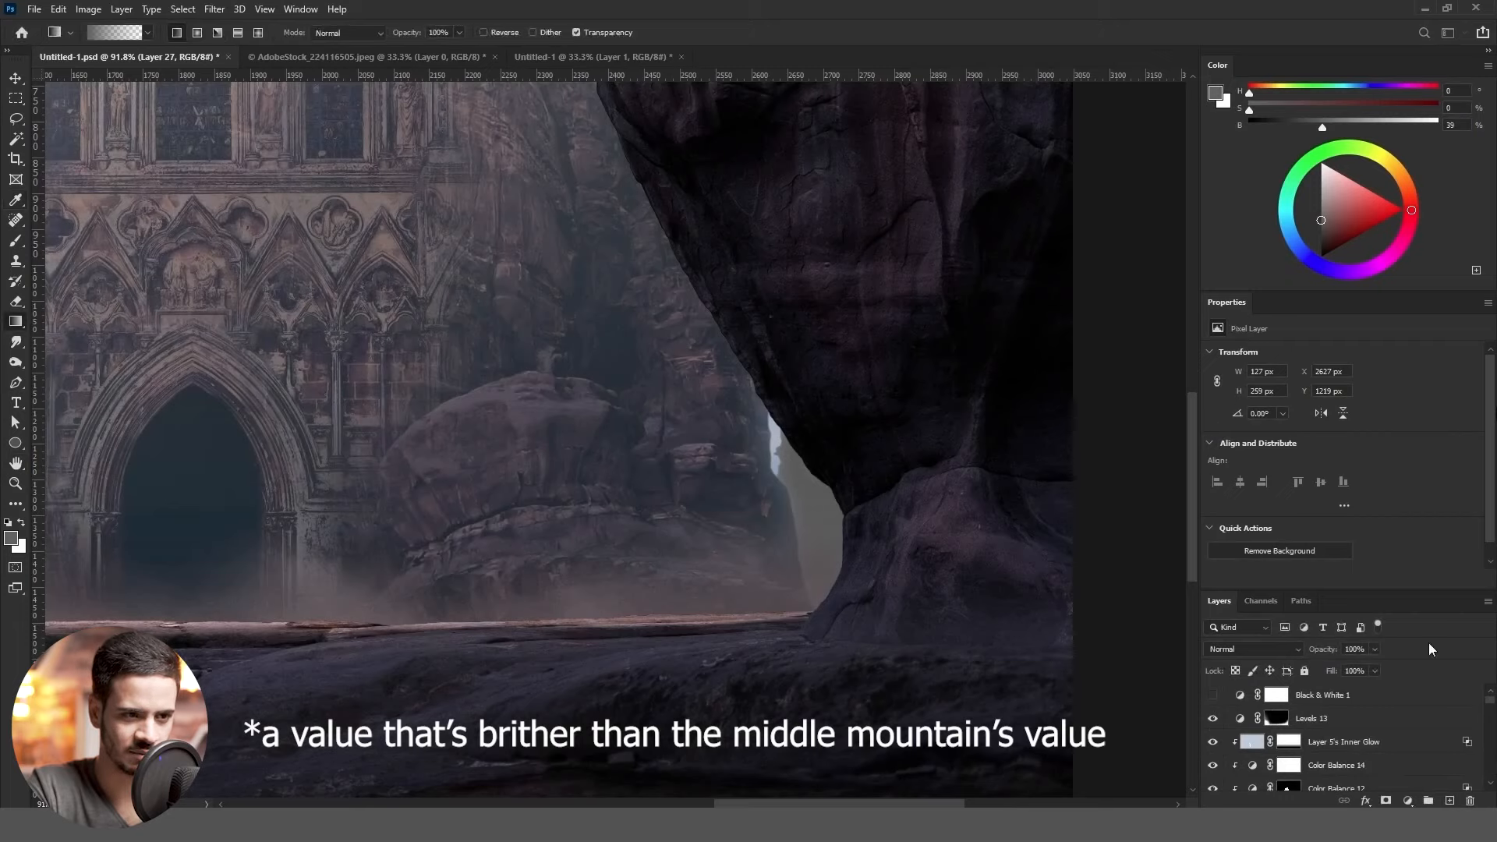
# Merge the distant rock's layers and adjust the merged layer's brightness with Levels
pyautogui.scroll(-15, 1300, 732)
pyautogui.keyDown('shift'); pyautogui.click(1300, 711); pyautogui.keyUp('shift')
pyautogui.hotkey('ctrl', 'e')
pyautogui.hotkey('ctrl', 'l')
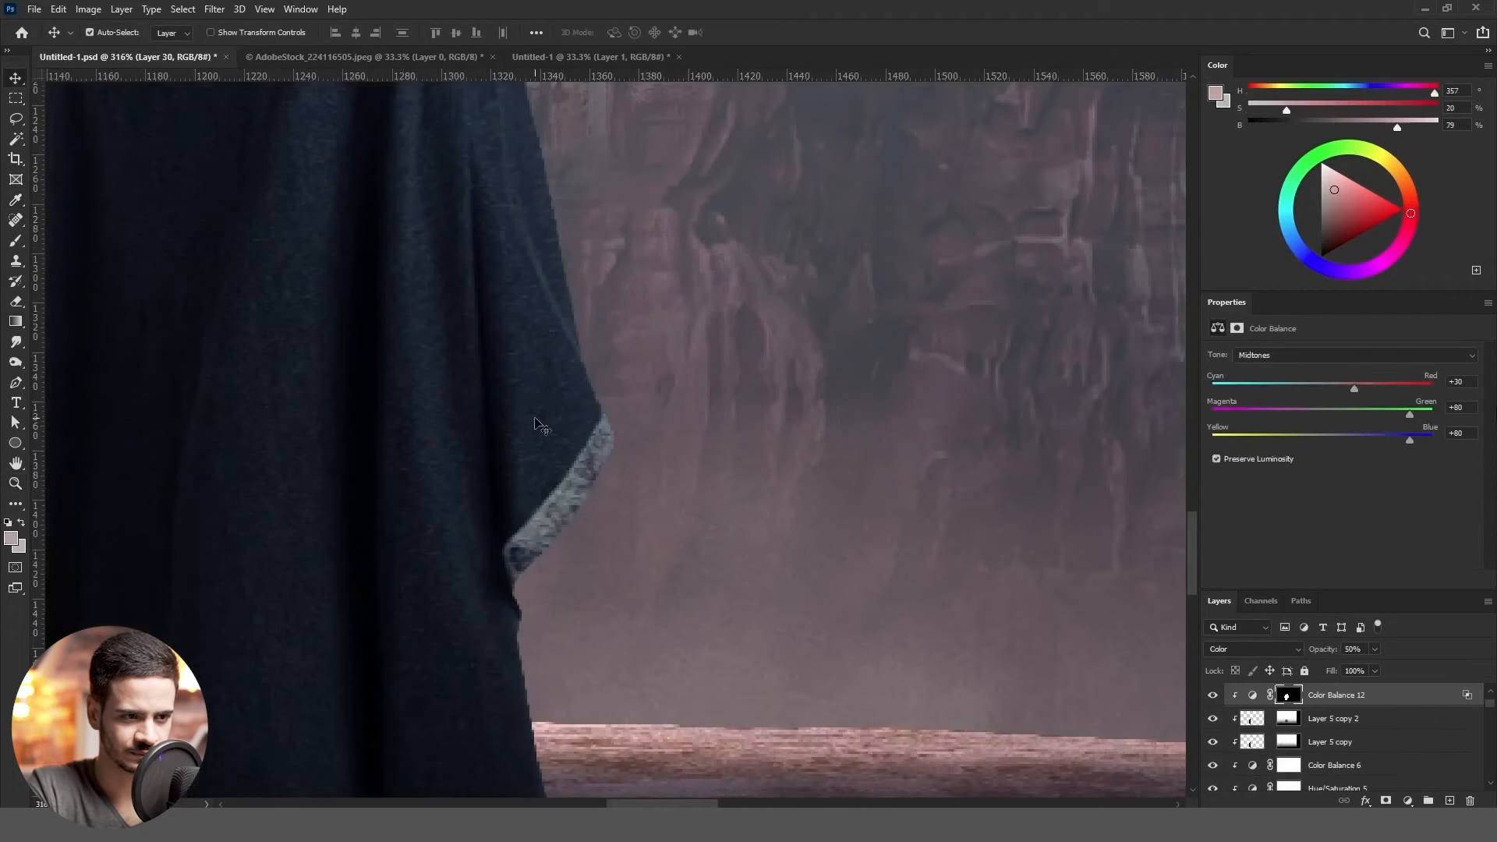
# Add a clipped Color-mode layer above Layer 5 copy 2 and mix a muted yellow brush colour with hue 51
pyautogui.click(1333, 719)
pyautogui.click(1450, 801)
pyautogui.press('b')
pyautogui.keyDown('alt'); pyautogui.click(940, 628); pyautogui.keyUp('alt')
pyautogui.click(1277, 88)
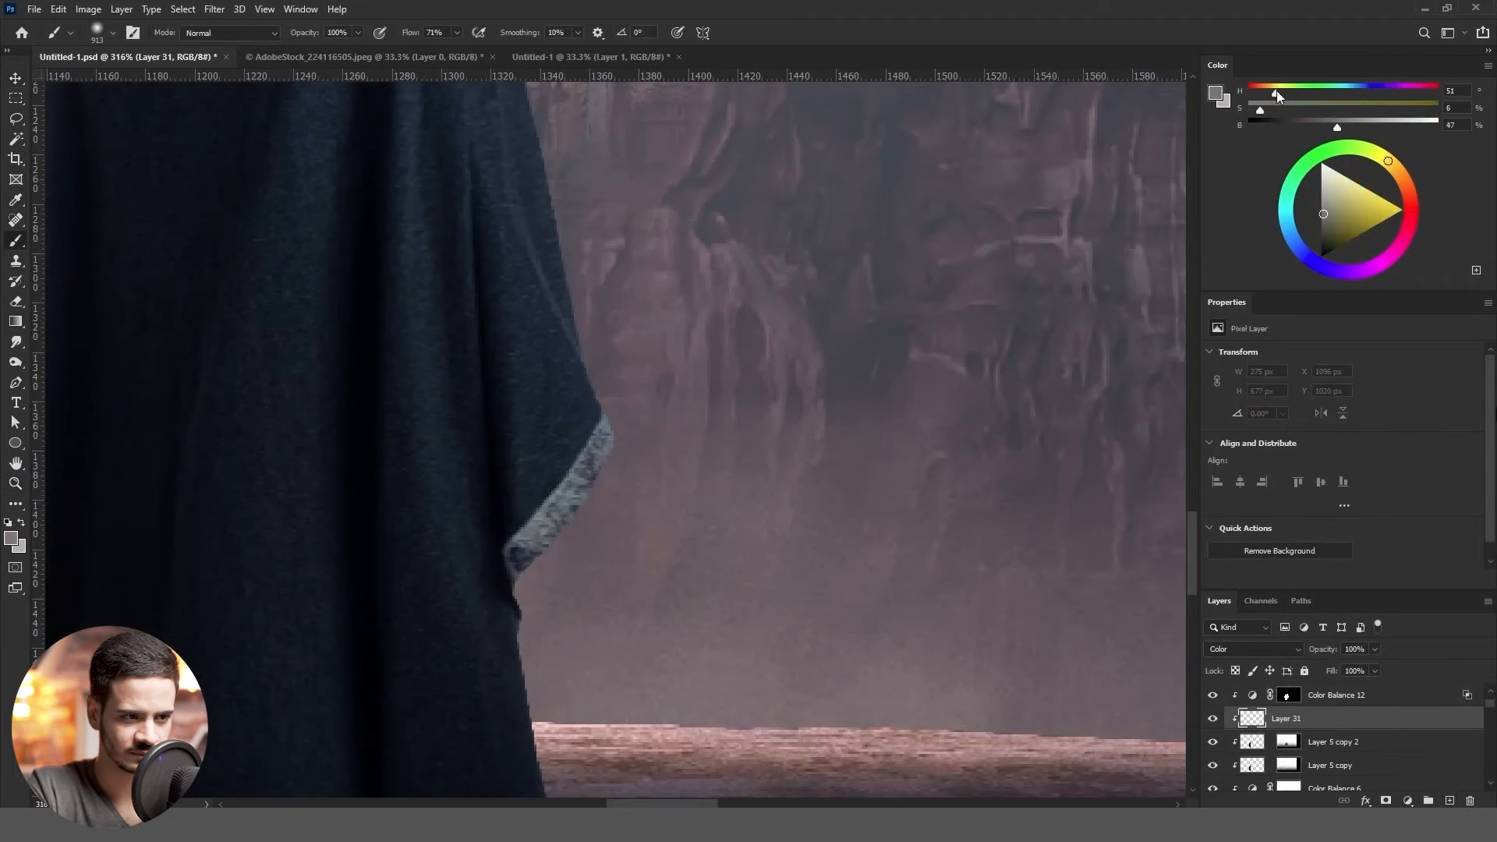
pyautogui.moveTo(1270, 106); pyautogui.dragTo(1330, 106)
# Paint the cloak's pale edge trim at 100% flow and recolour it with a brownish gold of hue 36, saturation 43, brightness 47
pyautogui.moveTo(733, 558); pyautogui.dragTo(70, 581)
pyautogui.moveTo(460, 32); pyautogui.dragTo(499, 35)
pyautogui.moveTo(630, 334); pyautogui.dragTo(605, 639)
pyautogui.moveTo(516, 568); pyautogui.dragTo(585, 495)
pyautogui.moveTo(1277, 90); pyautogui.dragTo(1268, 89)
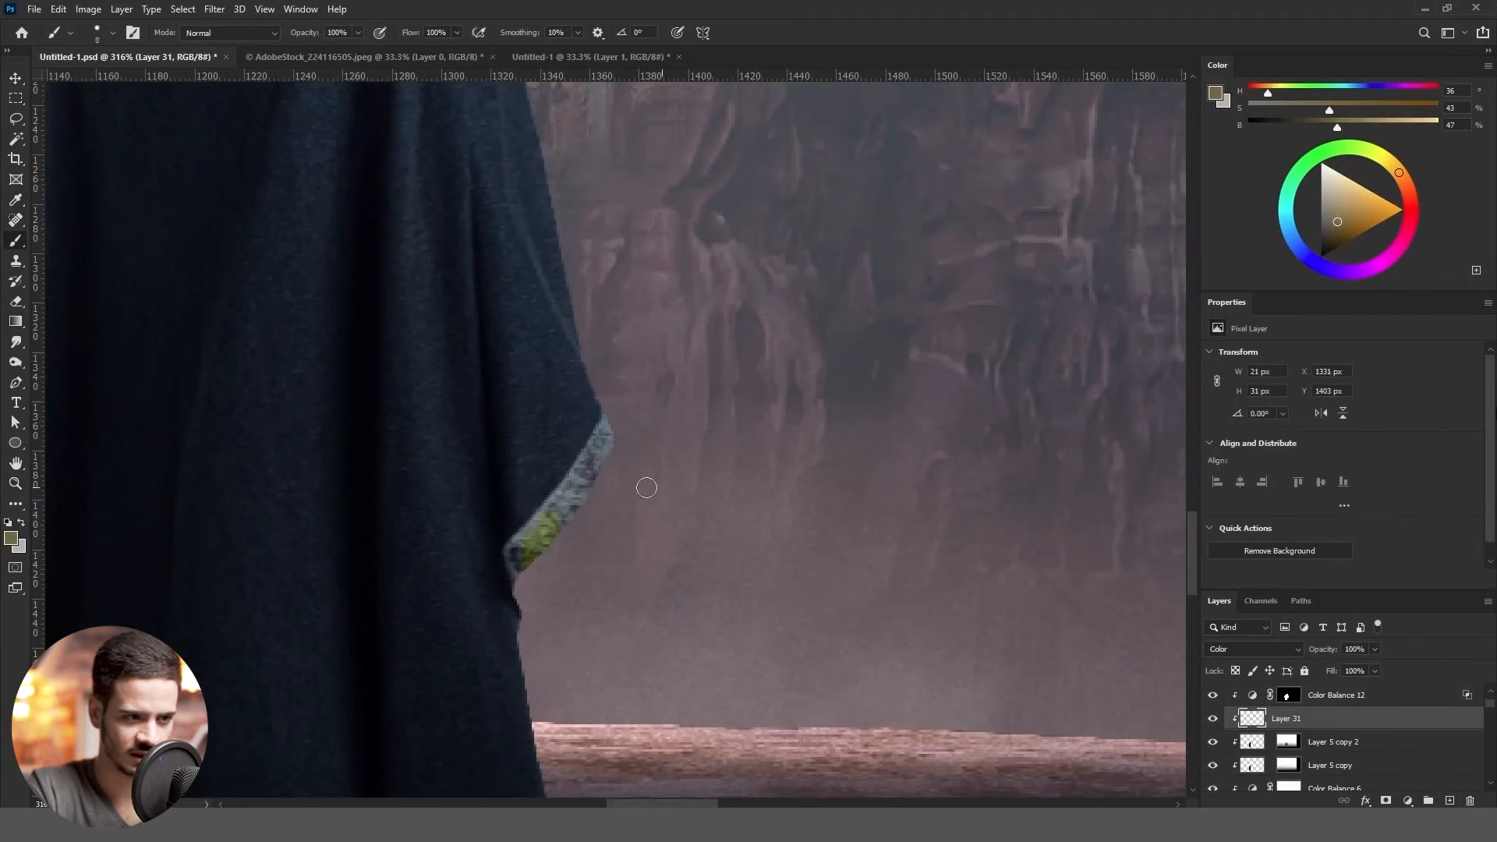
pyautogui.moveTo(516, 559); pyautogui.dragTo(549, 513)
# Reduce the trim tint on Layer 31 to 50% opacity and hide the layer
pyautogui.press('e')
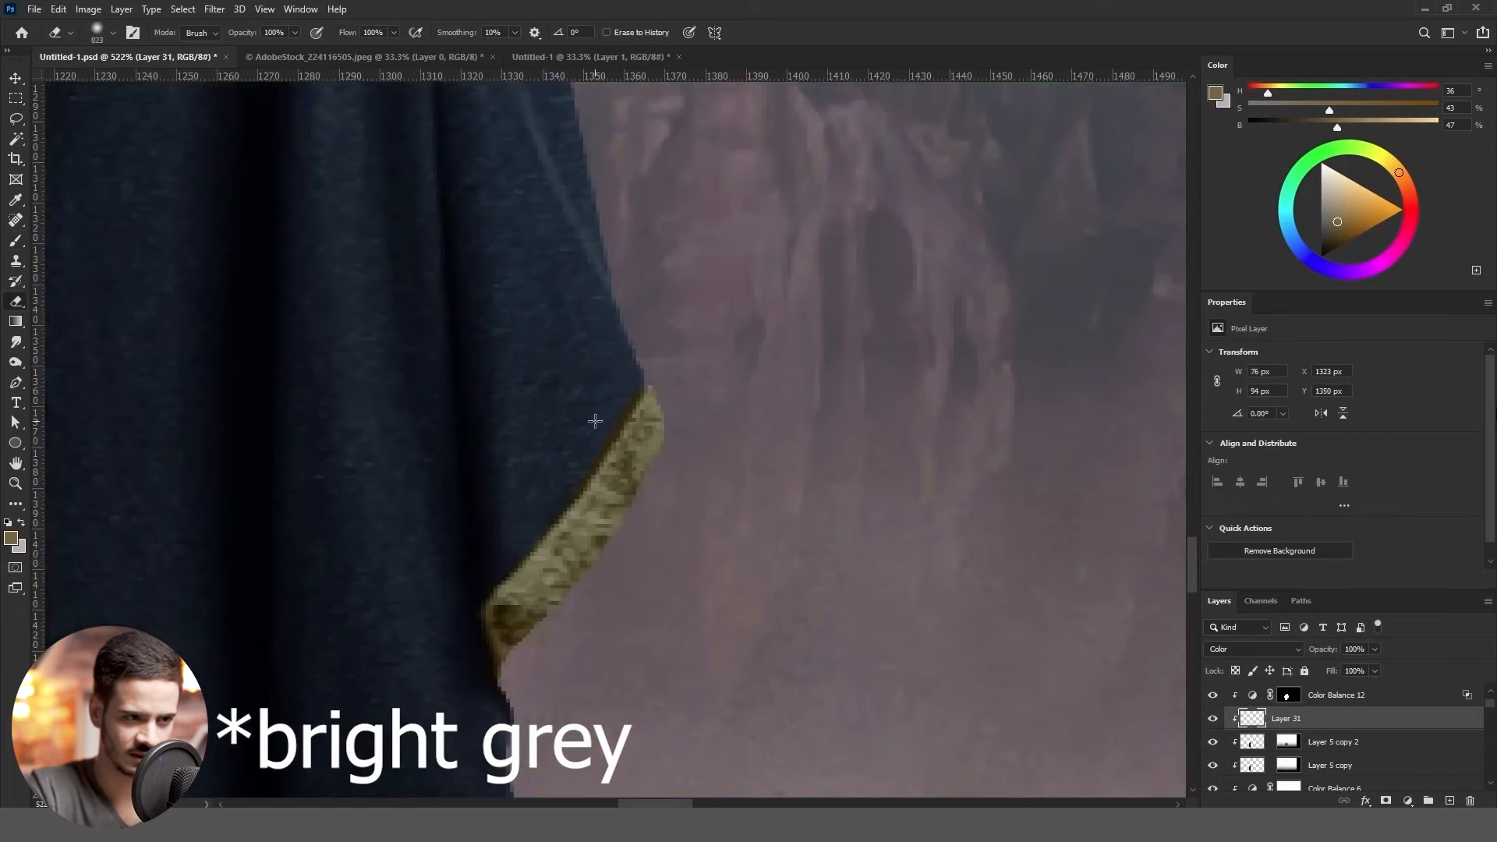
pyautogui.scroll(5, 595, 418)
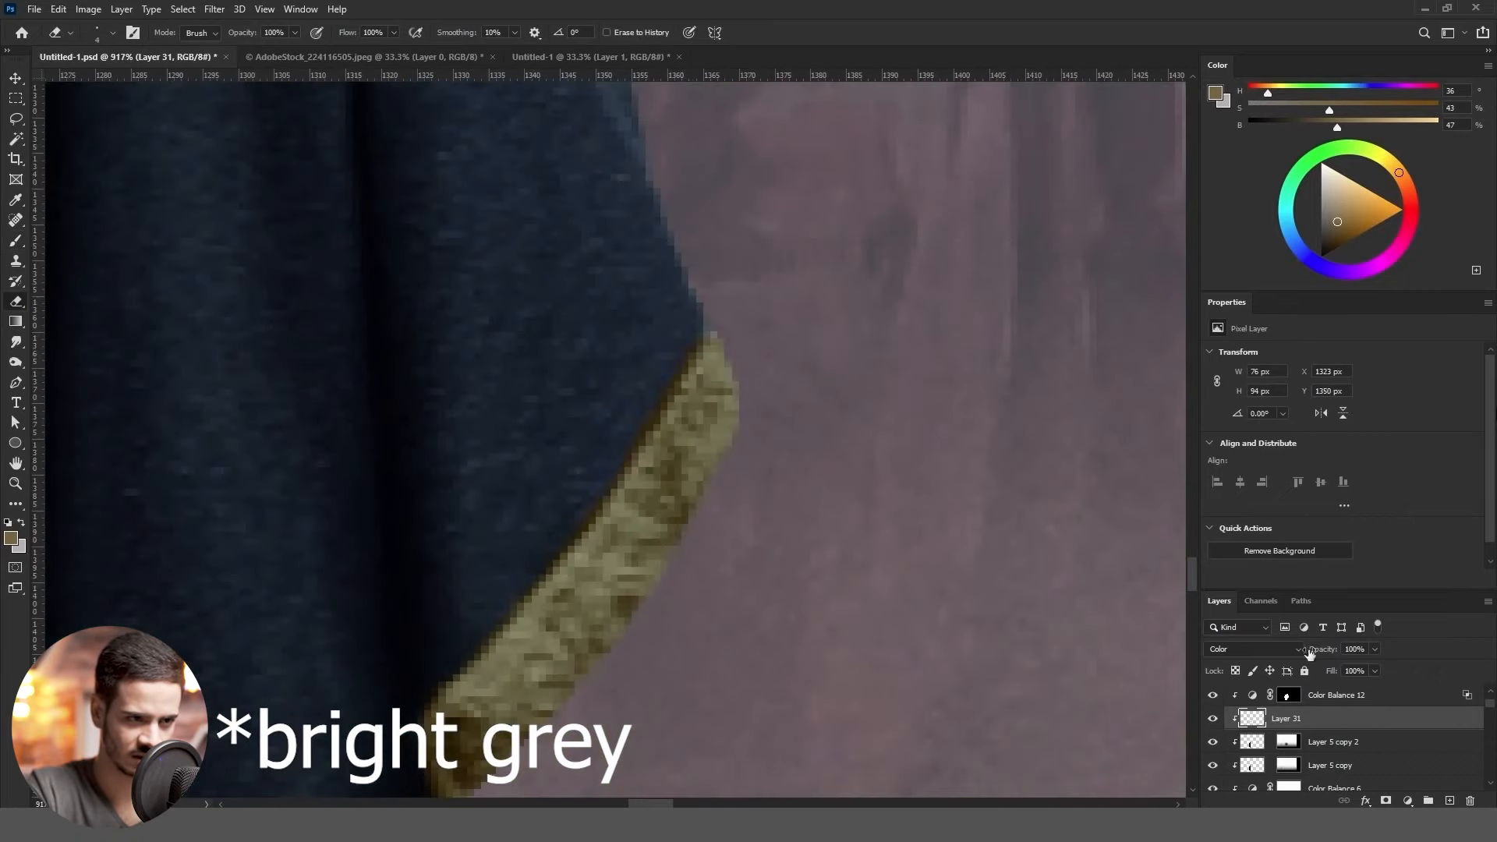
pyautogui.moveTo(1374, 649); pyautogui.dragTo(1335, 652)
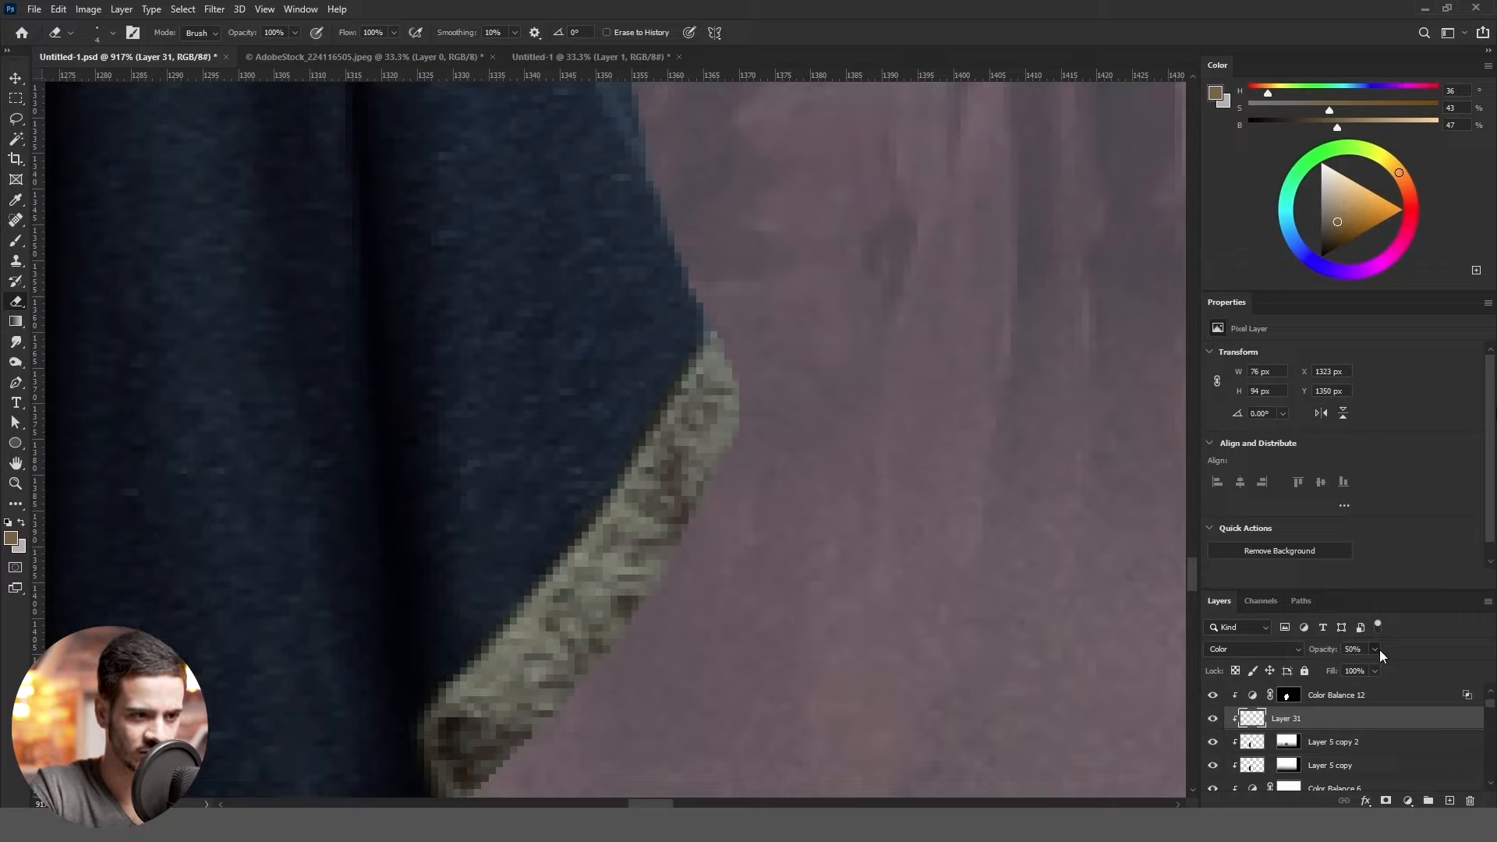
pyautogui.click(1219, 720)
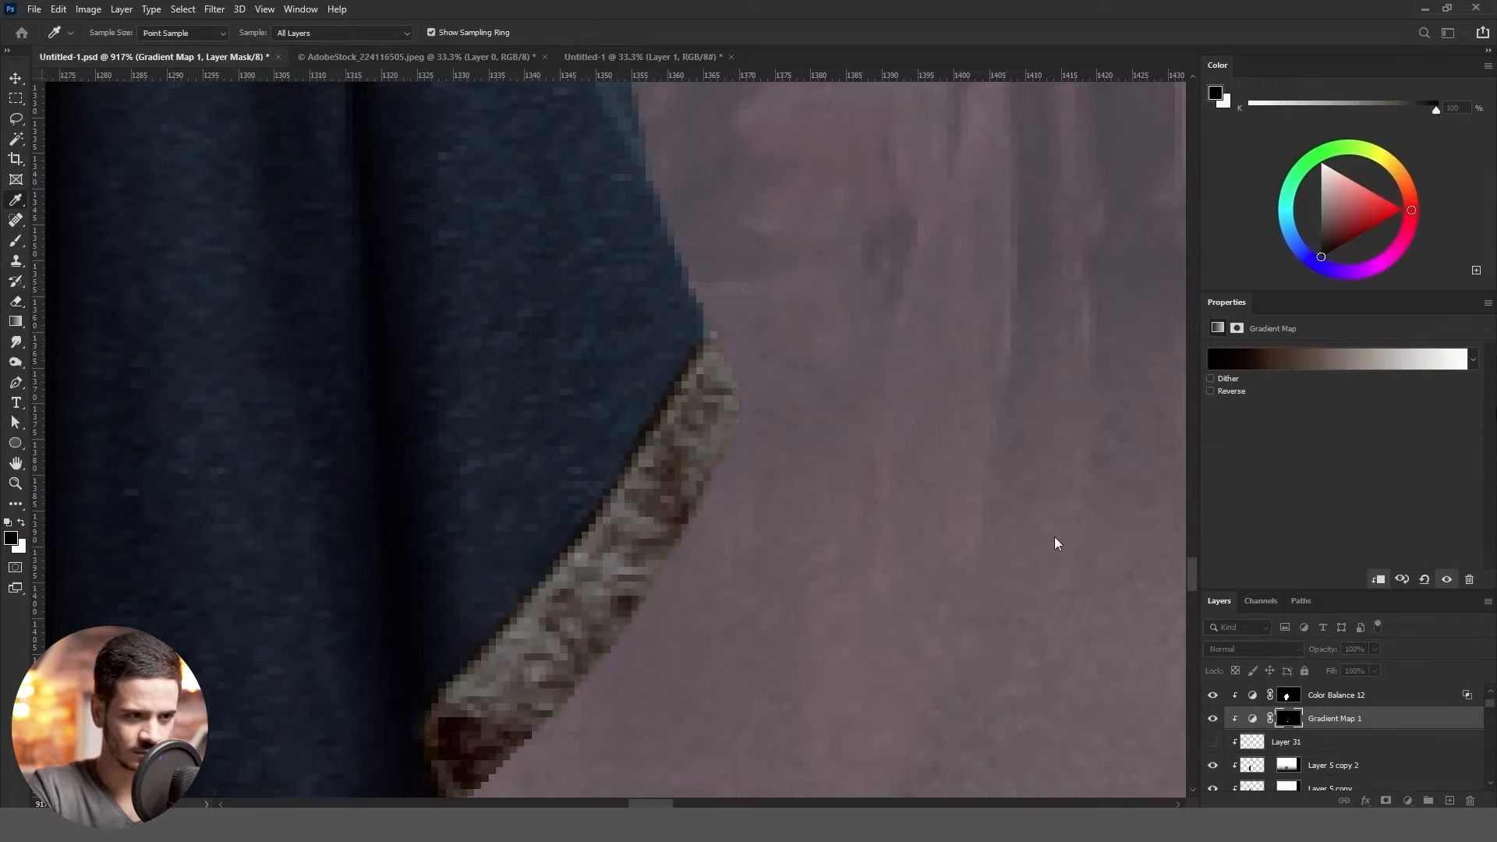
# Edit the colour stops of Gradient Map 1 on the cloak's trim to run from black through brown to bright yellow
pyautogui.click(1323, 675)
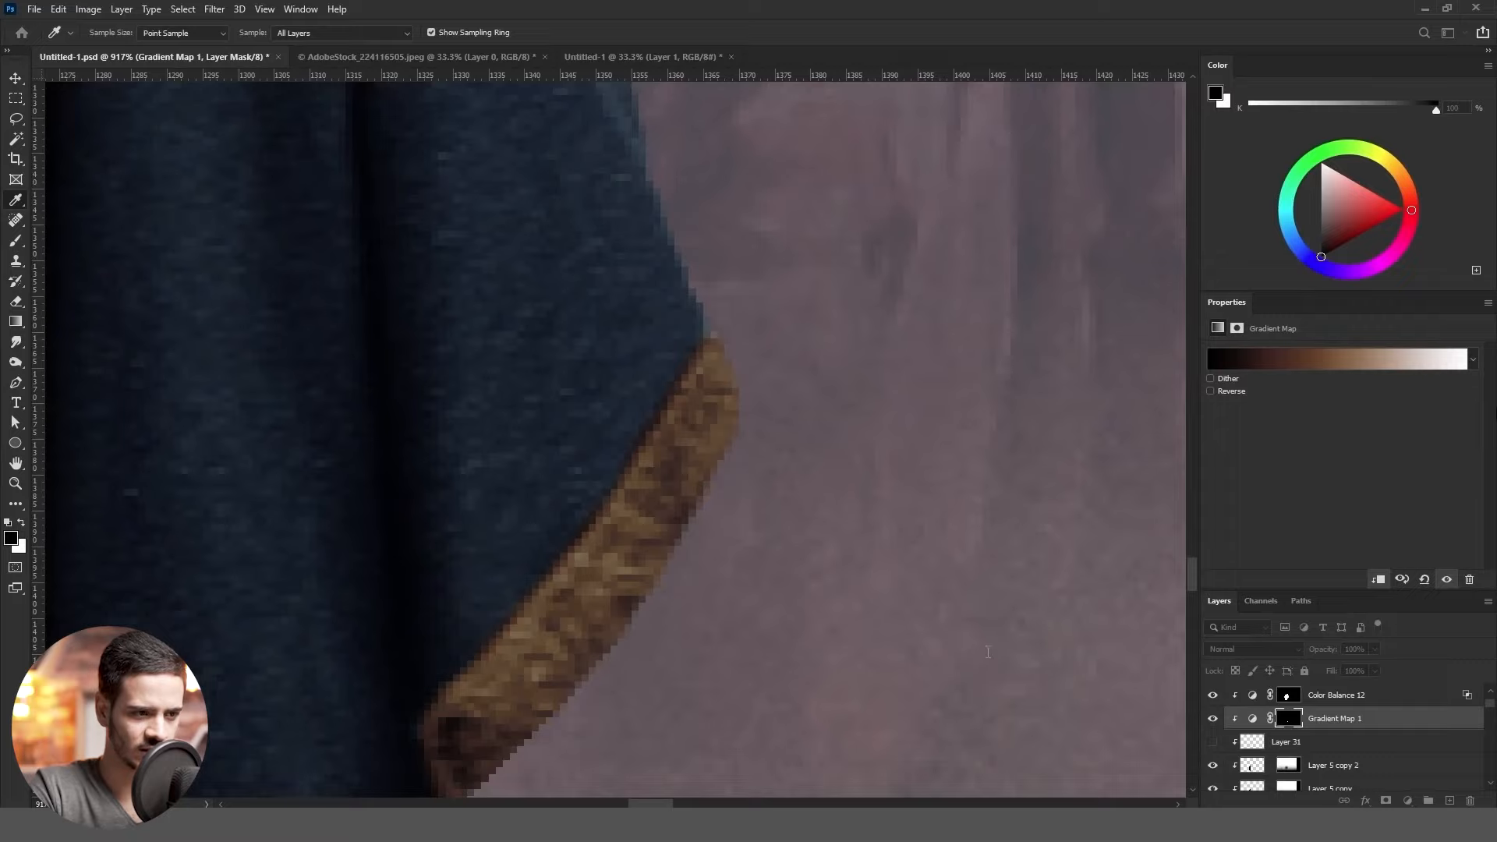
pyautogui.click(1066, 537)
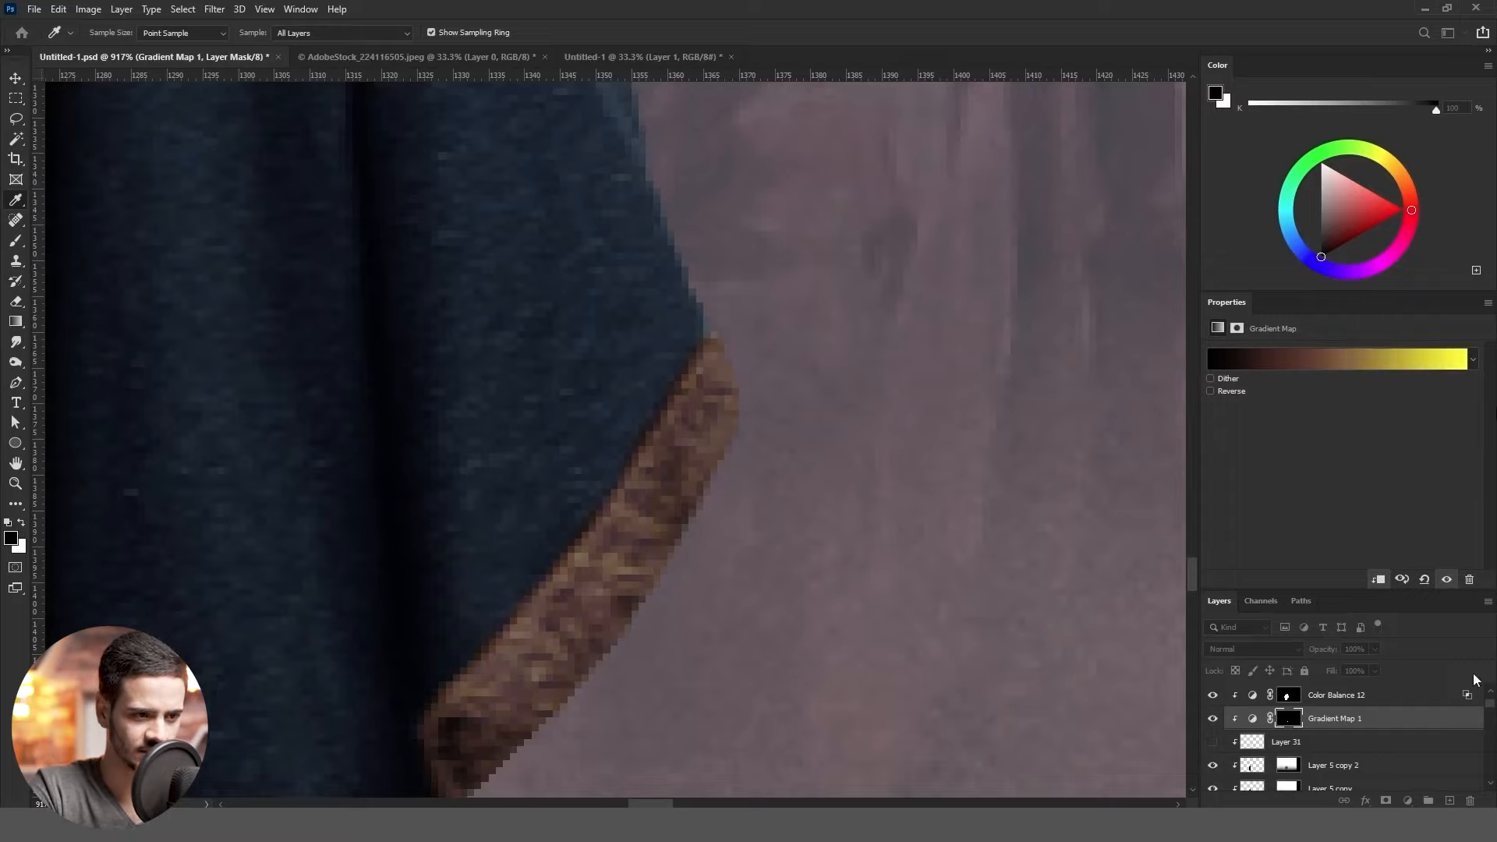
pyautogui.moveTo(1472, 676); pyautogui.dragTo(1331, 676)
pyautogui.moveTo(1146, 680); pyautogui.dragTo(1130, 681)
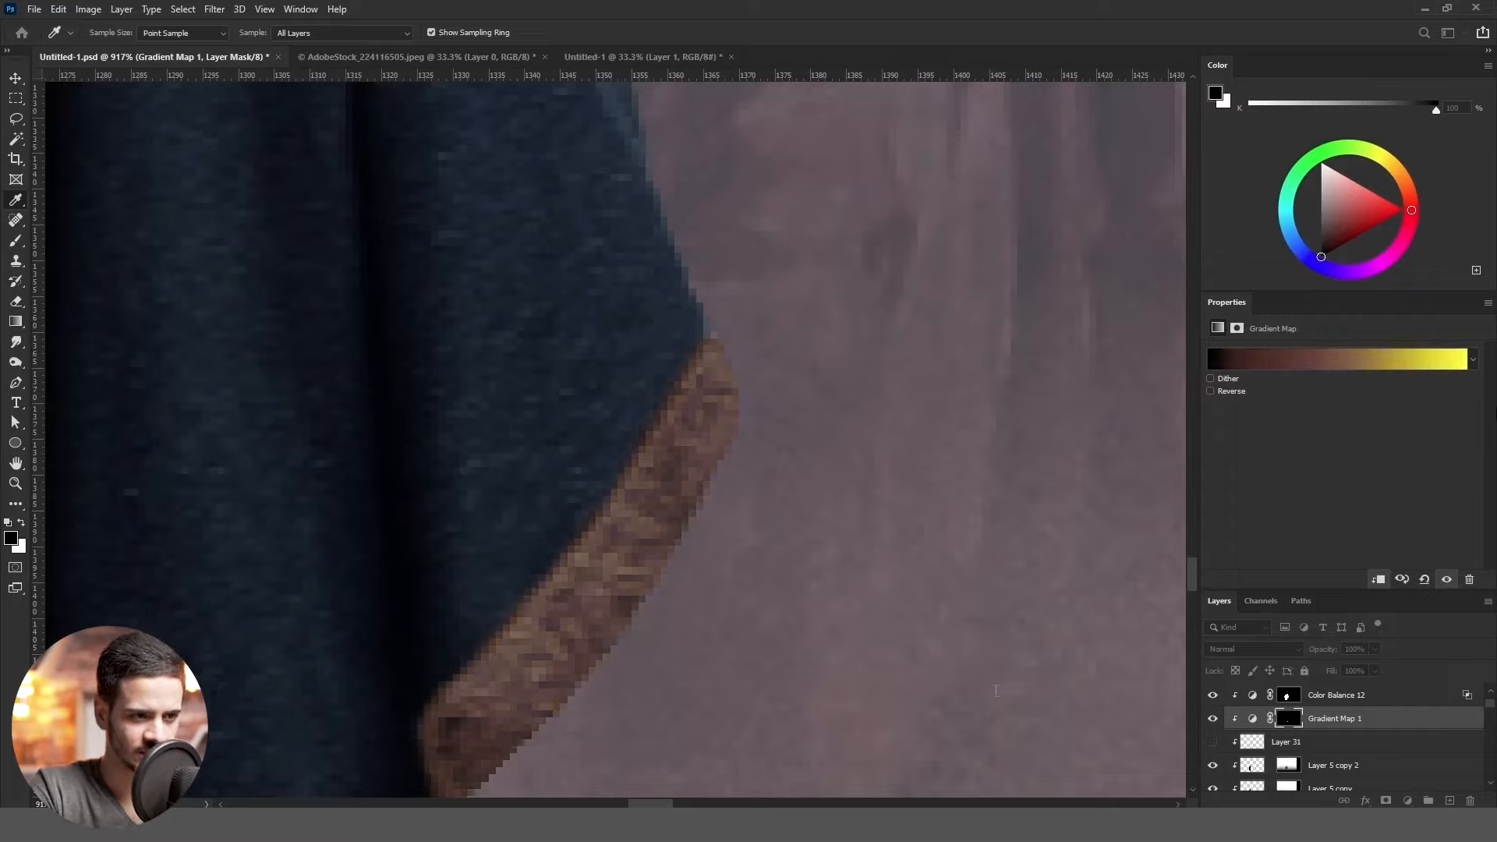
pyautogui.moveTo(1264, 680)
pyautogui.mouseDown()
pyautogui.moveTo(1207, 681)
pyautogui.moveTo(1228, 681)
pyautogui.mouseUp()
pyautogui.press('Return')
pyautogui.scroll(-6, 97, 511)
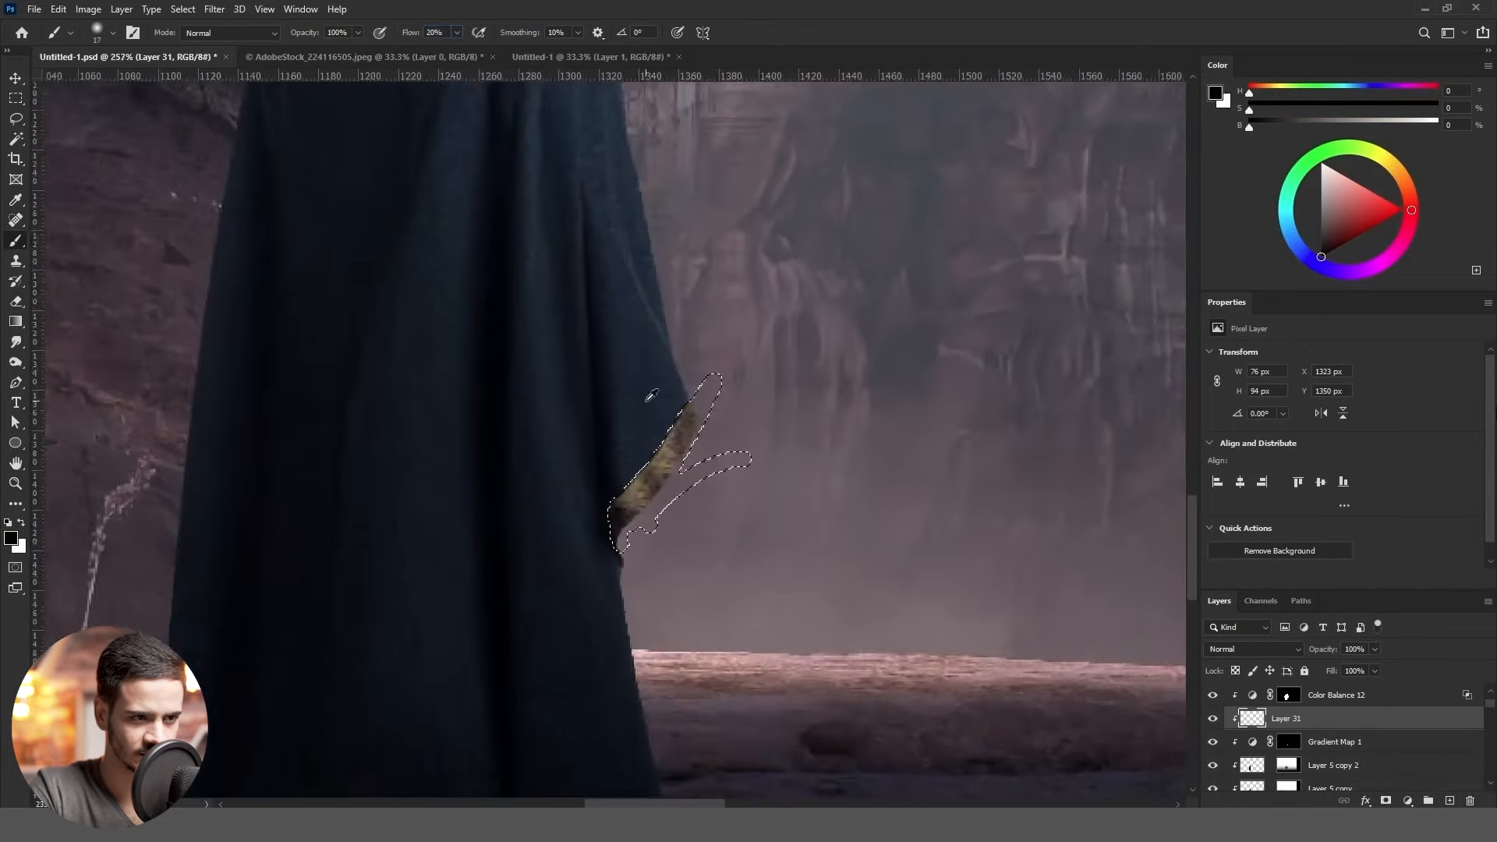
# Refine the shading on Layer 31 over the cloak's gold trim
pyautogui.press('i')
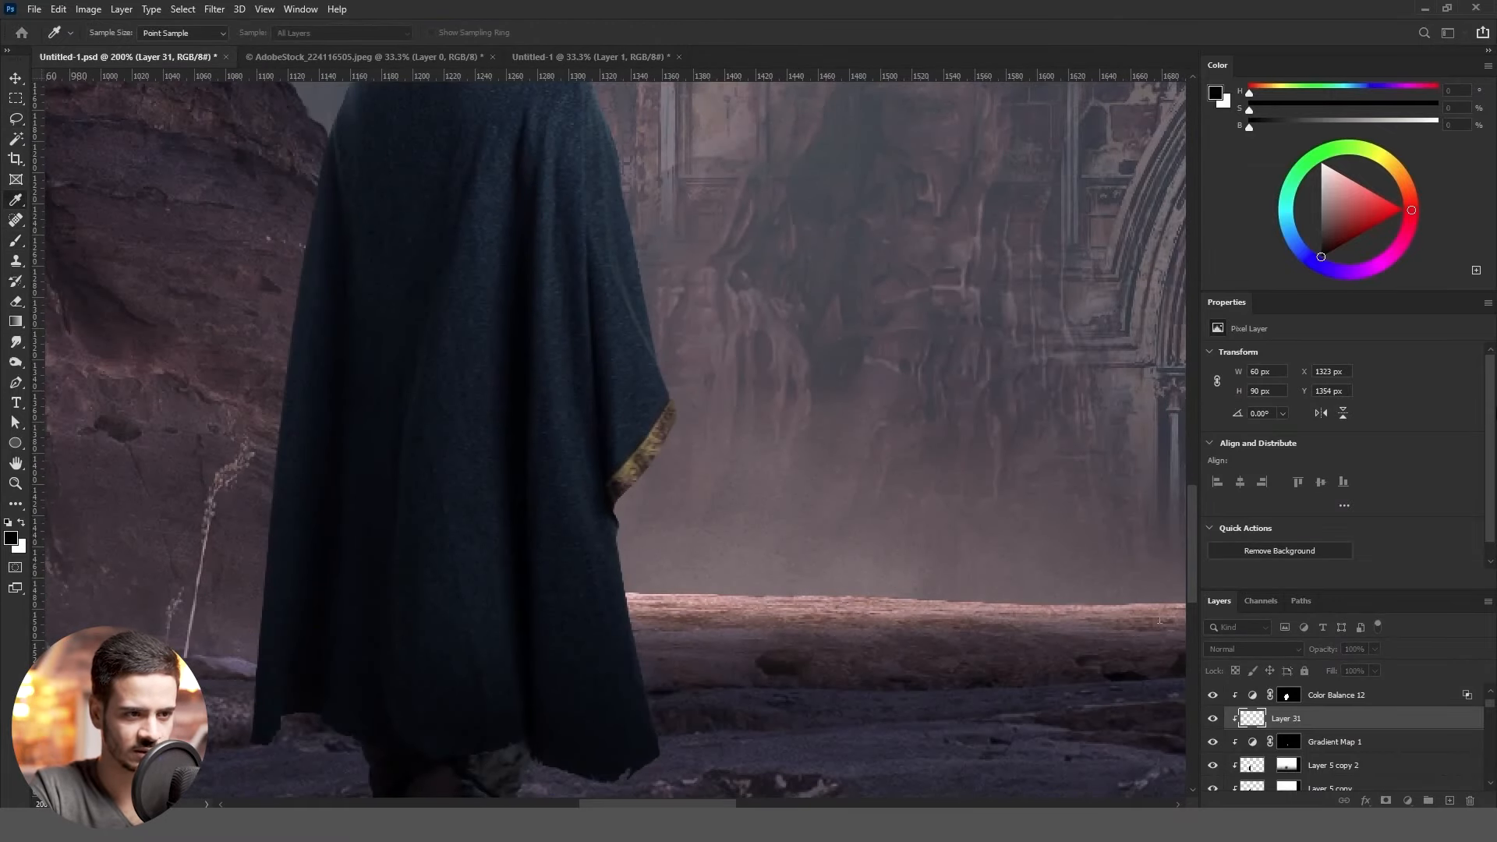
pyautogui.press('Return')
pyautogui.scroll(-4, 406, 503)
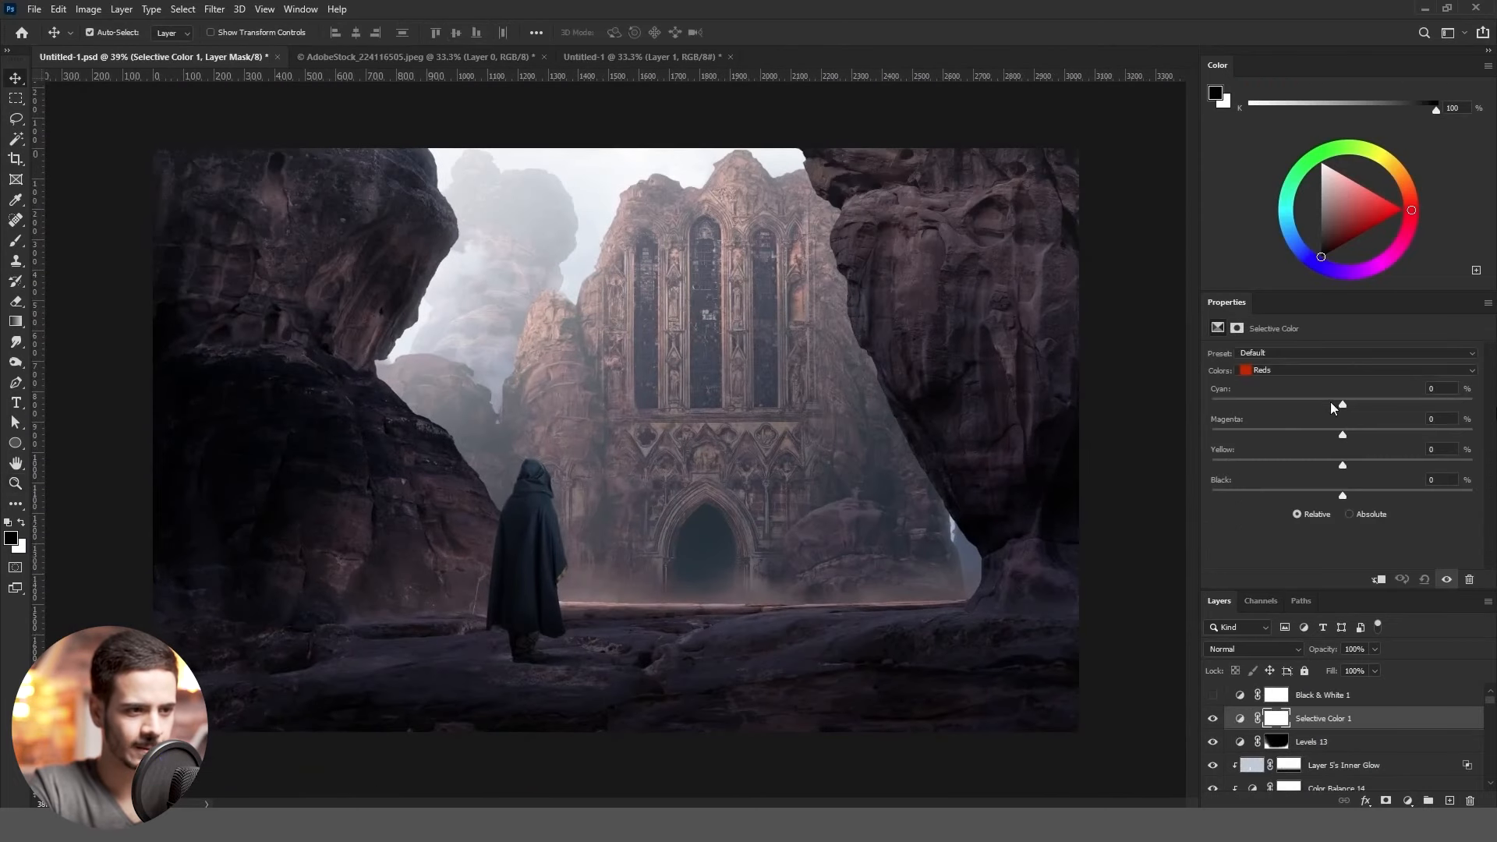
# Try shifting the reds and other colour ranges of the whole image with a Selective Color adjustment
pyautogui.moveTo(1431, 466); pyautogui.dragTo(1363, 466)
pyautogui.moveTo(1271, 405); pyautogui.dragTo(1336, 404)
pyautogui.click(1317, 370)
pyautogui.click(1310, 392)
pyautogui.moveTo(1343, 465); pyautogui.dragTo(1342, 435)
pyautogui.click(1337, 371)
pyautogui.click(1325, 437)
pyautogui.moveTo(1342, 466)
pyautogui.mouseDown()
pyautogui.moveTo(1314, 468)
pyautogui.moveTo(1340, 466)
pyautogui.mouseUp()
pyautogui.moveTo(1310, 404); pyautogui.dragTo(1332, 404)
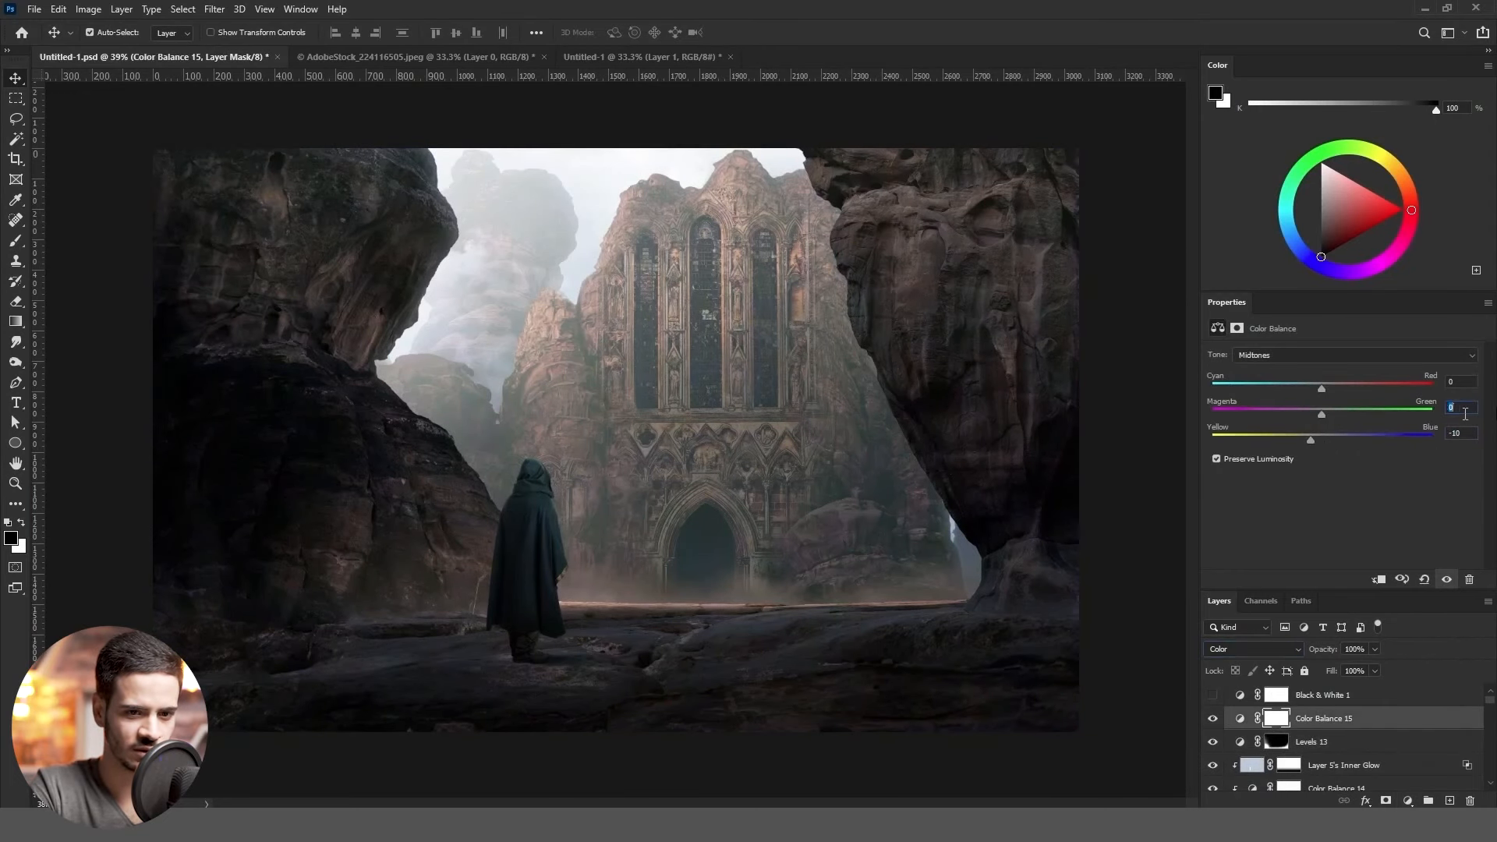
# Try a red value of +10 in the midtones of Color Balance 15
pyautogui.click(1458, 382)
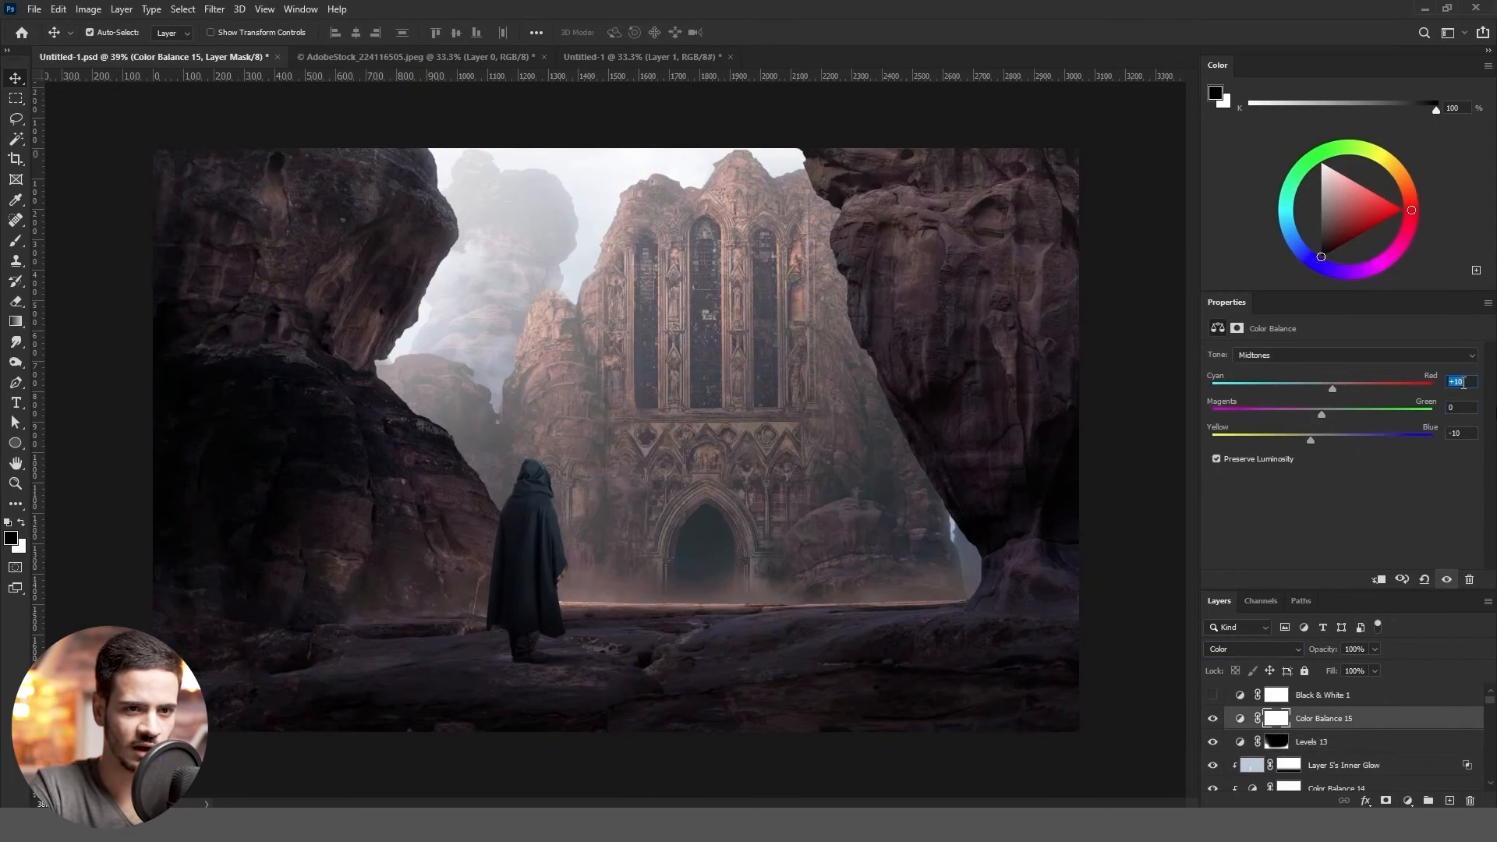
pyautogui.hotkey('shift', 'Down')
pyautogui.hotkey('shift', 'Down')
pyautogui.hotkey('shift', 'Up')
pyautogui.hotkey('shift', 'Up')
# Try lowering green and raising red and blue by 10 in the shadows of Color Balance 15
pyautogui.click(1355, 358)
pyautogui.click(1355, 367)
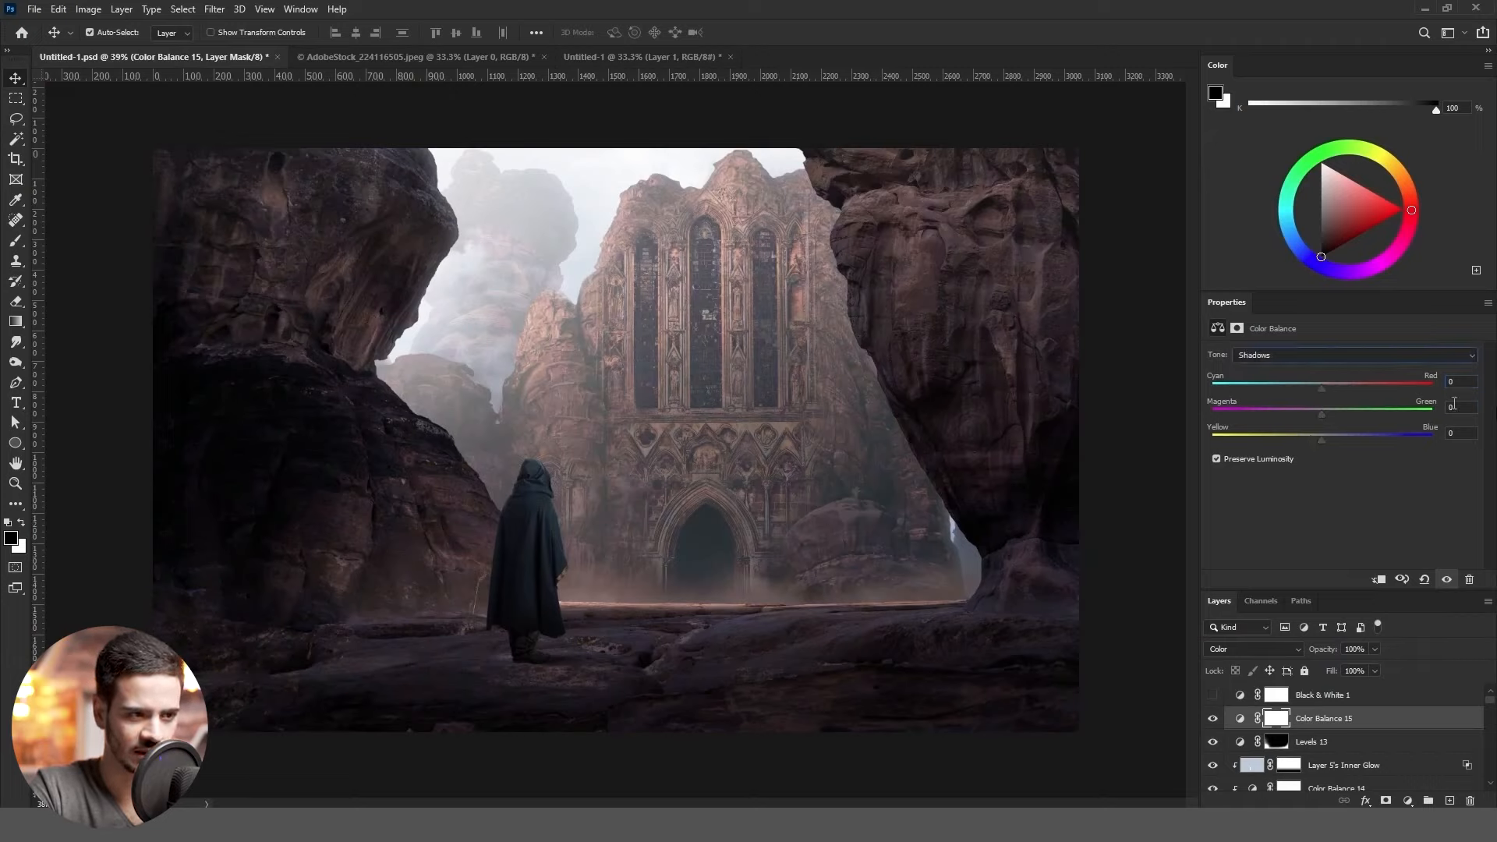
pyautogui.click(1467, 405)
pyautogui.hotkey('shift', 'Down')
pyautogui.click(1466, 382)
pyautogui.hotkey('shift', 'Up')
pyautogui.click(1467, 430)
pyautogui.hotkey('shift', 'Up')
# Try midtones of red -10 and green +10 in Color Balance 15 and delete the adjustment layer
pyautogui.click(1415, 358)
pyautogui.click(1415, 377)
pyautogui.click(1469, 382)
pyautogui.hotkey('shift', 'Down')
pyautogui.hotkey('shift', 'Down')
pyautogui.click(1467, 407)
pyautogui.hotkey('shift', 'Down')
pyautogui.hotkey('shift', 'Up')
pyautogui.hotkey('shift', 'Up')
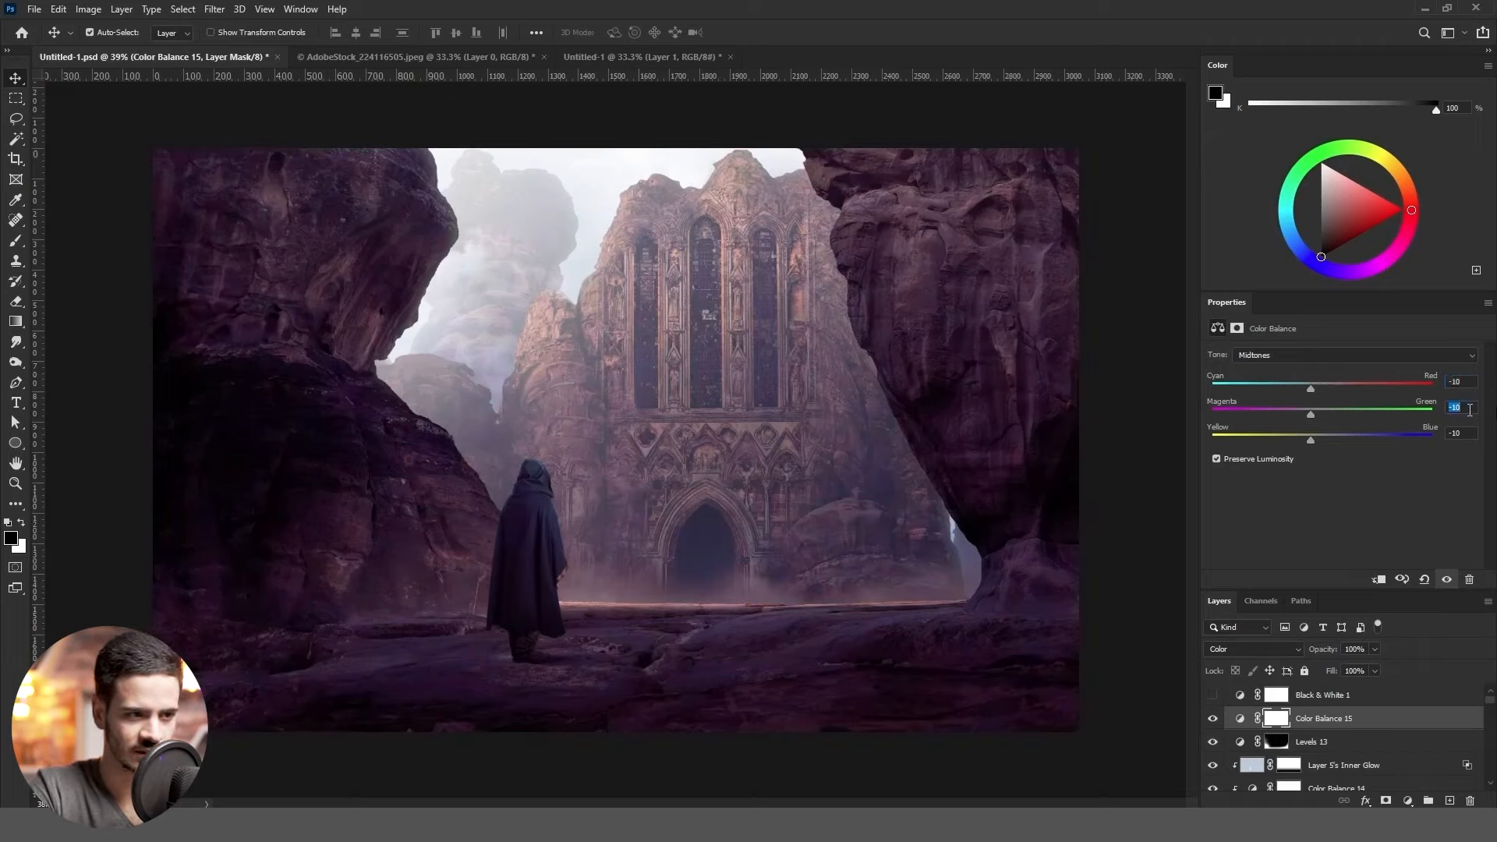
pyautogui.press('Return')
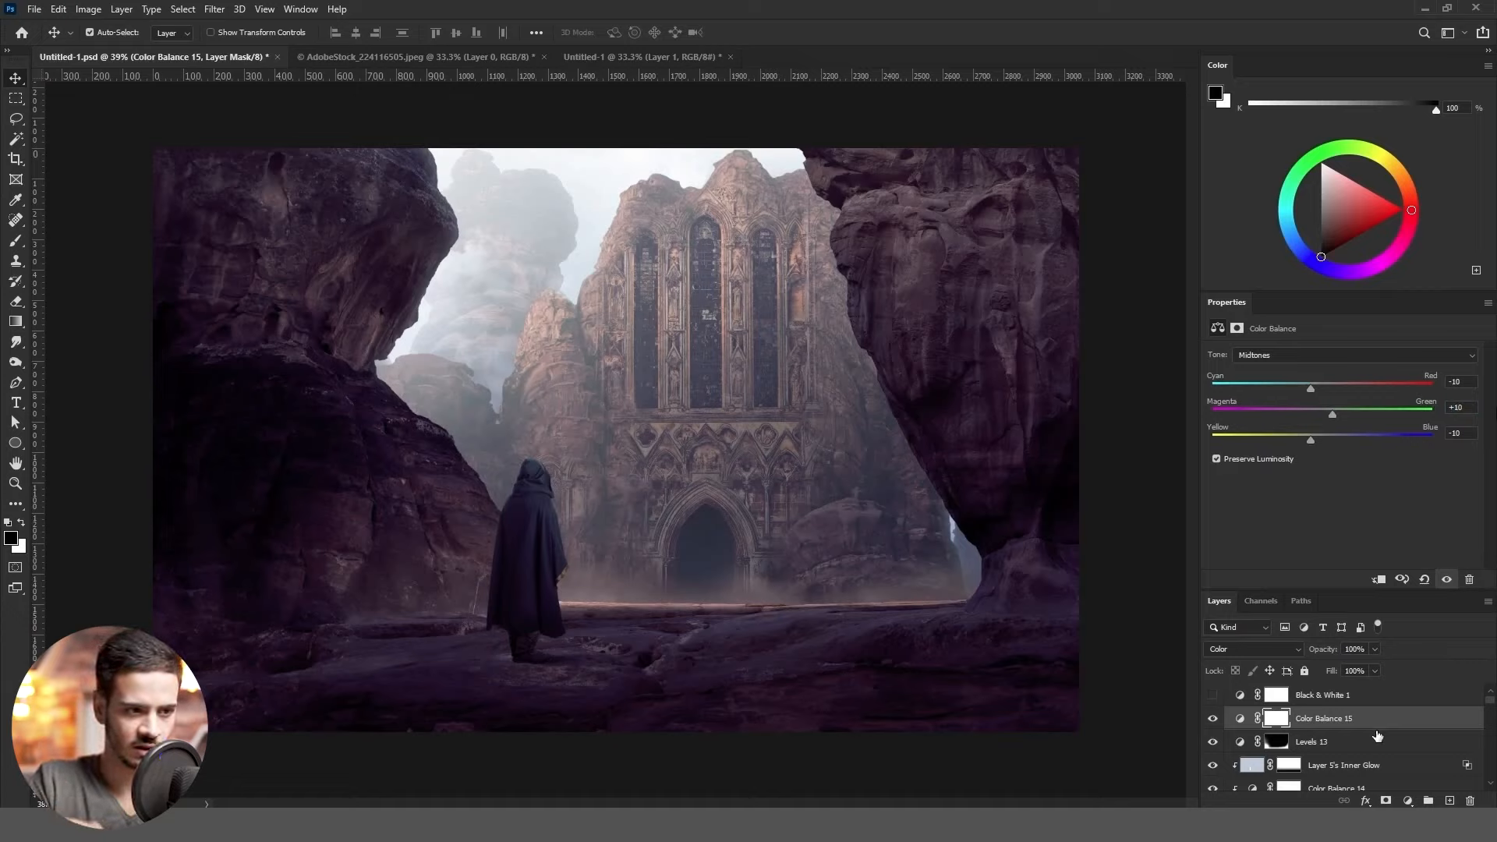
pyautogui.press('Delete')
# Try a new Color Balance adjustment with redder midtones and yellower highlights, and delete it after checking the channels
pyautogui.click(1407, 801)
pyautogui.click(1438, 634)
pyautogui.moveTo(1321, 388)
pyautogui.mouseDown()
pyautogui.moveTo(1299, 385)
pyautogui.moveTo(1332, 387)
pyautogui.mouseUp()
pyautogui.click(1327, 355)
pyautogui.click(1327, 387)
pyautogui.moveTo(1303, 441); pyautogui.dragTo(1308, 444)
pyautogui.click(1261, 601)
pyautogui.click(1243, 648)
pyautogui.click(1219, 601)
pyautogui.press('Delete')
# Add an empty layer below Black & White 1, compare the colour channels and load the Red channel as a selection
pyautogui.click(1449, 801)
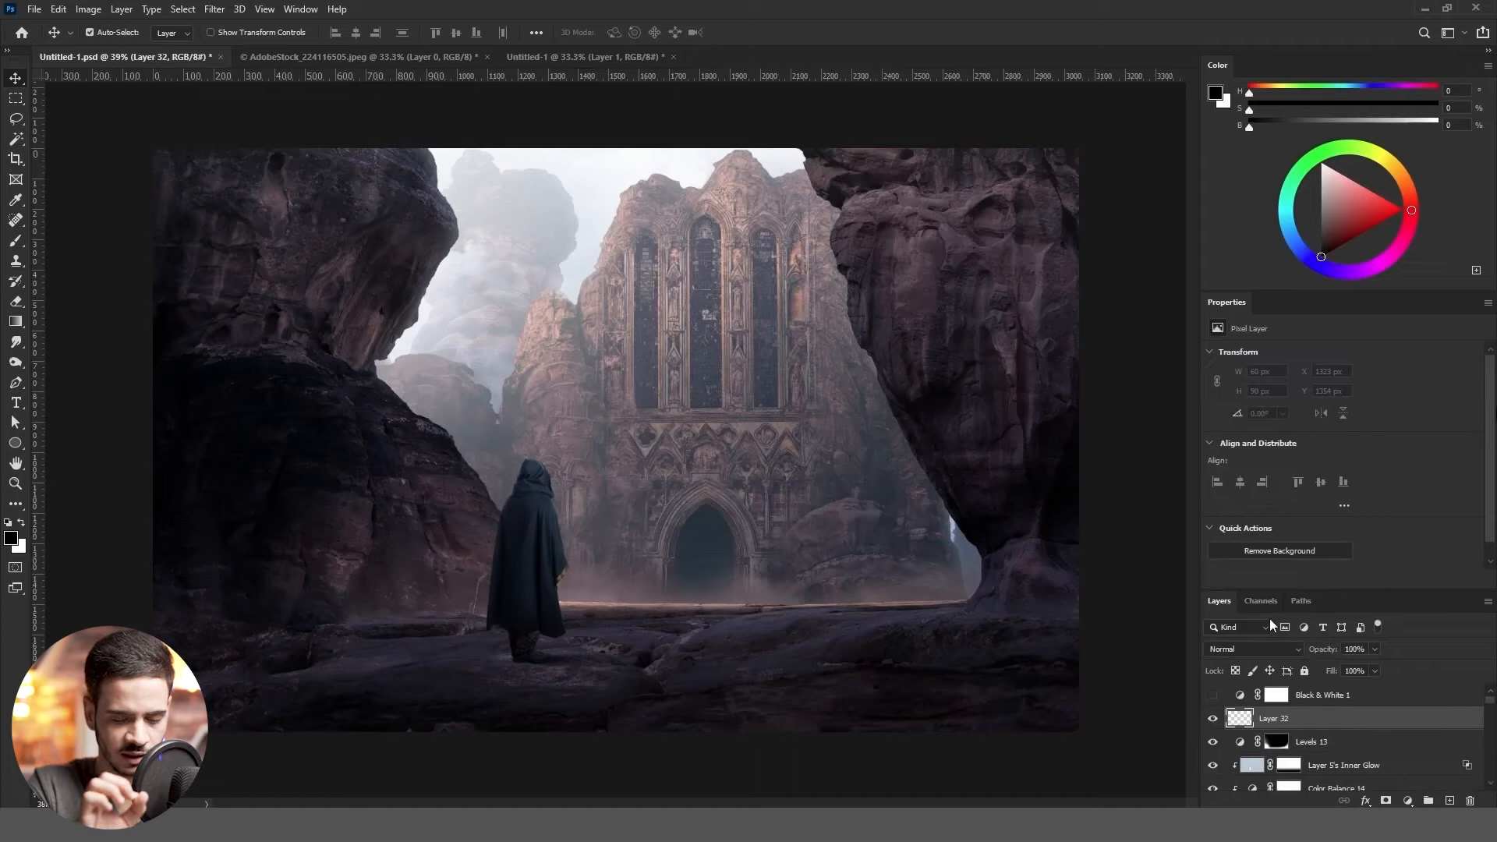
pyautogui.click(1261, 601)
pyautogui.click(1269, 667)
pyautogui.click(1270, 686)
pyautogui.click(1269, 667)
pyautogui.scroll(-10, 616, 440)
pyautogui.scroll(8, 616, 440)
pyautogui.click(1268, 648)
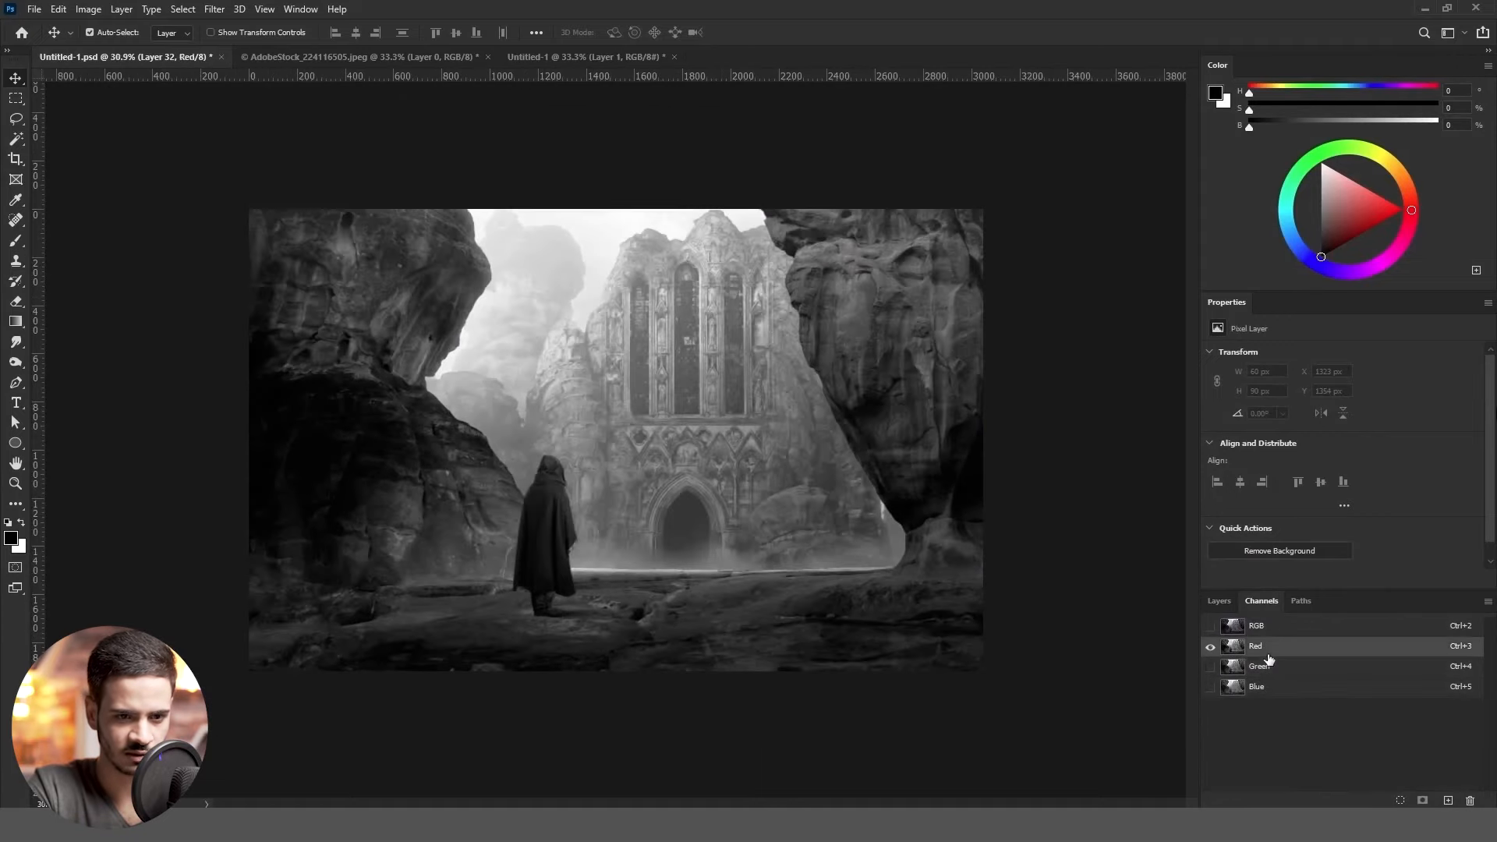
pyautogui.keyDown('ctrl'); pyautogui.click(1234, 648); pyautogui.keyUp('ctrl')
# Add a Color-mode Color Balance adjustment masked by the selection, with redder midtones and highlights at red +10 and blue -18
pyautogui.click(1218, 601)
pyautogui.click(1408, 801)
pyautogui.click(1439, 633)
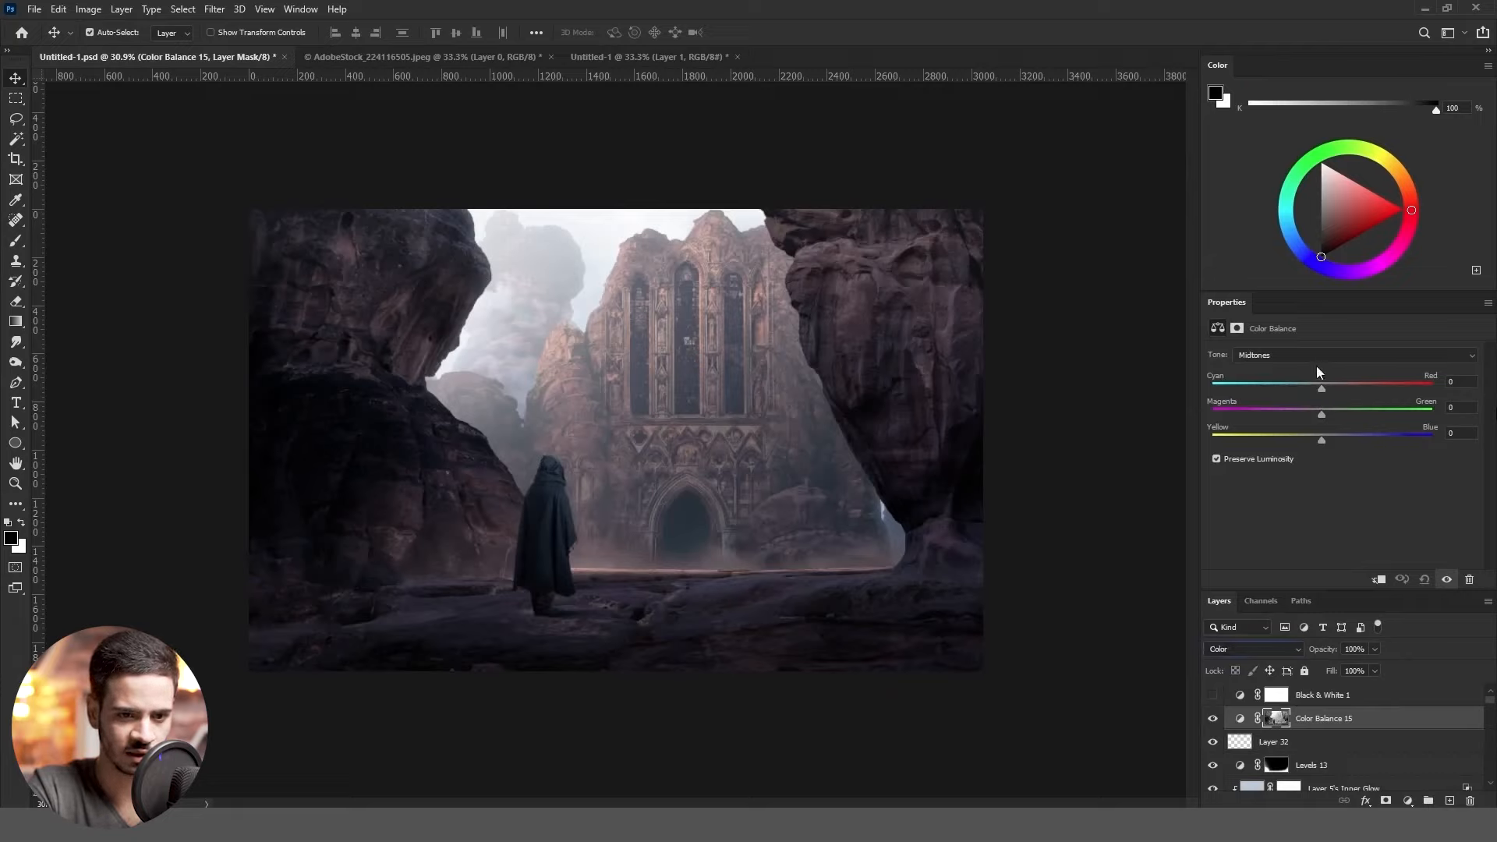
pyautogui.moveTo(1321, 387); pyautogui.dragTo(1338, 390)
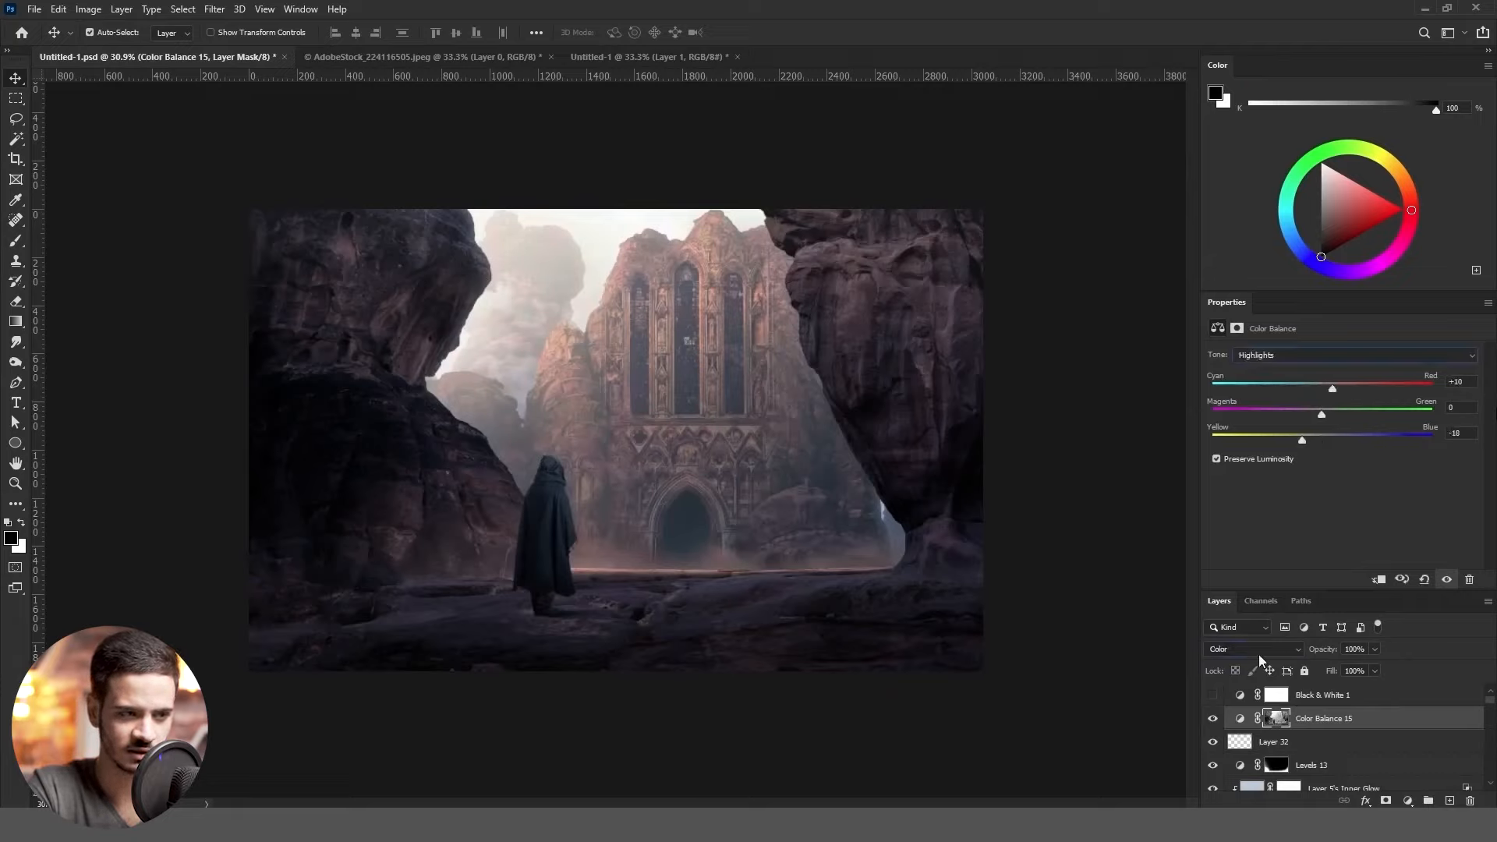
# Raise the contrast of Color Balance 15's mask until the foreground rocks and figure are almost black, and reopen the adjustment's settings
pyautogui.keyDown('alt'); pyautogui.click(1276, 718); pyautogui.keyUp('alt')
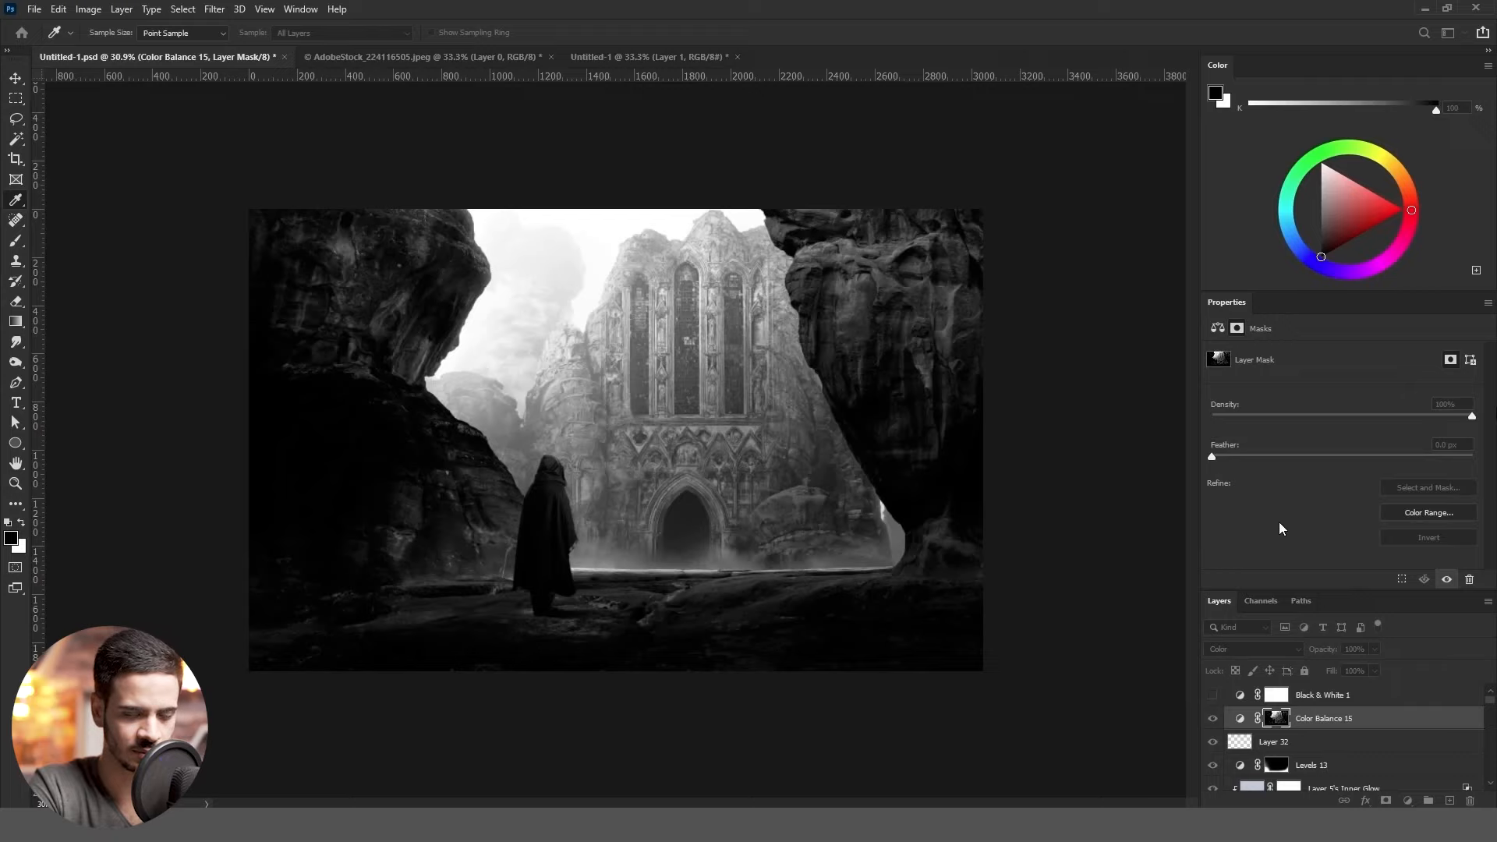
pyautogui.press('v')
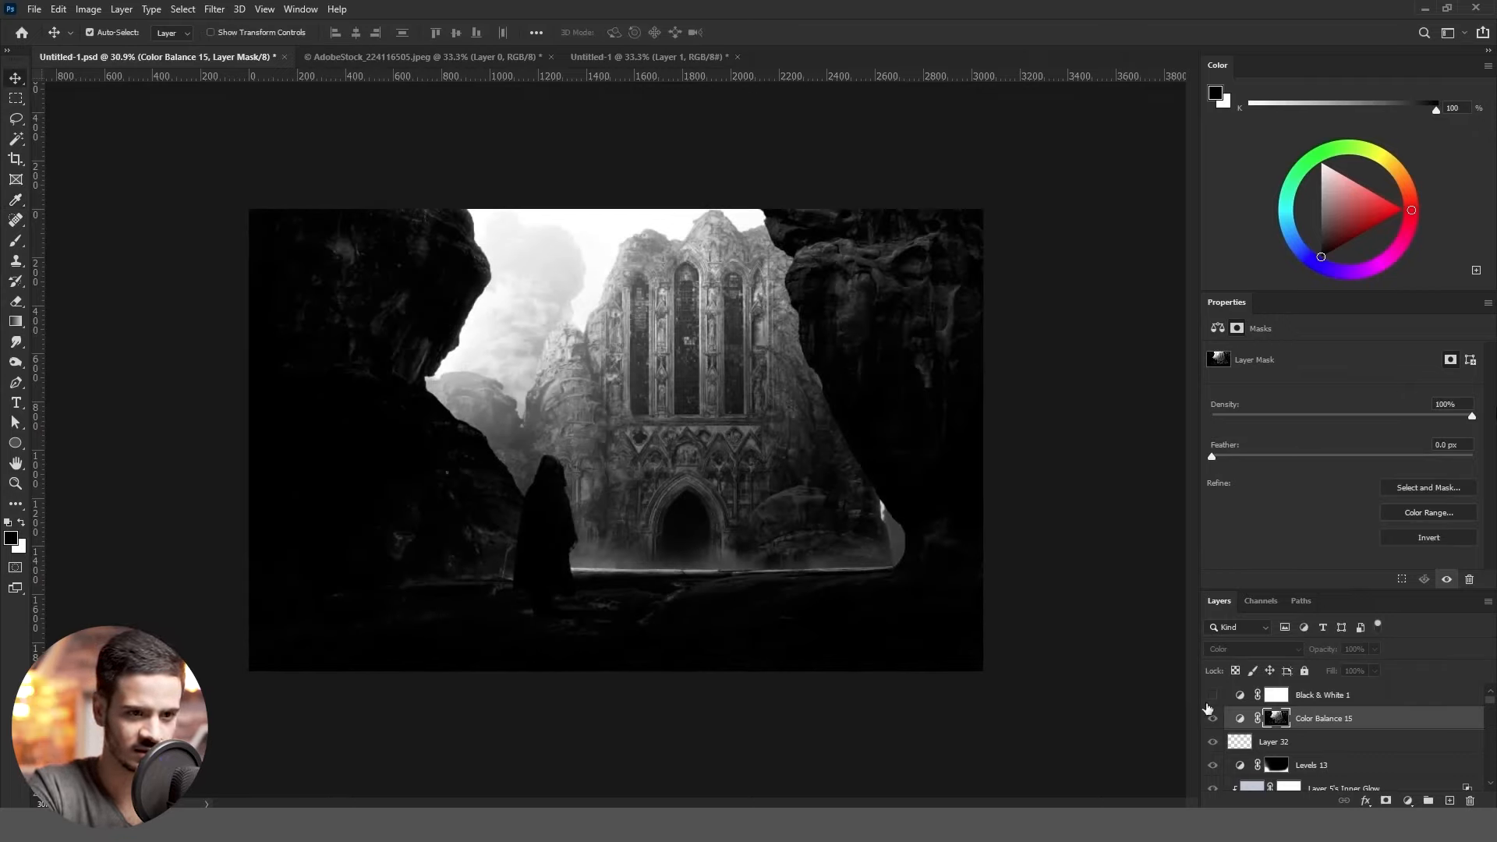
pyautogui.click(1239, 718)
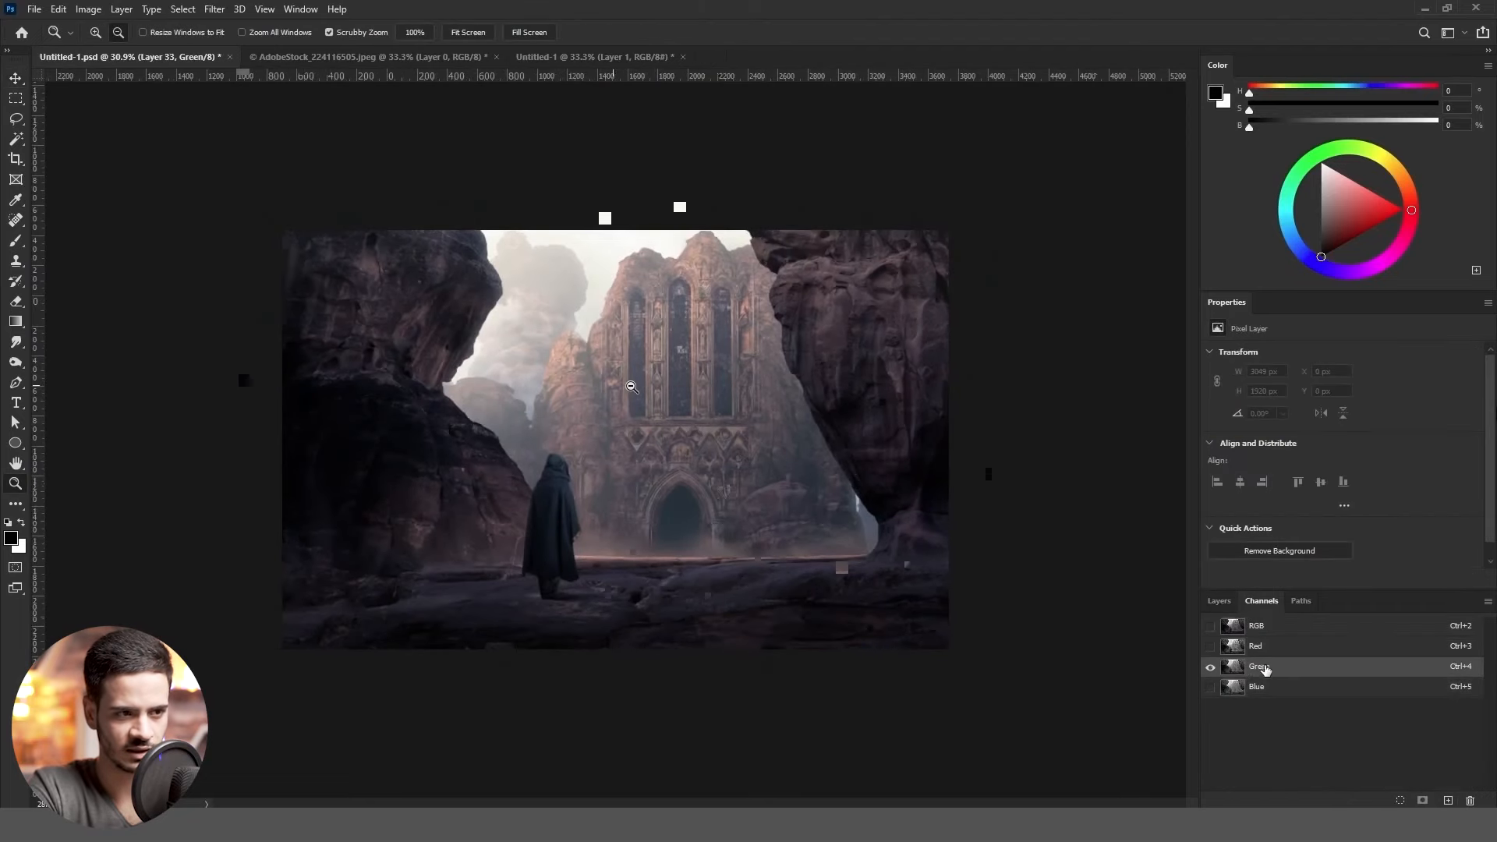
# Load the Green channel as a selection for masking a Curves adjustment
pyautogui.click(1246, 668)
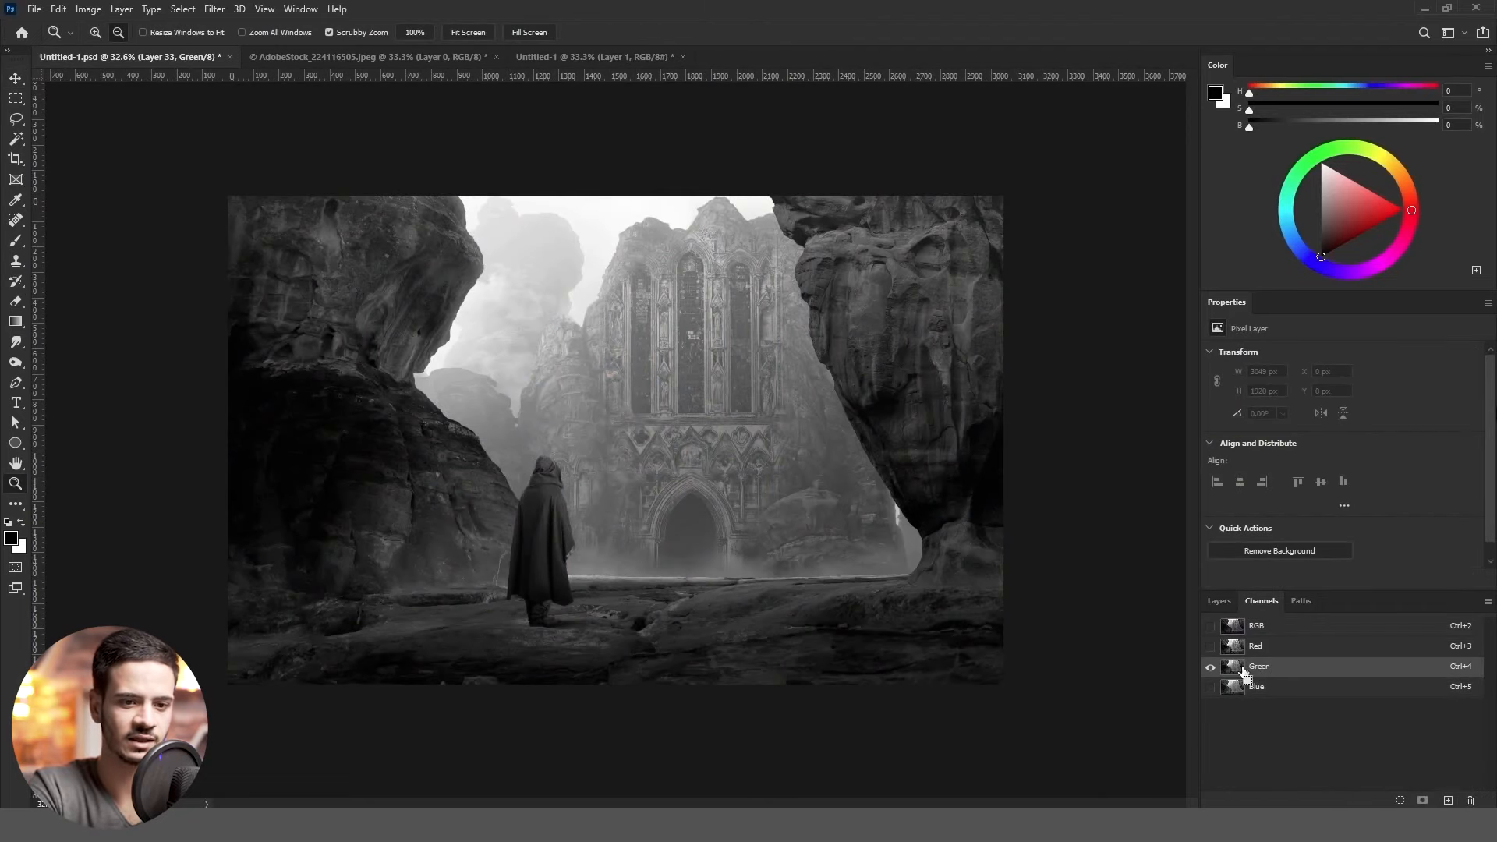
pyautogui.keyDown('ctrl'); pyautogui.click(1245, 672); pyautogui.keyUp('ctrl')
pyautogui.click(1219, 600)
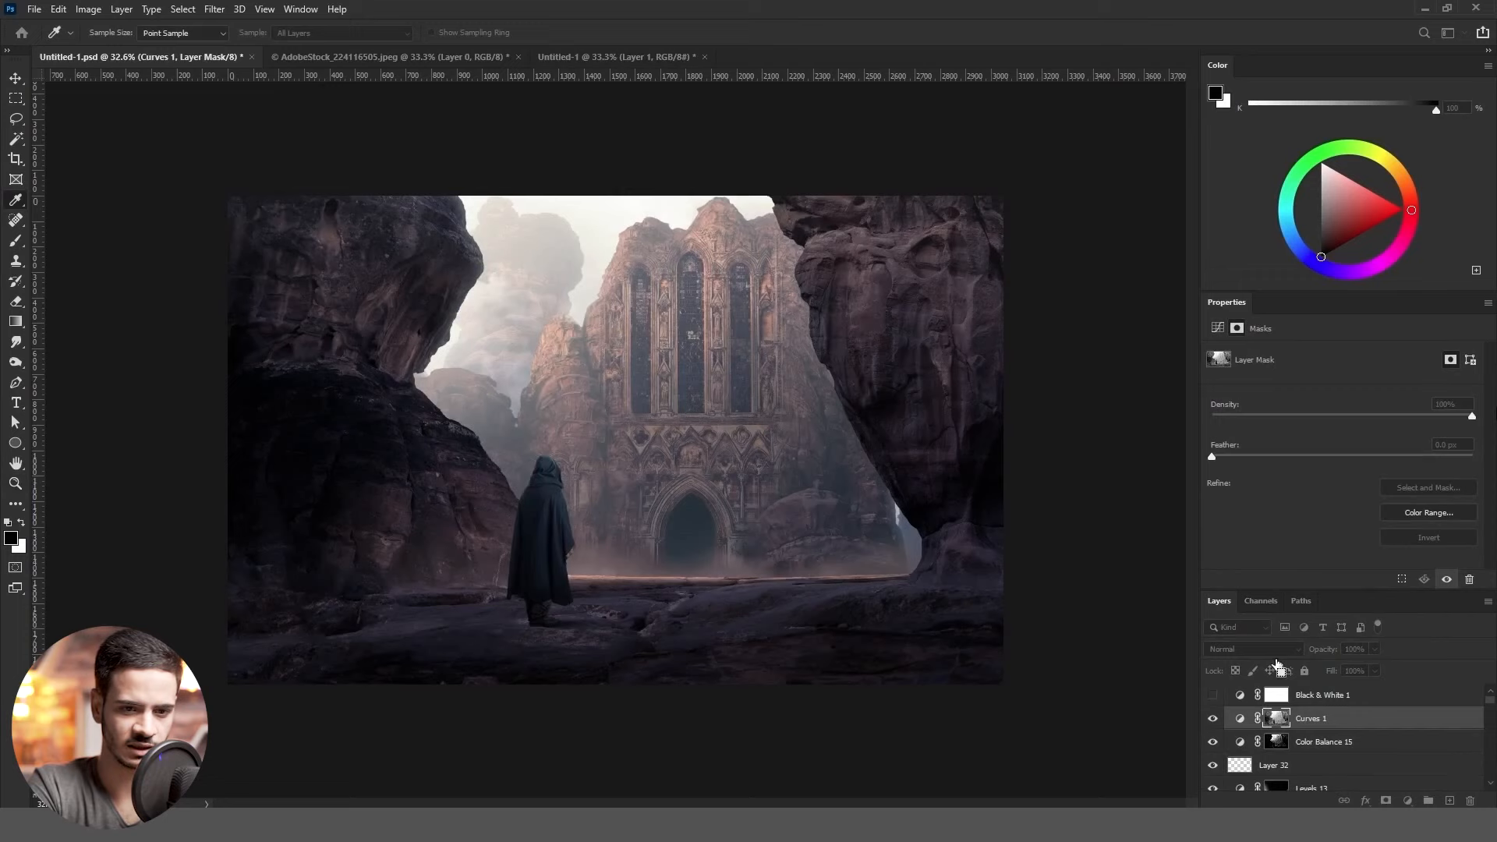
# Invert the Curves 1 mask and strengthen its contrast with Levels to target the dark foreground
pyautogui.keyDown('alt'); pyautogui.click(1276, 718); pyautogui.keyUp('alt')
pyautogui.hotkey('ctrl', 'i')
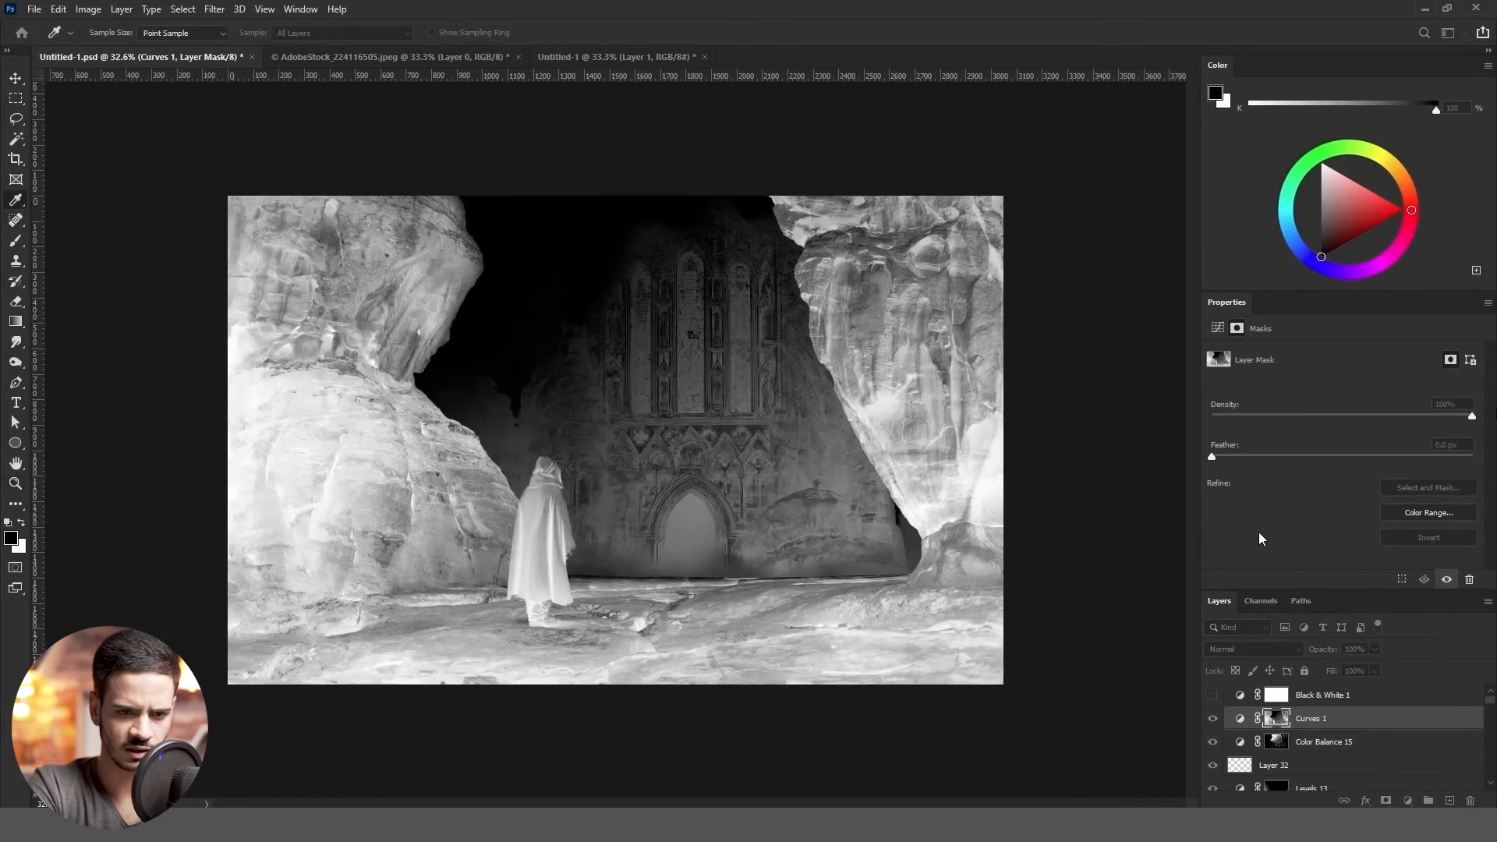
pyautogui.hotkey('ctrl', 'shift', 'l')
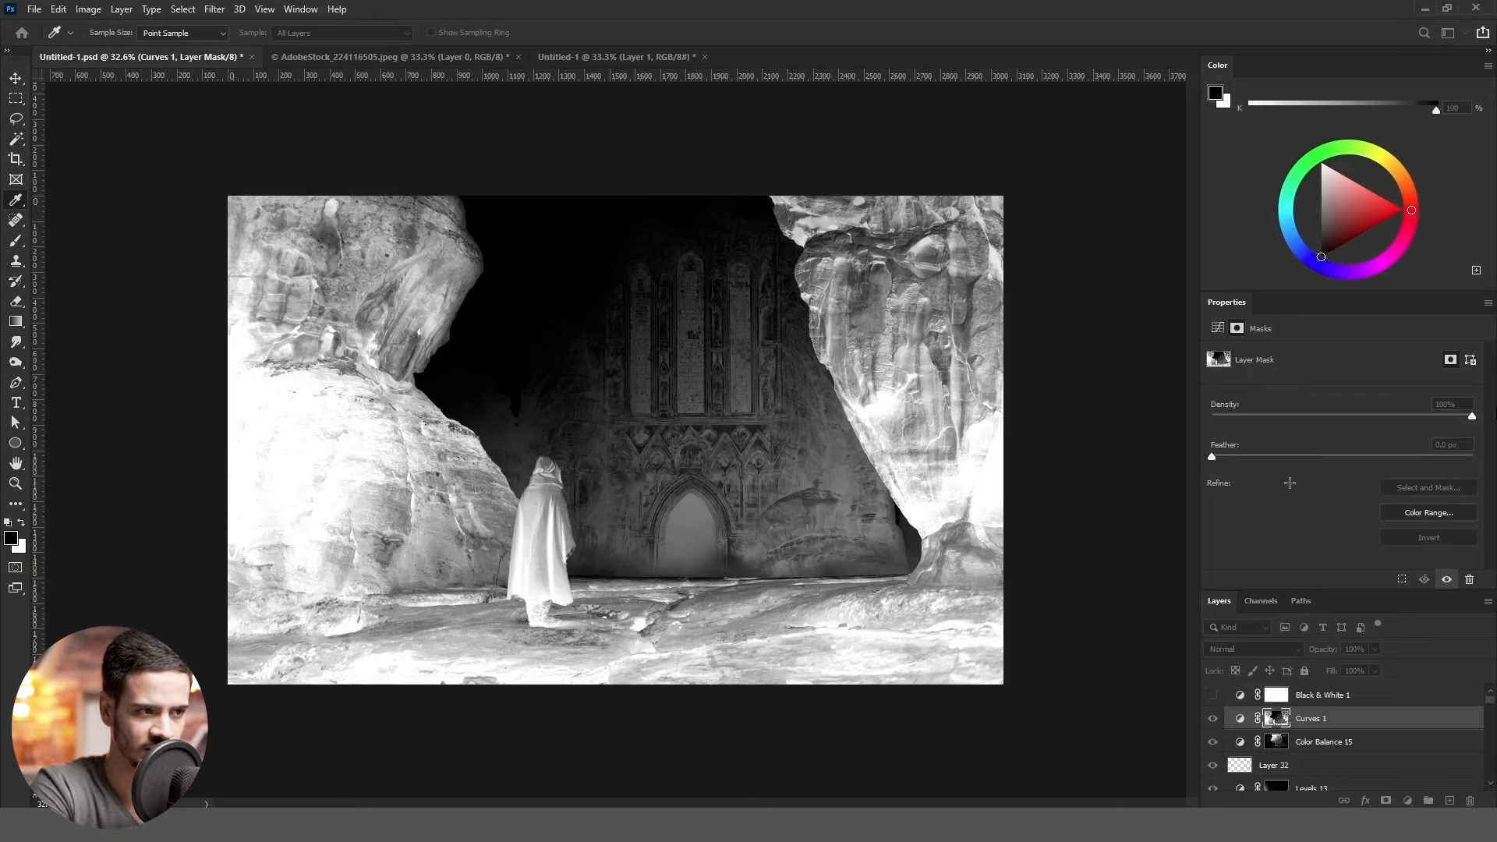
pyautogui.press('Return')
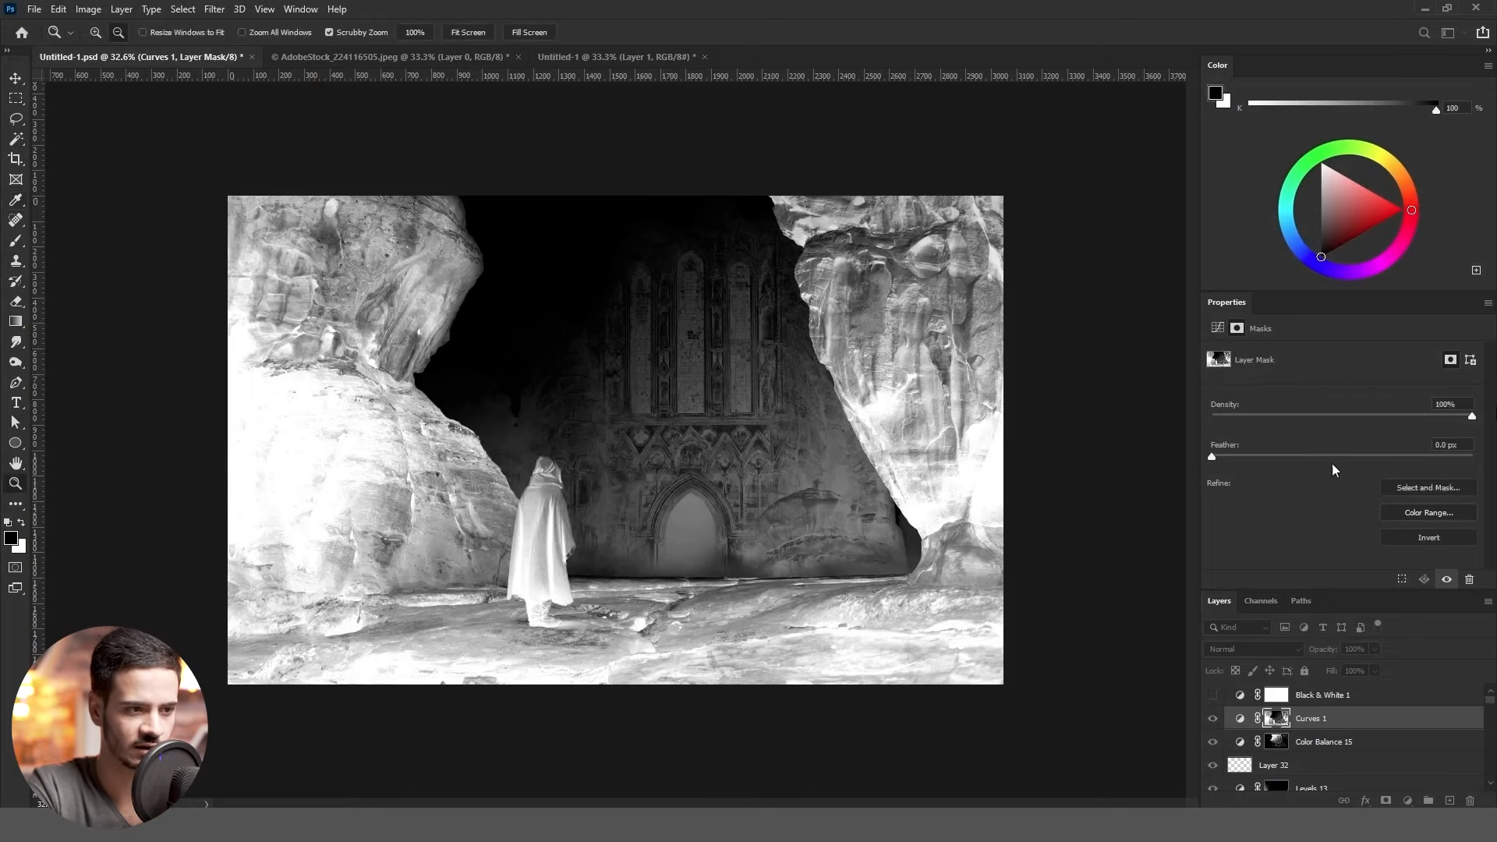
# Tint the dark foreground by fine-tuning the blue, red and green curves of Curves 1
pyautogui.click(1218, 328)
pyautogui.click(1287, 376)
pyautogui.click(1290, 424)
pyautogui.moveTo(1360, 488); pyautogui.dragTo(1360, 480)
pyautogui.hotkey('alt', '3')
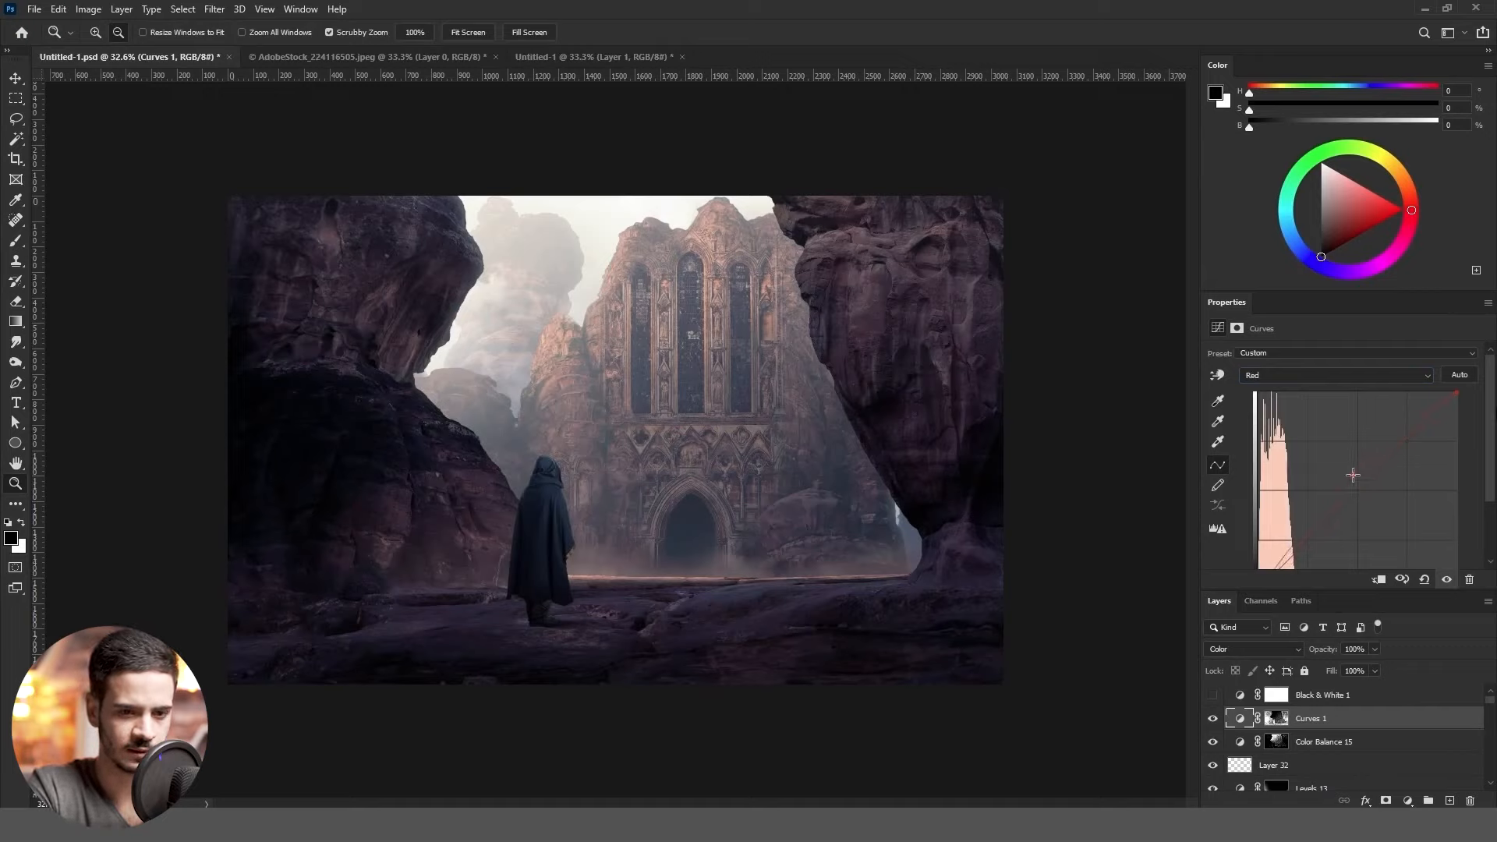
pyautogui.hotkey('alt', '4')
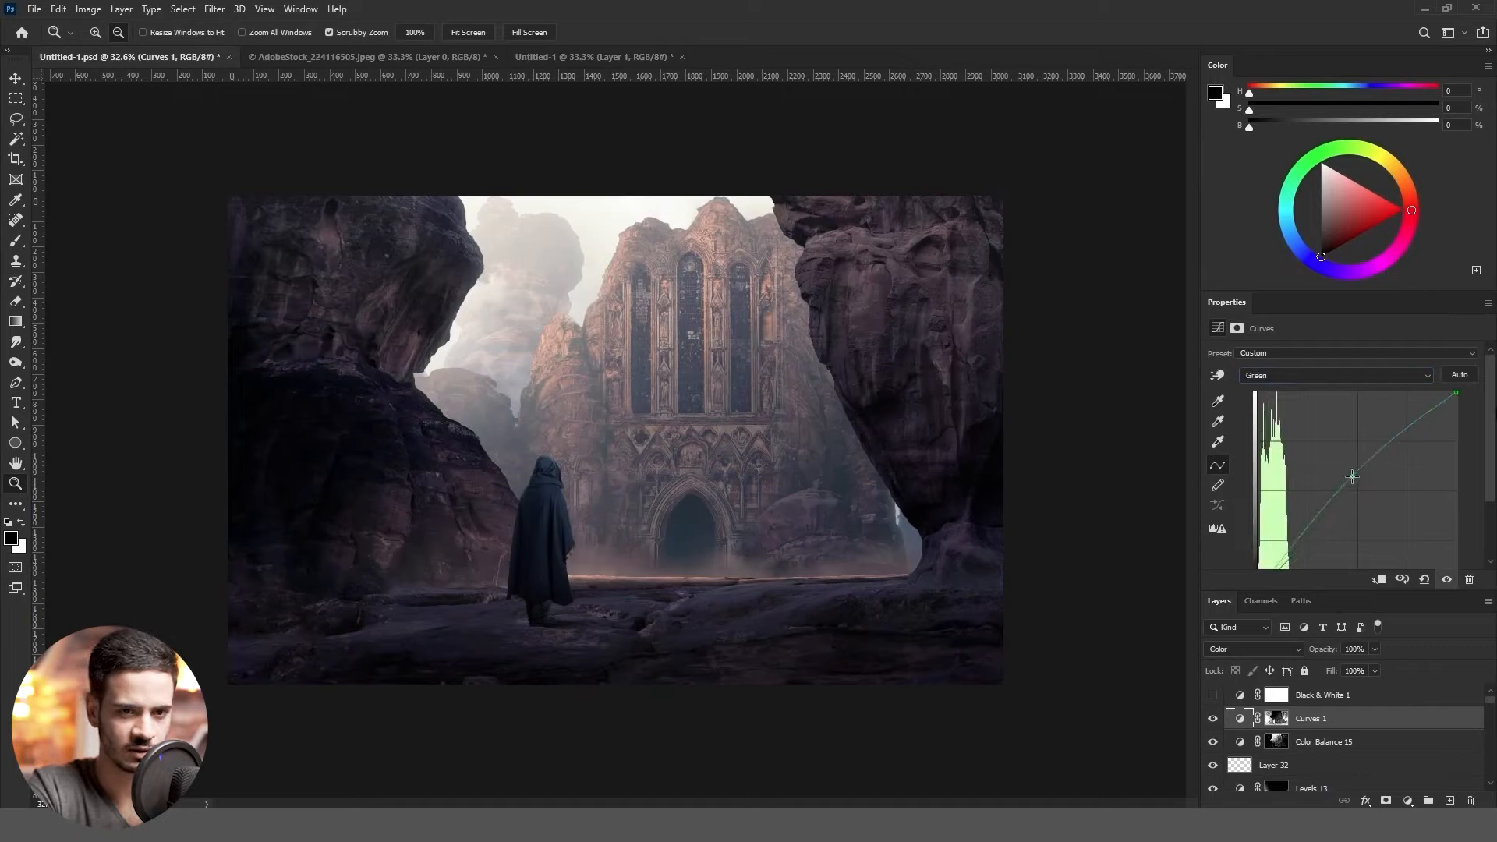
pyautogui.hotkey('alt', '3')
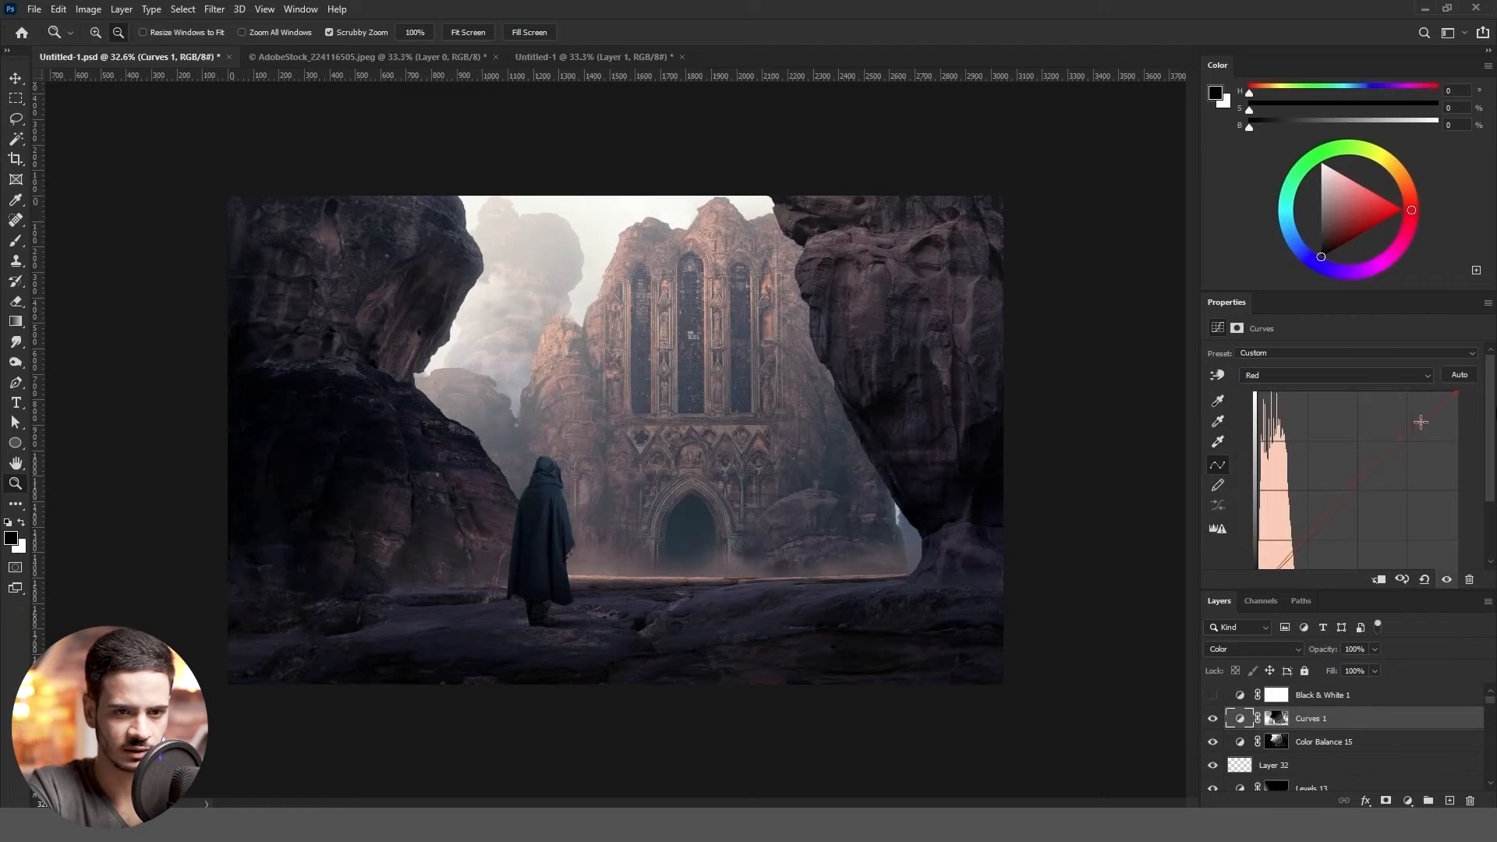
pyautogui.hotkey('alt', '5')
pyautogui.moveTo(667, 482); pyautogui.dragTo(683, 451)
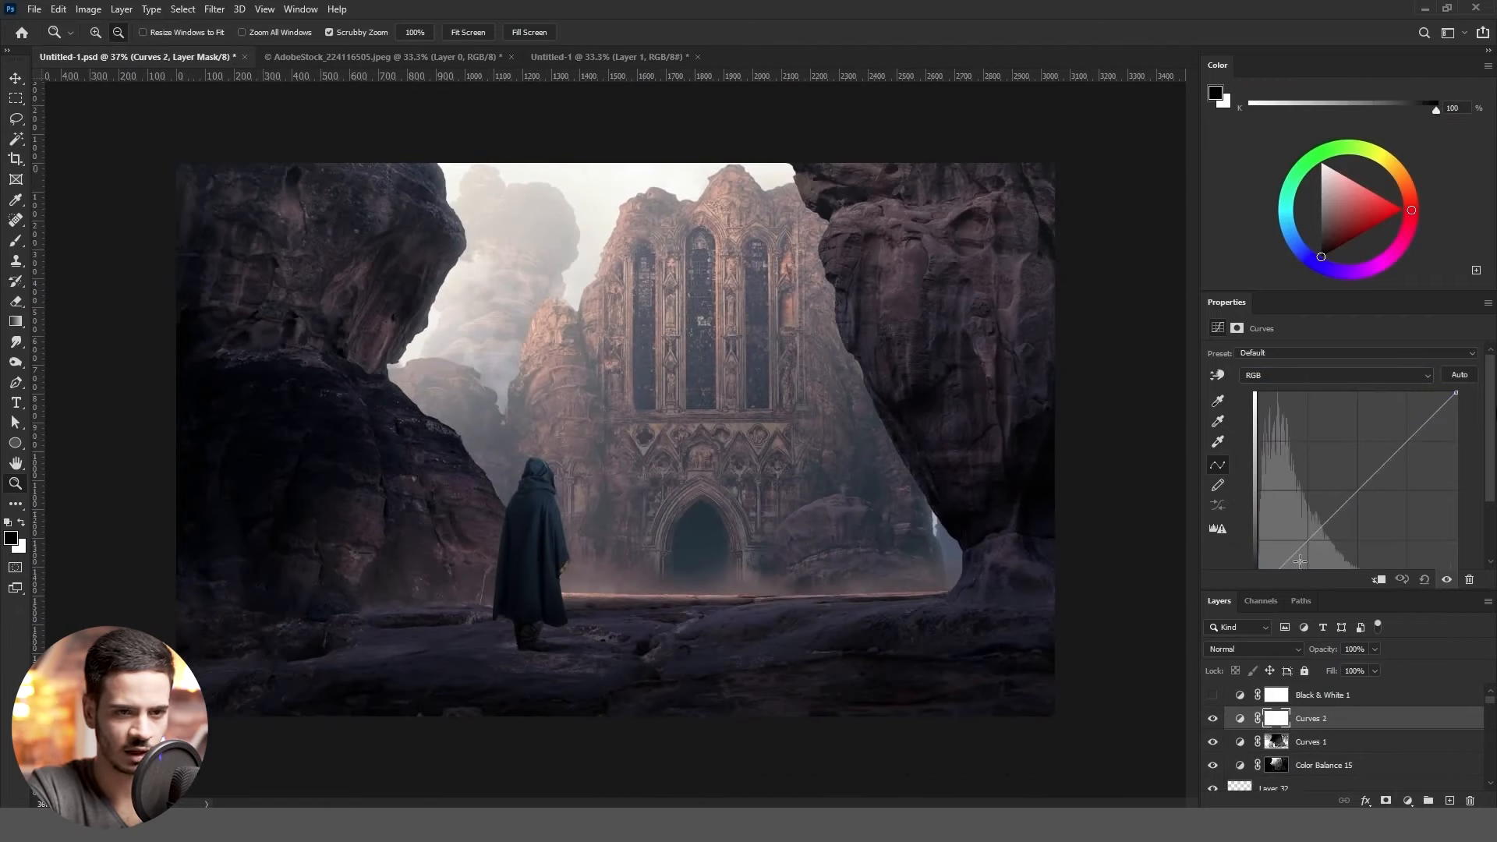
pyautogui.moveTo(772, 400); pyautogui.dragTo(700, 395)
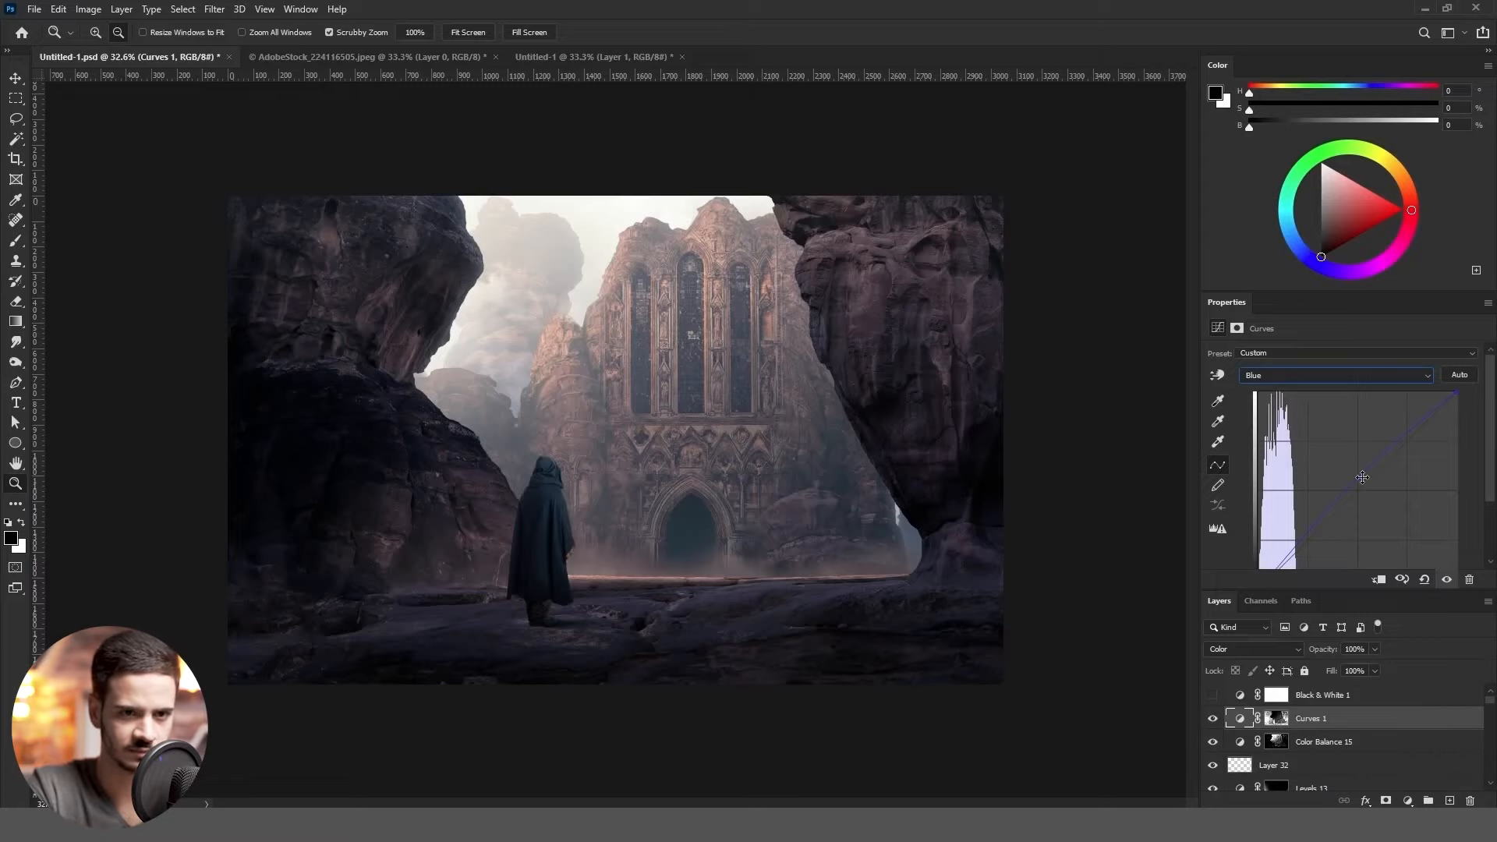
# Fine-tune the blue curve of Curves 1, and add another Curves adjustment that slightly darkens the shadows and brightens the highlights
pyautogui.moveTo(1362, 477)
pyautogui.mouseDown()
pyautogui.moveTo(1287, 558)
pyautogui.moveTo(1364, 473)
pyautogui.mouseUp()
pyautogui.moveTo(678, 493)
pyautogui.mouseDown()
pyautogui.moveTo(507, 512)
pyautogui.moveTo(696, 504)
pyautogui.mouseUp()
pyautogui.click(1407, 801)
pyautogui.click(1429, 552)
pyautogui.moveTo(1293, 554); pyautogui.dragTo(1290, 562)
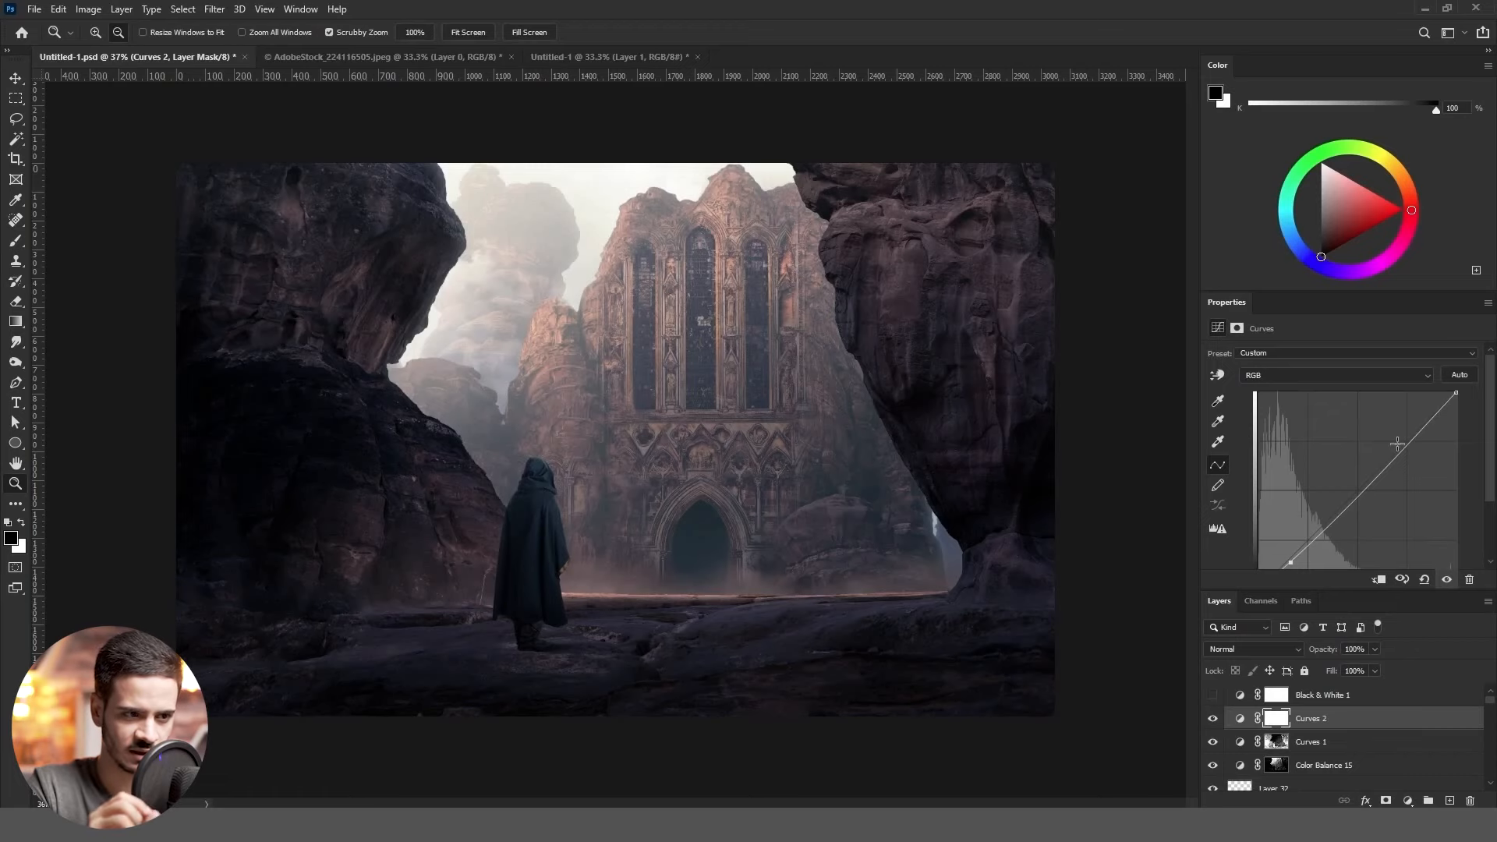
pyautogui.moveTo(1398, 444); pyautogui.dragTo(1388, 427)
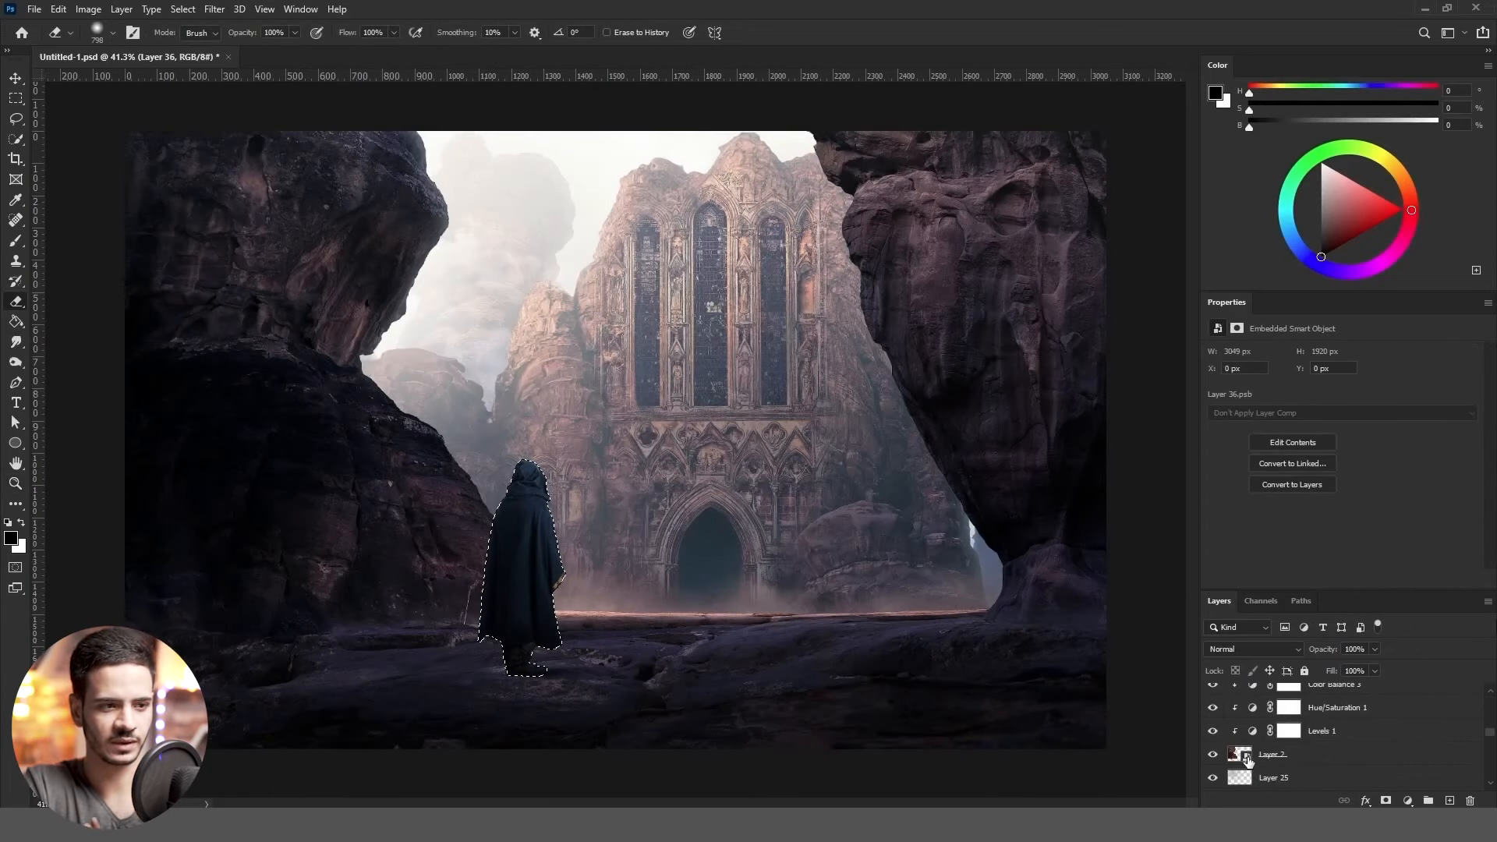
# Add the outlines of the left rock, the foreground ground and the right rock to the figure's selection
pyautogui.keyDown('ctrl'); pyautogui.keyDown('shift'); pyautogui.click(1248, 759); pyautogui.keyUp('shift'); pyautogui.keyUp('ctrl')
pyautogui.scroll(-4, 1252, 749)
pyautogui.keyDown('ctrl'); pyautogui.keyDown('shift'); pyautogui.click(1252, 736); pyautogui.keyUp('shift'); pyautogui.keyUp('ctrl')
pyautogui.scroll(-7, 1266, 733)
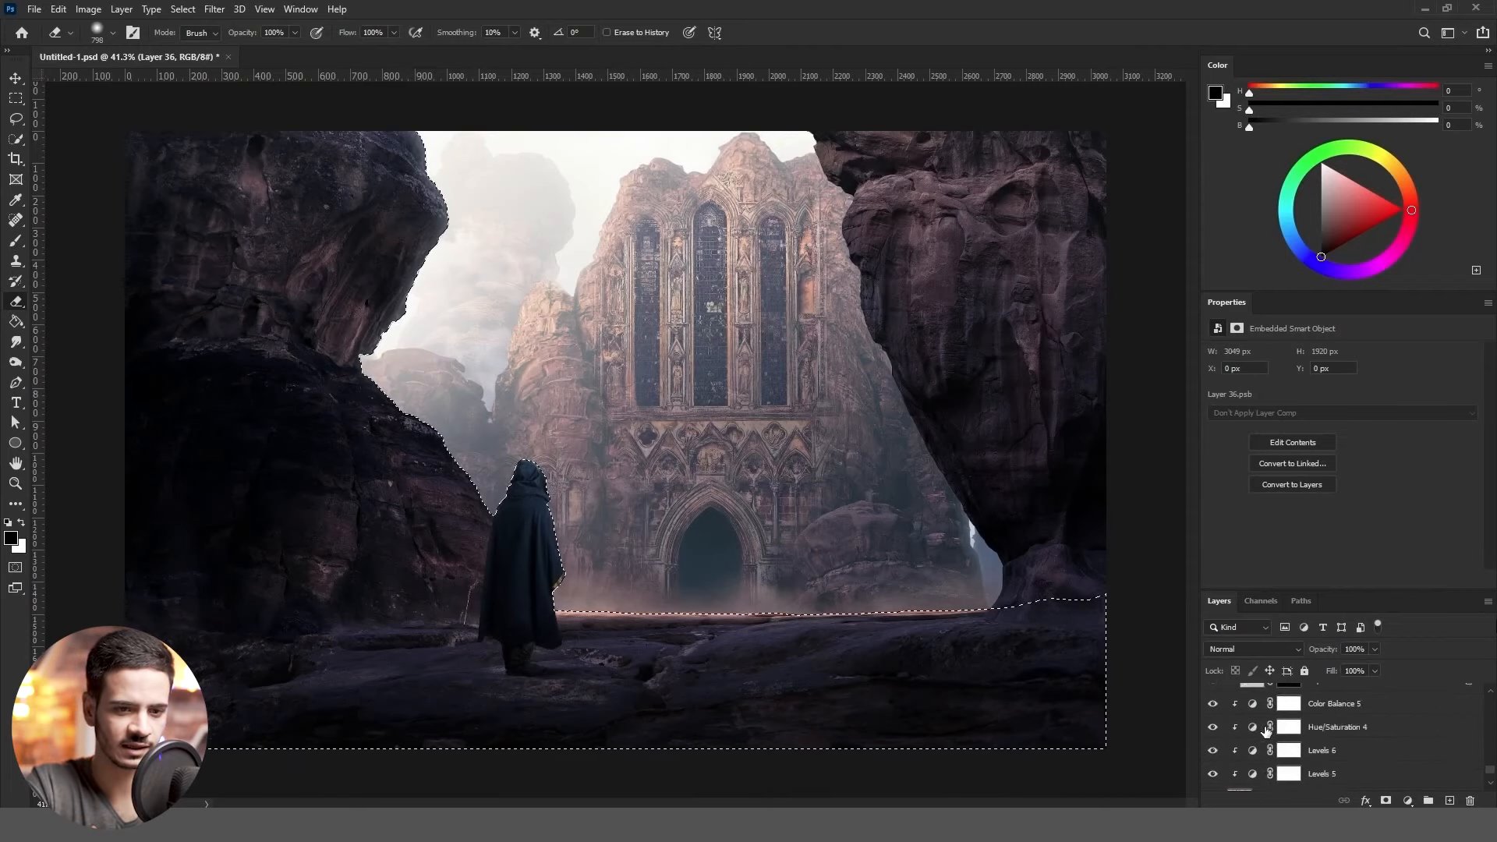
pyautogui.scroll(5, 1266, 729)
pyautogui.keyDown('ctrl'); pyautogui.keyDown('shift'); pyautogui.click(1251, 759); pyautogui.keyUp('shift'); pyautogui.keyUp('ctrl')
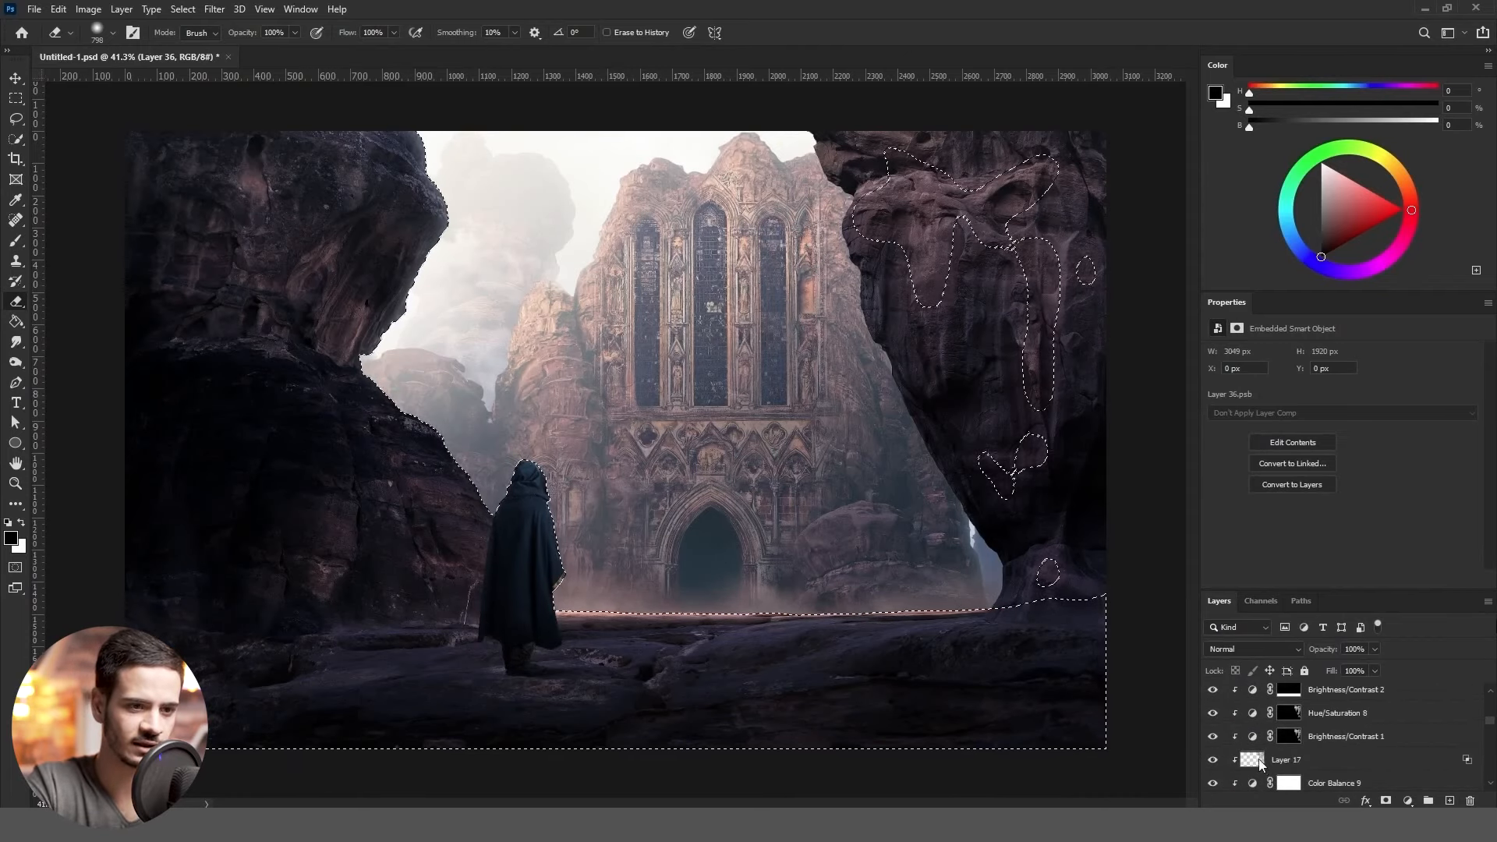
pyautogui.scroll(-2, 1260, 764)
pyautogui.keyDown('ctrl'); pyautogui.keyDown('shift'); pyautogui.click(1277, 781); pyautogui.keyUp('shift'); pyautogui.keyUp('ctrl')
pyautogui.scroll(10, 1331, 745)
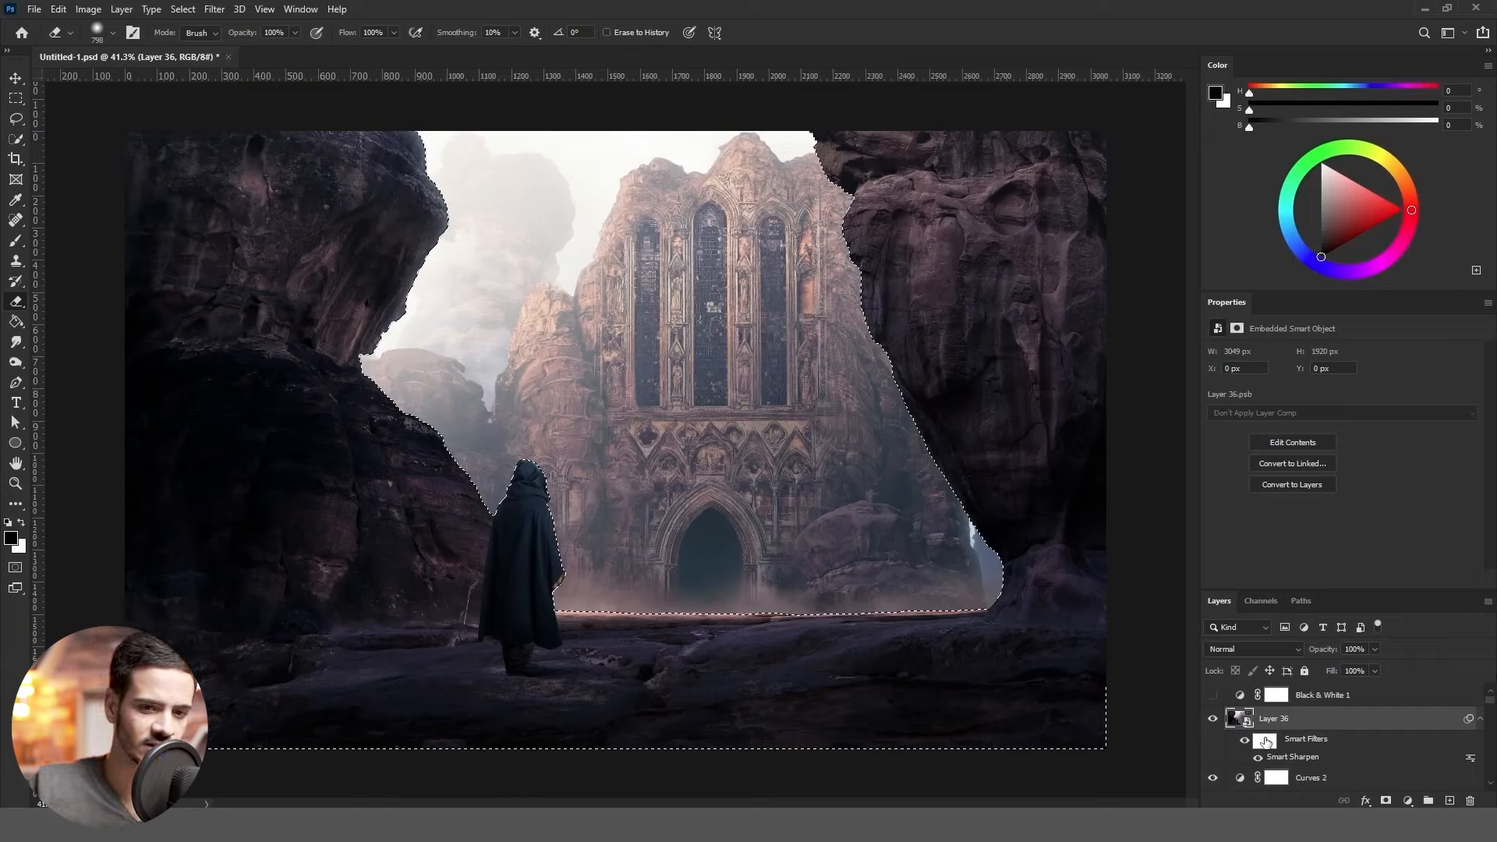
# Mask Layer 36's Smart Sharpen filter to the selected foreground rocks, ground and figure, excluding the background, and clear the selection
pyautogui.click(1266, 742)
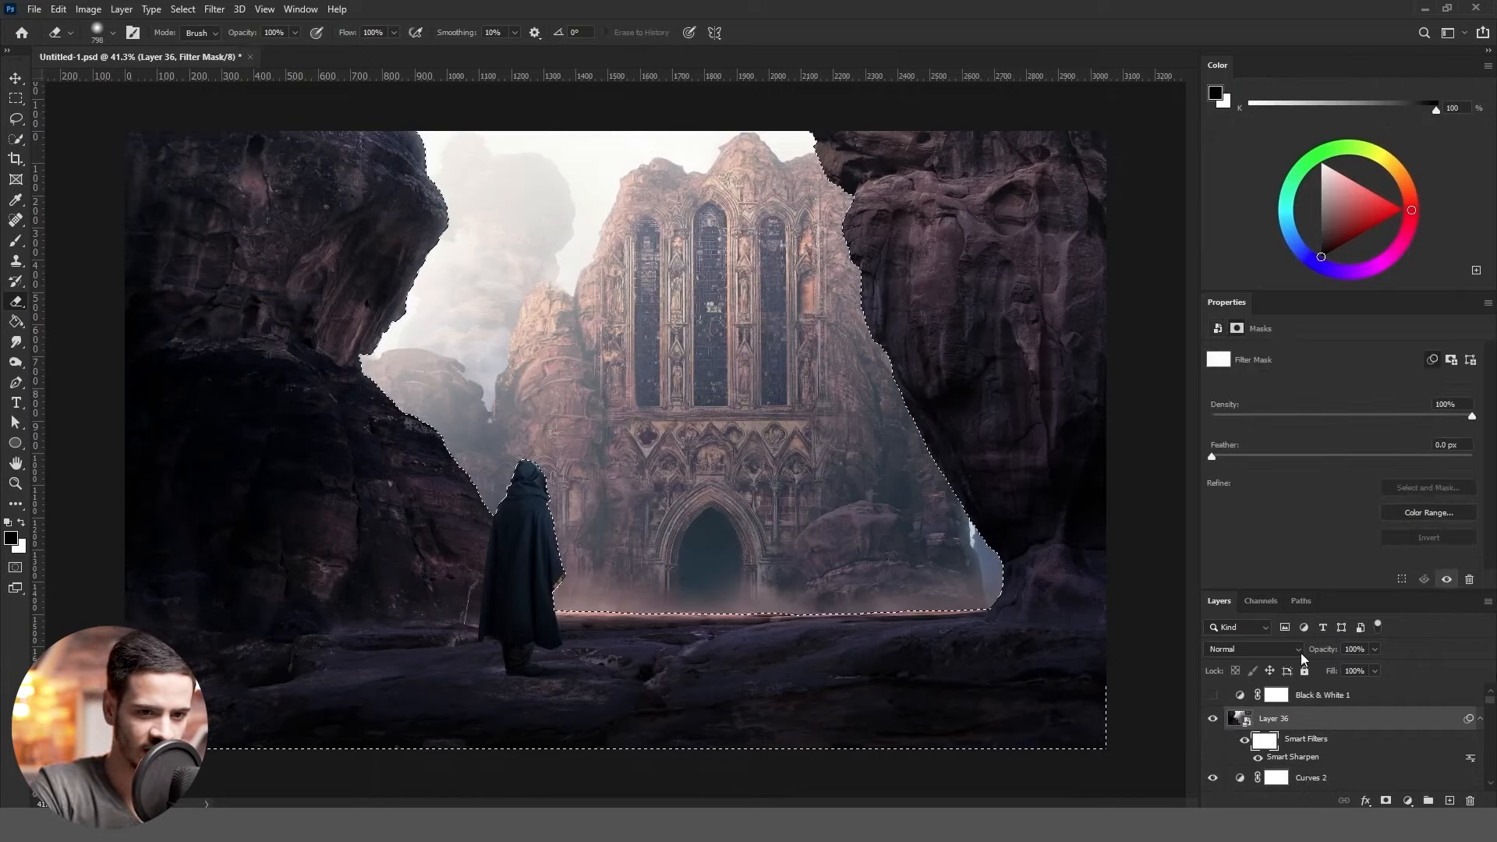
pyautogui.hotkey('alt', 'BackSpace')
pyautogui.hotkey('ctrl', 'd')
pyautogui.press('l')
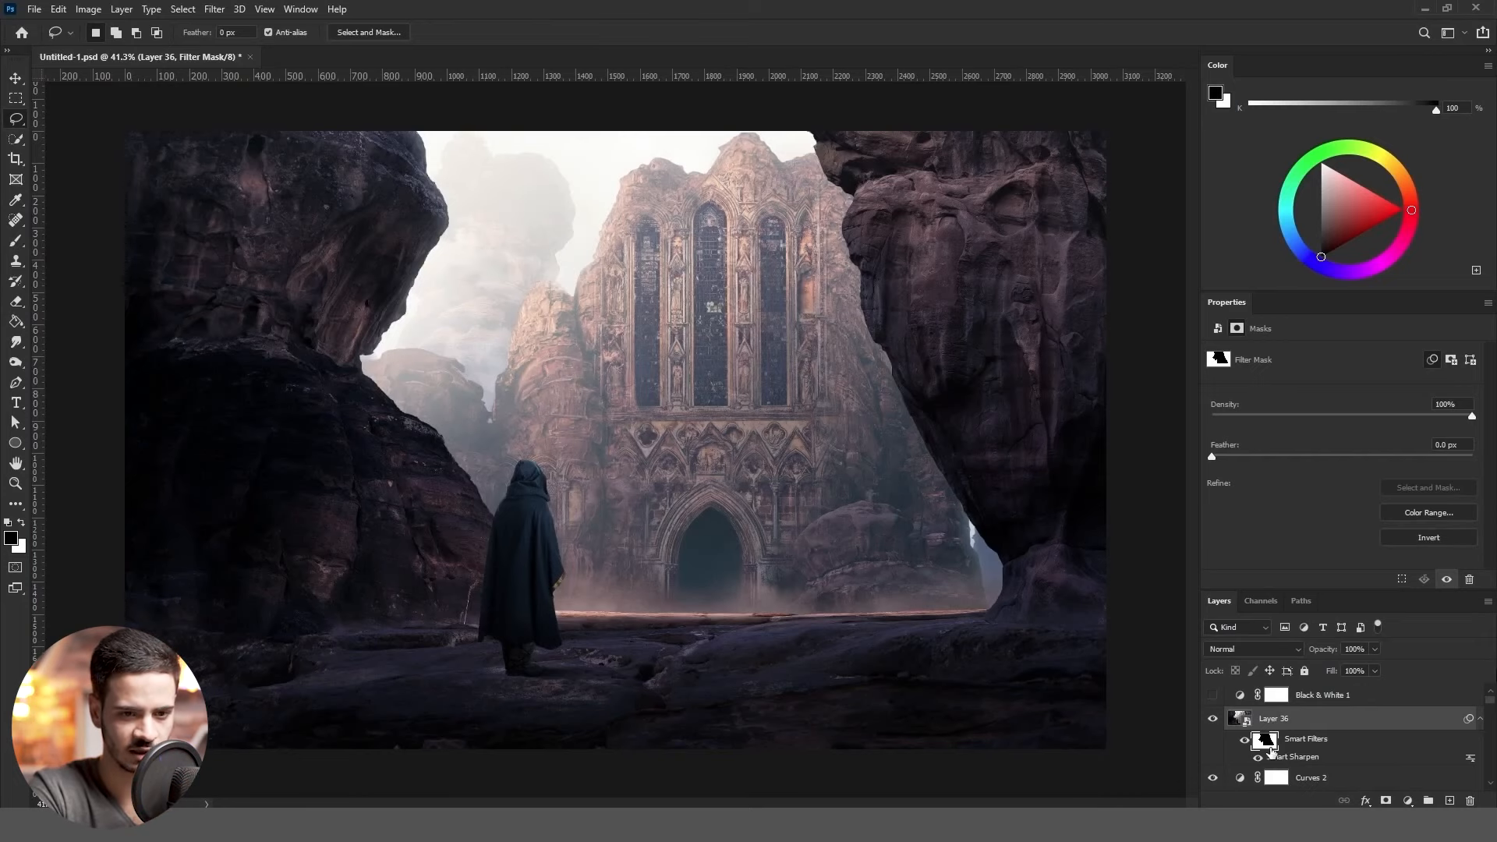
# Reopen the Smart Sharpen settings and inspect the sharpening by comparing the image with Layer 36 hidden and shown
pyautogui.scroll(4, 520, 545)
pyautogui.doubleClick(1298, 760)
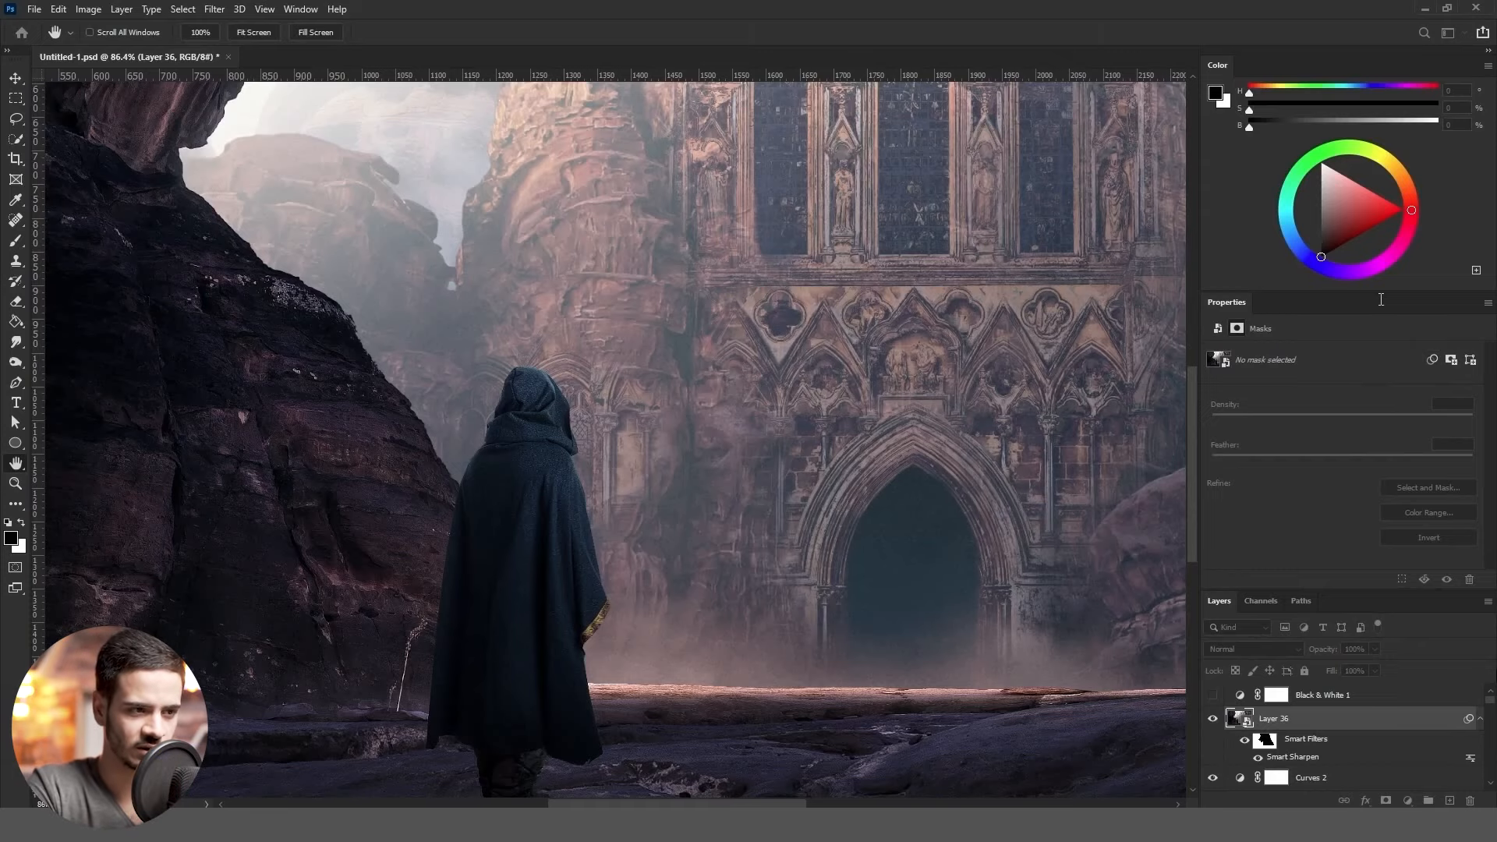
pyautogui.moveTo(764, 523); pyautogui.dragTo(698, 554)
pyautogui.click(1212, 718)
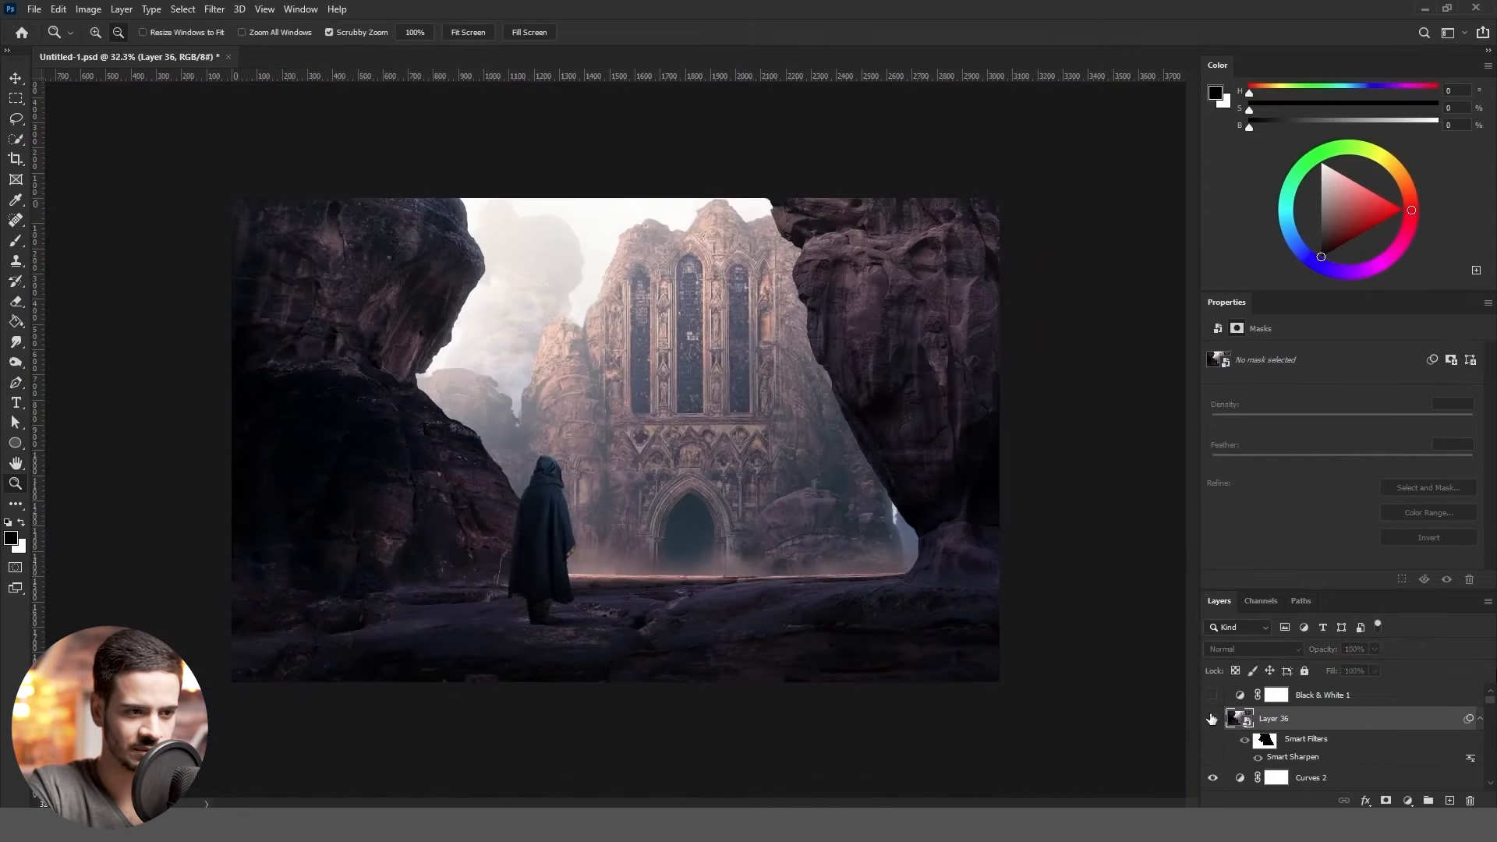
pyautogui.click(1213, 719)
pyautogui.moveTo(626, 493); pyautogui.dragTo(694, 461)
# Add the artist's name in white capital letters across the bottom of the image, with the tracking set to 1000
pyautogui.hotkey('ctrl', '0')
pyautogui.press('t')
pyautogui.click(618, 721)
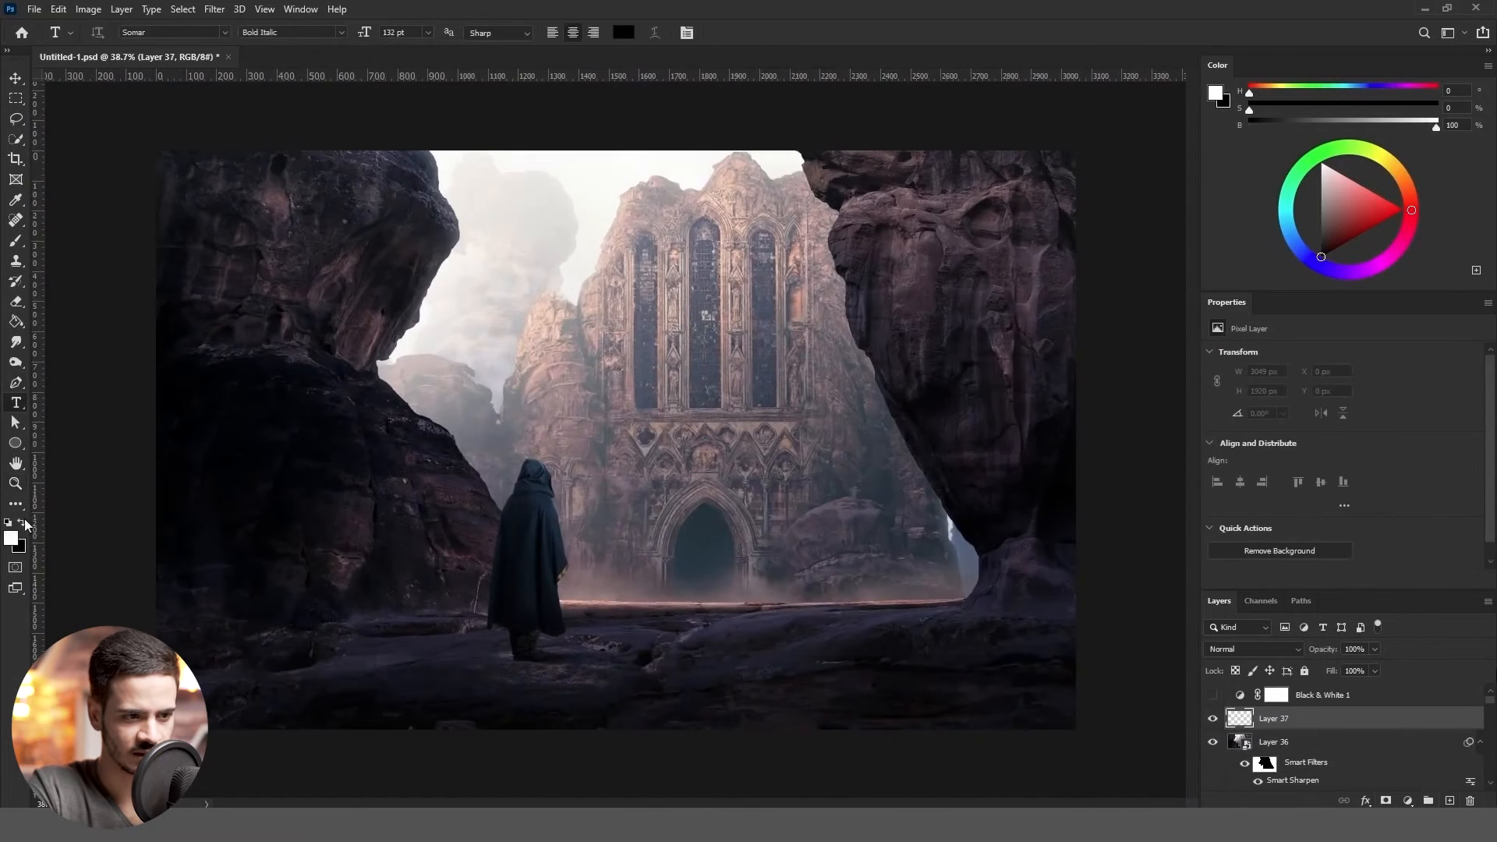
pyautogui.write('NAOURI REDOUANE')
pyautogui.hotkey('ctrl', 'a')
pyautogui.click(1326, 523)
pyautogui.write('1000')
pyautogui.press('Return')
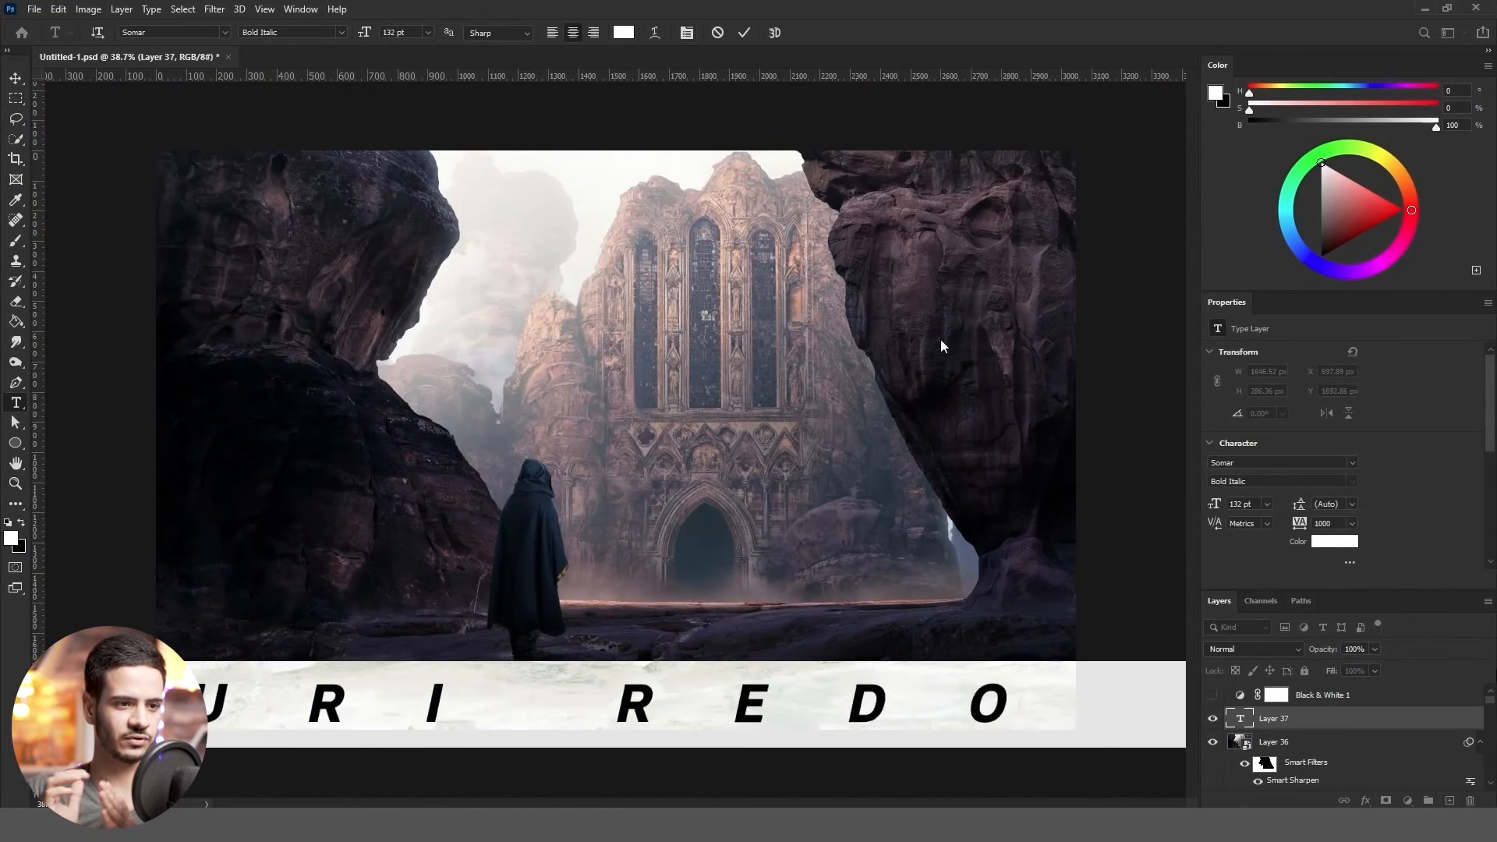